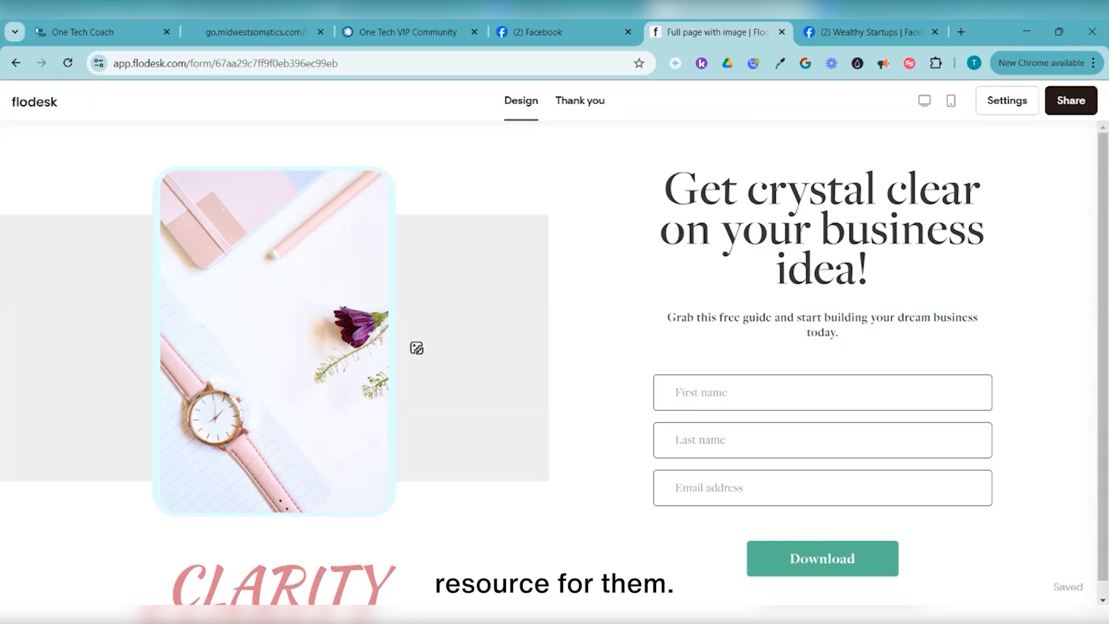
On the form's Thank you tab, select the existing Redirect to URL text and paste over it
{"action": "left_click", "coordinate": [579, 101]}
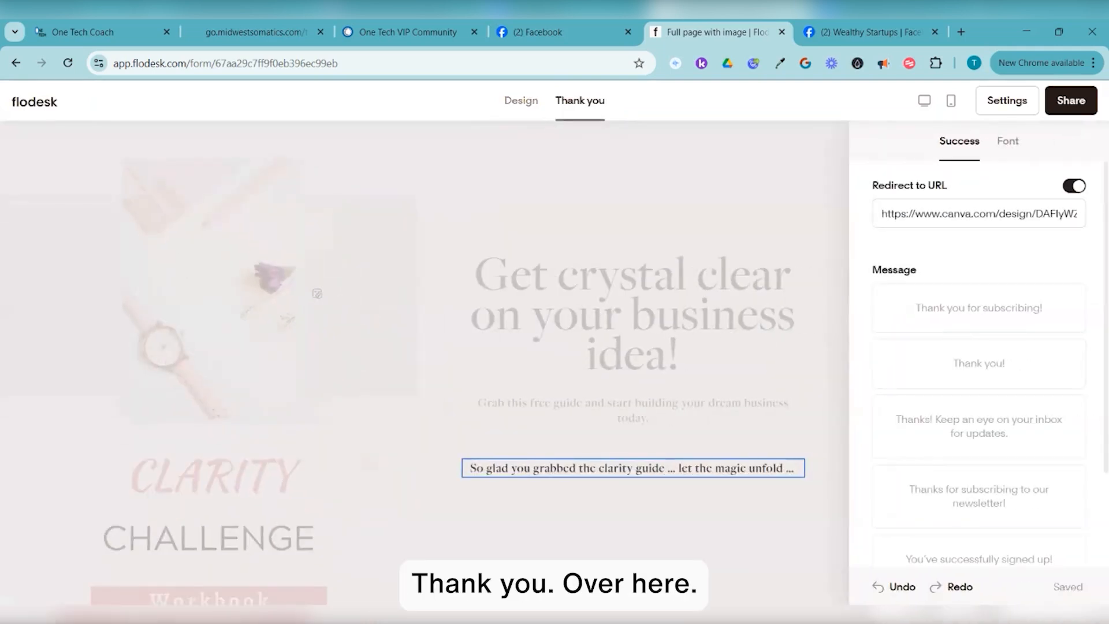
{"action": "left_click_drag", "start_coordinate": [880, 214], "coordinate": [1079, 214]}
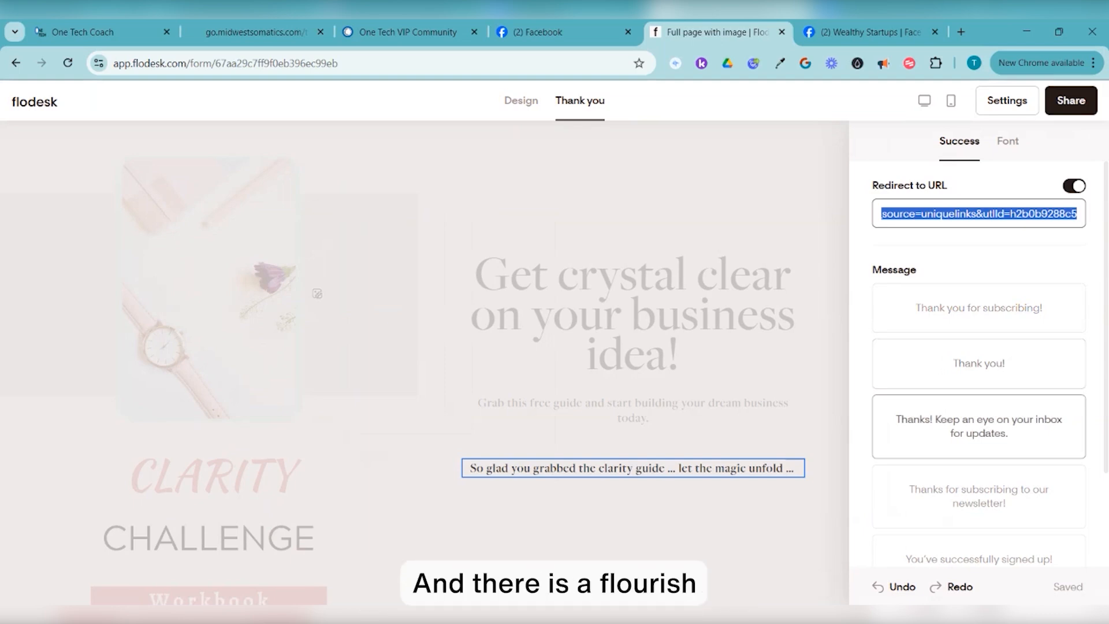
{"action": "key", "text": "ctrl+v"}
Show the local freebie PDF folder beside Google Drive and bring up the Drive folder's add menu
{"action": "key", "text": "alt+Tab"}
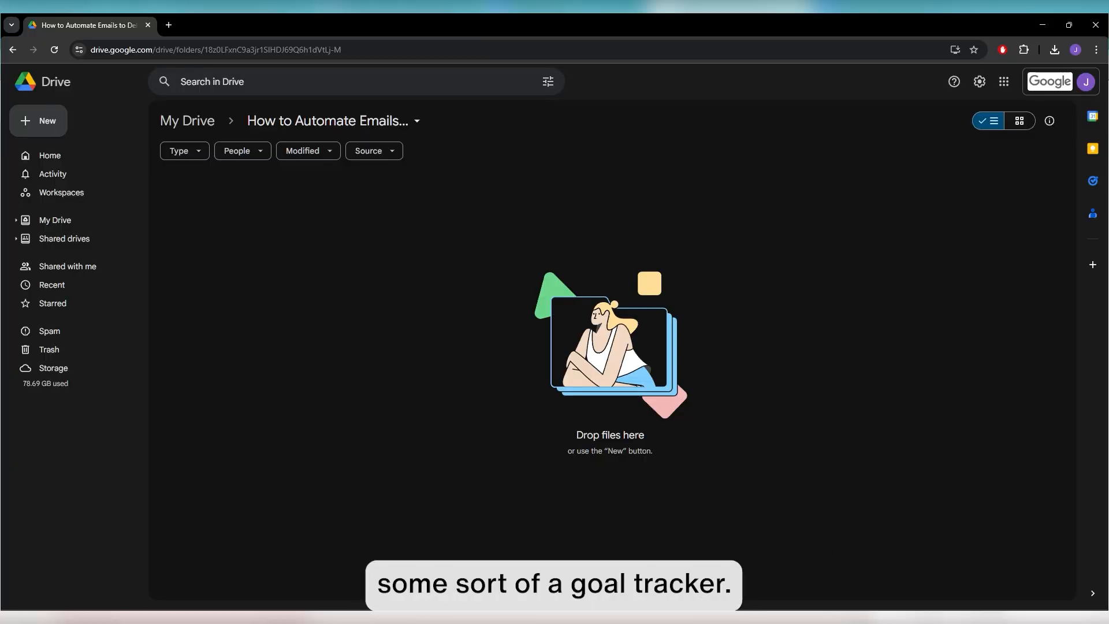
{"action": "mouse_move", "coordinate": [873, 618]}
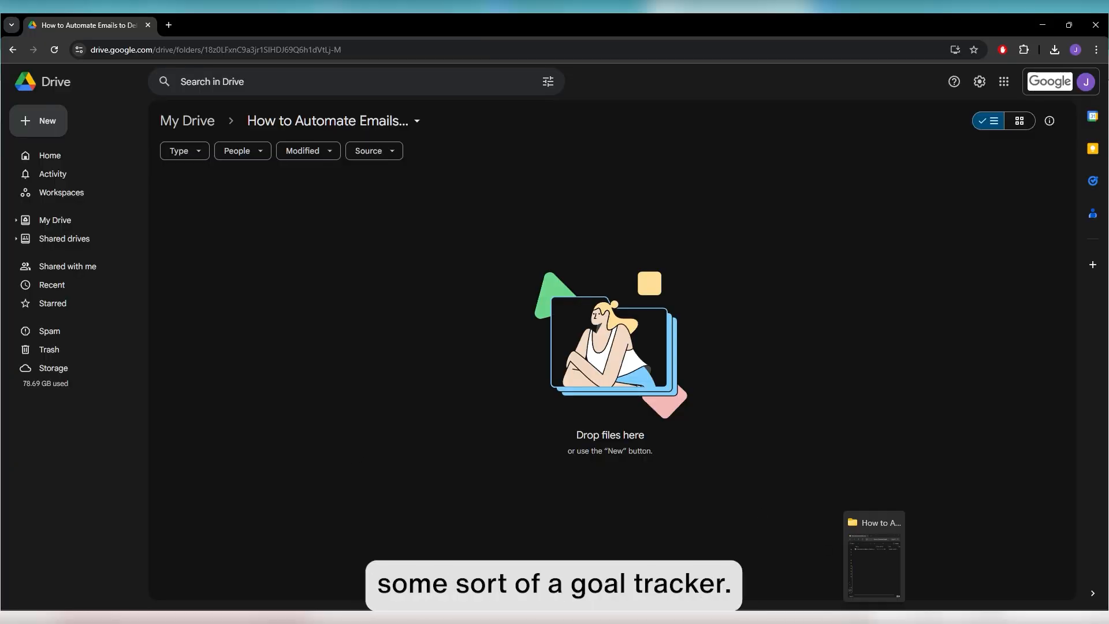
{"action": "left_click", "coordinate": [874, 564]}
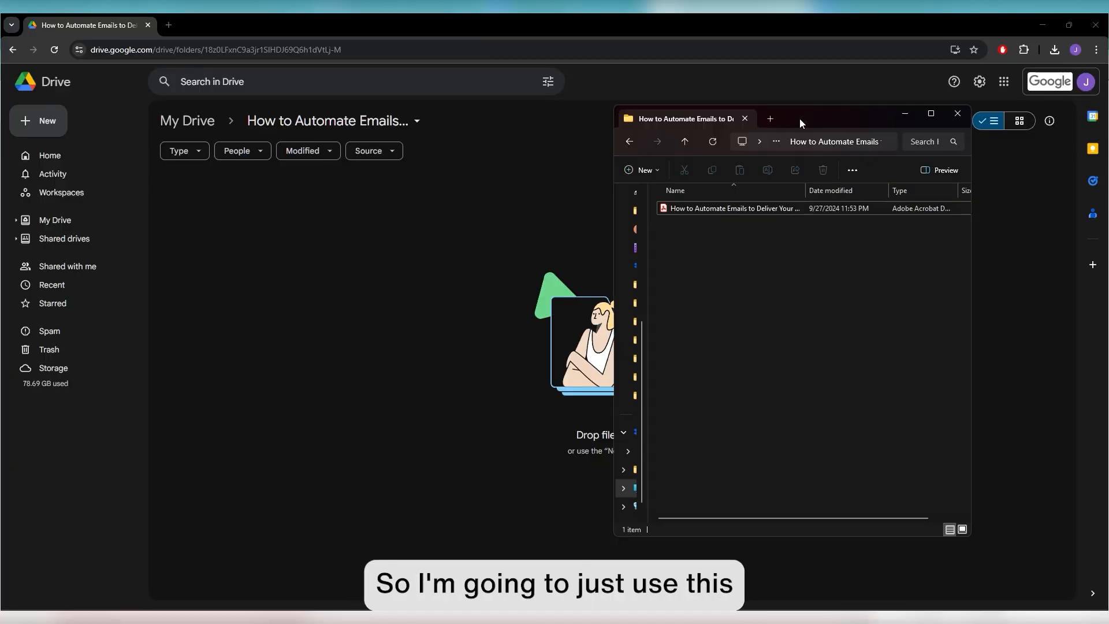
{"action": "left_click_drag", "start_coordinate": [799, 118], "coordinate": [782, 143]}
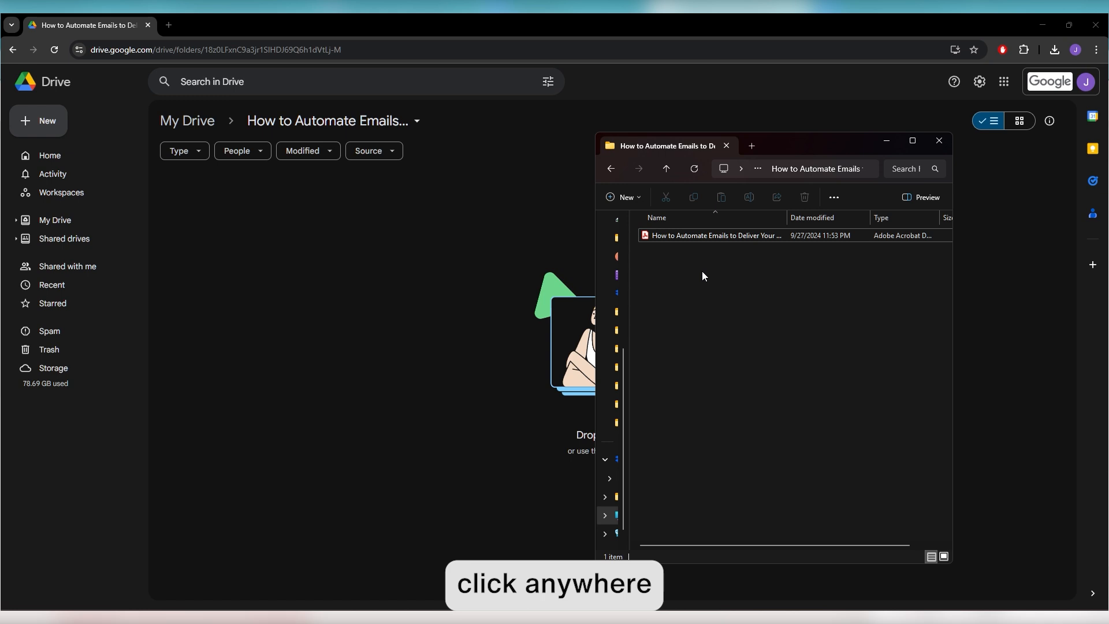
{"action": "left_click", "coordinate": [439, 248]}
{"action": "right_click", "coordinate": [439, 248]}
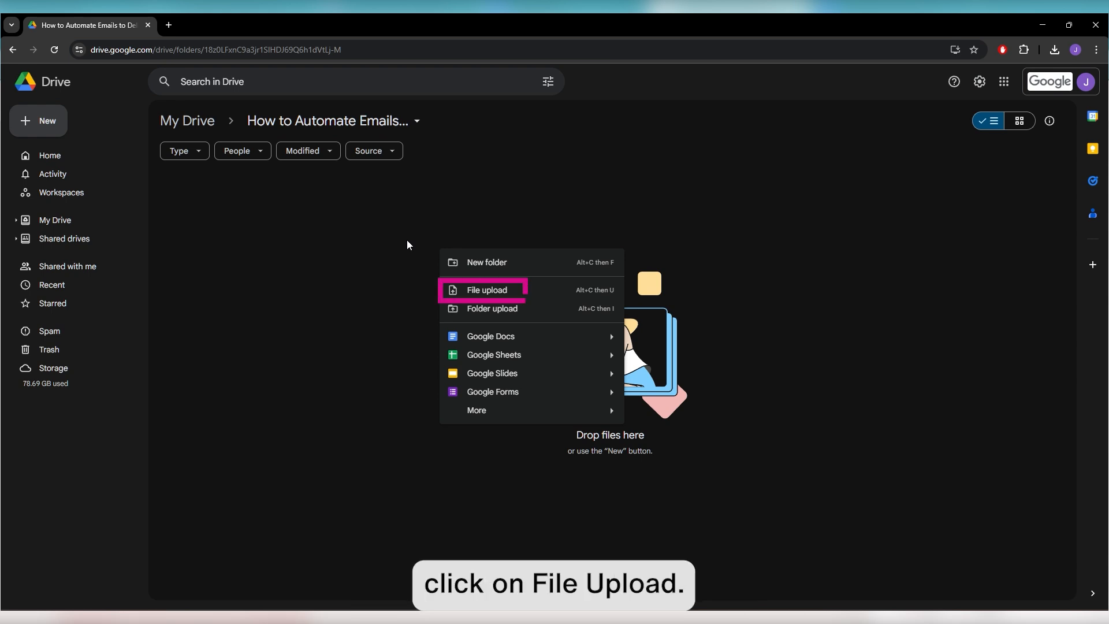
Upload 'How to Automate Emails to Deliver Your Free Resources with Flodesk.pdf' from the local folder
{"action": "left_click", "coordinate": [480, 287]}
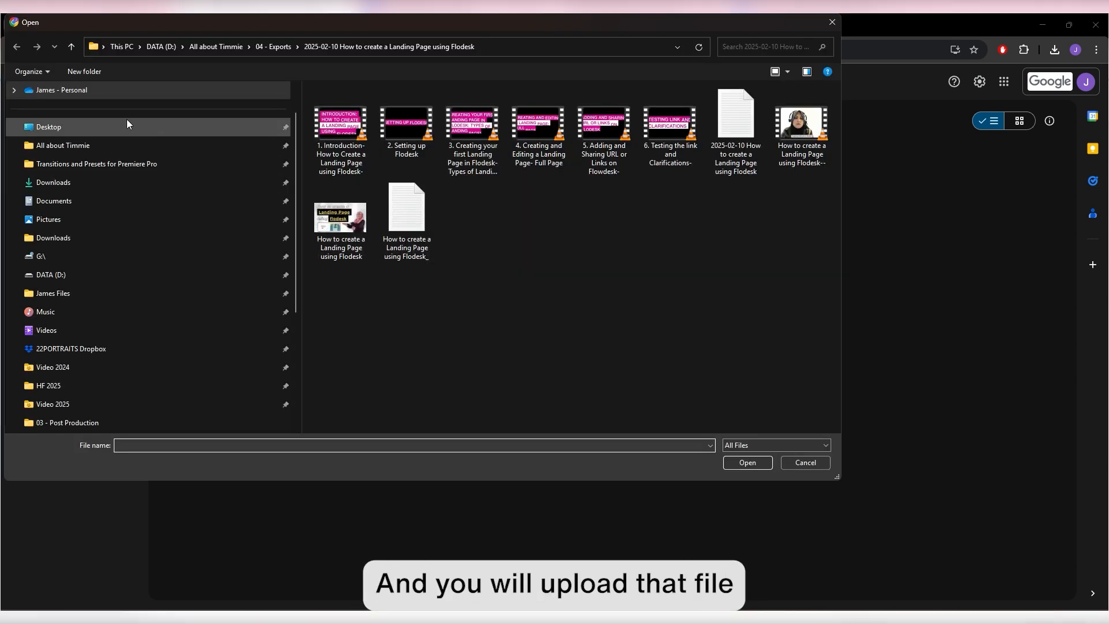
{"action": "left_click", "coordinate": [126, 147]}
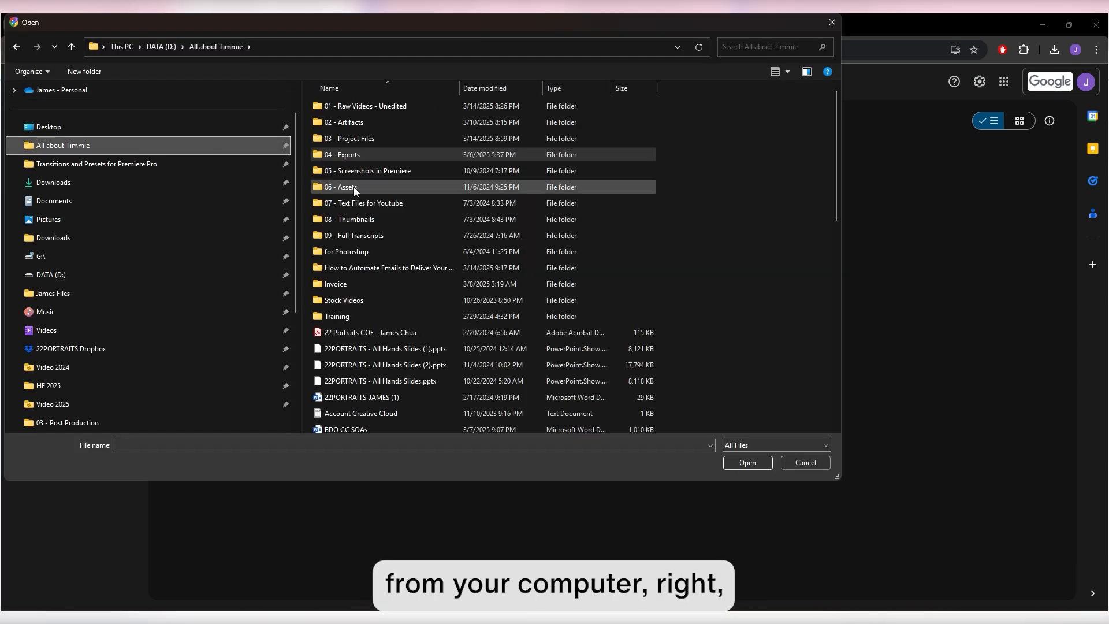
{"action": "double_click", "coordinate": [384, 268]}
{"action": "left_click_drag", "start_coordinate": [275, 25], "coordinate": [450, 102]}
{"action": "left_click", "coordinate": [546, 186]}
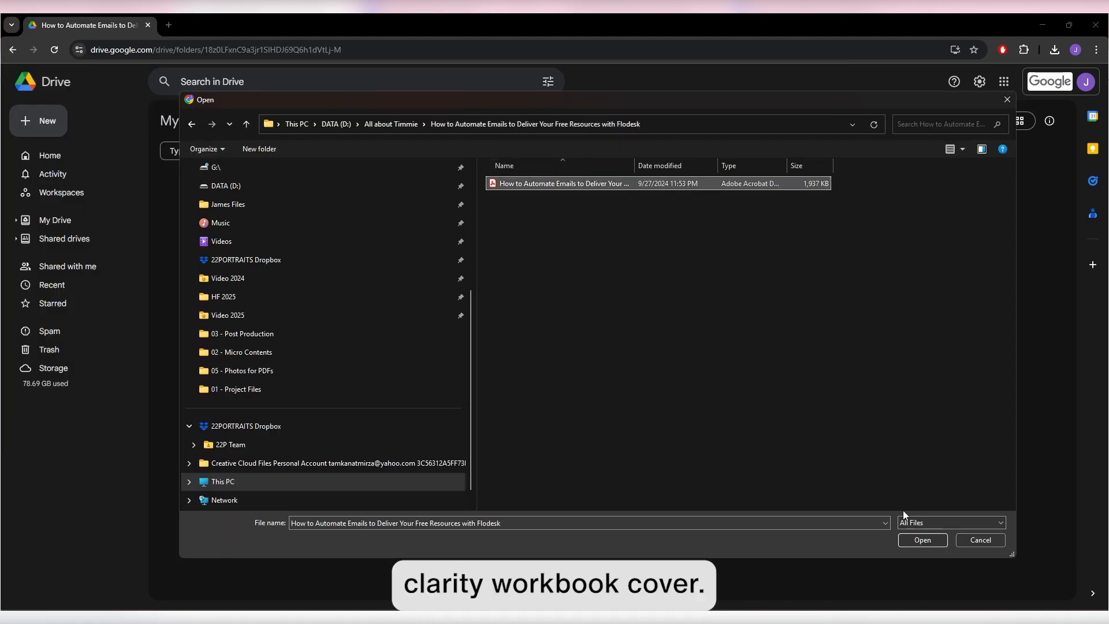
{"action": "left_click", "coordinate": [934, 541]}
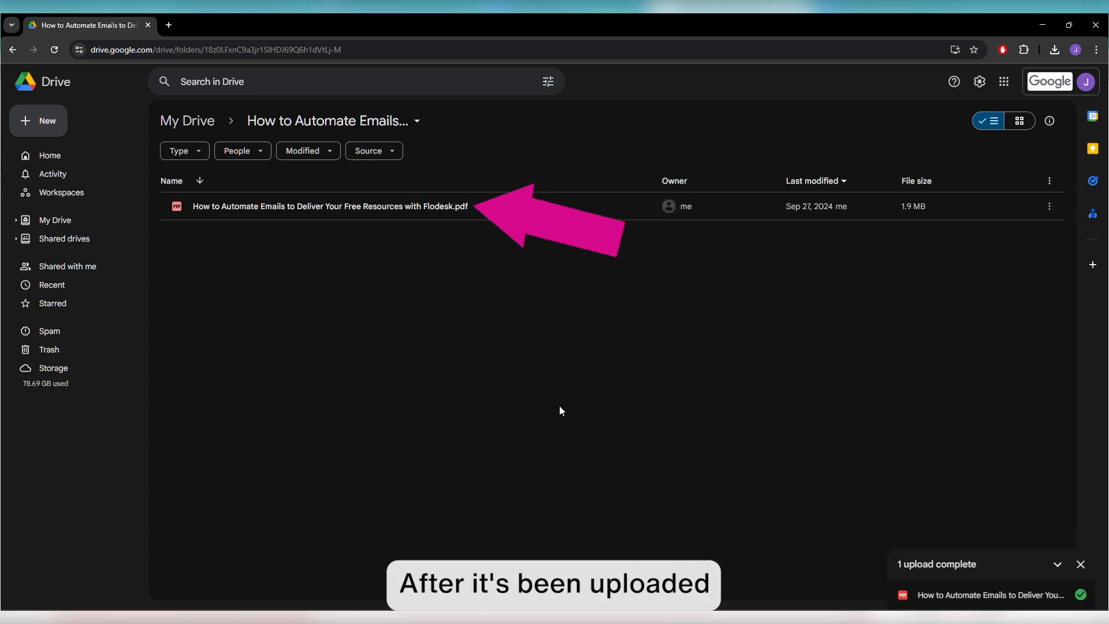
Open the Share dialog for the uploaded freebie PDF from its right-click menu
{"action": "left_click", "coordinate": [407, 207]}
{"action": "right_click", "coordinate": [408, 208]}
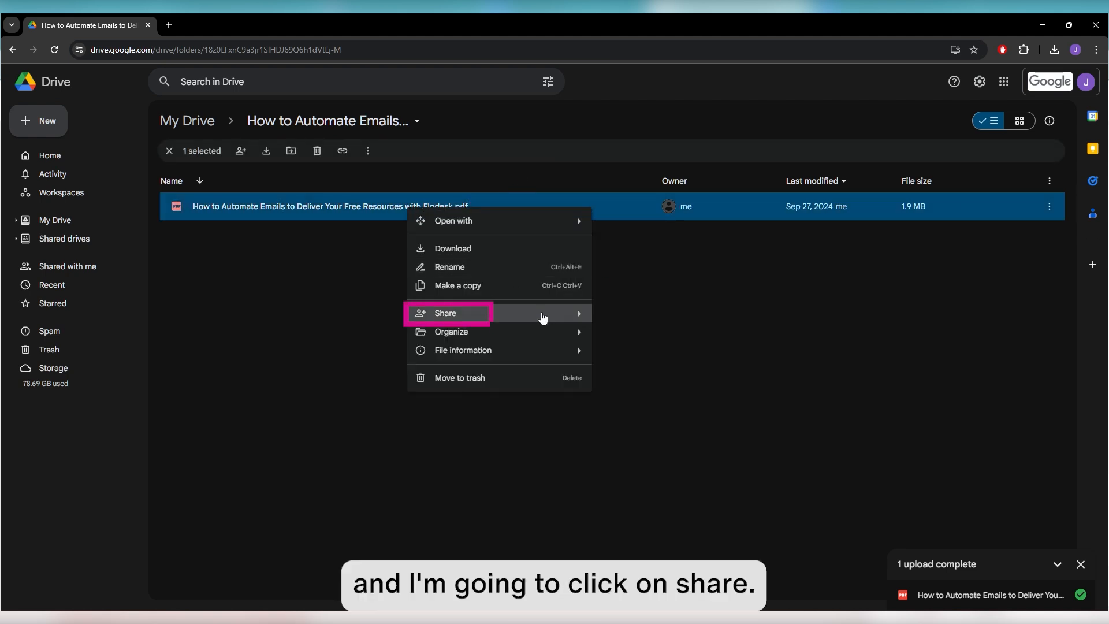
{"action": "mouse_move", "coordinate": [543, 317]}
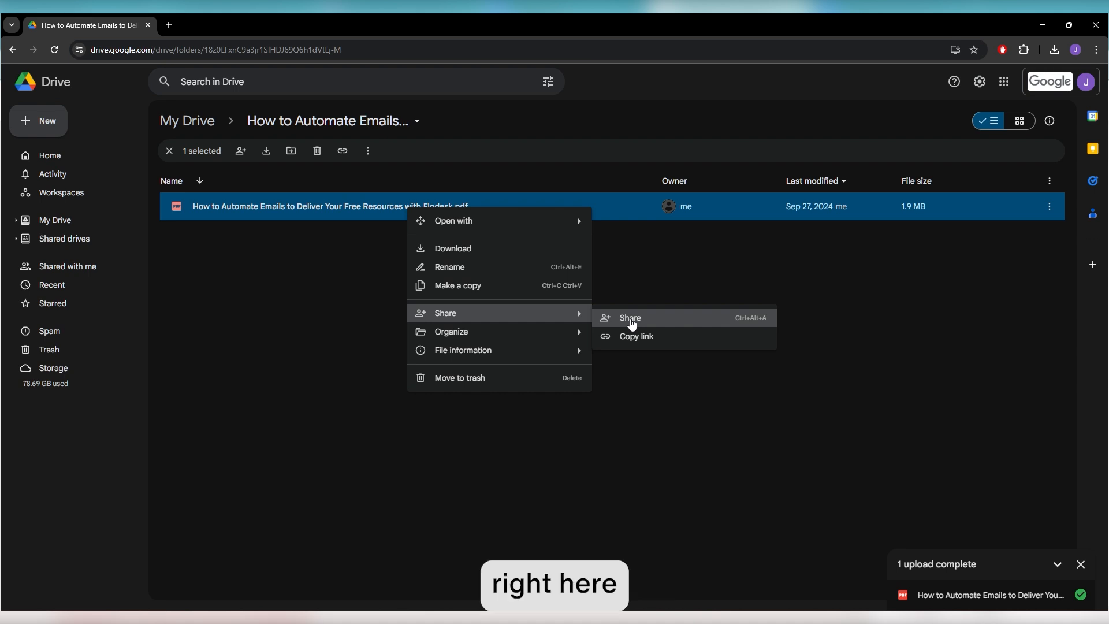
{"action": "left_click", "coordinate": [631, 322]}
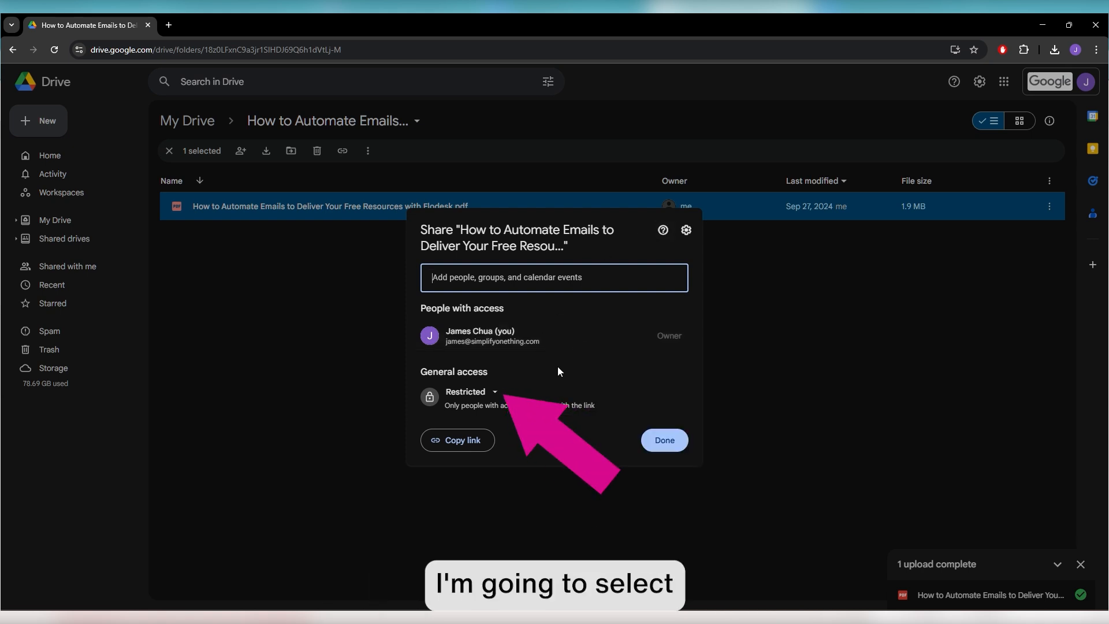
Set general access to Anyone with the link, copy it, and paste it as Flodesk's redirect URL
{"action": "left_click", "coordinate": [485, 397]}
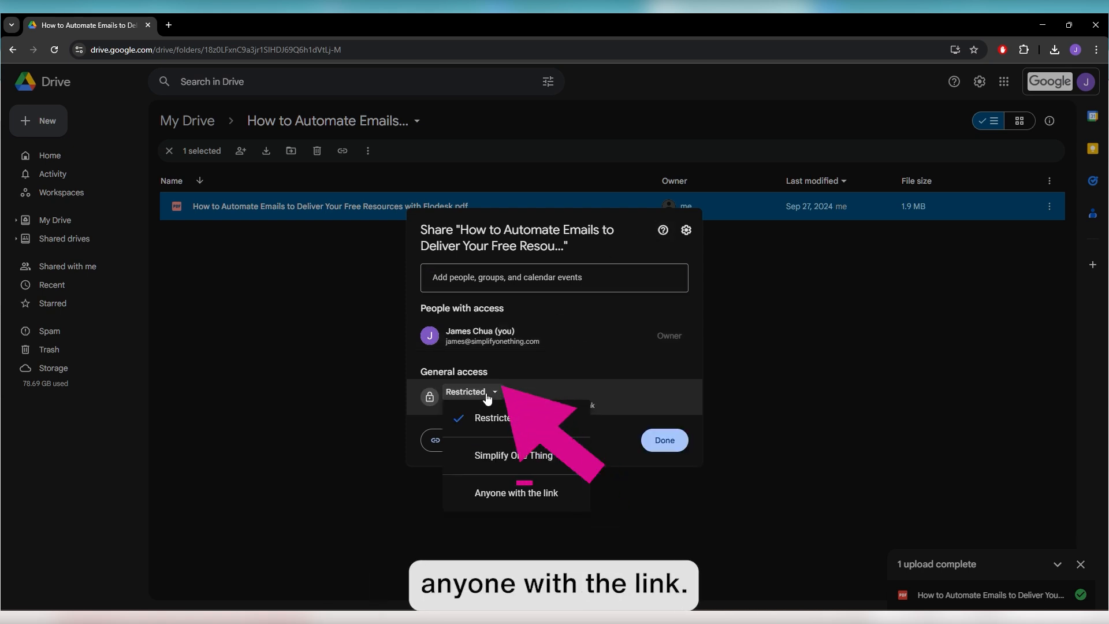
{"action": "left_click", "coordinate": [520, 493]}
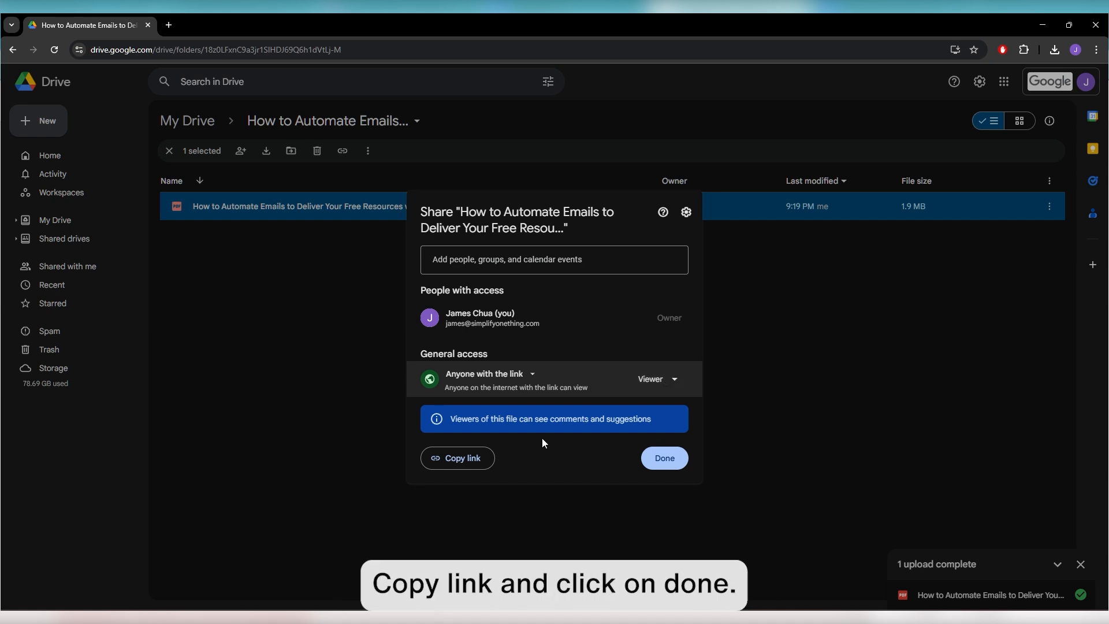
{"action": "left_click", "coordinate": [469, 459]}
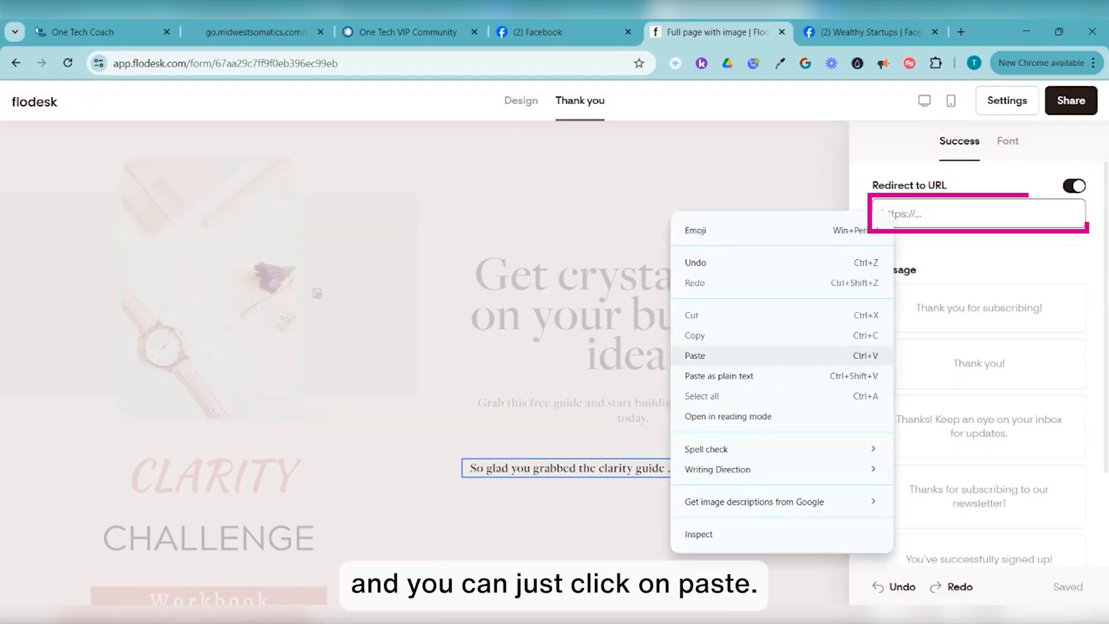
{"action": "left_click", "coordinate": [695, 355]}
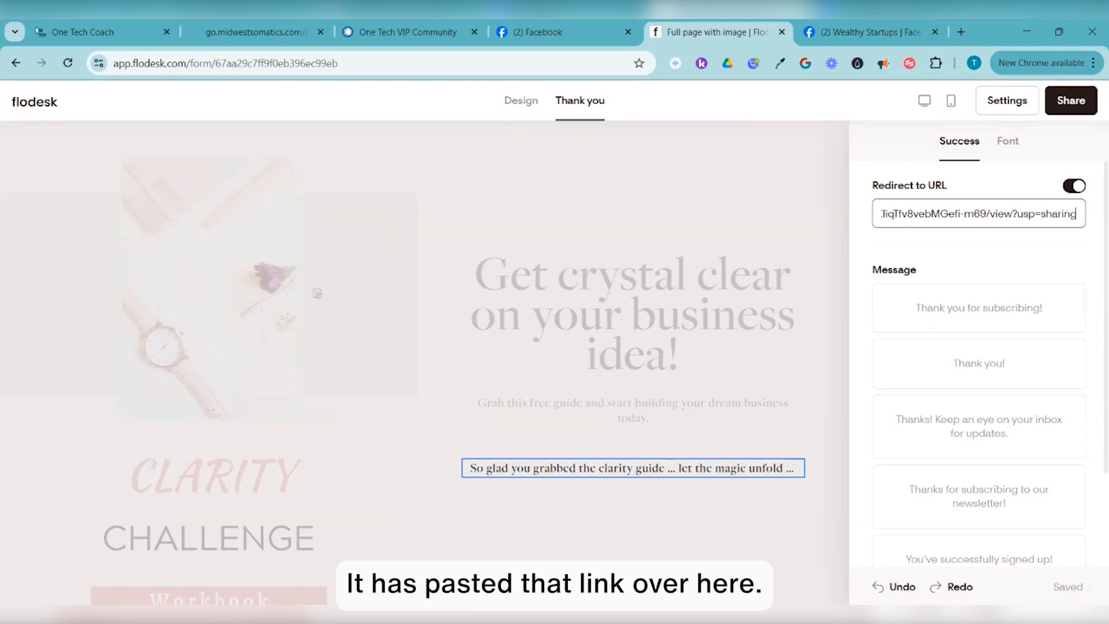
Scroll the Thank you settings to check the Drive link redirect and clarity-guide message
{"action": "scroll", "coordinate": [979, 242], "scroll_direction": "down", "scroll_amount": 2}
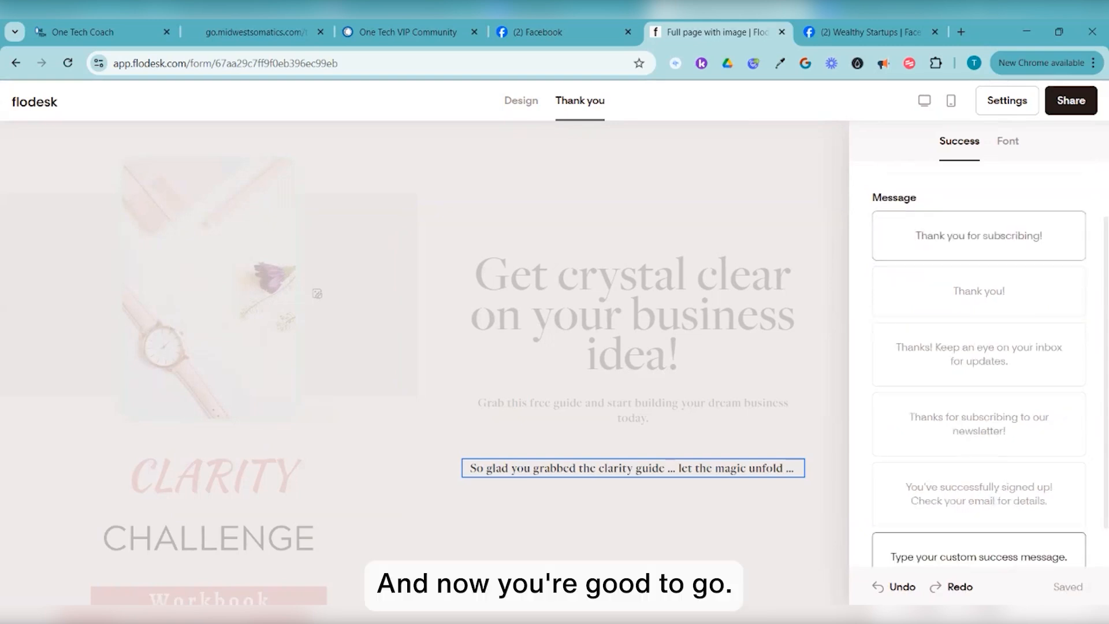
{"action": "scroll", "coordinate": [979, 241], "scroll_direction": "up", "scroll_amount": 2}
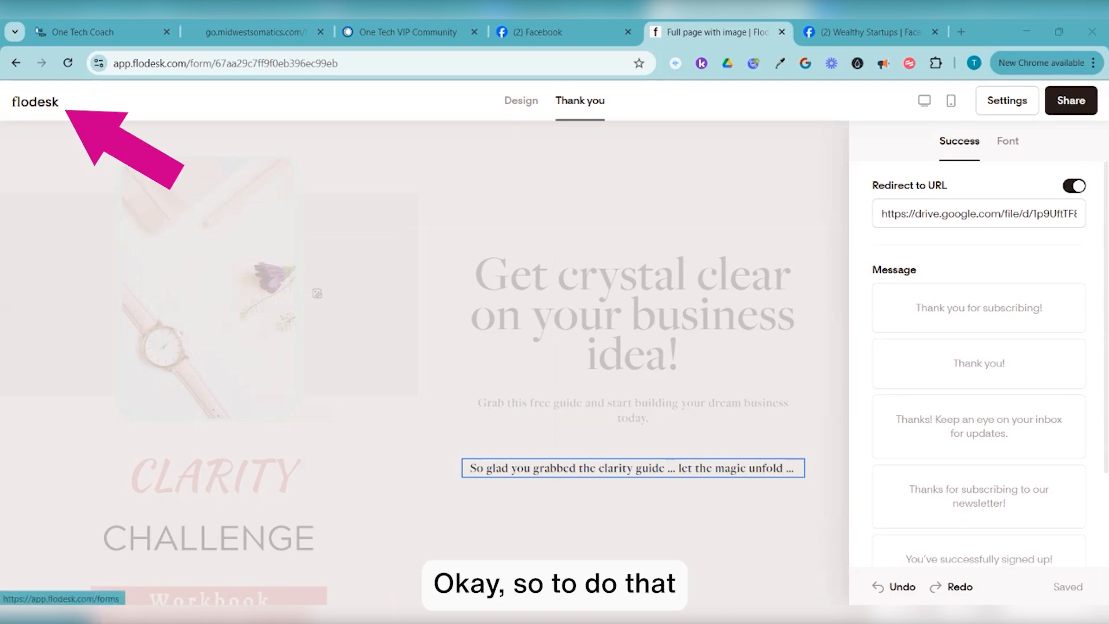
Return to My forms and look over the Clarity Challenge and Vibrant Journal forms
{"action": "left_click", "coordinate": [35, 101]}
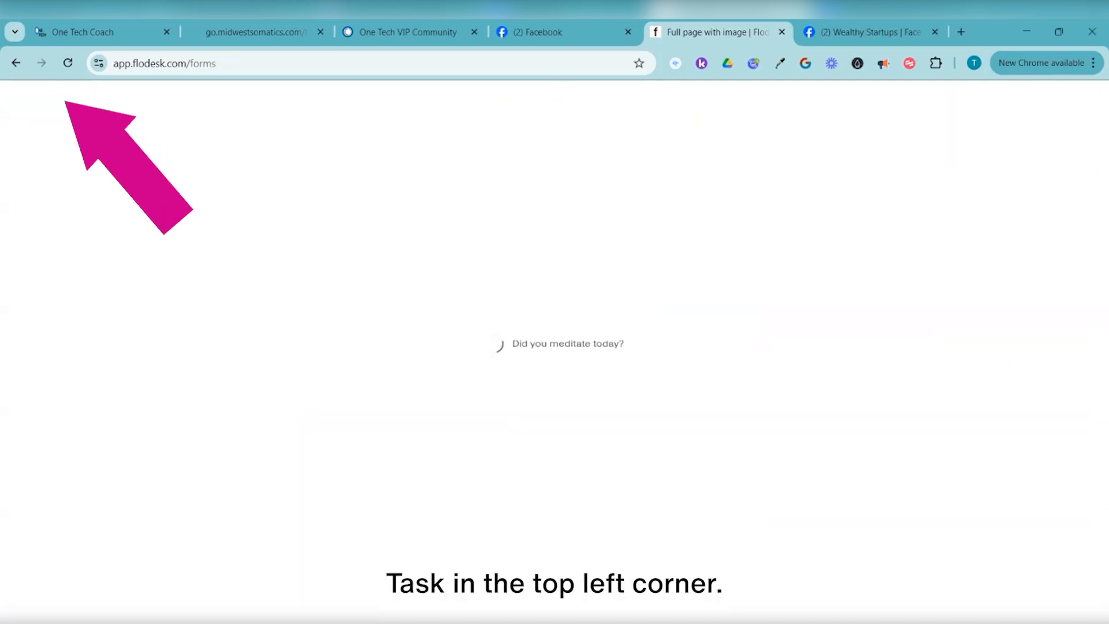
{"action": "scroll", "coordinate": [550, 352], "scroll_direction": "down", "scroll_amount": 1}
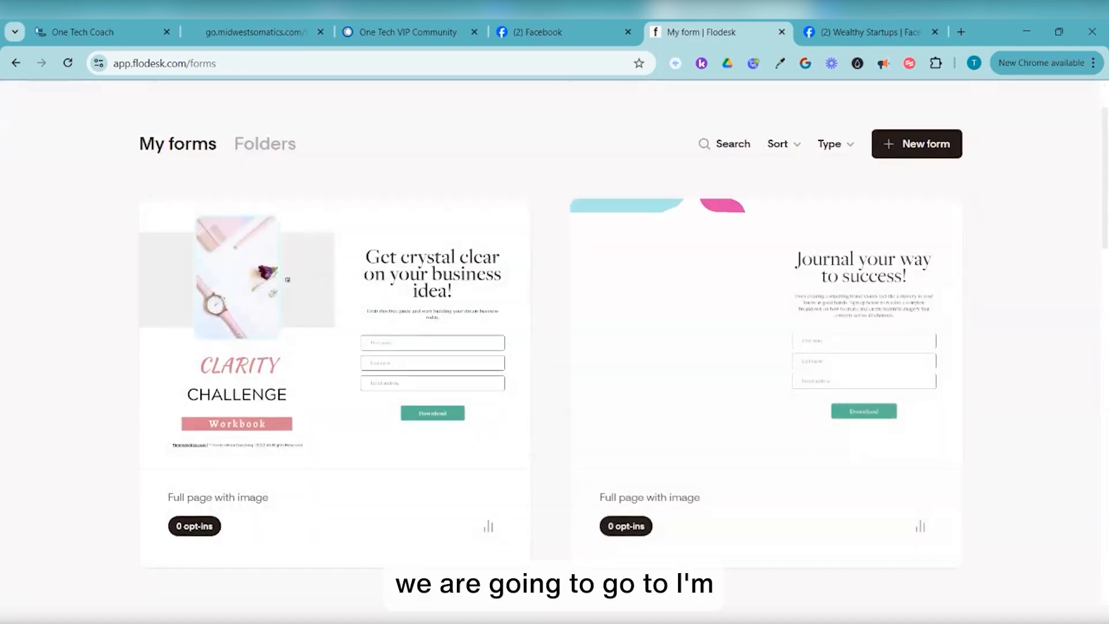
{"action": "scroll", "coordinate": [550, 352], "scroll_direction": "up", "scroll_amount": 1}
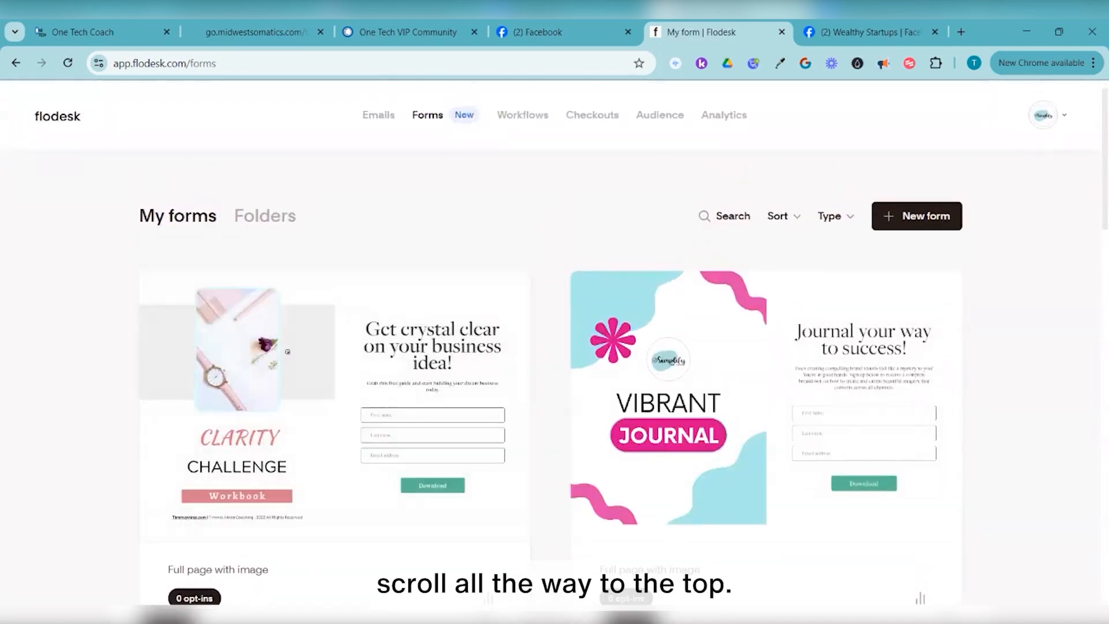
{"action": "scroll", "coordinate": [766, 347], "scroll_direction": "down", "scroll_amount": 3}
{"action": "scroll", "coordinate": [766, 347], "scroll_direction": "up", "scroll_amount": 3}
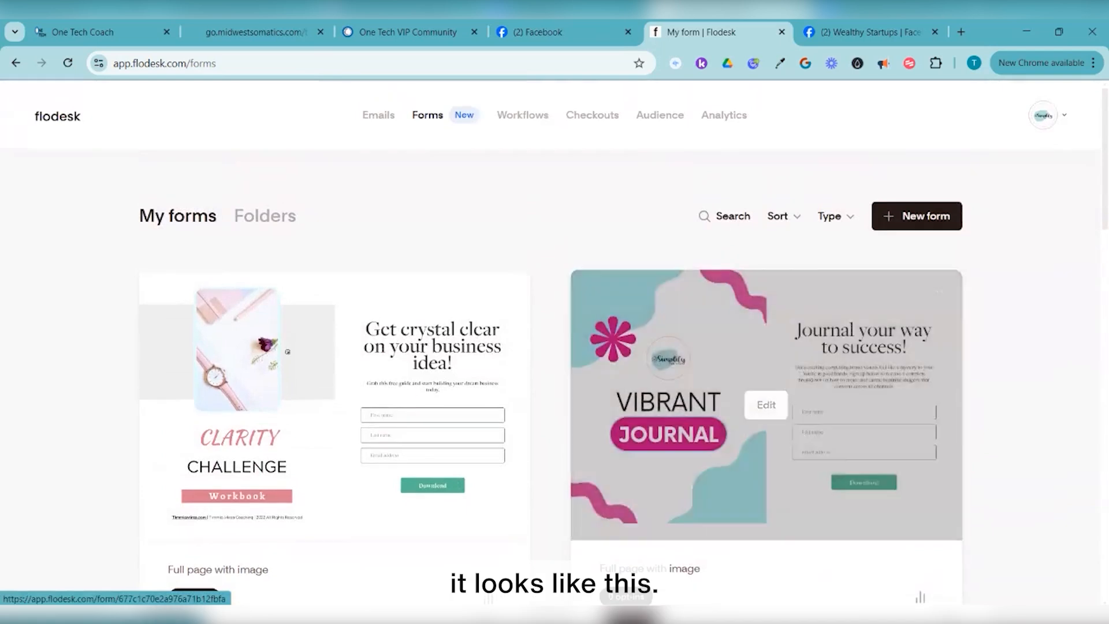
{"action": "scroll", "coordinate": [767, 347], "scroll_direction": "down", "scroll_amount": 1}
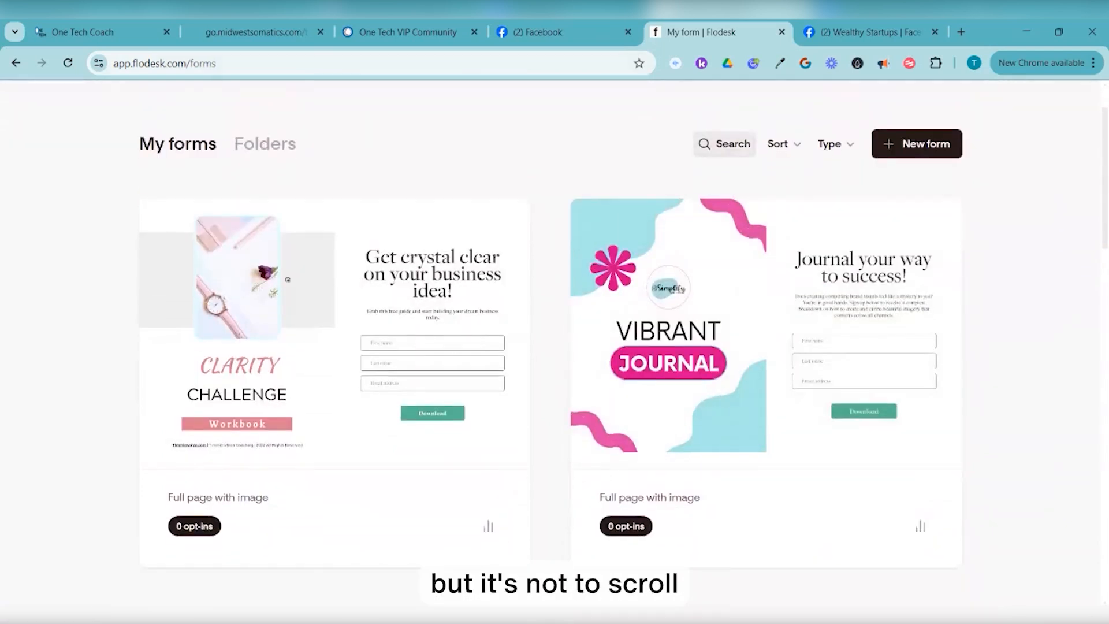
{"action": "scroll", "coordinate": [554, 347], "scroll_direction": "up", "scroll_amount": 1}
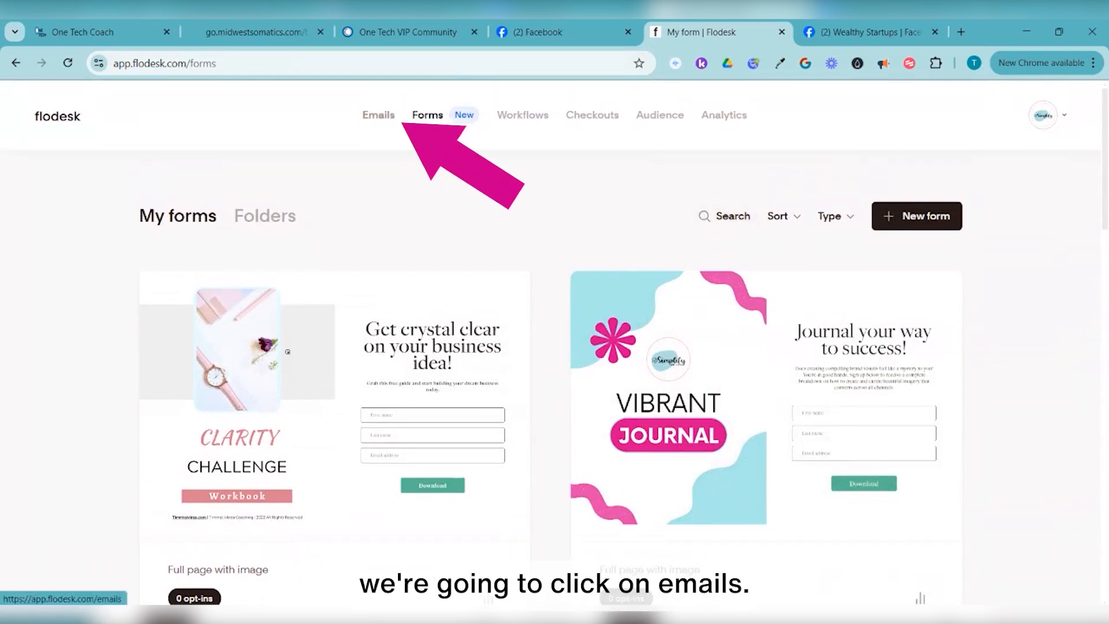
Go to My emails to see the Sales welcome, Flodesk Training Test and Welcome new subscribers drafts
{"action": "left_click", "coordinate": [401, 119]}
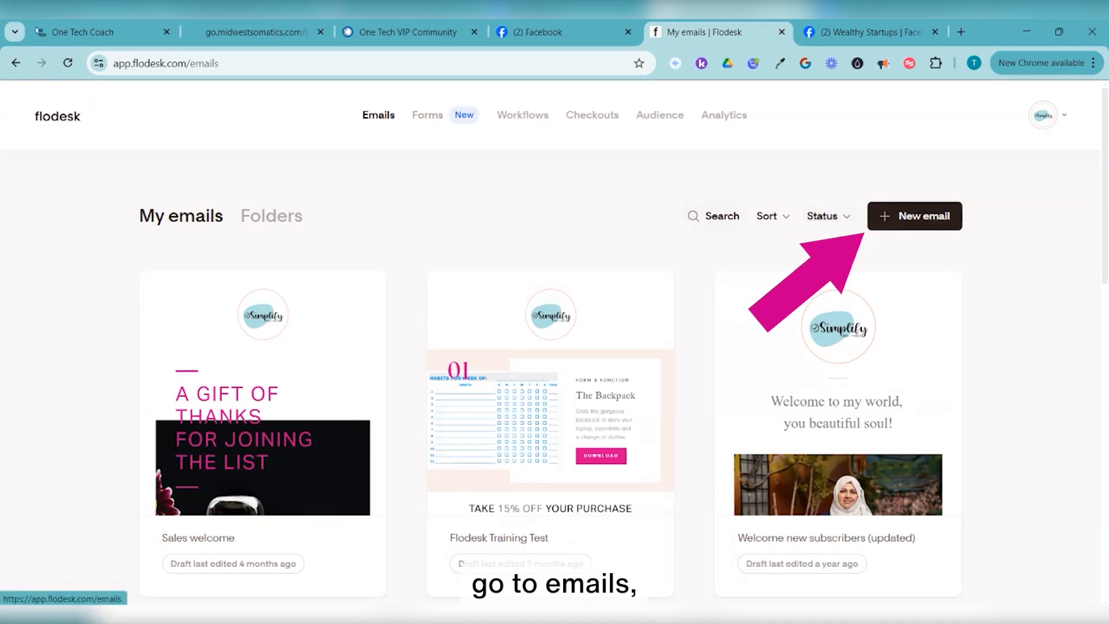
Start a new email and browse the template gallery
{"action": "left_click", "coordinate": [914, 216]}
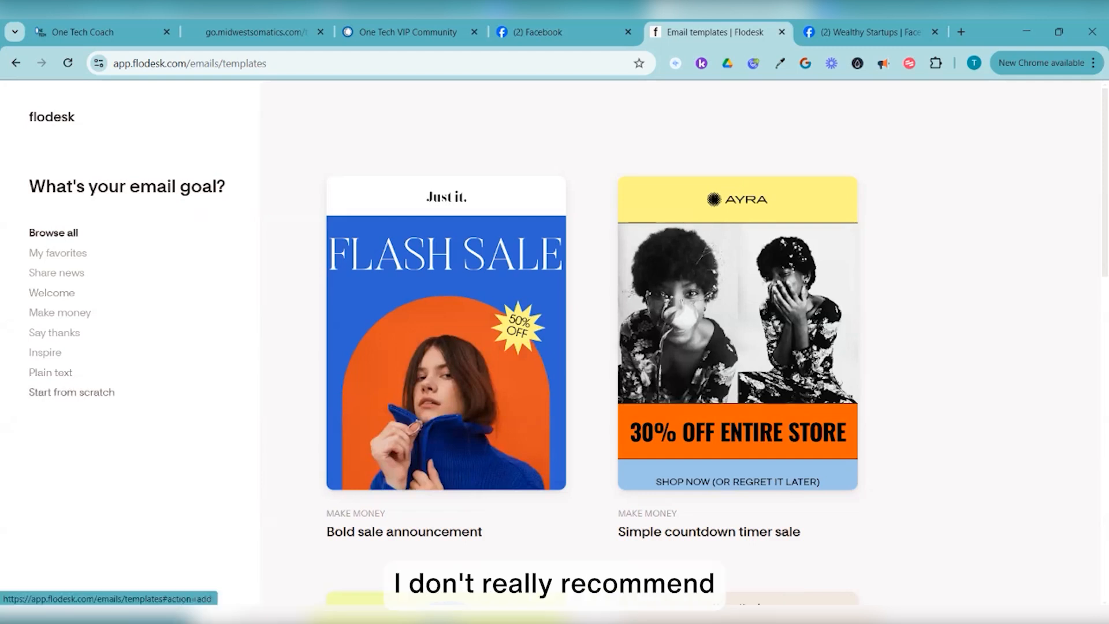
{"action": "scroll", "coordinate": [737, 289], "scroll_direction": "down", "scroll_amount": 5}
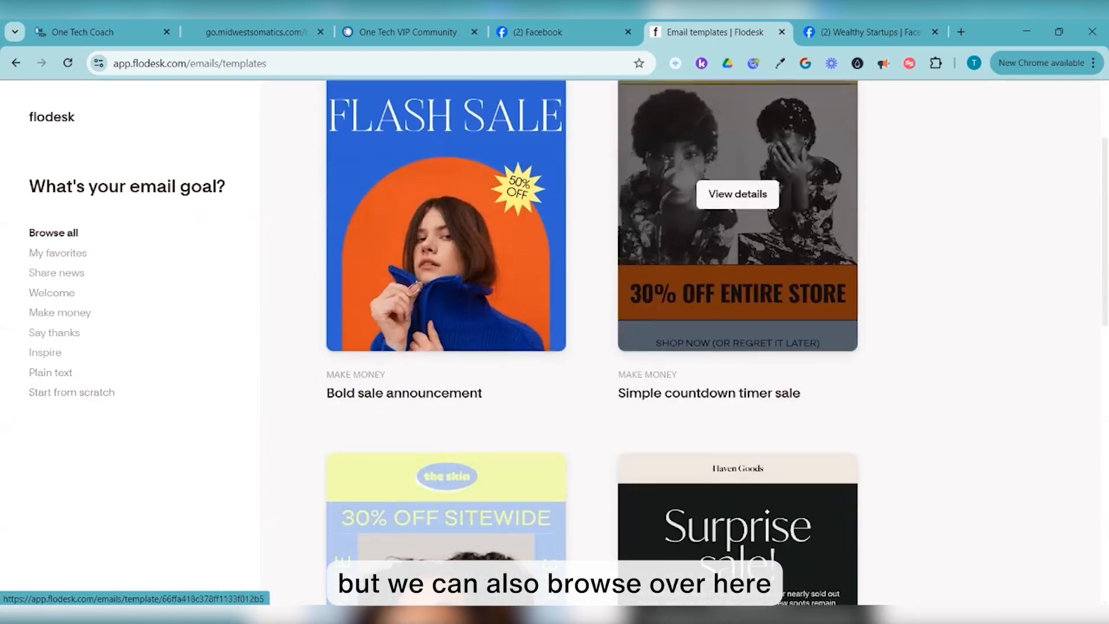
{"action": "scroll", "coordinate": [738, 297], "scroll_direction": "down", "scroll_amount": 10}
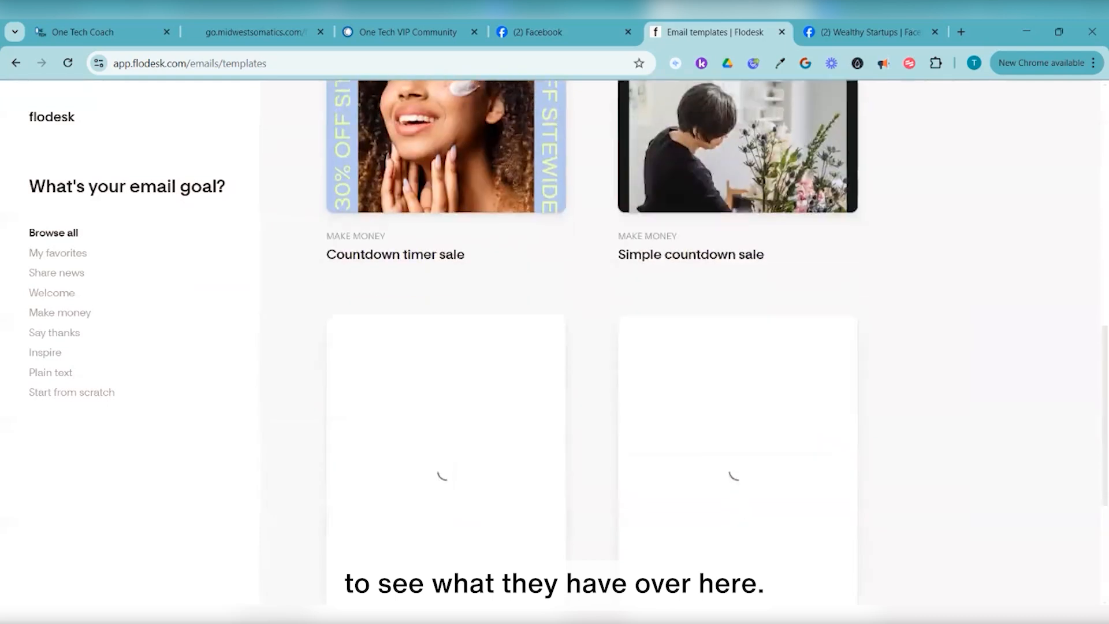
{"action": "scroll", "coordinate": [737, 296], "scroll_direction": "down", "scroll_amount": 10}
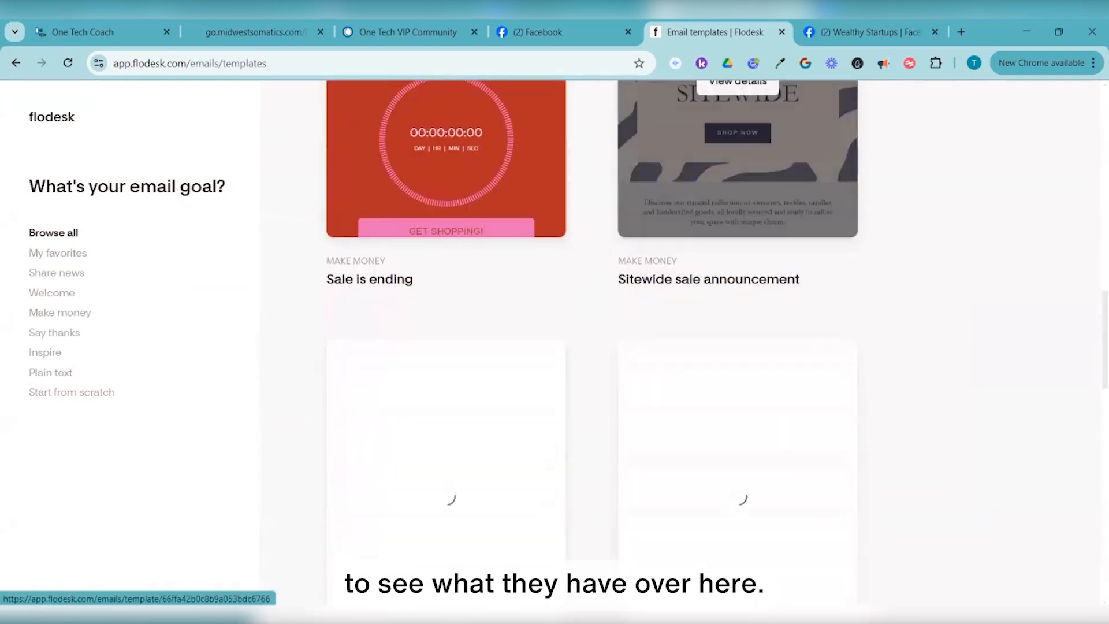
Filter to Welcome templates and open the A freebie template's details
{"action": "left_click", "coordinate": [52, 293]}
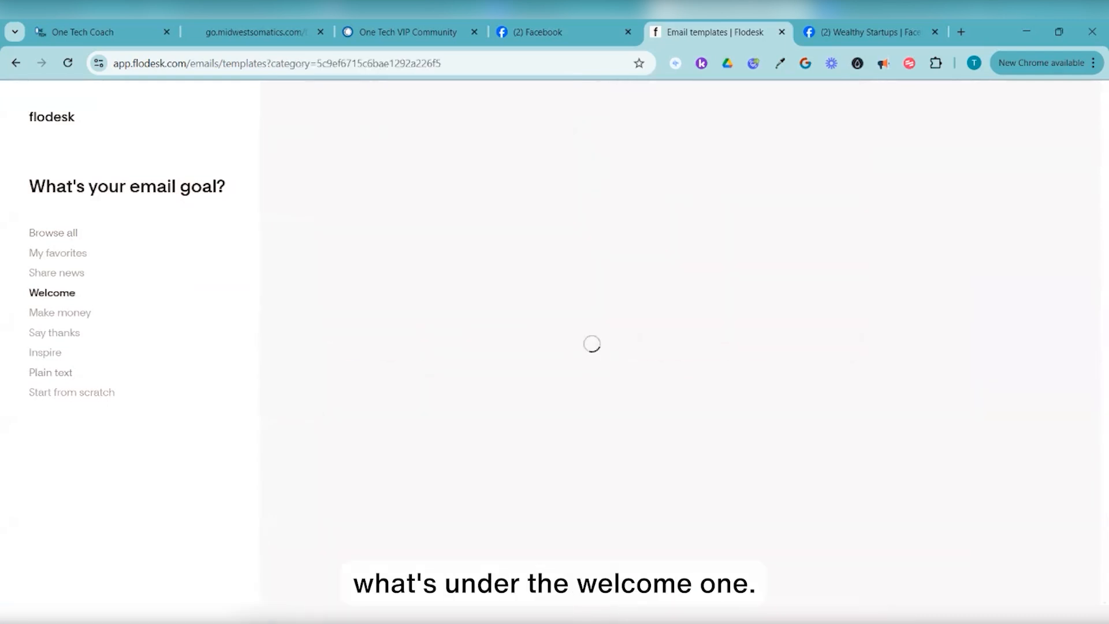
{"action": "scroll", "coordinate": [737, 242], "scroll_direction": "down", "scroll_amount": 4}
{"action": "scroll", "coordinate": [738, 289], "scroll_direction": "down", "scroll_amount": 3}
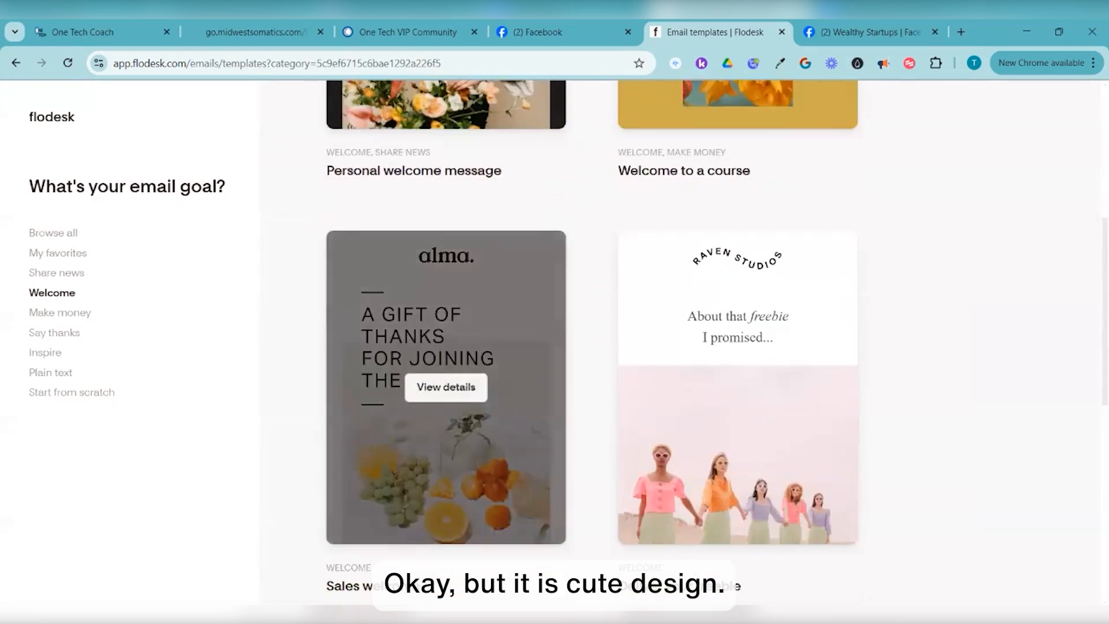
{"action": "scroll", "coordinate": [738, 288], "scroll_direction": "down", "scroll_amount": 10}
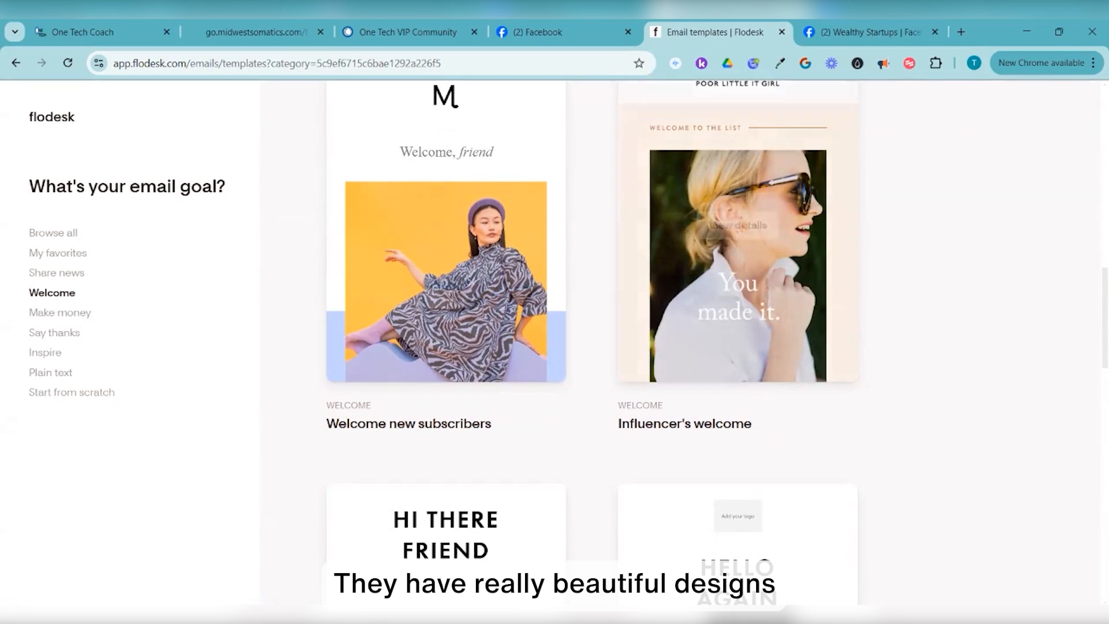
{"action": "scroll", "coordinate": [737, 231], "scroll_direction": "down", "scroll_amount": 4}
{"action": "scroll", "coordinate": [737, 347], "scroll_direction": "down", "scroll_amount": 1}
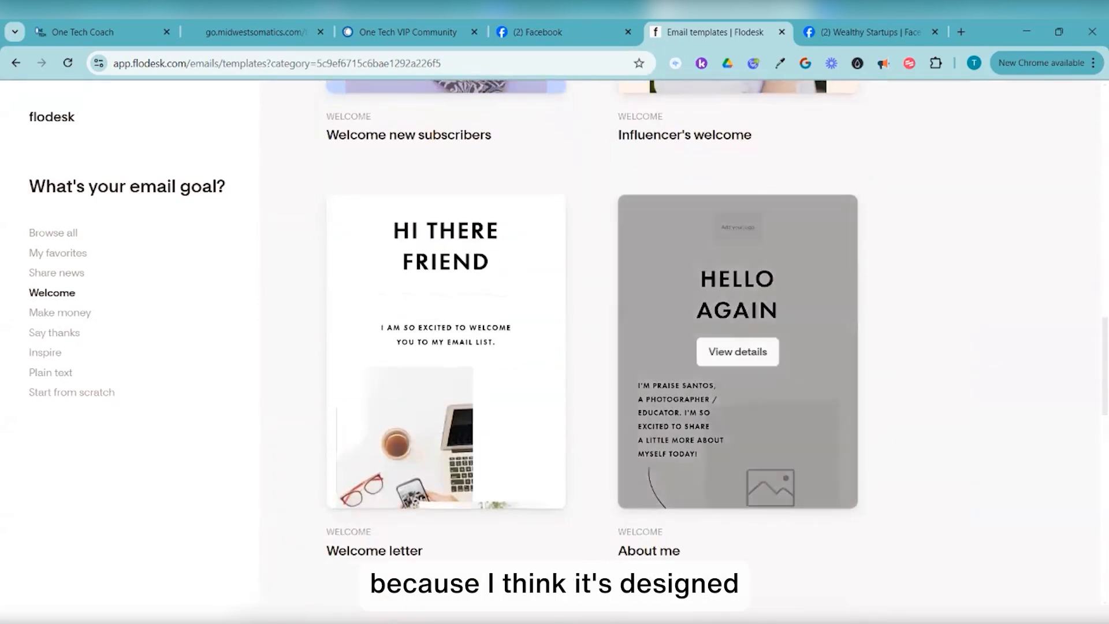
{"action": "scroll", "coordinate": [738, 208], "scroll_direction": "down", "scroll_amount": 5}
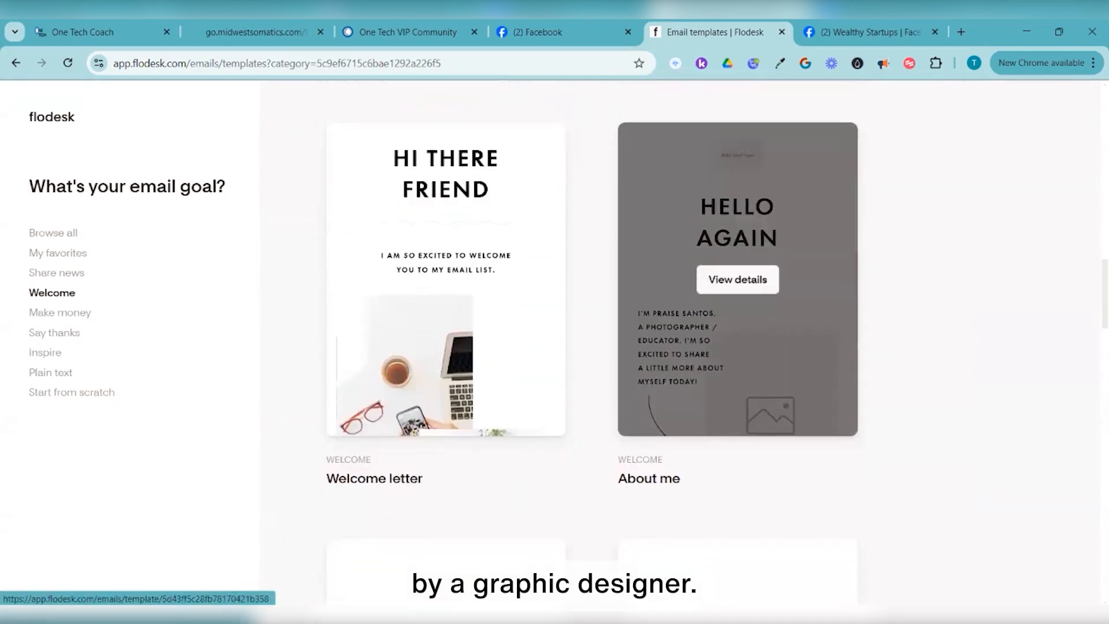
{"action": "scroll", "coordinate": [592, 346], "scroll_direction": "down", "scroll_amount": 1}
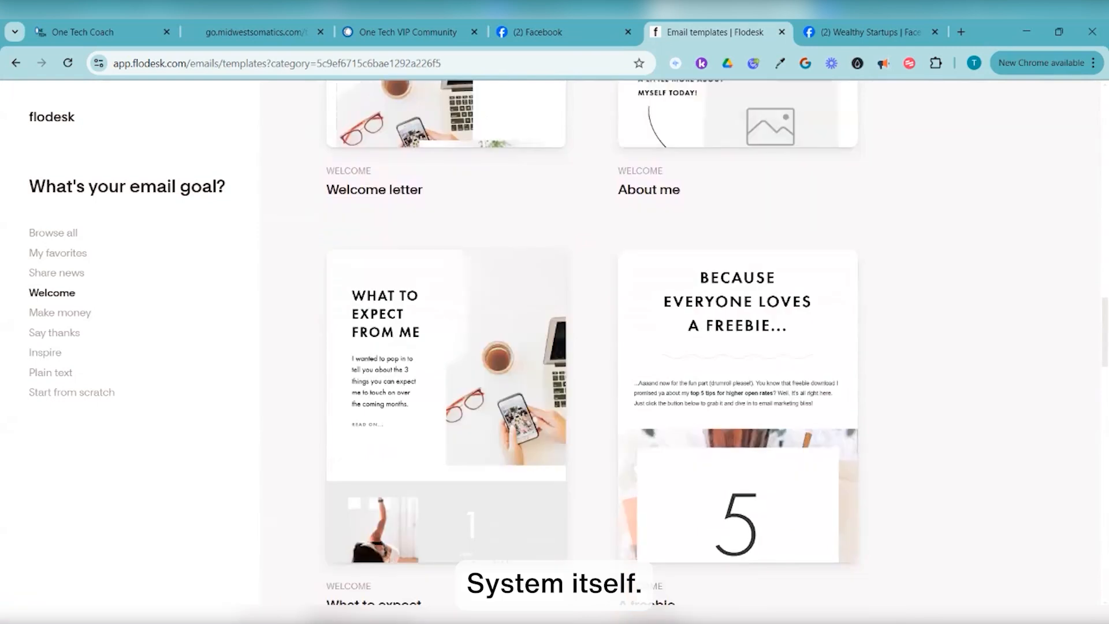
{"action": "scroll", "coordinate": [738, 260], "scroll_direction": "down", "scroll_amount": 2}
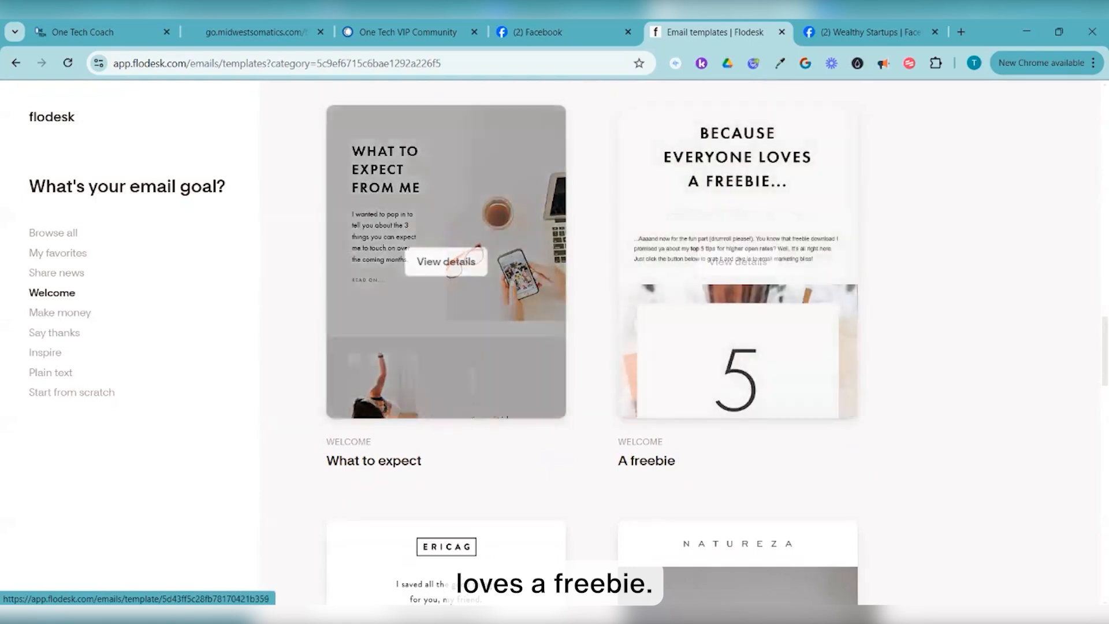
{"action": "scroll", "coordinate": [446, 240], "scroll_direction": "down", "scroll_amount": 3}
{"action": "scroll", "coordinate": [737, 392], "scroll_direction": "up", "scroll_amount": 5}
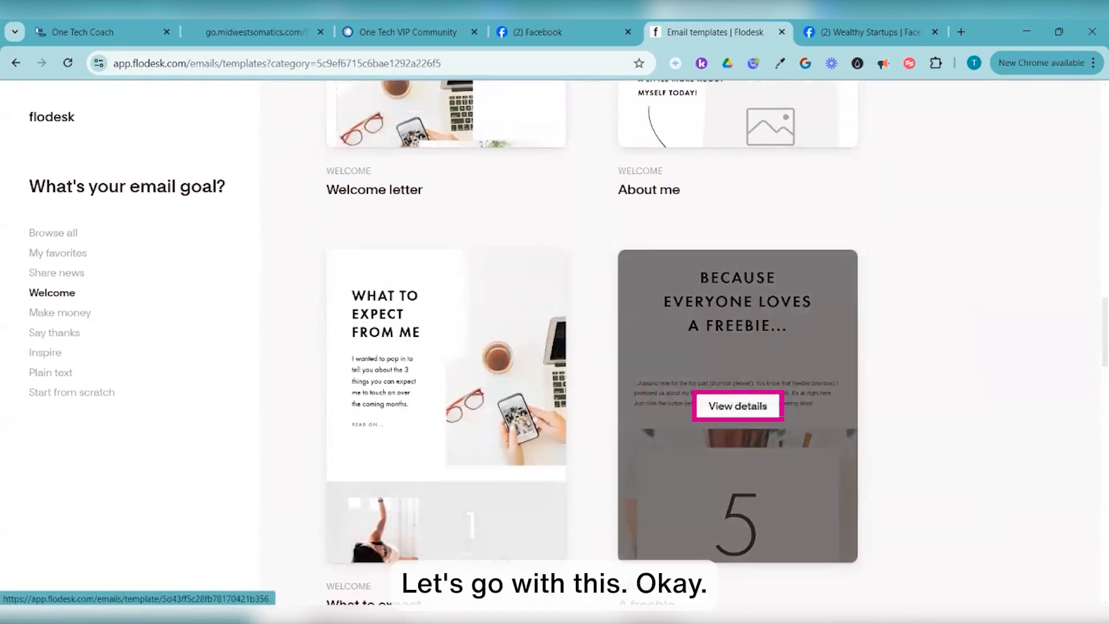
{"action": "left_click", "coordinate": [737, 405]}
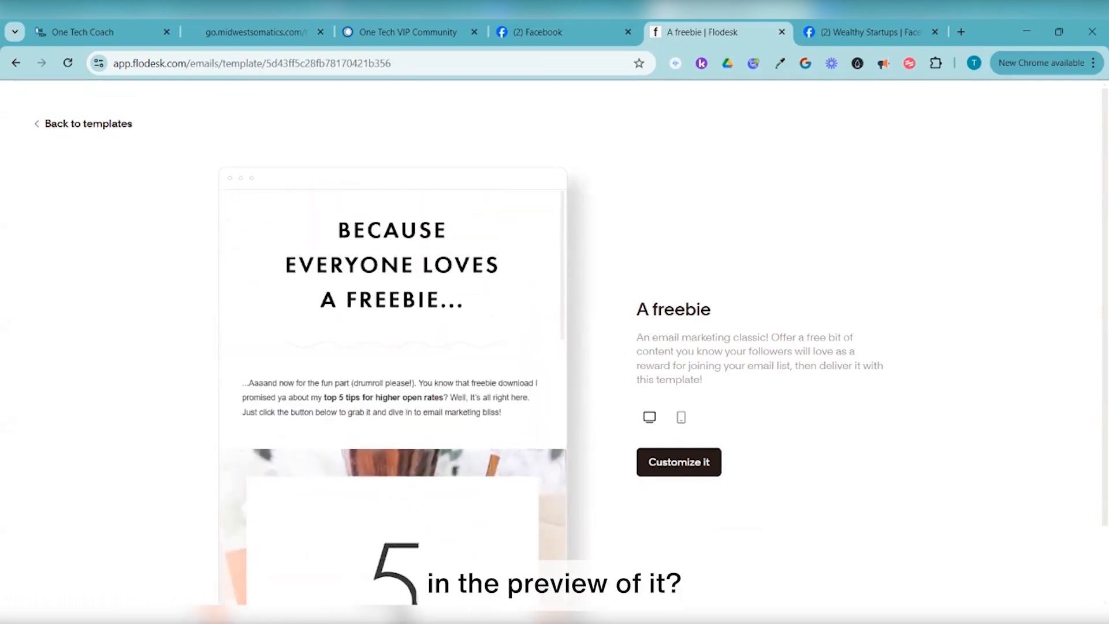
Preview A freebie on mobile and desktop, then customize it into a new email design
{"action": "left_click", "coordinate": [681, 417]}
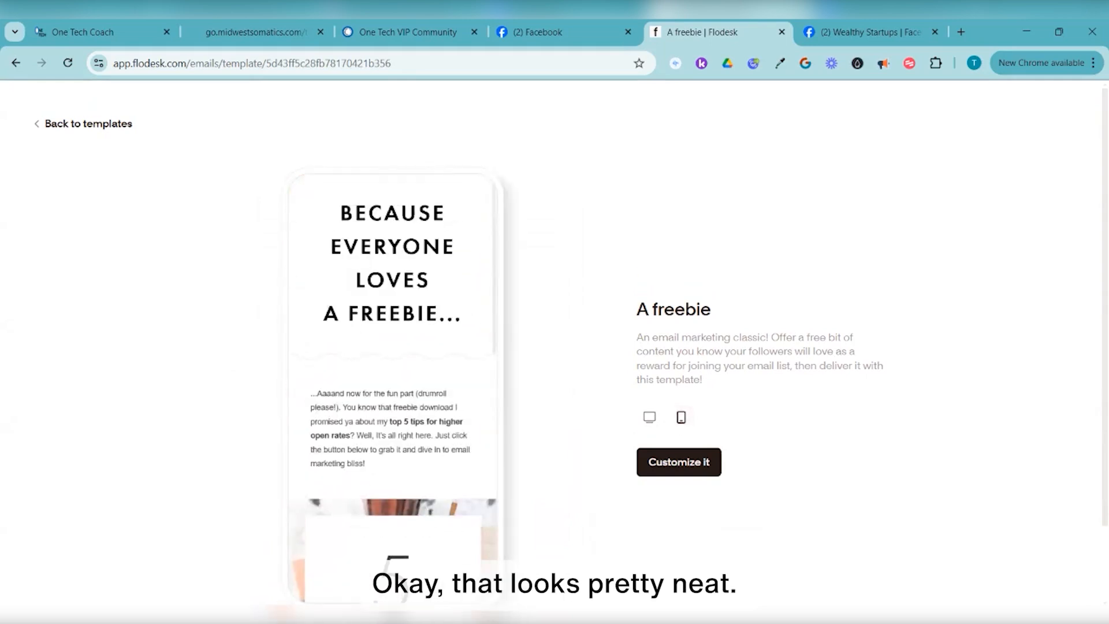
{"action": "left_click", "coordinate": [649, 416]}
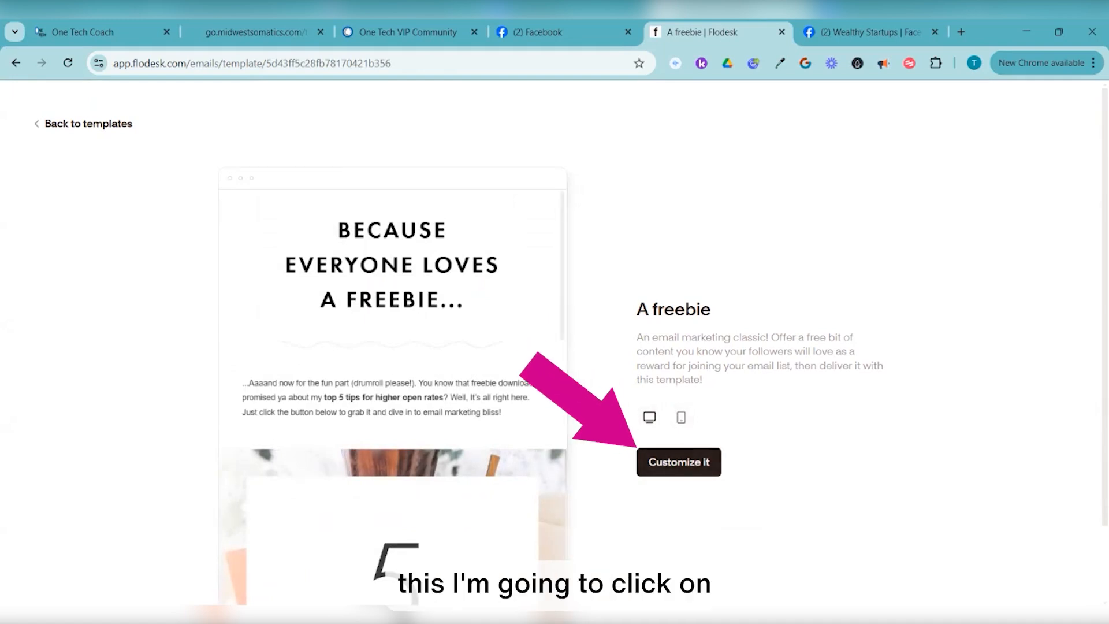
{"action": "left_click", "coordinate": [678, 462]}
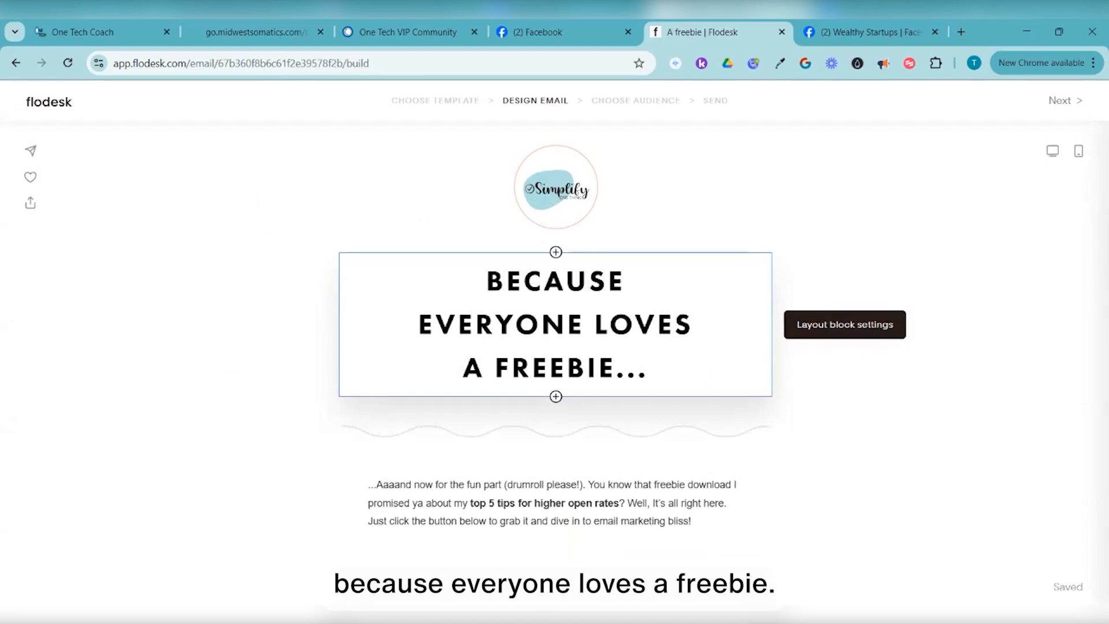
In the intro paragraph, replace 'top 5 tips for higher open rates' with 'Clarity Guide' and 'email marketing' with 'profitable business'
{"action": "left_click", "coordinate": [549, 502]}
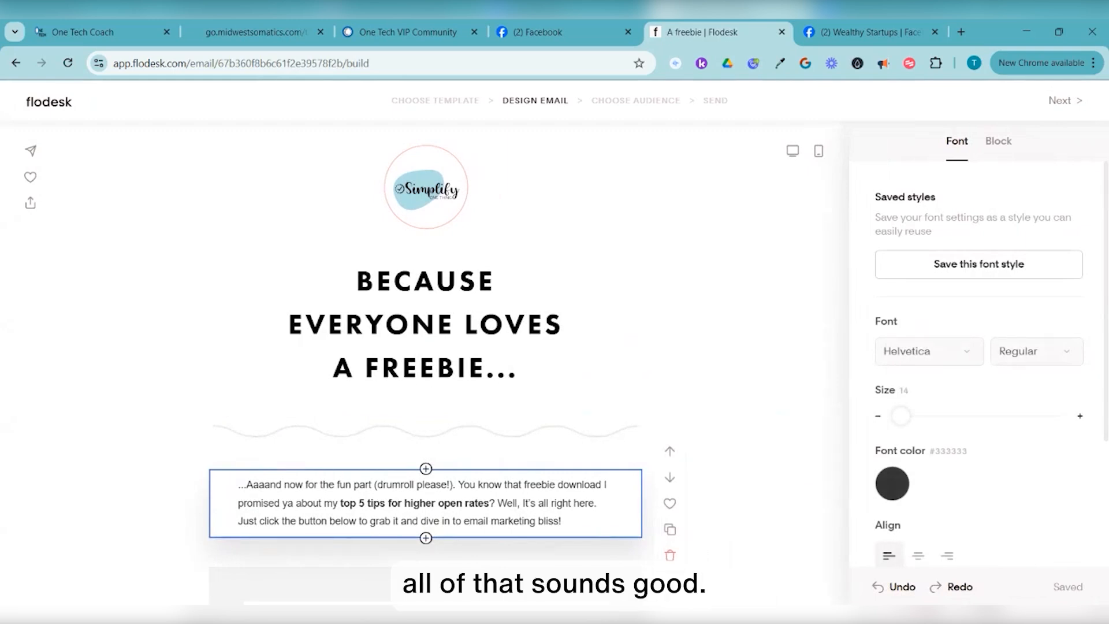
{"action": "left_click_drag", "start_coordinate": [341, 504], "coordinate": [489, 503]}
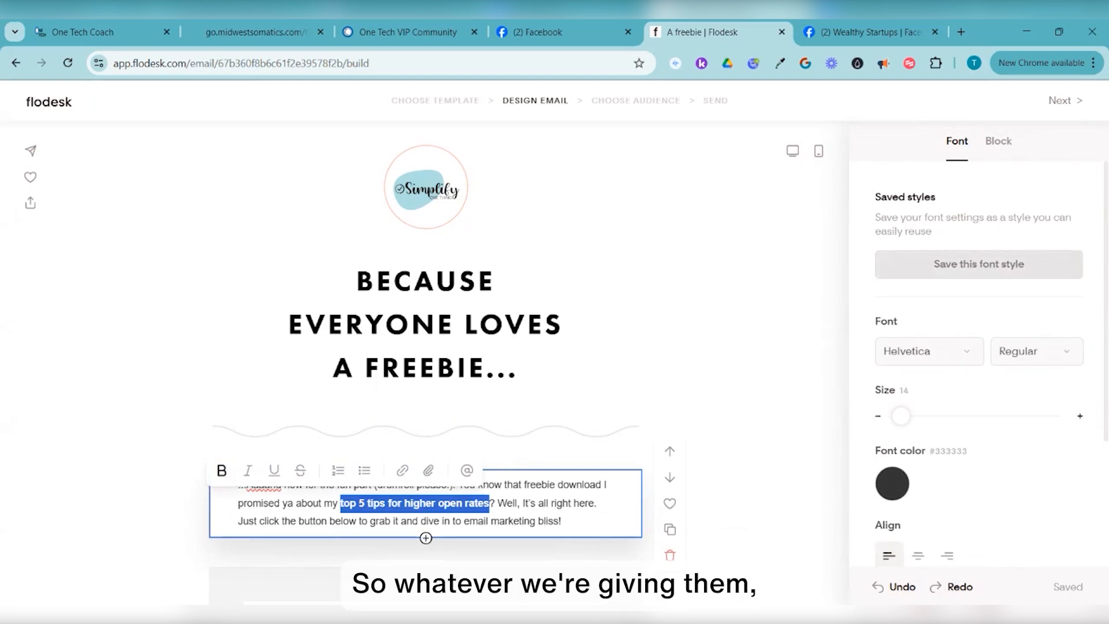
{"action": "key", "text": "BackSpace"}
{"action": "type", "text": "Clarity Guide"}
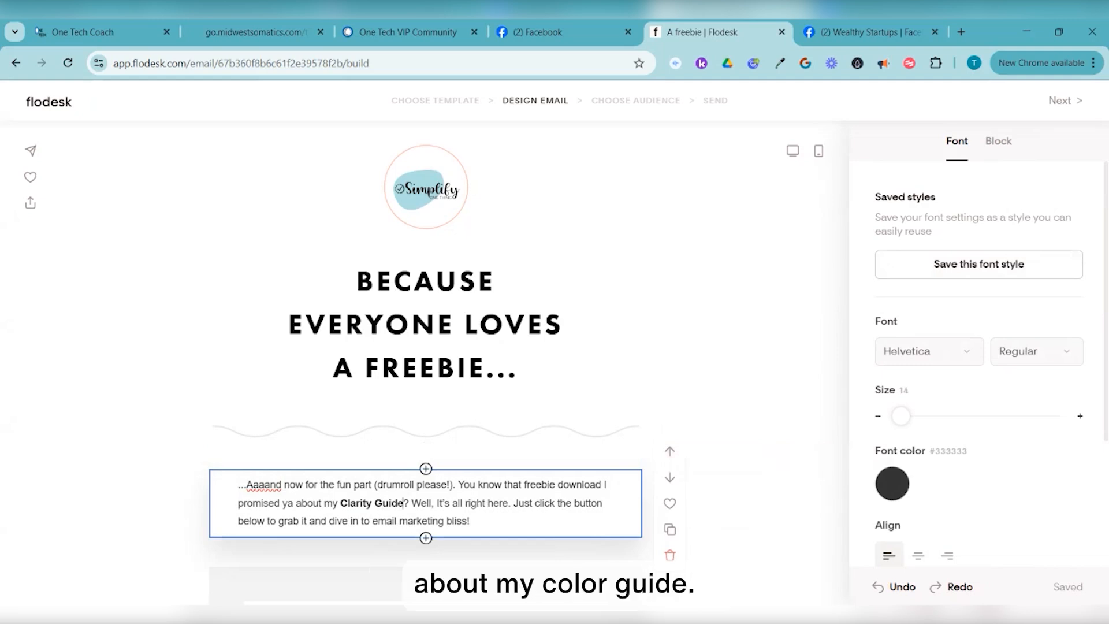
{"action": "scroll", "coordinate": [426, 370], "scroll_direction": "down", "scroll_amount": 3}
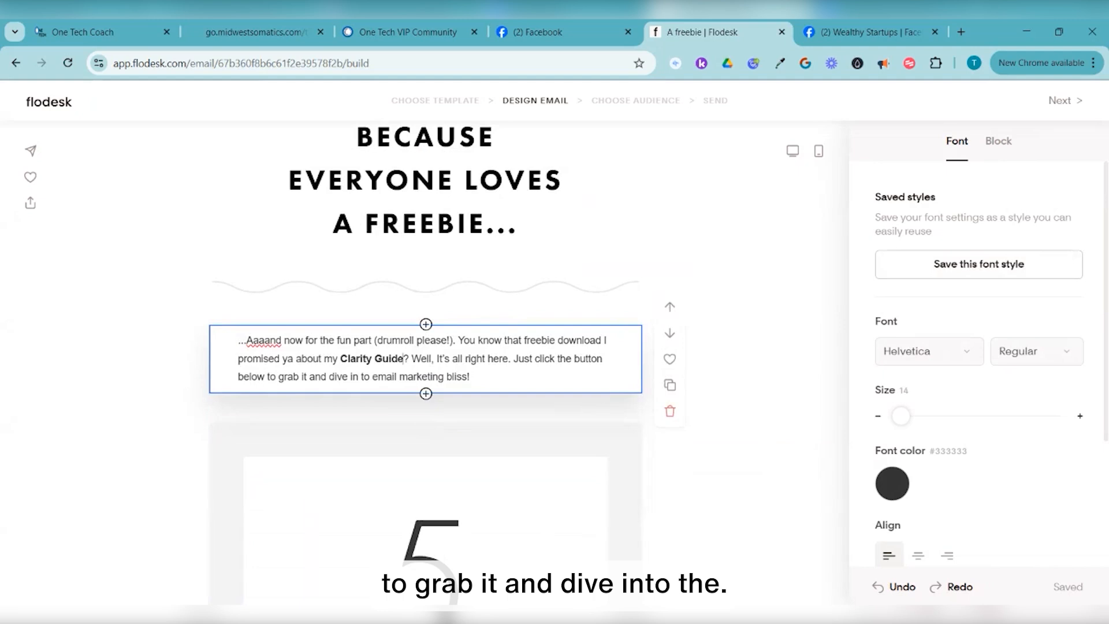
{"action": "scroll", "coordinate": [425, 370], "scroll_direction": "down", "scroll_amount": 2}
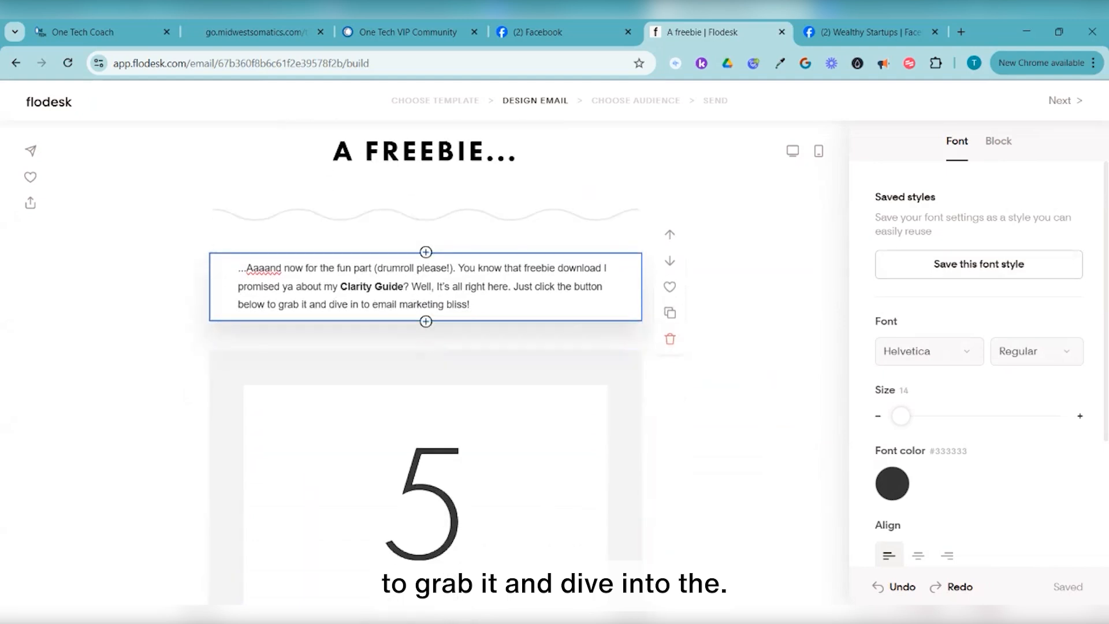
{"action": "type", "text": "prof"}
{"action": "type", "text": "i"}
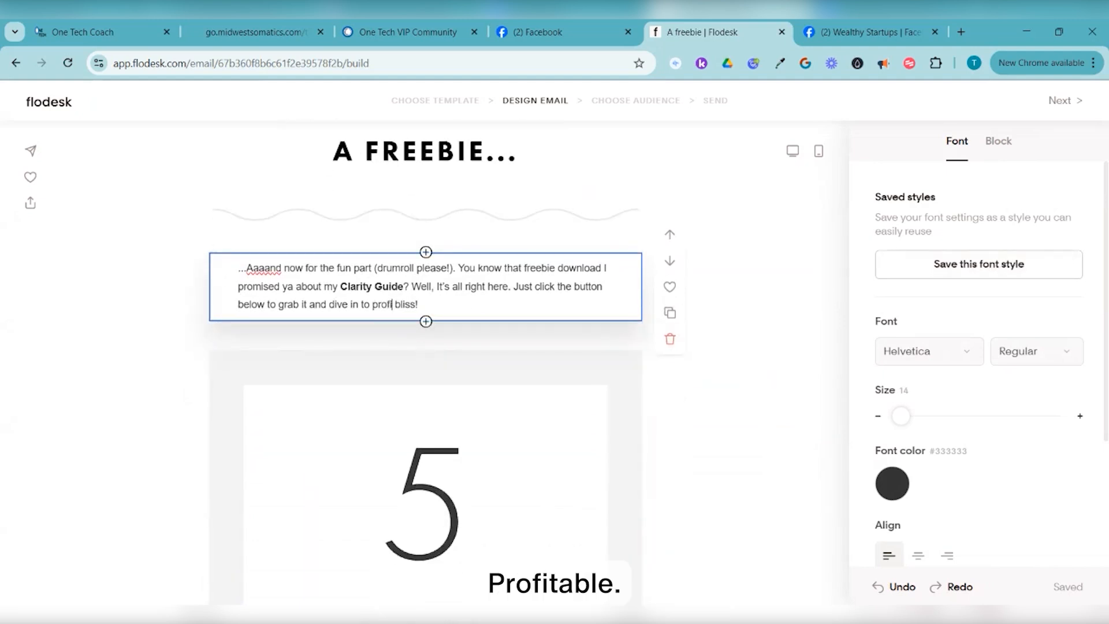
{"action": "type", "text": "table business"}
{"action": "scroll", "coordinate": [426, 369], "scroll_direction": "down", "scroll_amount": 6}
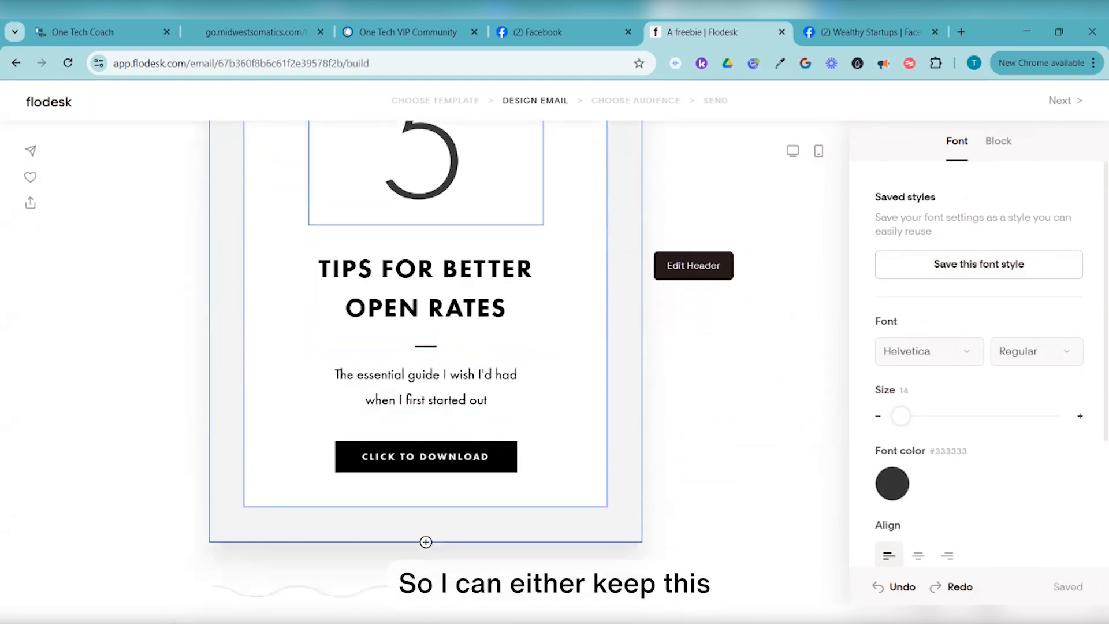
{"action": "scroll", "coordinate": [426, 387], "scroll_direction": "up", "scroll_amount": 1}
{"action": "scroll", "coordinate": [426, 346], "scroll_direction": "up", "scroll_amount": 2}
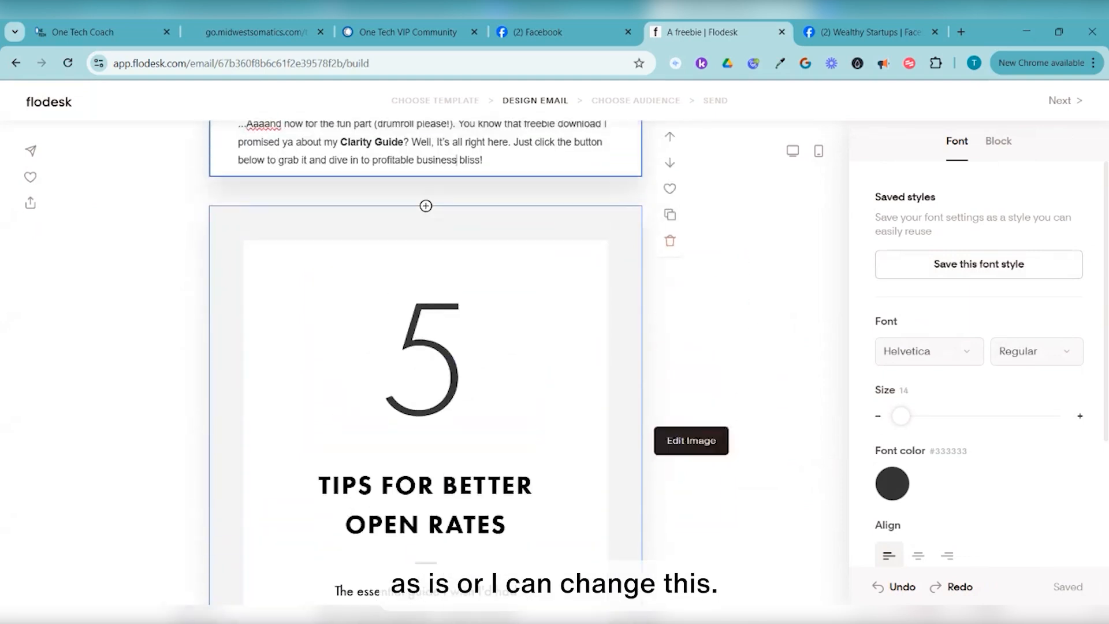
{"action": "left_click", "coordinate": [426, 358]}
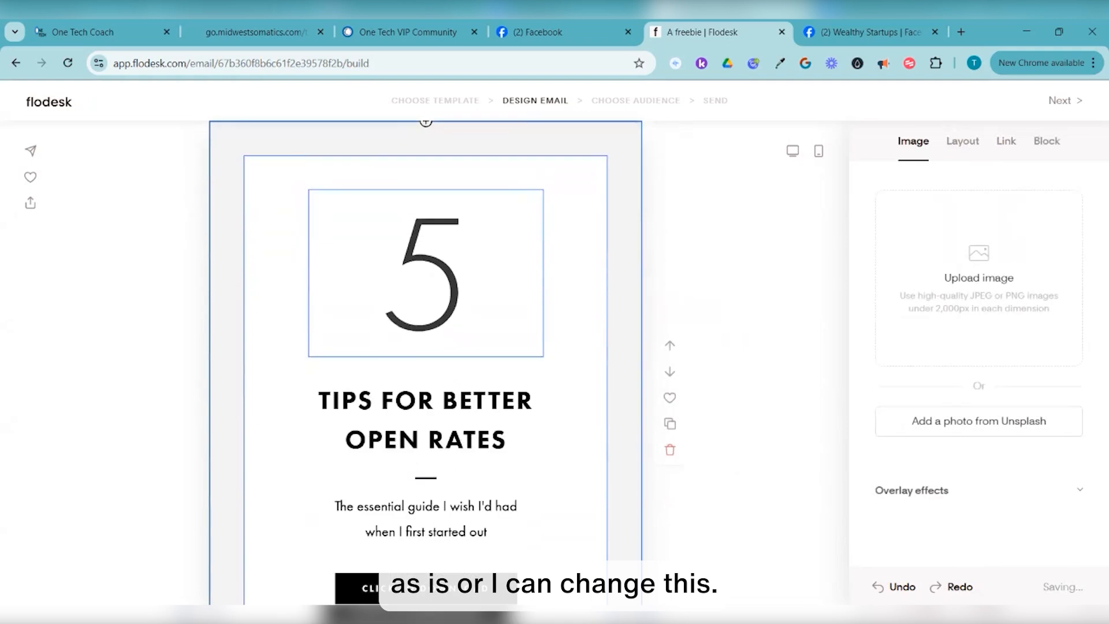
{"action": "left_click", "coordinate": [407, 277]}
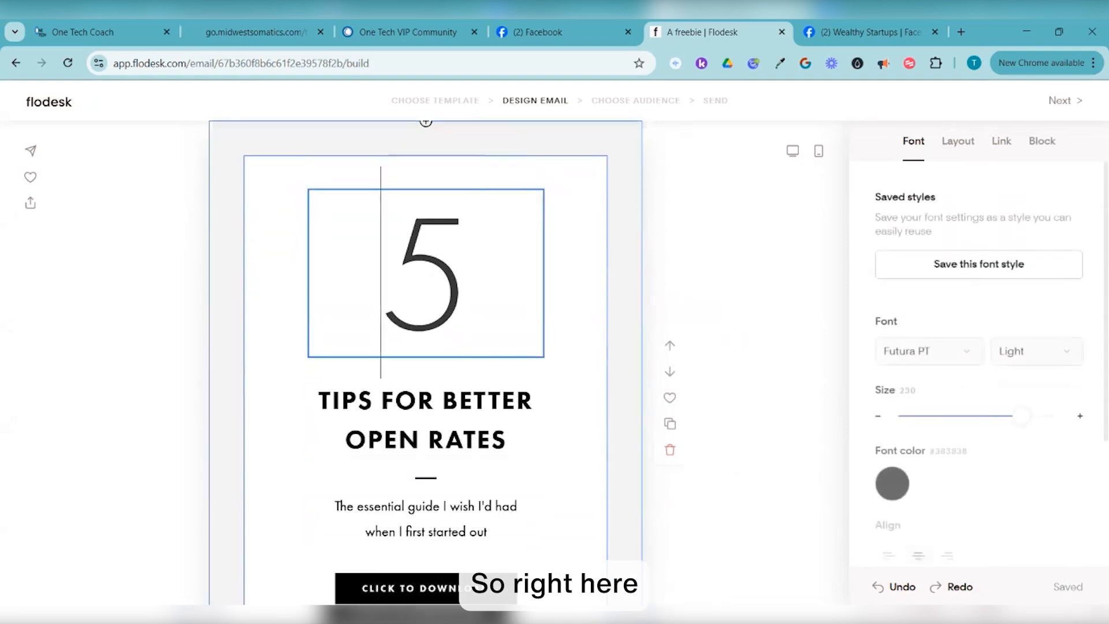
{"action": "double_click", "coordinate": [407, 277]}
{"action": "double_click", "coordinate": [407, 401]}
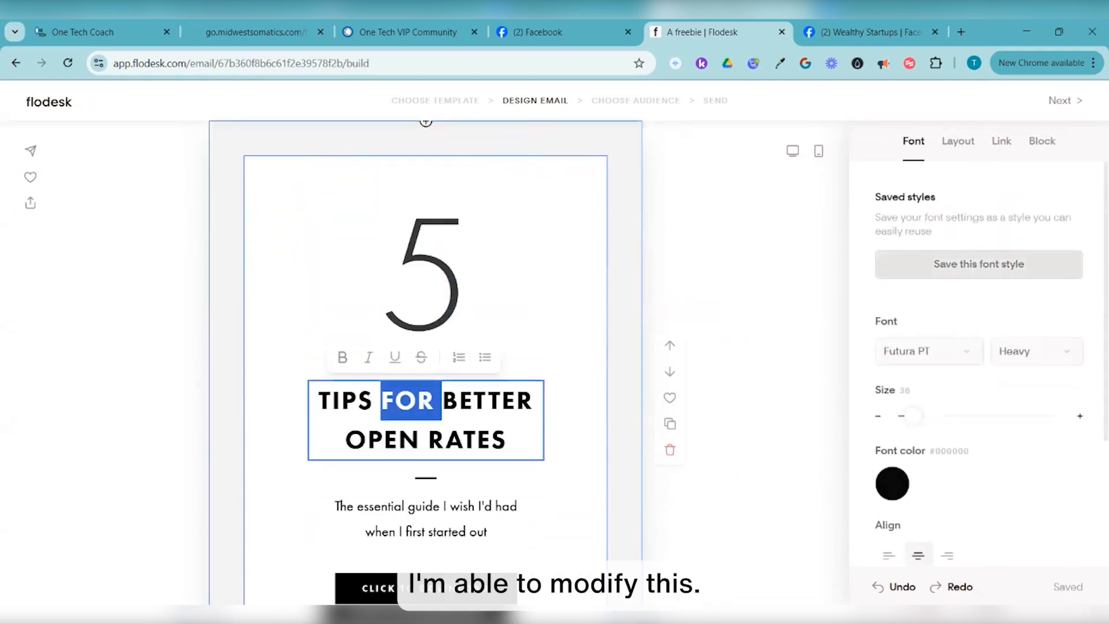
{"action": "left_click", "coordinate": [320, 400]}
{"action": "left_click_drag", "start_coordinate": [320, 400], "coordinate": [506, 440]}
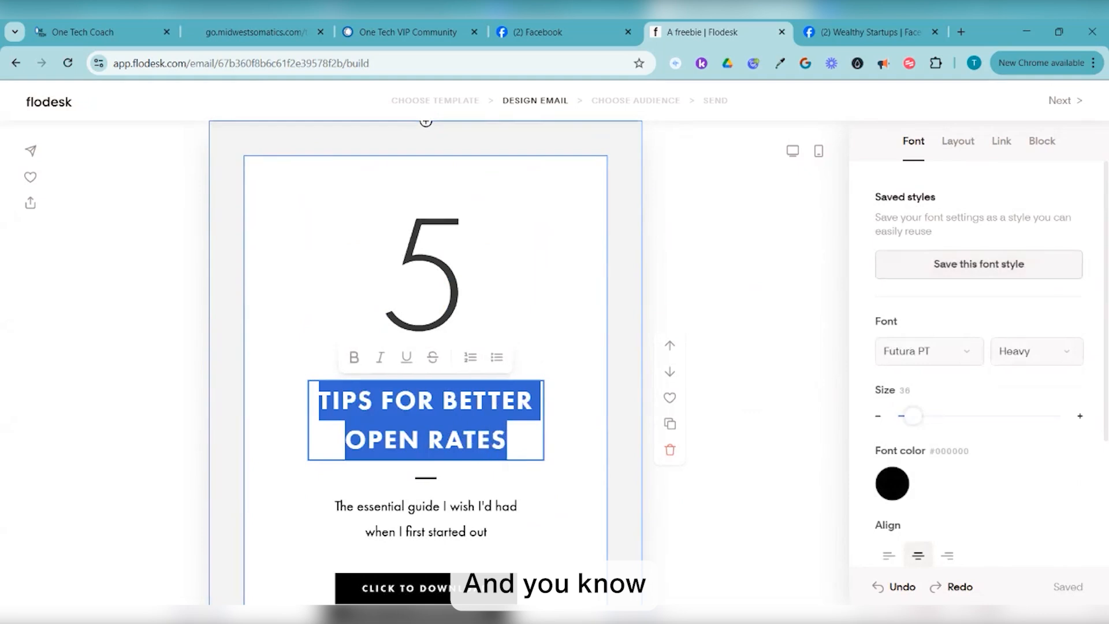
{"action": "scroll", "coordinate": [506, 439], "scroll_direction": "down", "scroll_amount": 3}
{"action": "scroll", "coordinate": [456, 185], "scroll_direction": "down", "scroll_amount": 1}
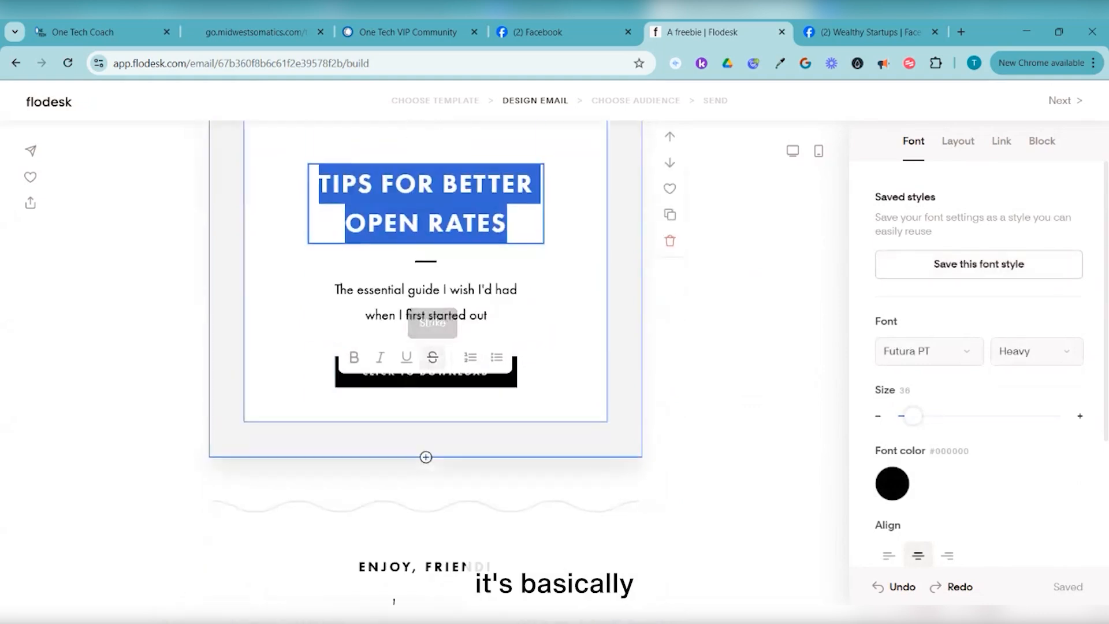
{"action": "scroll", "coordinate": [456, 185], "scroll_direction": "up", "scroll_amount": 3}
{"action": "scroll", "coordinate": [426, 324], "scroll_direction": "up", "scroll_amount": 2}
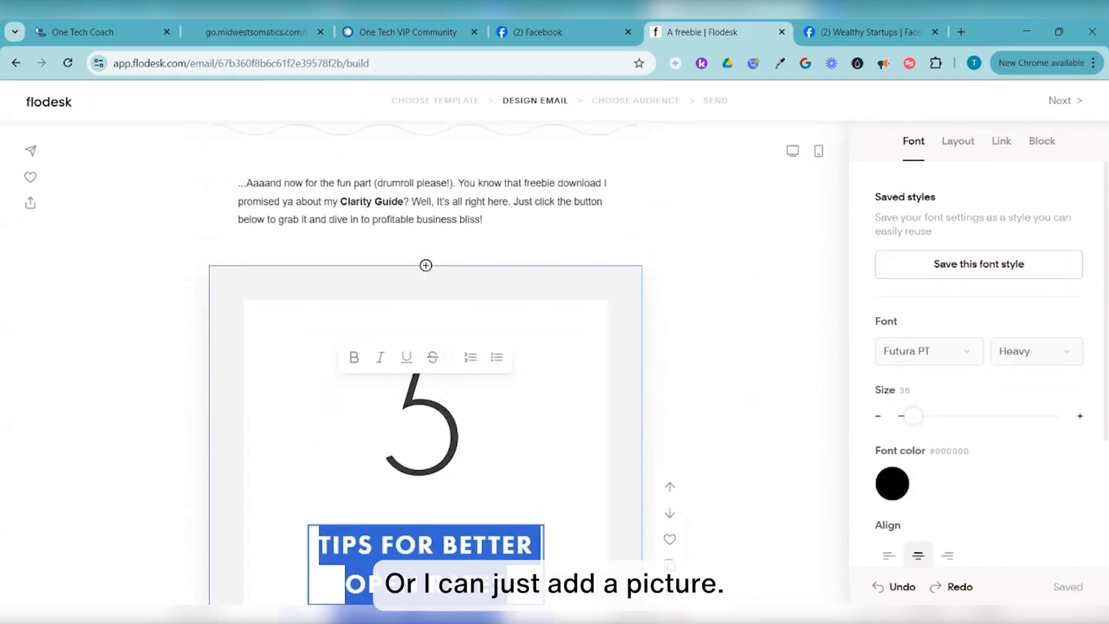
{"action": "scroll", "coordinate": [426, 324], "scroll_direction": "down", "scroll_amount": 2}
{"action": "left_click", "coordinate": [426, 289]}
{"action": "scroll", "coordinate": [426, 346], "scroll_direction": "up", "scroll_amount": 4}
{"action": "scroll", "coordinate": [426, 347], "scroll_direction": "down", "scroll_amount": 6}
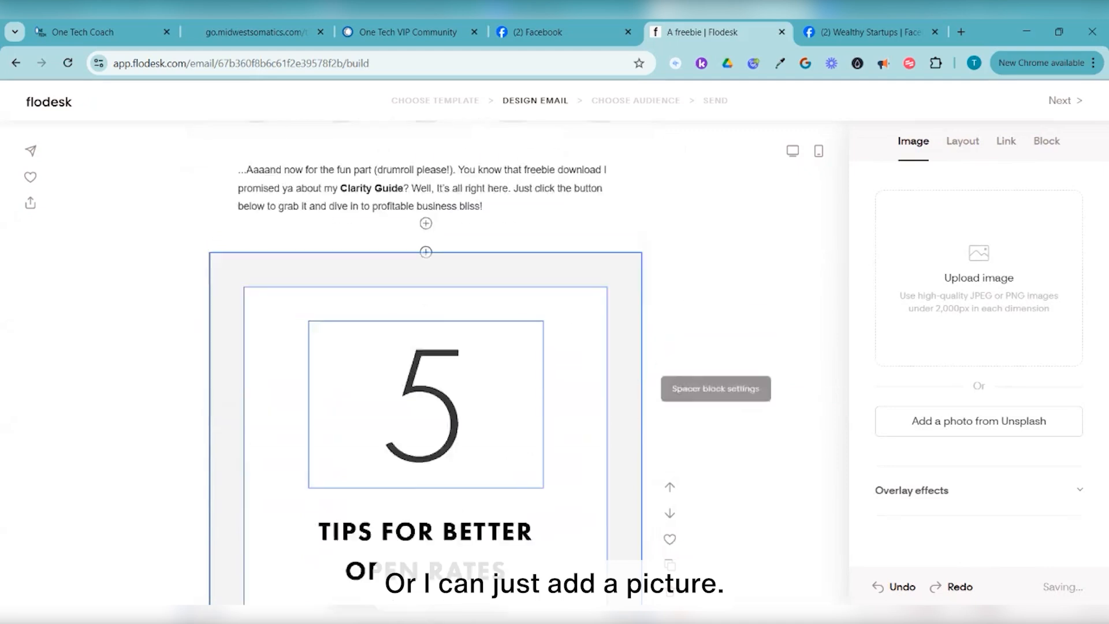
{"action": "scroll", "coordinate": [426, 347], "scroll_direction": "up", "scroll_amount": 5}
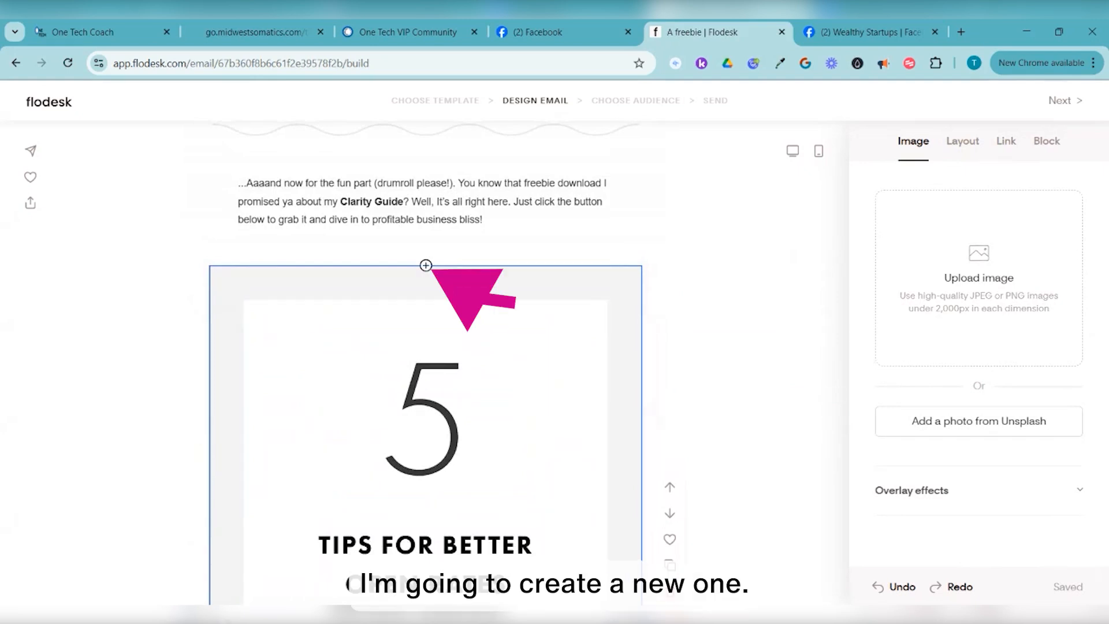
Insert an empty Image block above the 5 Tips block and select it to show its image settings
{"action": "left_click", "coordinate": [425, 265]}
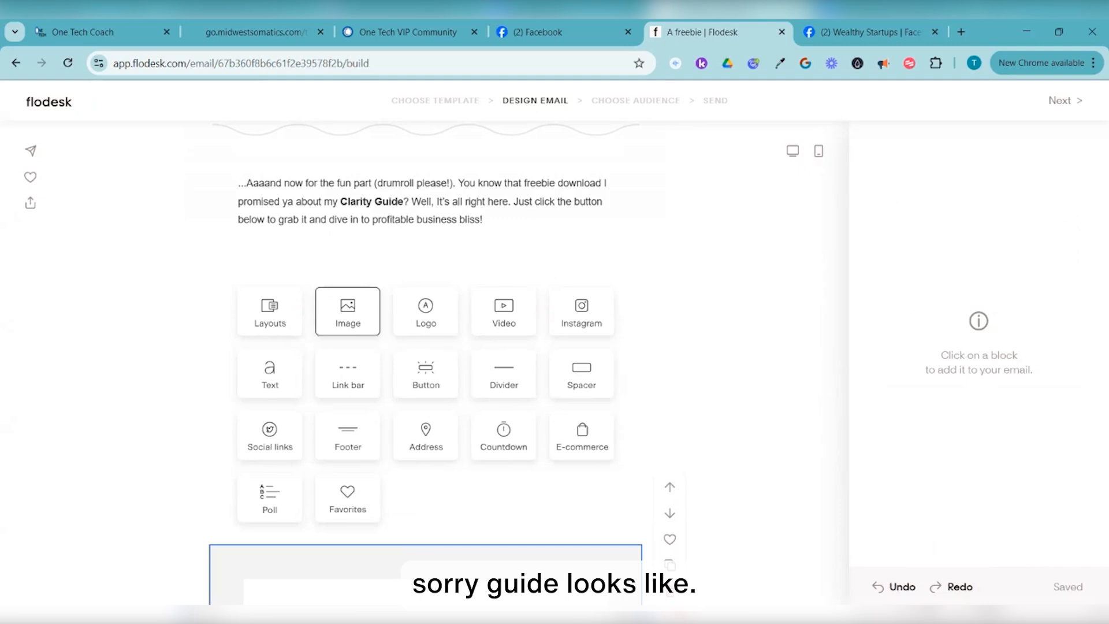
{"action": "left_click", "coordinate": [348, 312]}
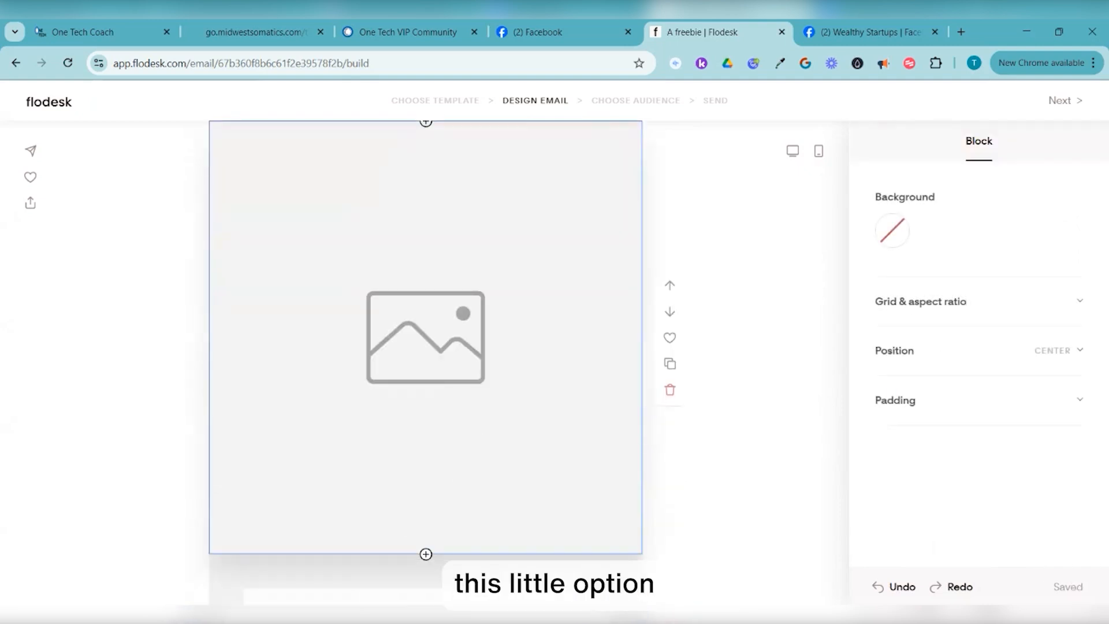
{"action": "left_click", "coordinate": [426, 337]}
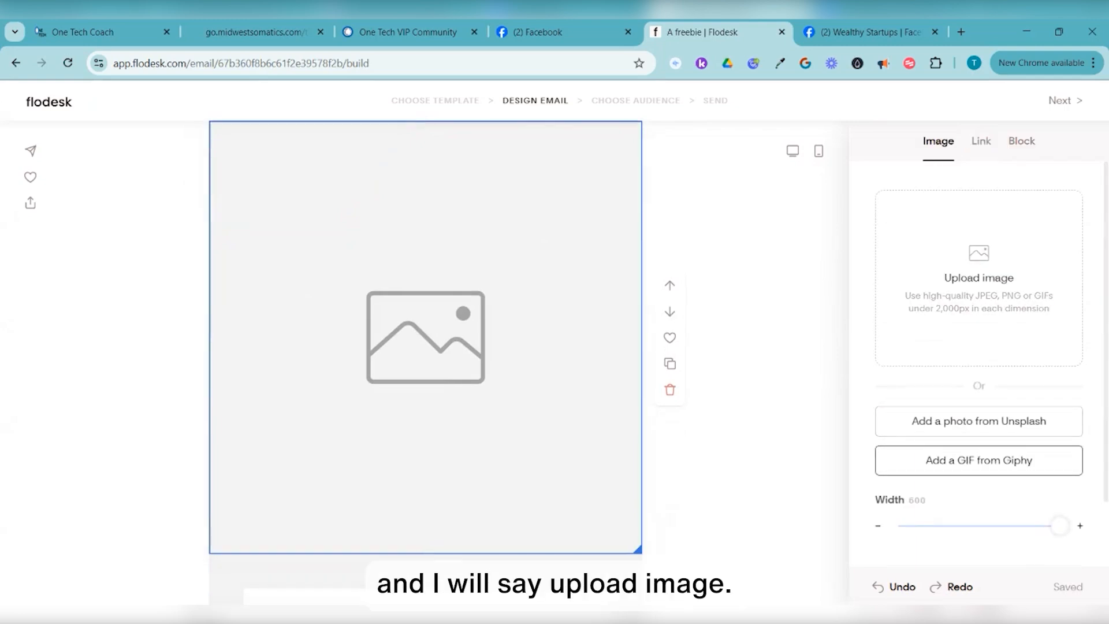
Upload '5 day clarity Workbook cover' from Downloads into the new image block
{"action": "left_click", "coordinate": [979, 278]}
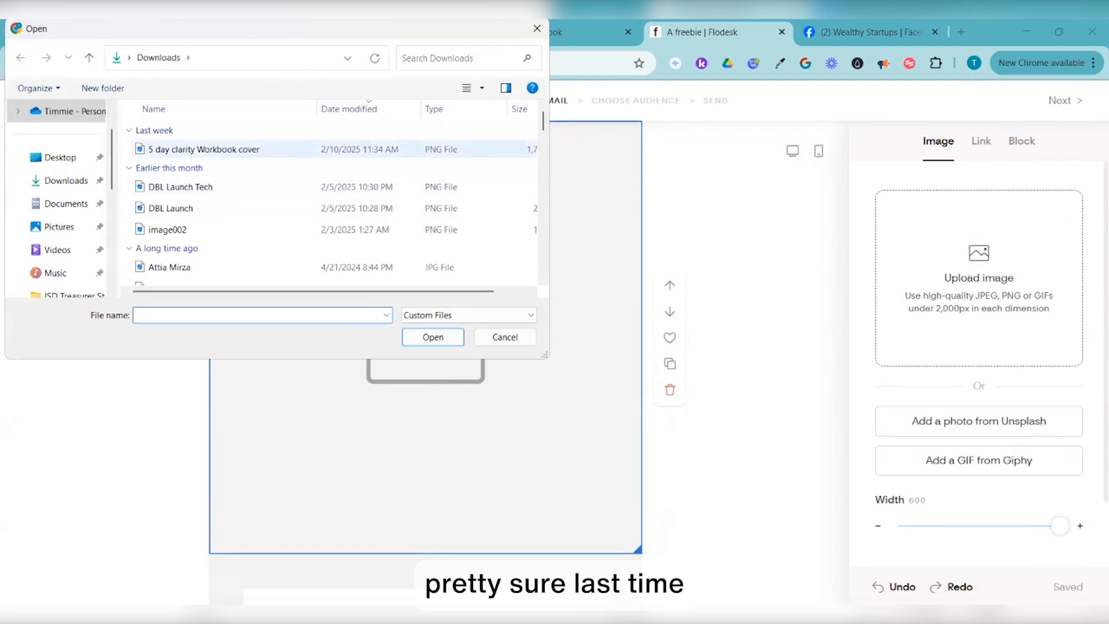
{"action": "left_click", "coordinate": [231, 150]}
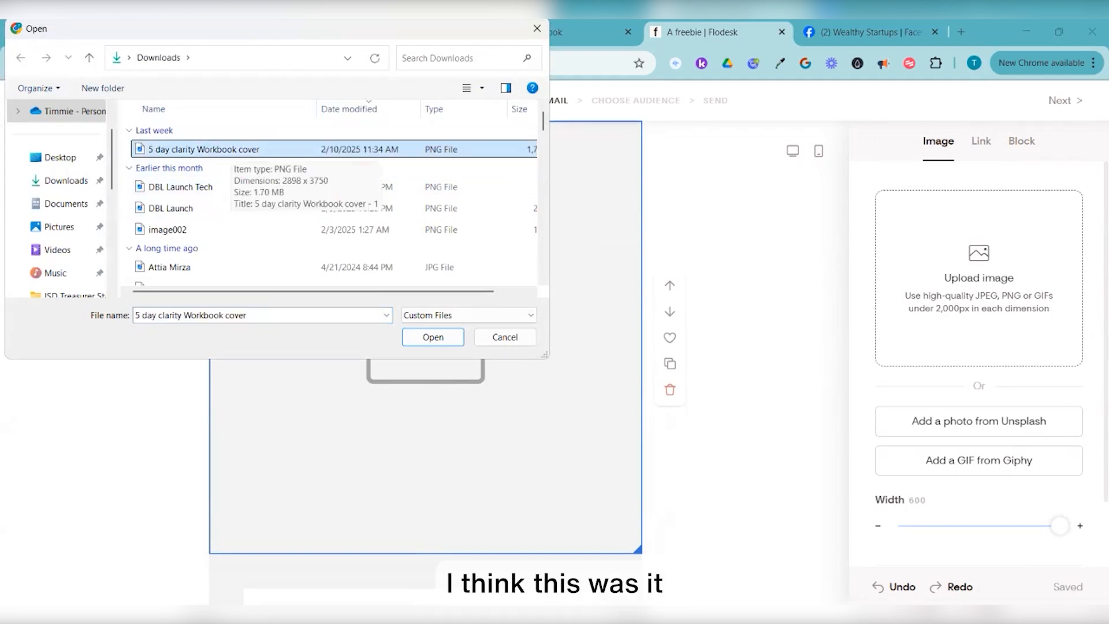
{"action": "left_click", "coordinate": [433, 337]}
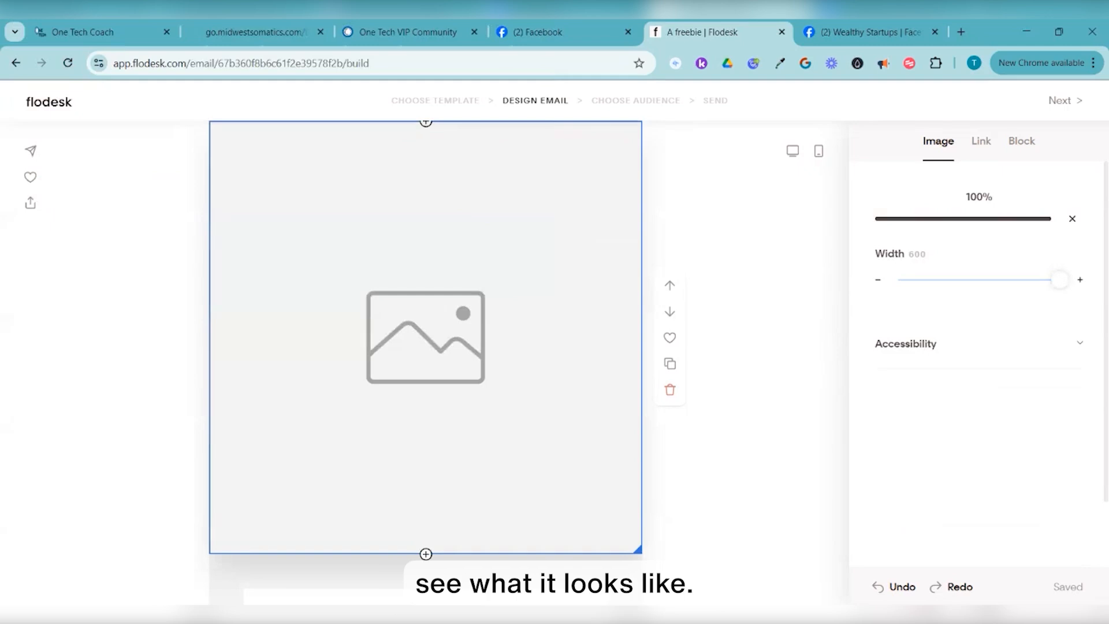
{"action": "scroll", "coordinate": [426, 346], "scroll_direction": "down", "scroll_amount": 4}
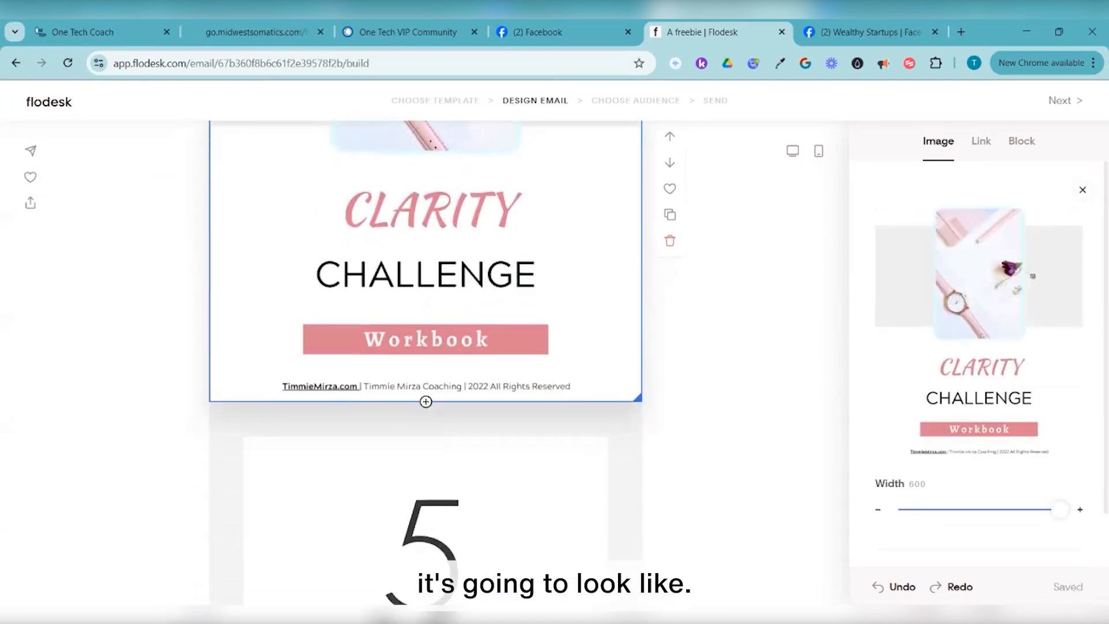
{"action": "scroll", "coordinate": [426, 346], "scroll_direction": "up", "scroll_amount": 5}
{"action": "scroll", "coordinate": [425, 346], "scroll_direction": "up", "scroll_amount": 1}
{"action": "scroll", "coordinate": [426, 347], "scroll_direction": "down", "scroll_amount": 8}
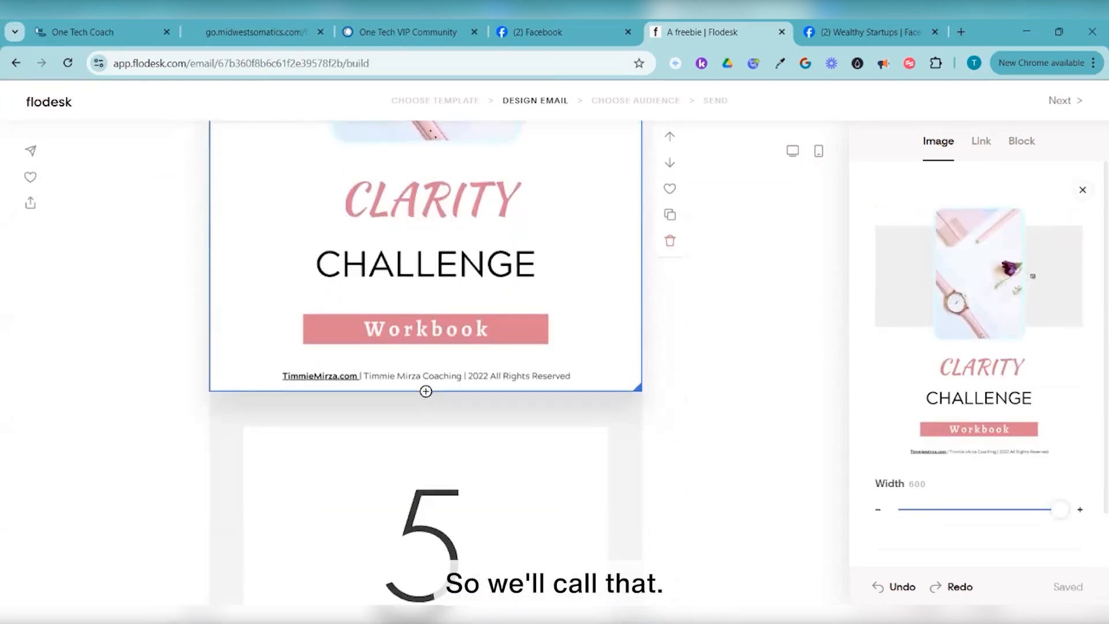
{"action": "scroll", "coordinate": [426, 347], "scroll_direction": "down", "scroll_amount": 6}
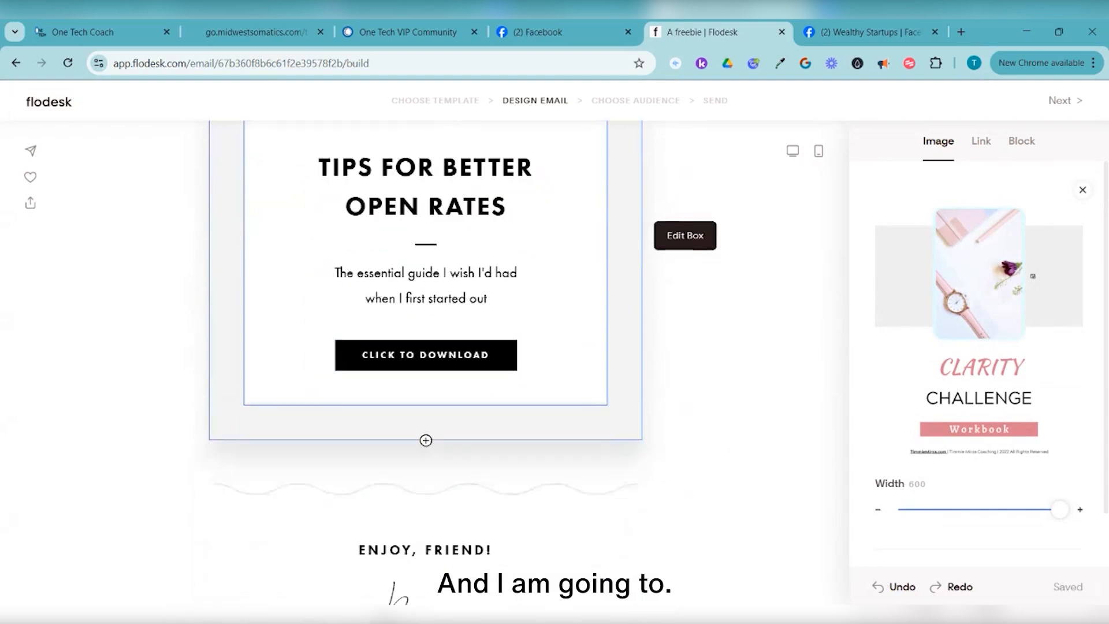
Open the block picker directly below the Clarity Challenge Workbook image
{"action": "left_click", "coordinate": [426, 355]}
{"action": "scroll", "coordinate": [425, 355], "scroll_direction": "down", "scroll_amount": 4}
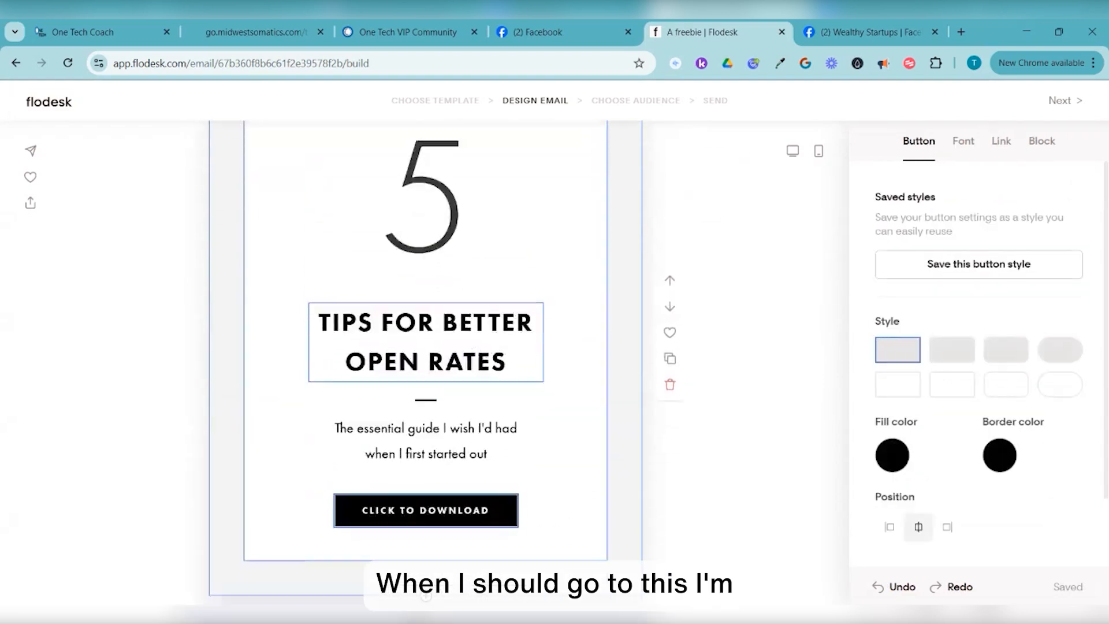
{"action": "scroll", "coordinate": [426, 347], "scroll_direction": "up", "scroll_amount": 8}
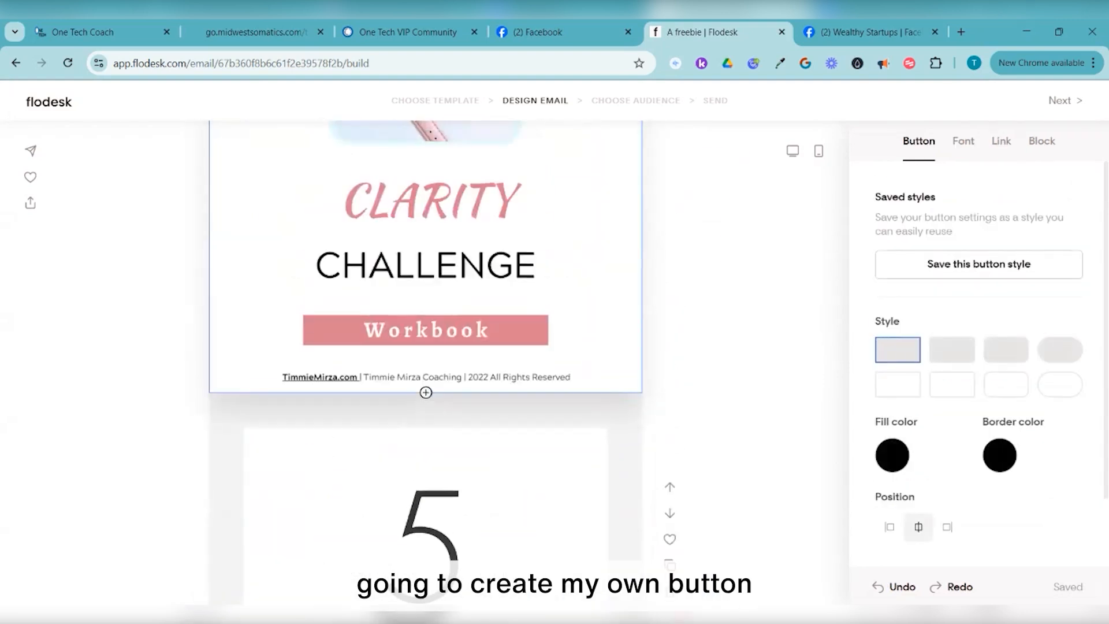
{"action": "left_click", "coordinate": [425, 392]}
{"action": "scroll", "coordinate": [426, 347], "scroll_direction": "down", "scroll_amount": 3}
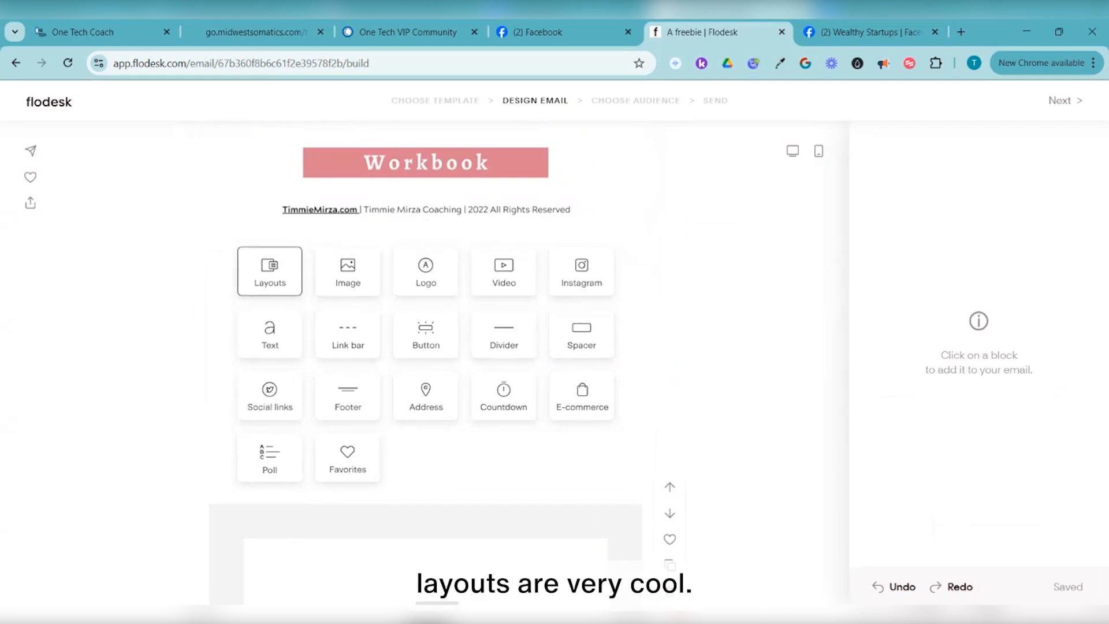
From Layouts, insert 'The Post That Got Everyone Talking' two-column layout
{"action": "left_click", "coordinate": [270, 271]}
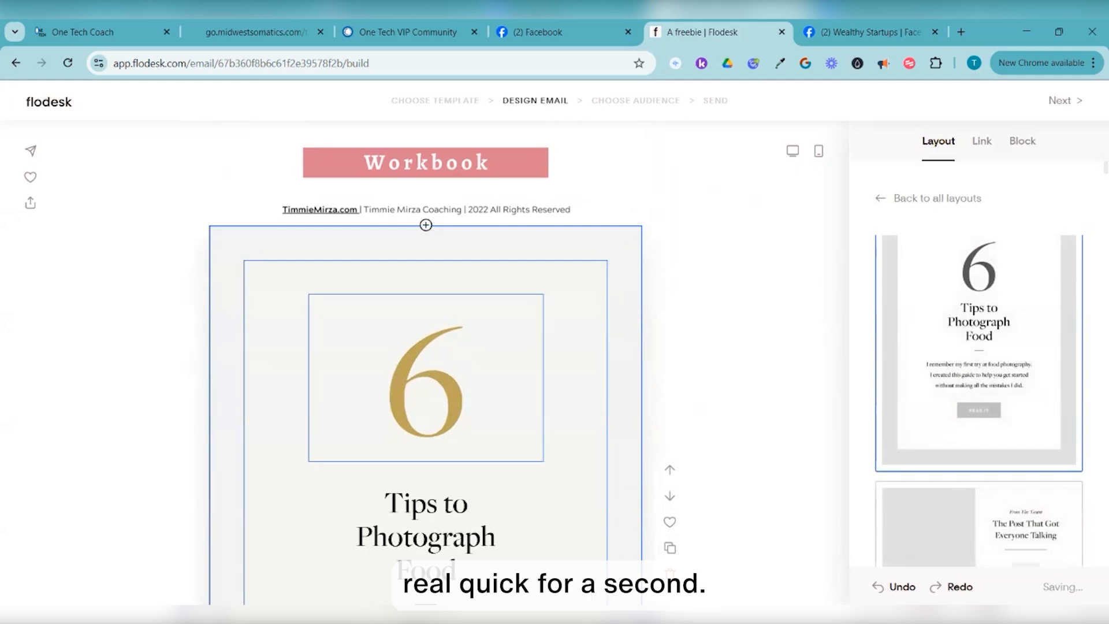
{"action": "scroll", "coordinate": [979, 399], "scroll_direction": "down", "scroll_amount": 4}
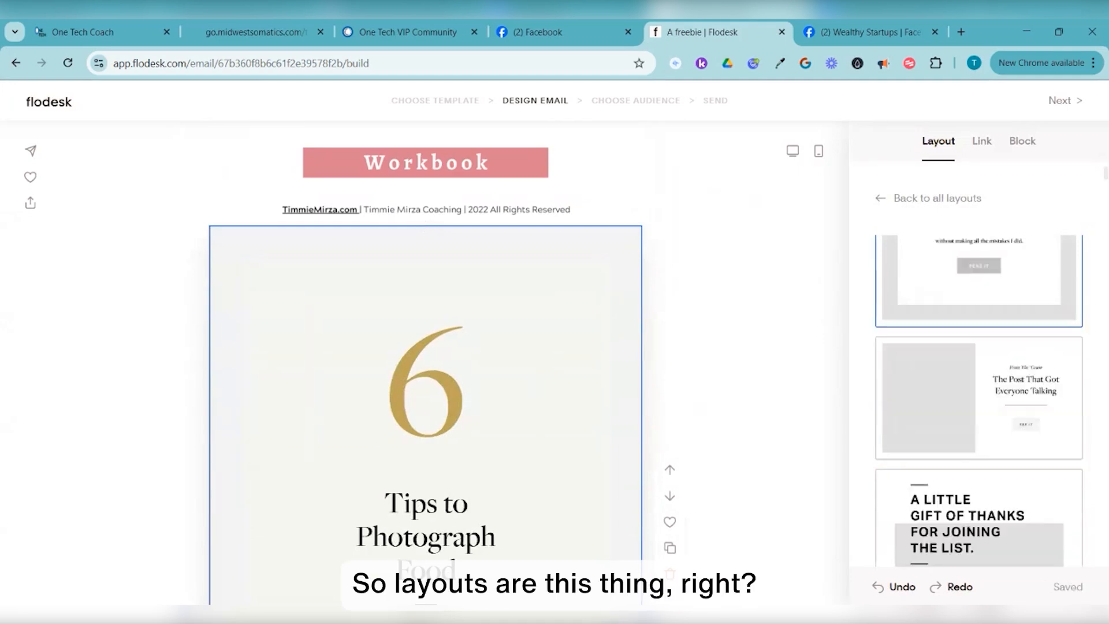
{"action": "scroll", "coordinate": [979, 398], "scroll_direction": "down", "scroll_amount": 3}
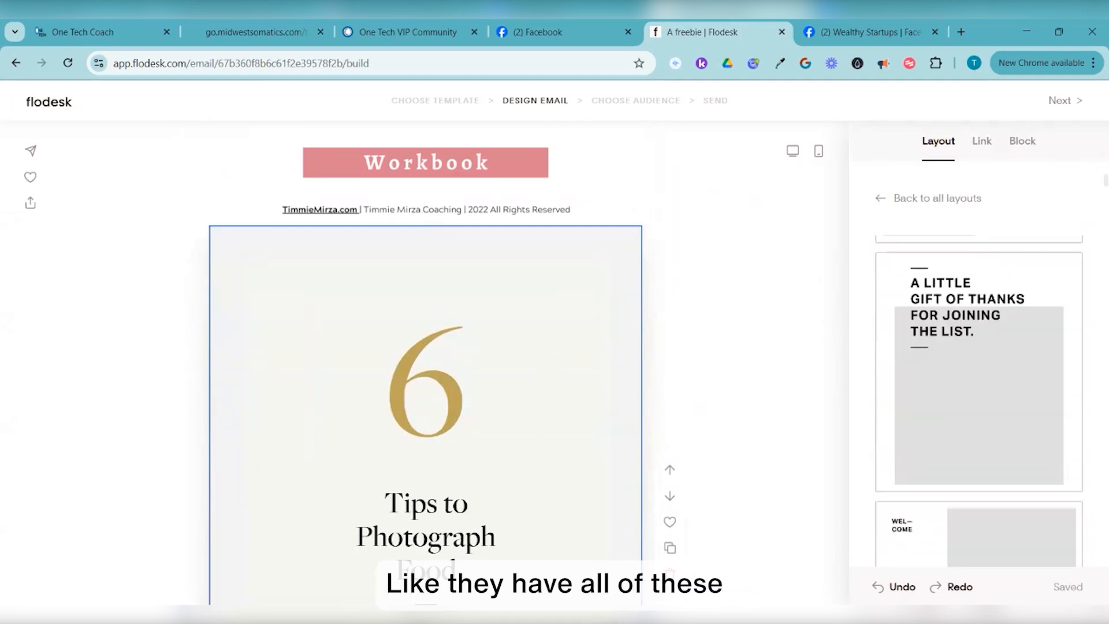
{"action": "scroll", "coordinate": [979, 399], "scroll_direction": "up", "scroll_amount": 4}
{"action": "scroll", "coordinate": [979, 398], "scroll_direction": "down", "scroll_amount": 1}
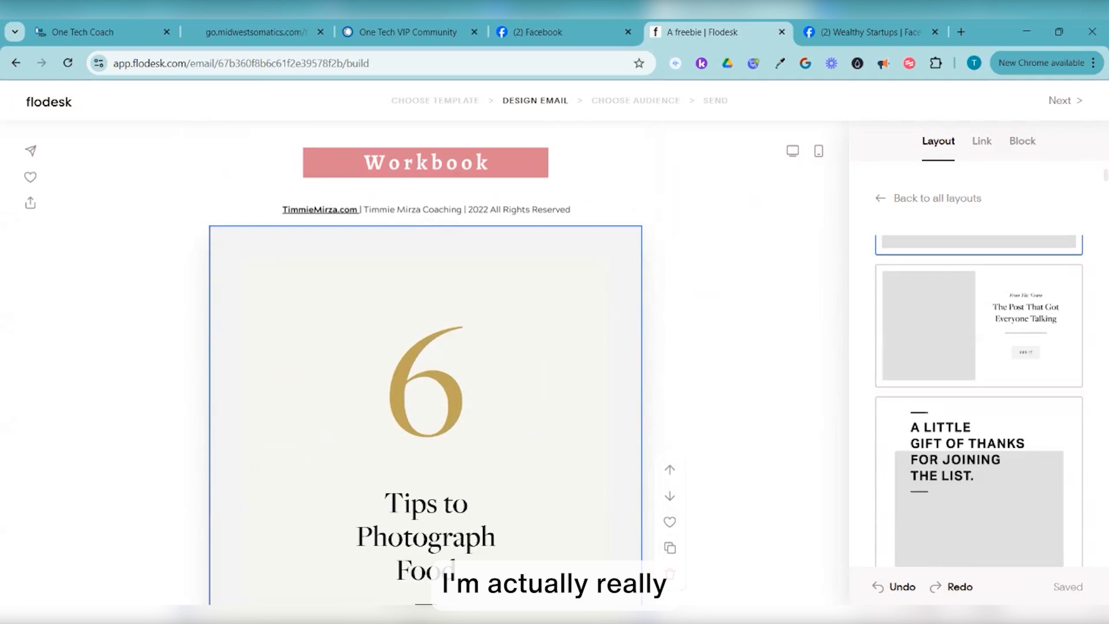
{"action": "left_click", "coordinate": [979, 326]}
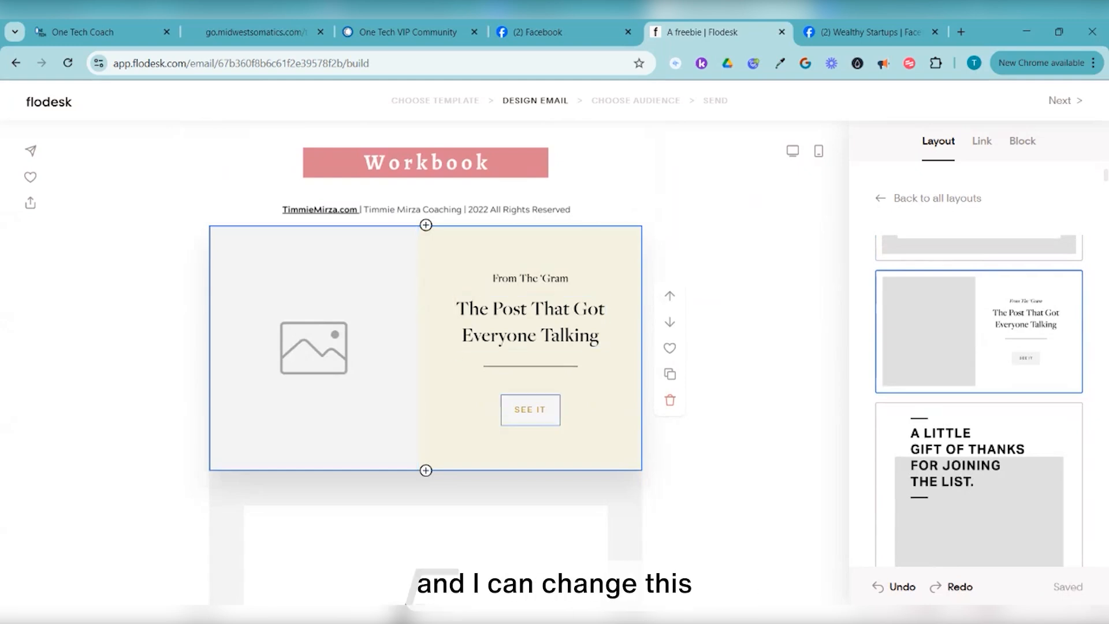
Give the SEE IT button a rounded shape
{"action": "left_click", "coordinate": [530, 410]}
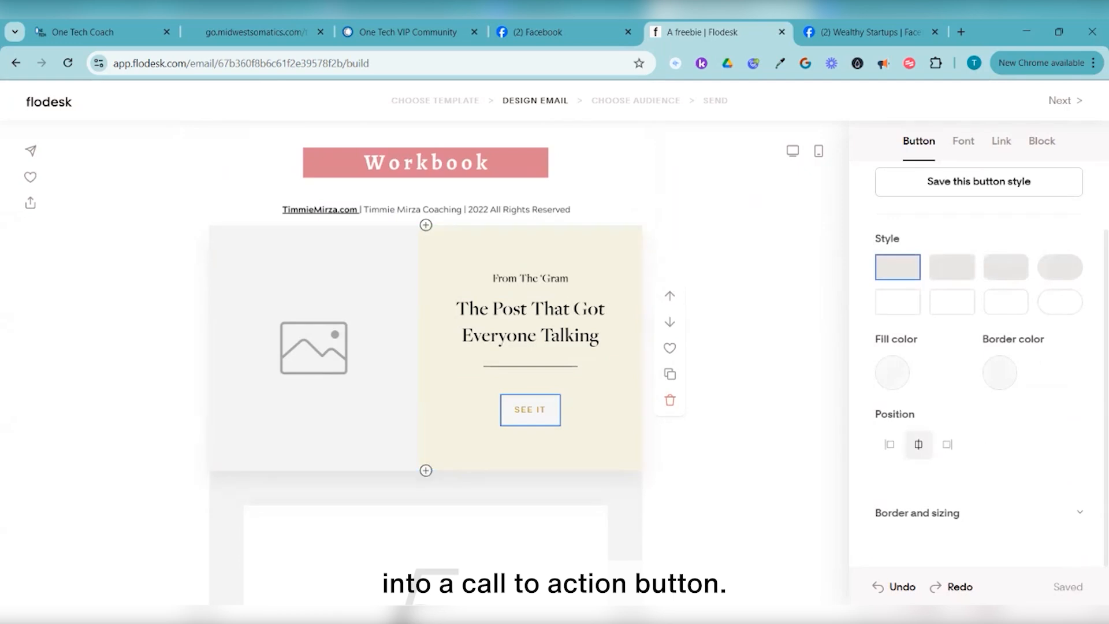
{"action": "left_click", "coordinate": [1060, 267]}
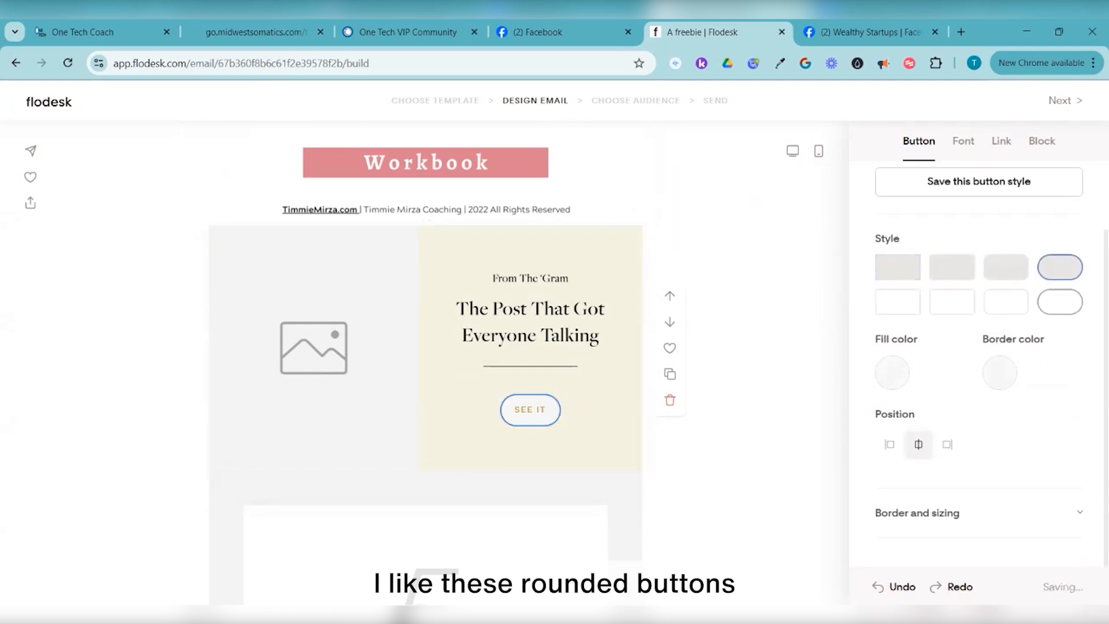
{"action": "left_click", "coordinate": [324, 348]}
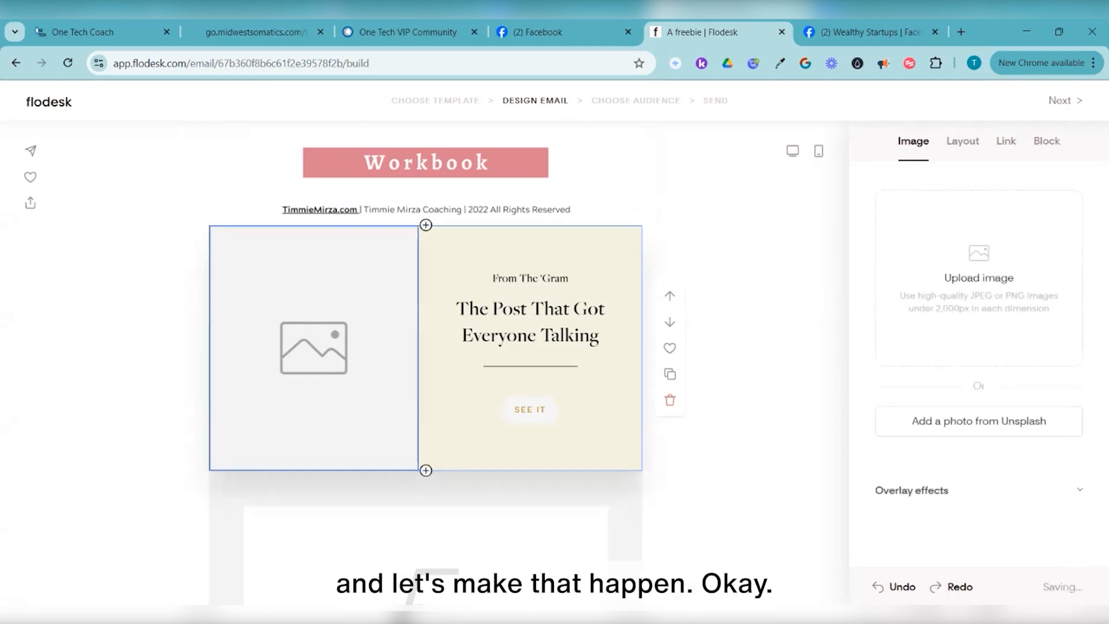
Delete the Clarity Challenge watch image block and select the layout's empty image placeholder
{"action": "scroll", "coordinate": [538, 442], "scroll_direction": "up", "scroll_amount": 10}
{"action": "left_click", "coordinate": [538, 443]}
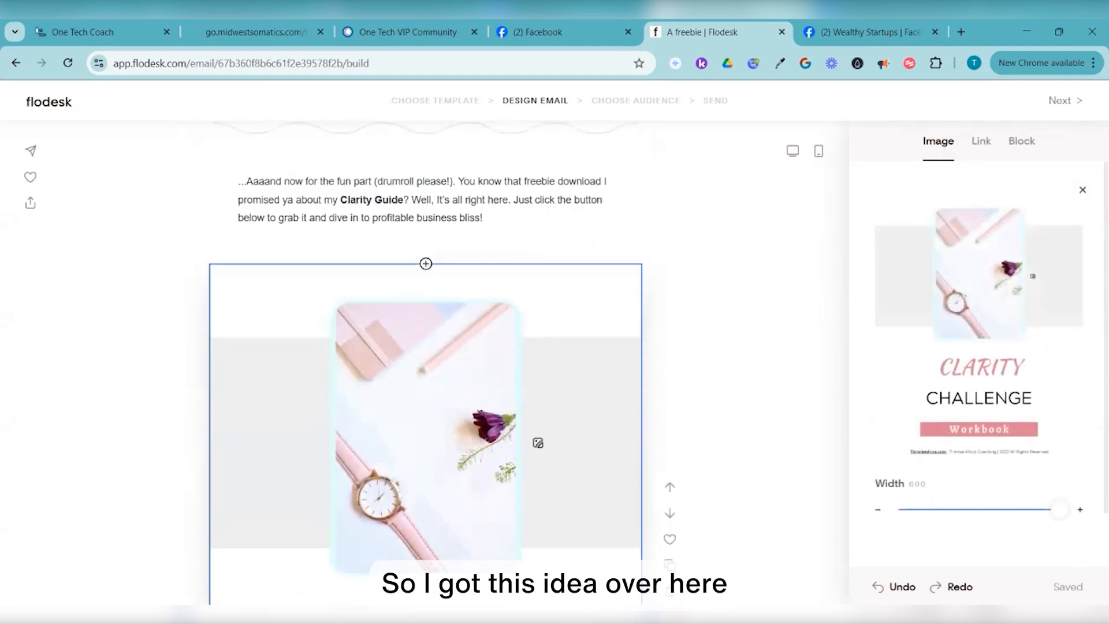
{"action": "scroll", "coordinate": [538, 442], "scroll_direction": "down", "scroll_amount": 3}
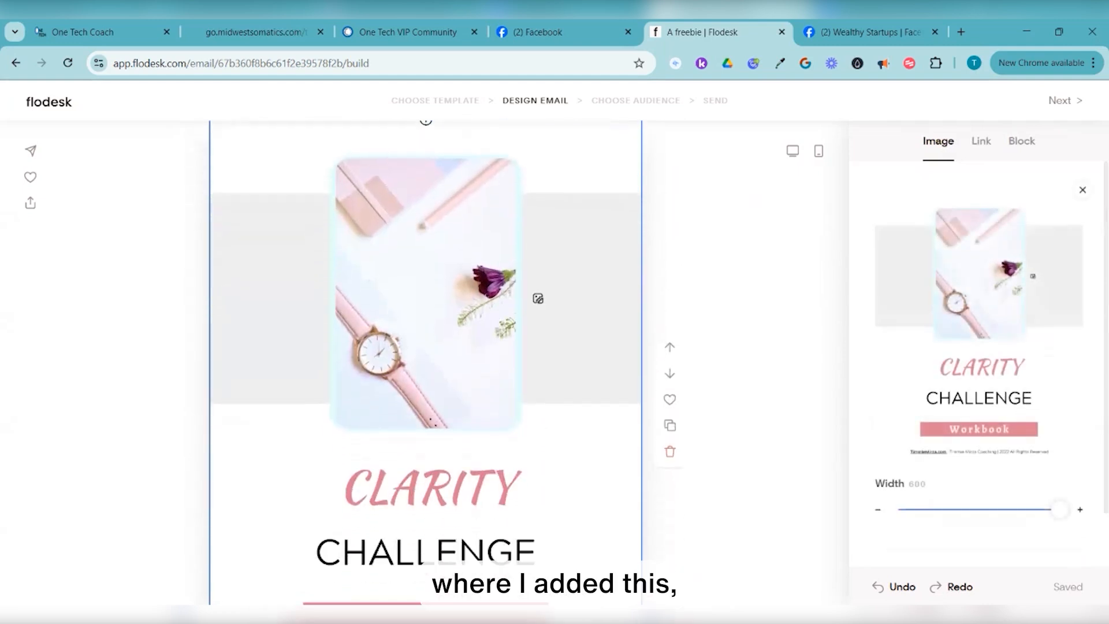
{"action": "left_click", "coordinate": [1083, 190]}
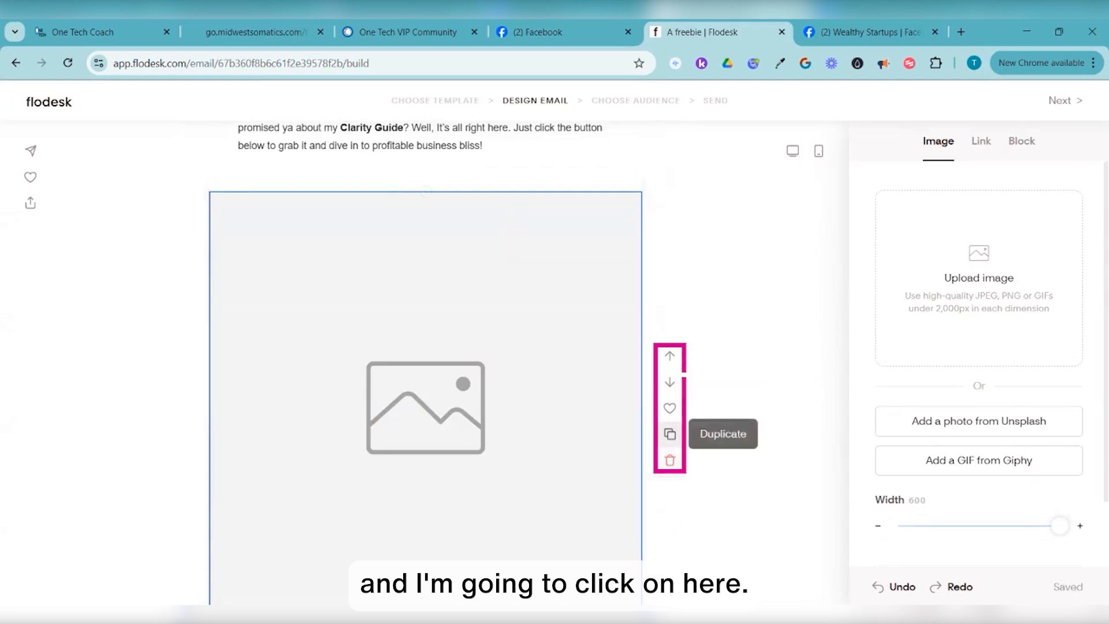
{"action": "left_click", "coordinate": [670, 459]}
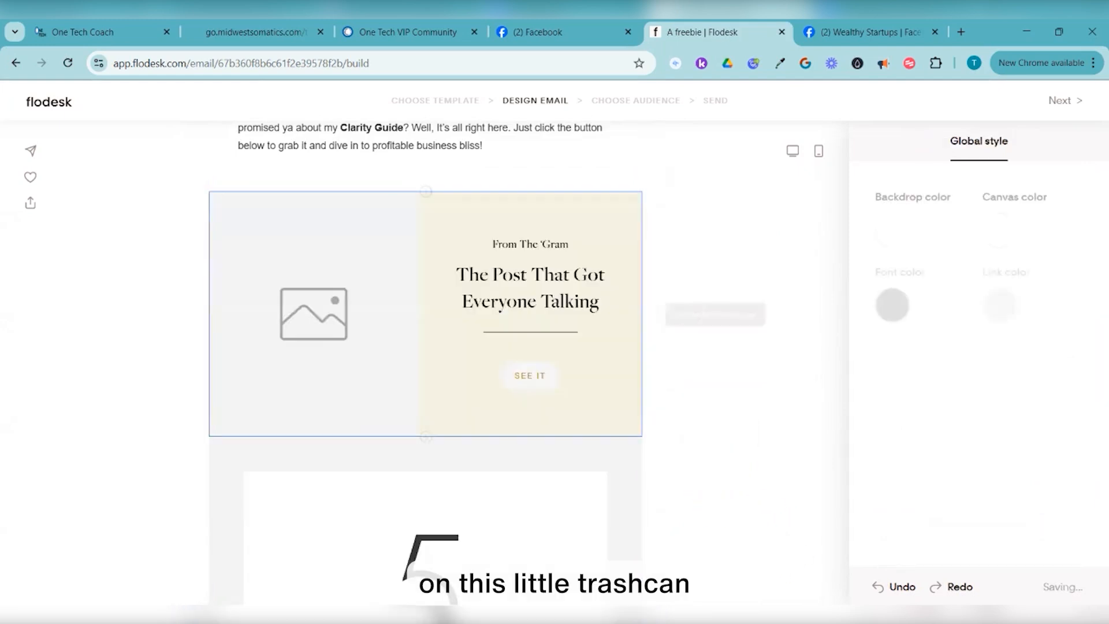
{"action": "left_click", "coordinate": [314, 313]}
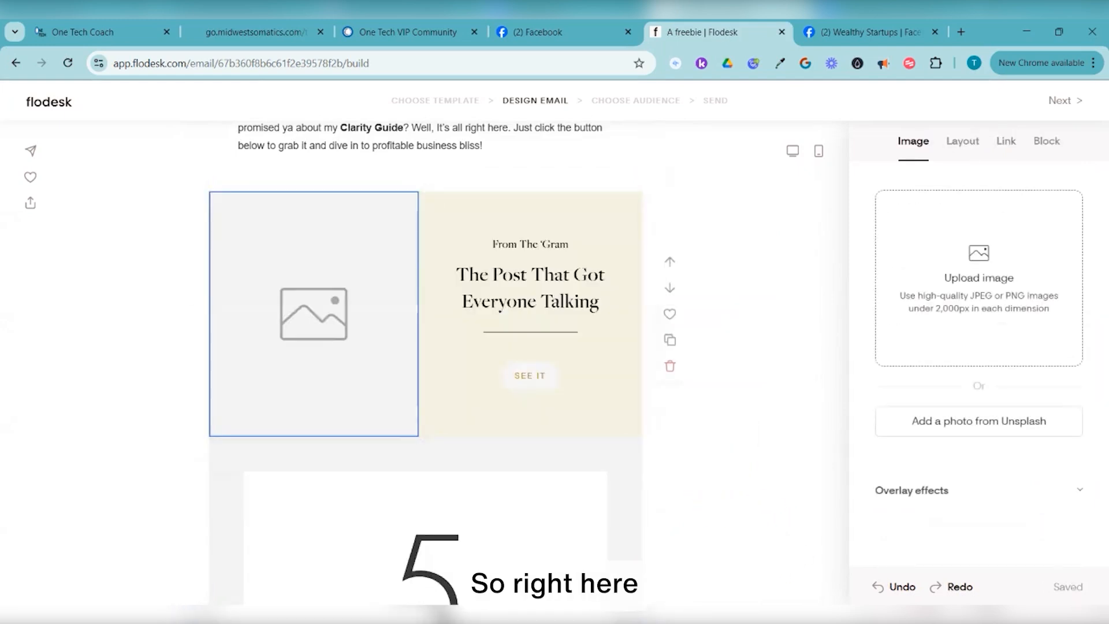
Upload '5 day clarity Workbook cover' into the layout's image slot, then select the whole block
{"action": "left_click", "coordinate": [979, 278]}
{"action": "left_click", "coordinate": [204, 149]}
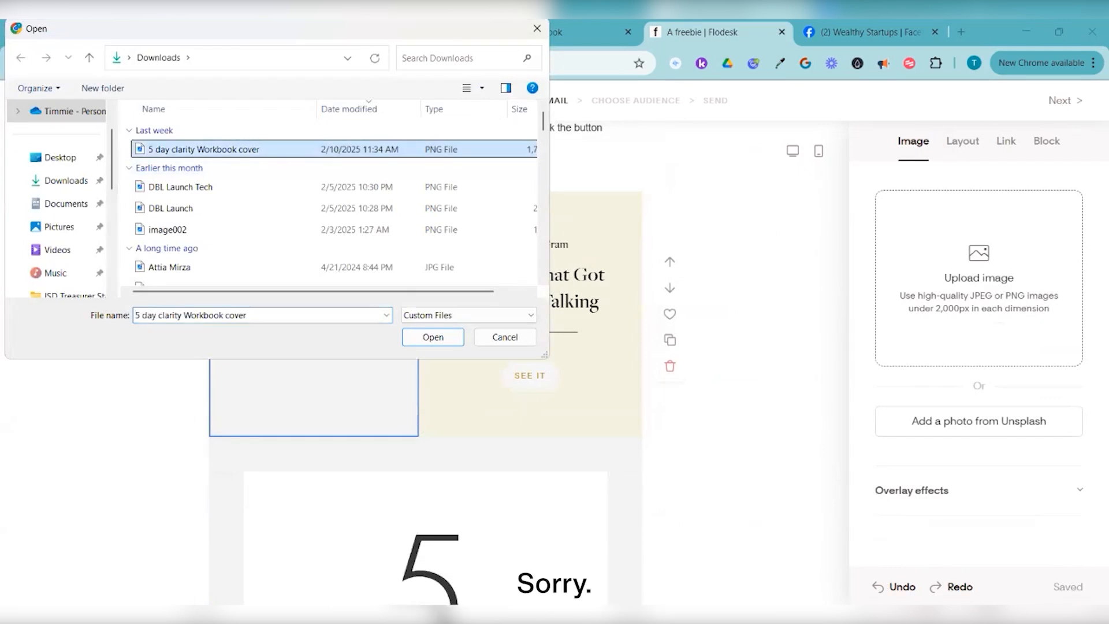
{"action": "left_click", "coordinate": [432, 337]}
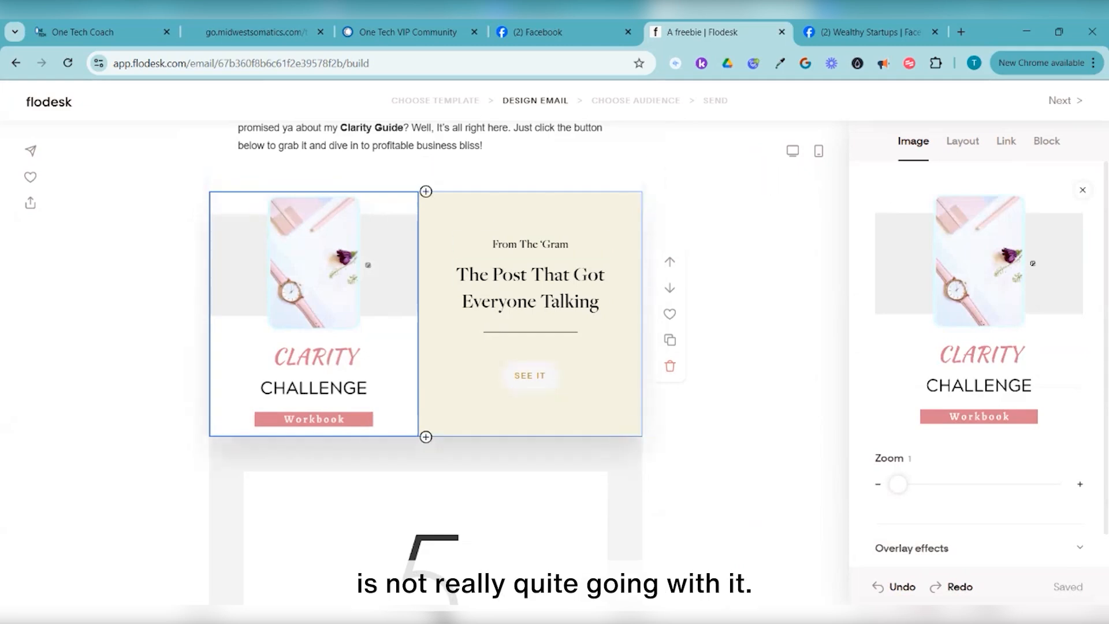
{"action": "left_click", "coordinate": [589, 354]}
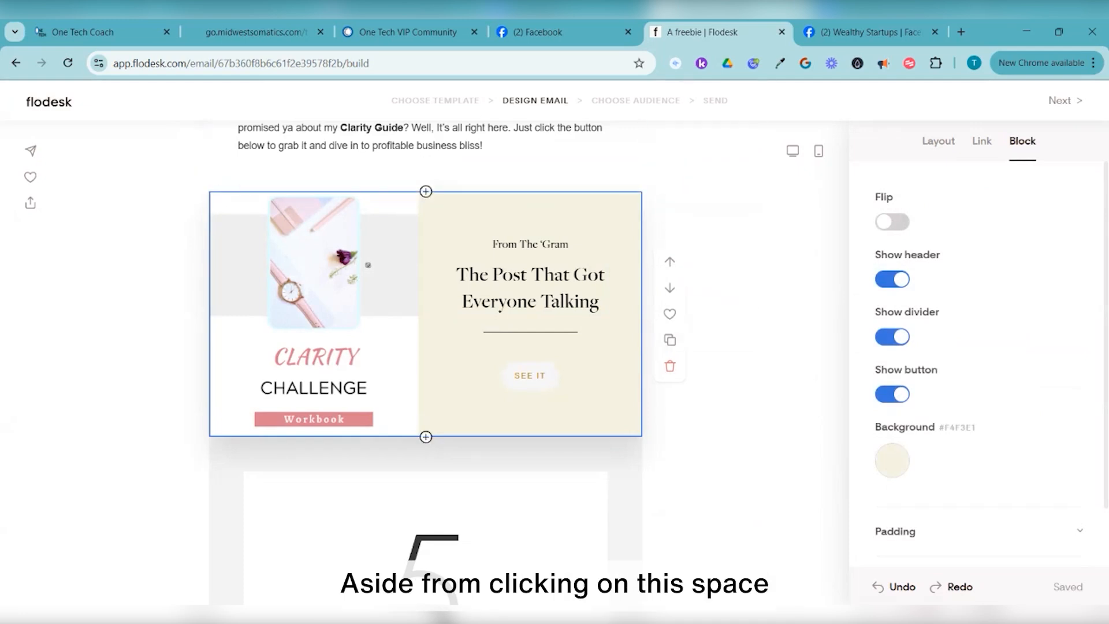
Set the layout's text-side background to pale pink #EDC4C3 after trying several palette colours
{"action": "left_click", "coordinate": [892, 461]}
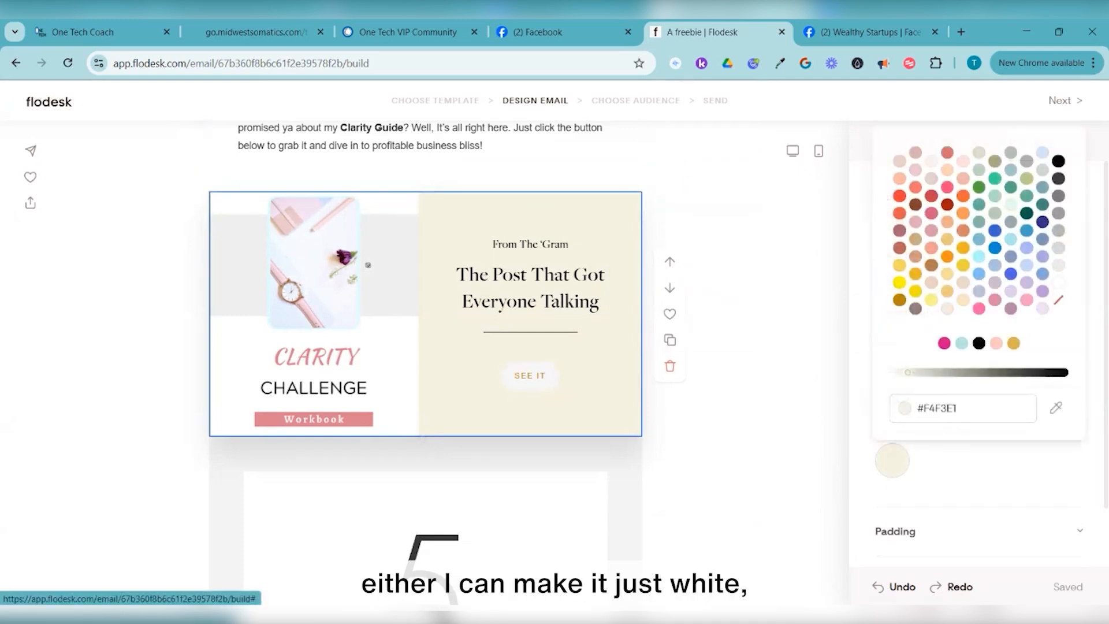
{"action": "left_click", "coordinate": [1058, 282]}
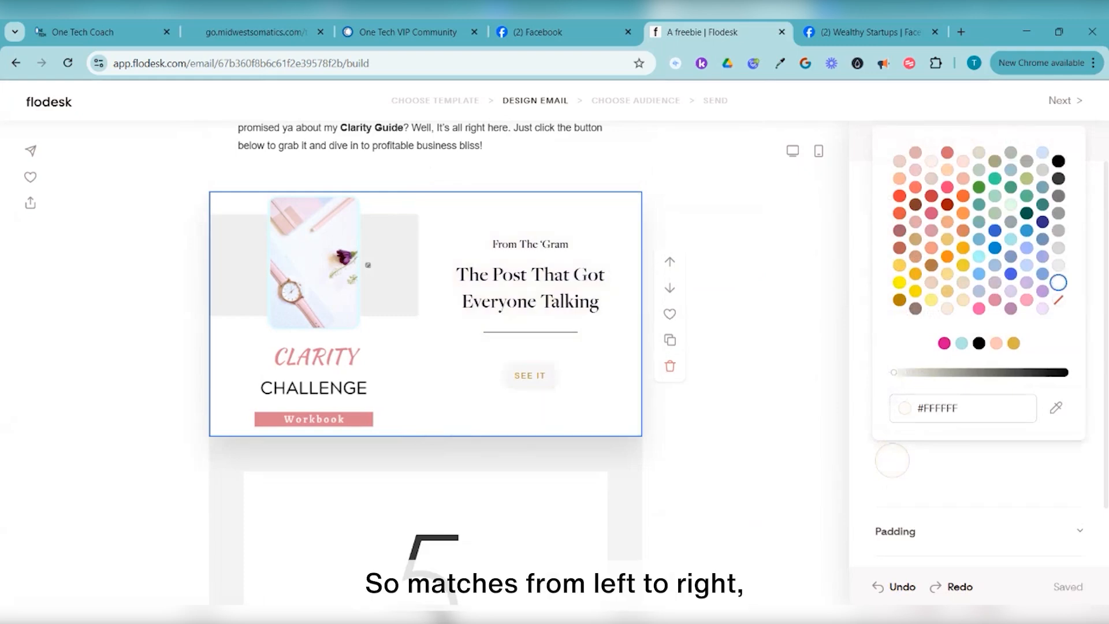
{"action": "left_click", "coordinate": [945, 343]}
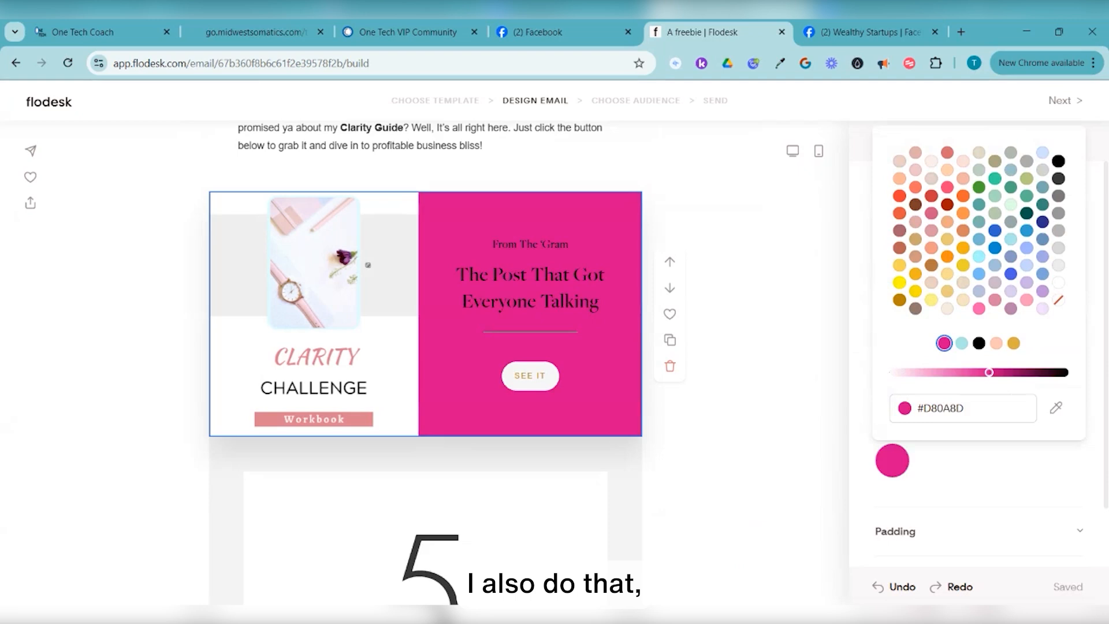
{"action": "left_click", "coordinate": [979, 309]}
{"action": "left_click", "coordinate": [947, 222]}
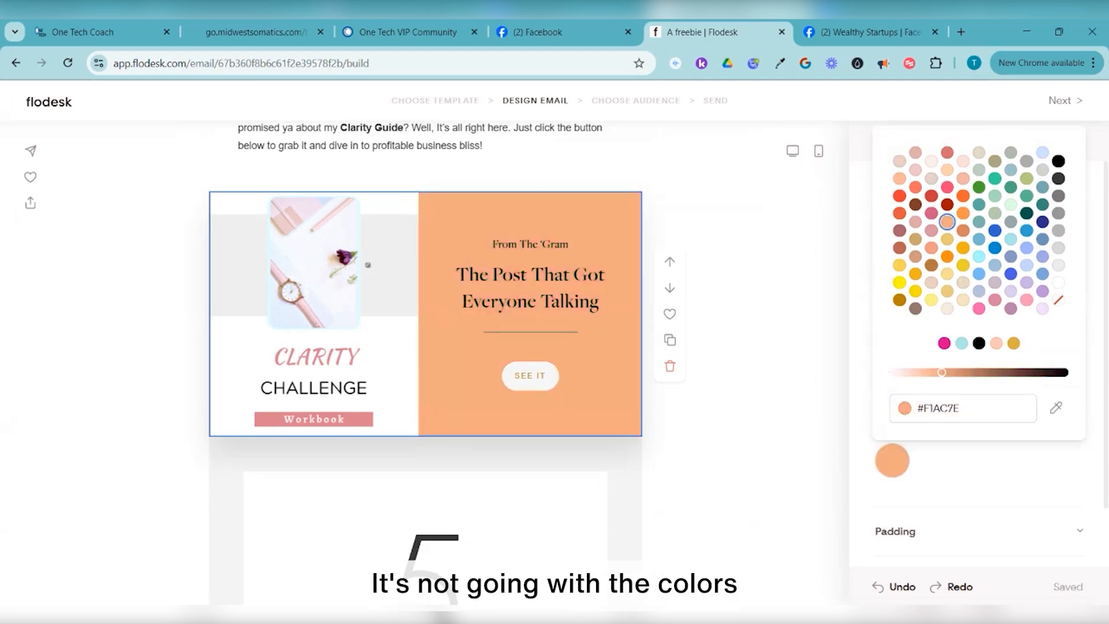
{"action": "left_click", "coordinate": [915, 169]}
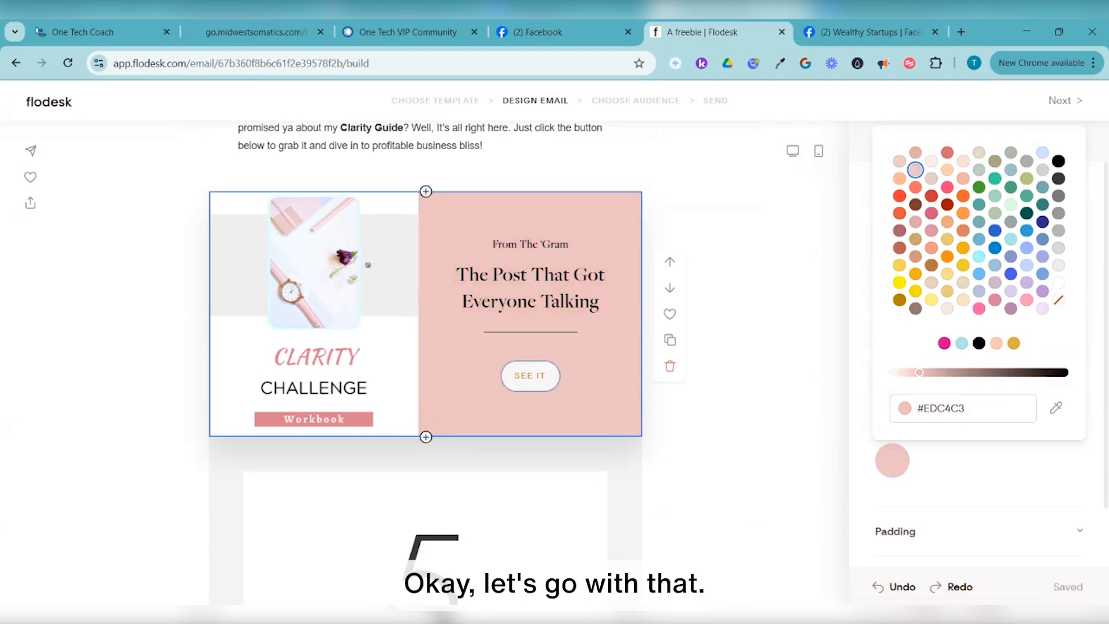
{"action": "left_click", "coordinate": [530, 376]}
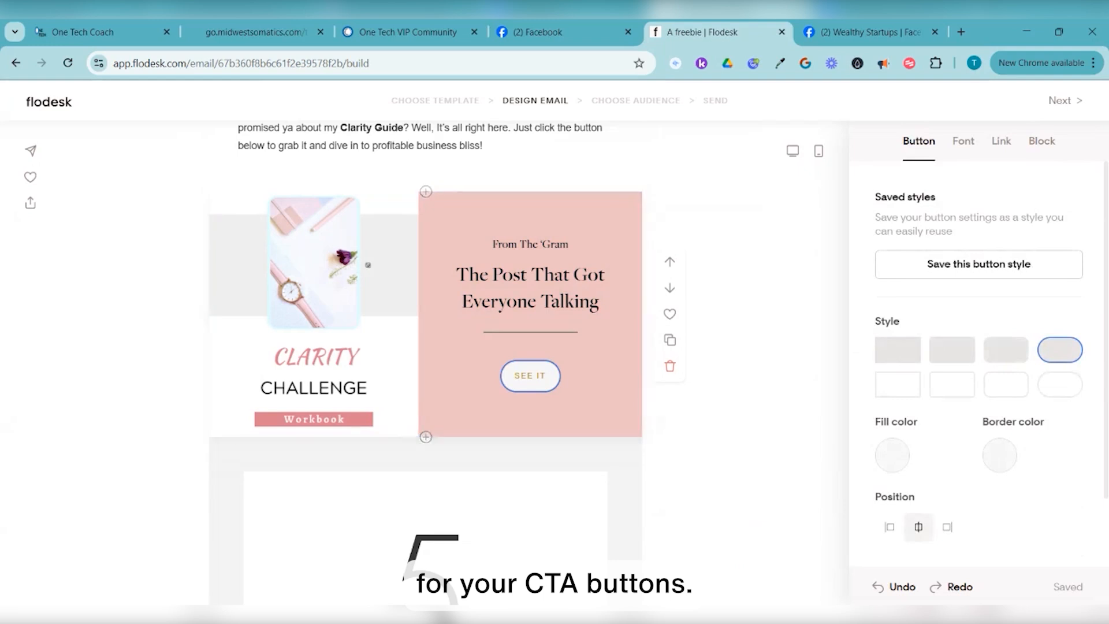
Set the SEE IT button's fill colour to bright green #2CD29B
{"action": "scroll", "coordinate": [979, 358], "scroll_direction": "down", "scroll_amount": 1}
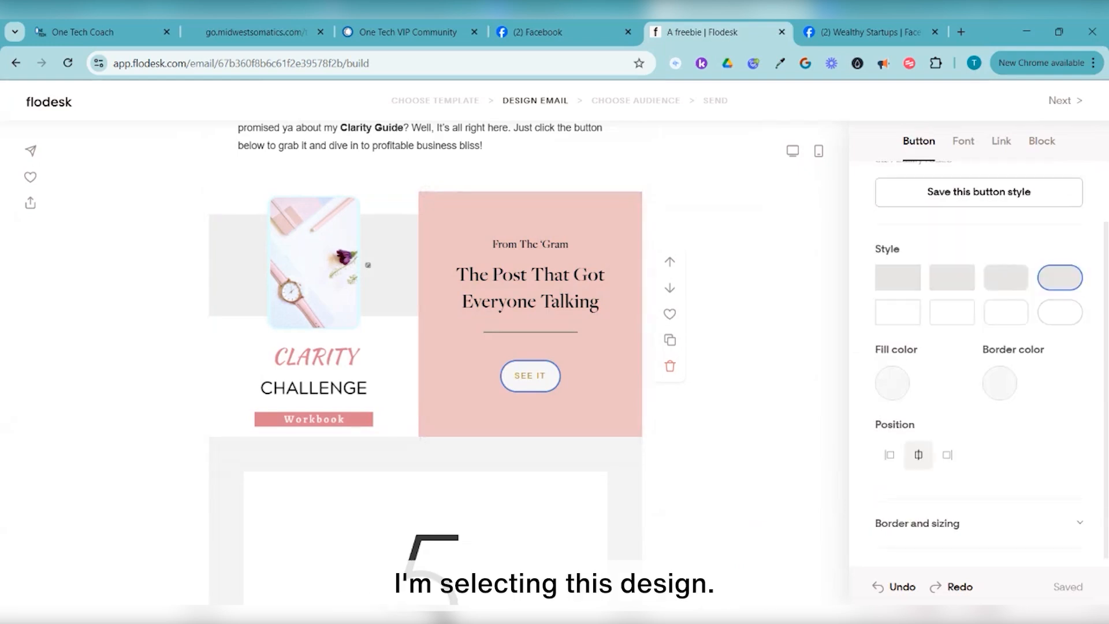
{"action": "left_click", "coordinate": [893, 383]}
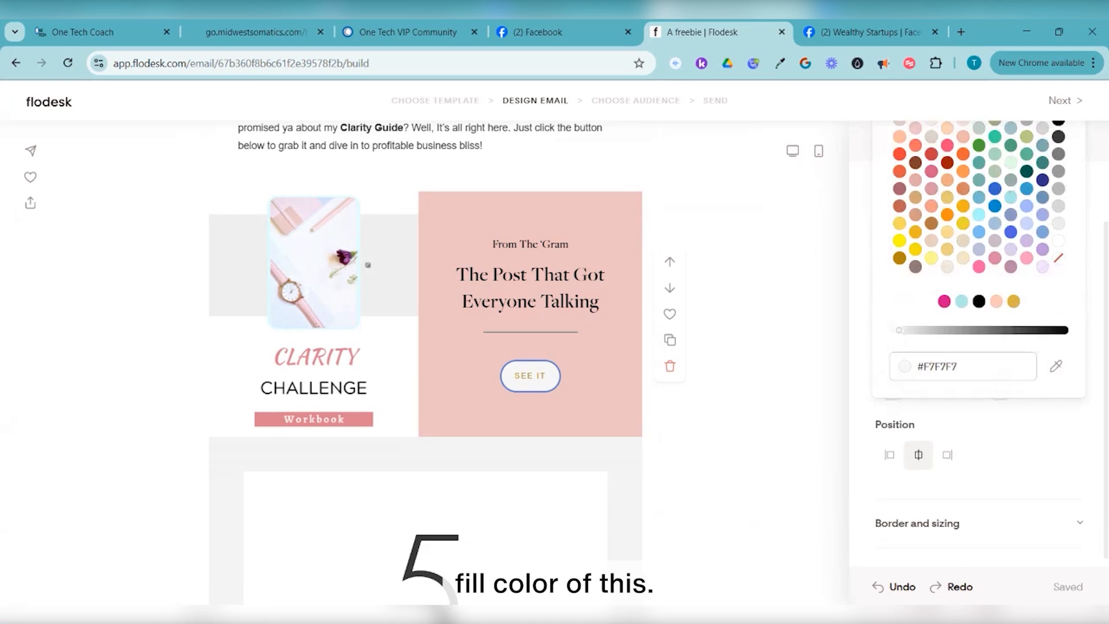
{"action": "scroll", "coordinate": [979, 347], "scroll_direction": "up", "scroll_amount": 1}
{"action": "left_click", "coordinate": [995, 173]}
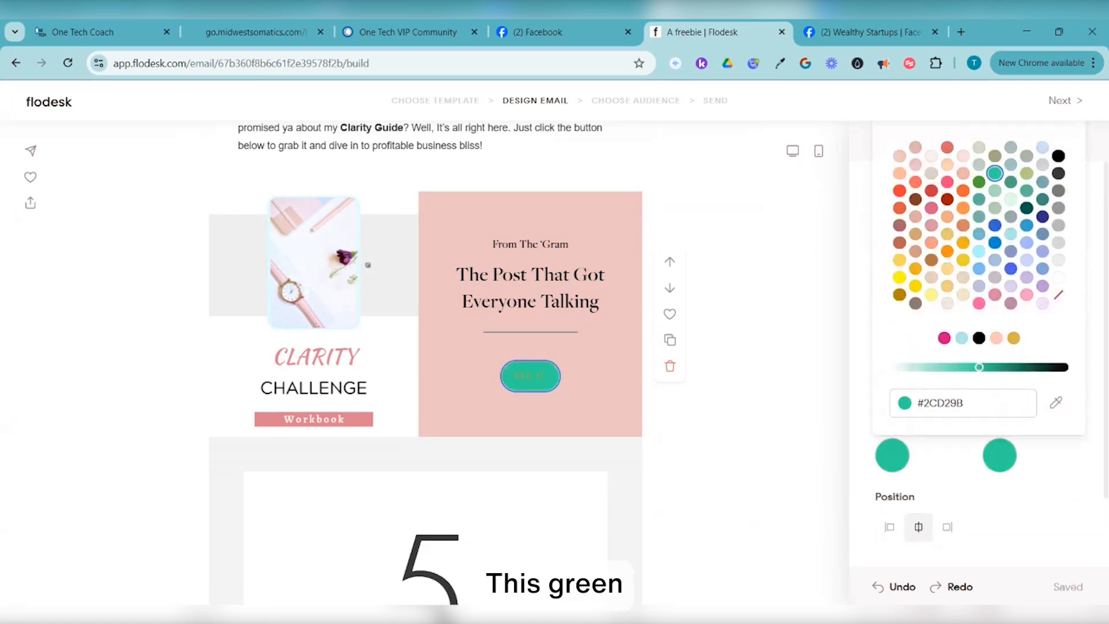
{"action": "left_click", "coordinate": [979, 199]}
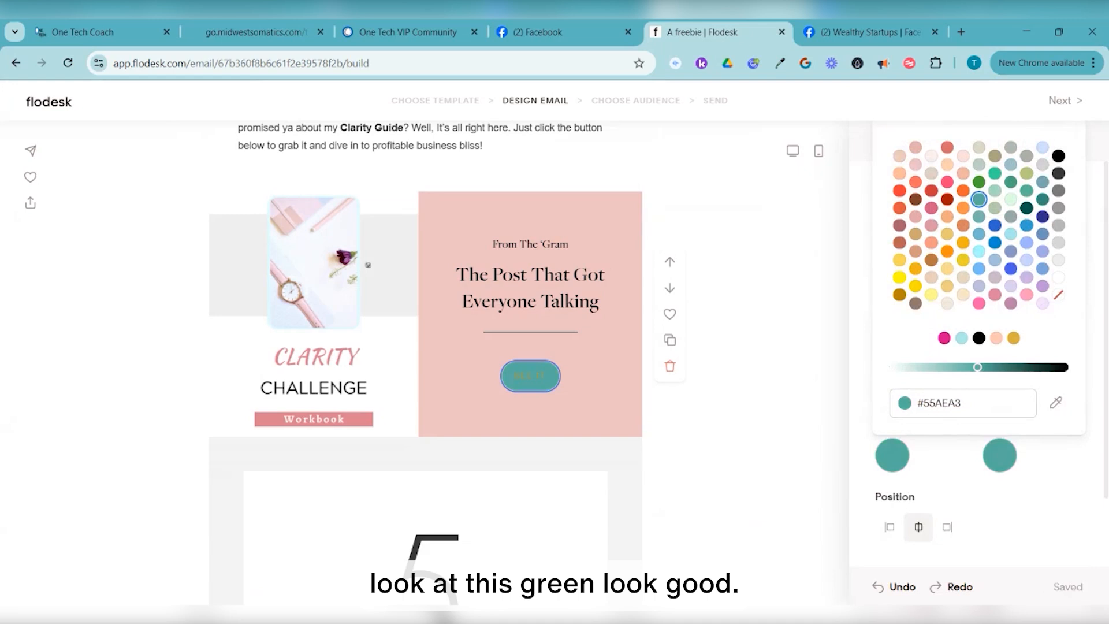
{"action": "left_click", "coordinate": [994, 174]}
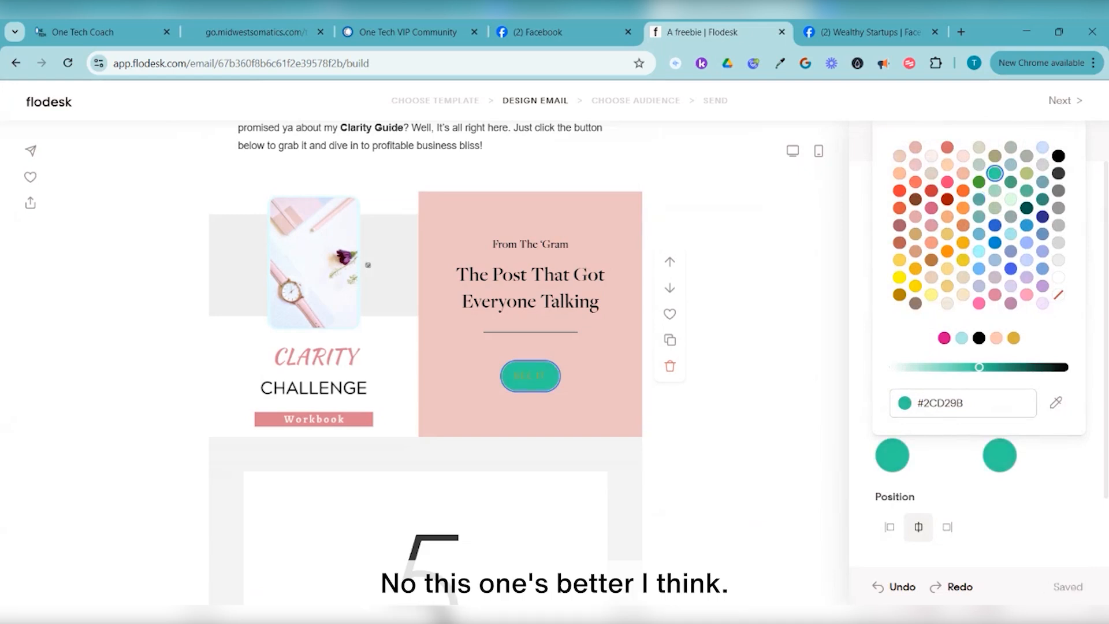
{"action": "left_click", "coordinate": [979, 181]}
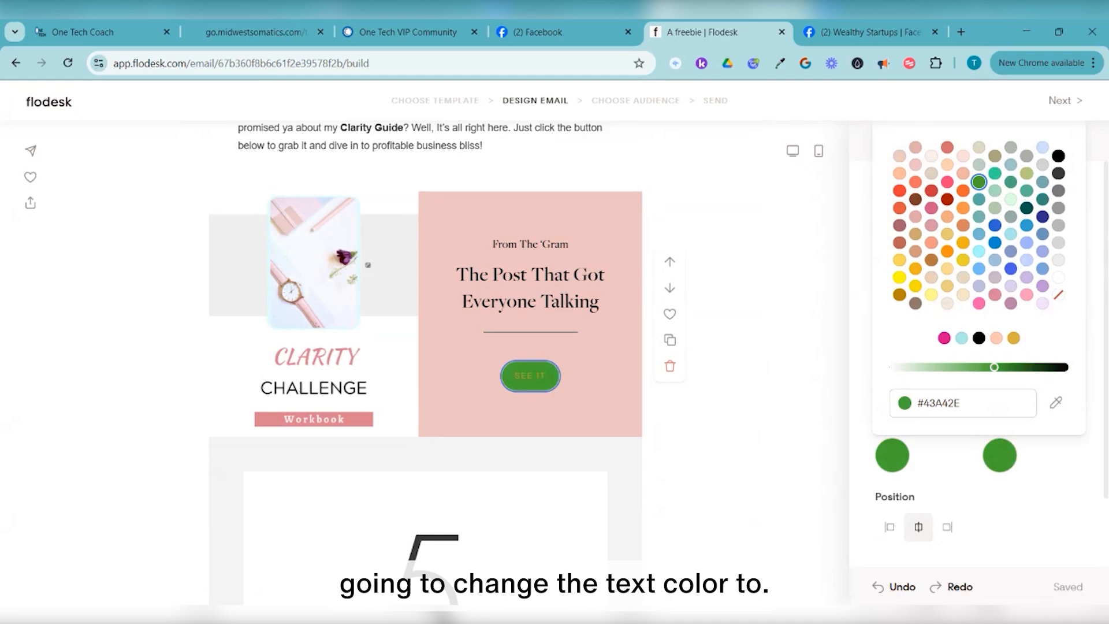
{"action": "left_click", "coordinate": [995, 172]}
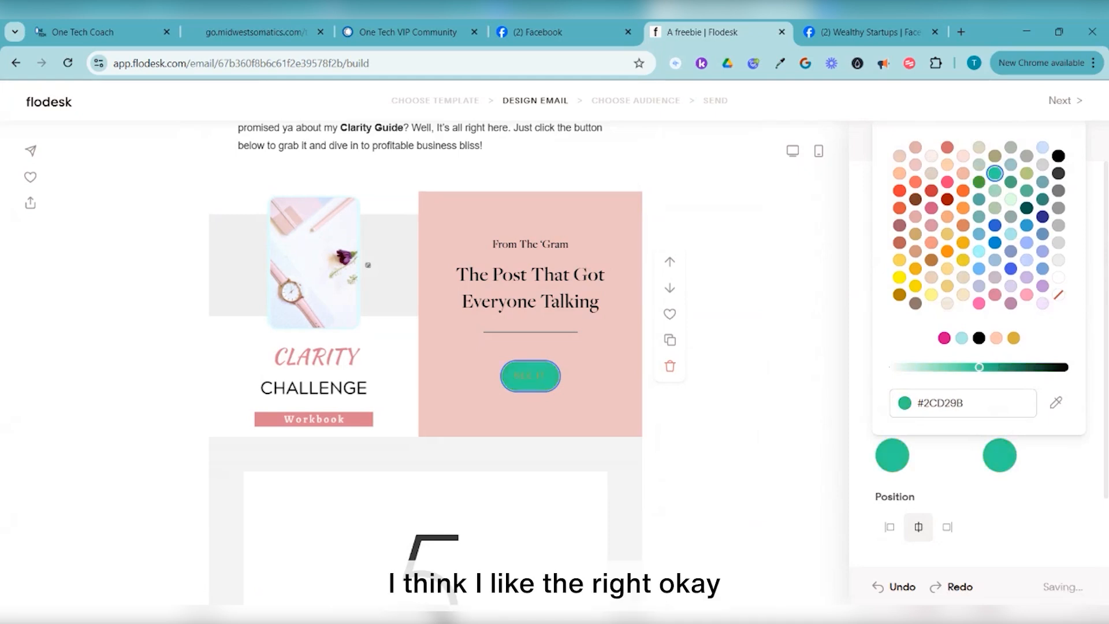
{"action": "key", "text": "Escape"}
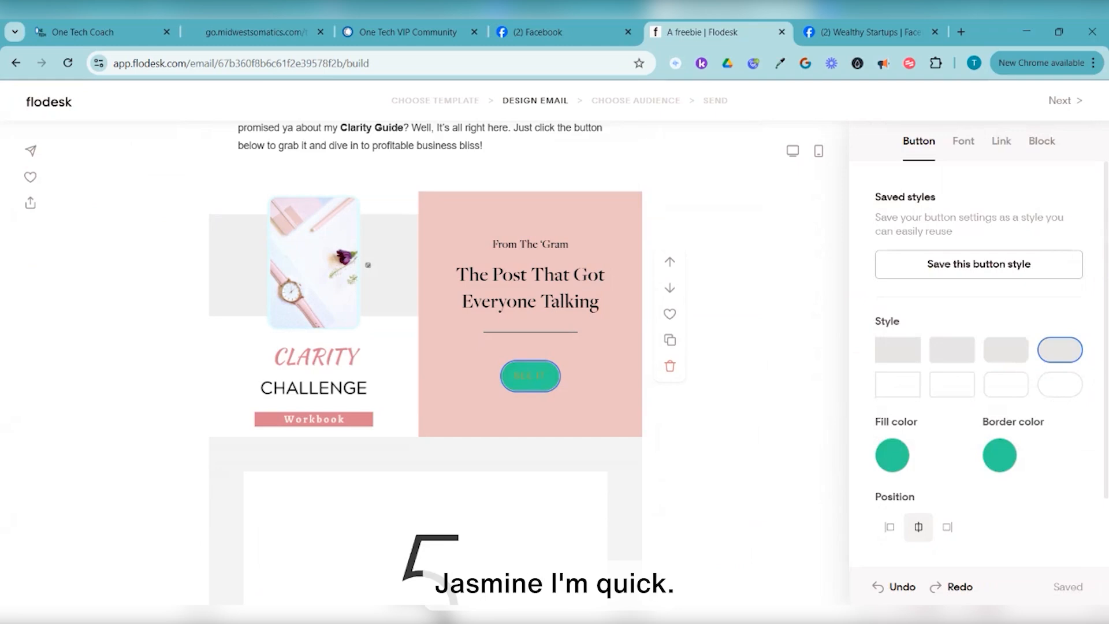
Make the SEE IT button's text white and Bold
{"action": "scroll", "coordinate": [979, 346], "scroll_direction": "down", "scroll_amount": 2}
{"action": "scroll", "coordinate": [978, 346], "scroll_direction": "up", "scroll_amount": 2}
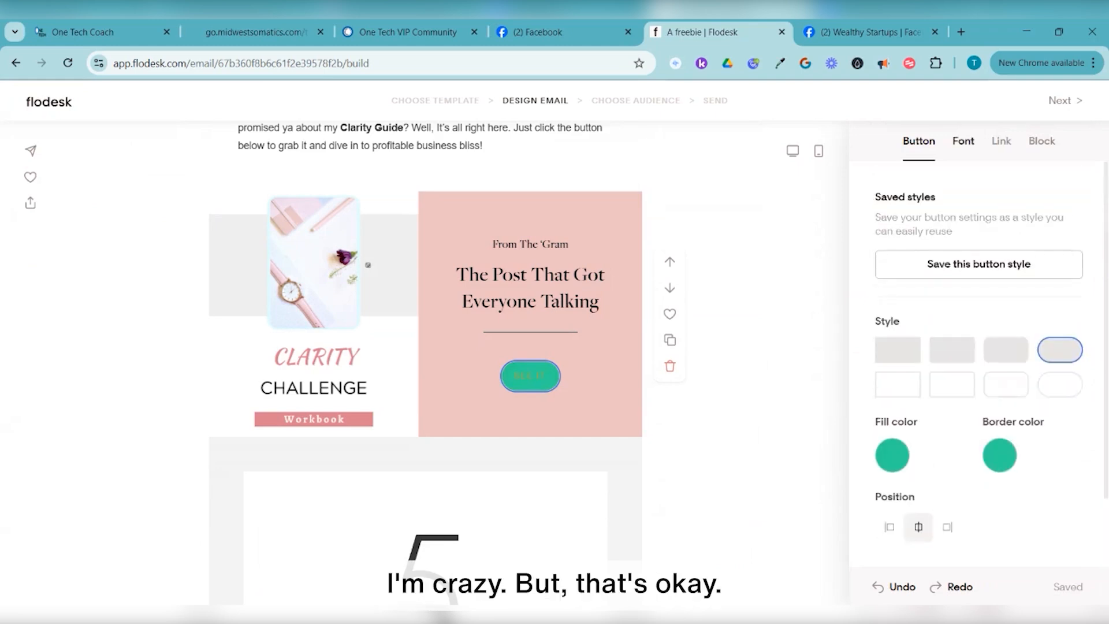
{"action": "left_click", "coordinate": [963, 141]}
{"action": "left_click", "coordinate": [891, 359]}
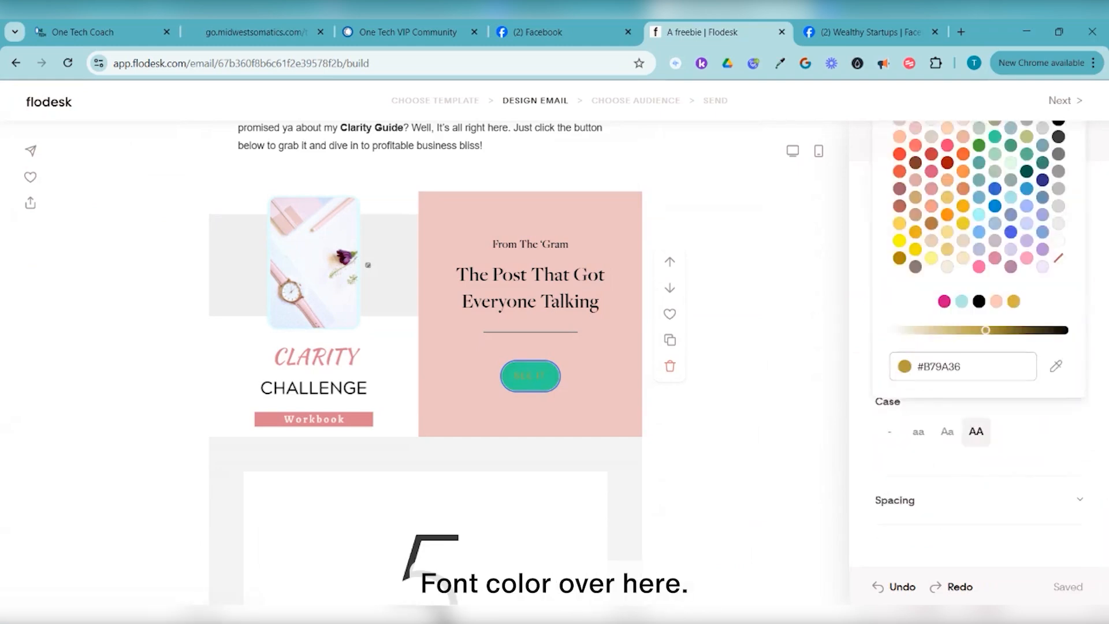
{"action": "left_click", "coordinate": [1059, 240]}
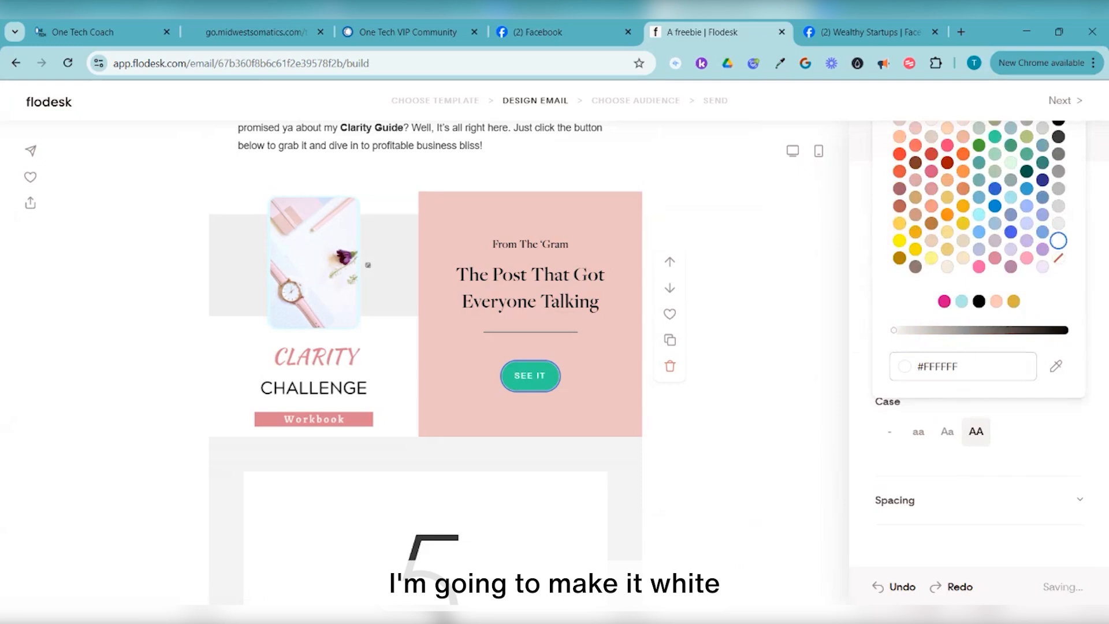
{"action": "key", "text": "Escape"}
{"action": "left_click", "coordinate": [1037, 227]}
{"action": "left_click", "coordinate": [997, 344]}
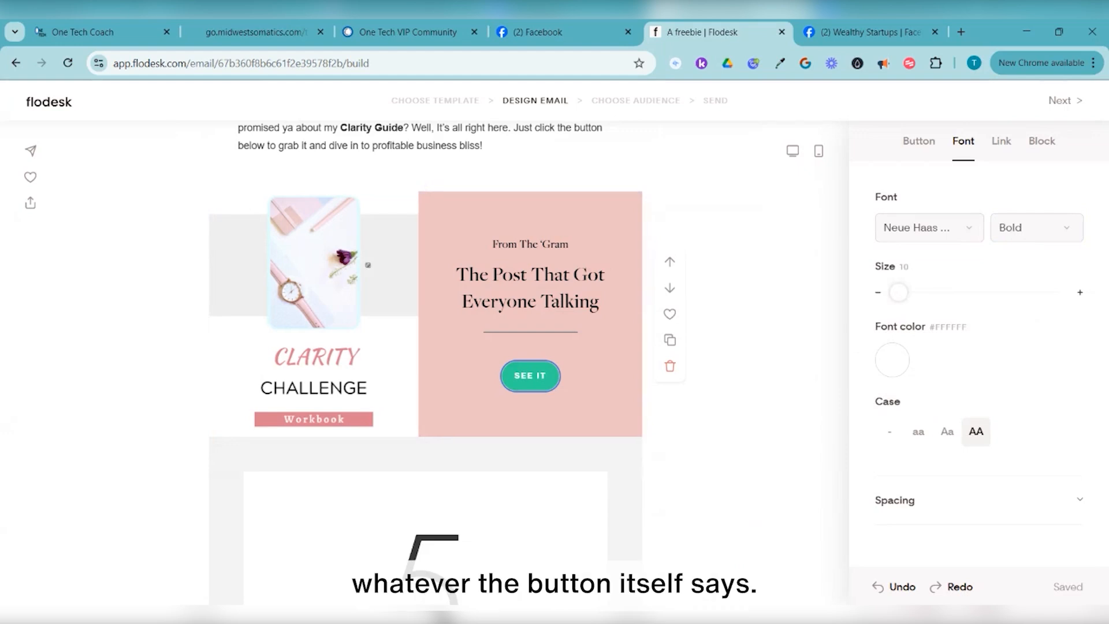
Look through the button's style, block, link and layout settings
{"action": "left_click", "coordinate": [918, 141]}
{"action": "scroll", "coordinate": [979, 370], "scroll_direction": "down", "scroll_amount": 2}
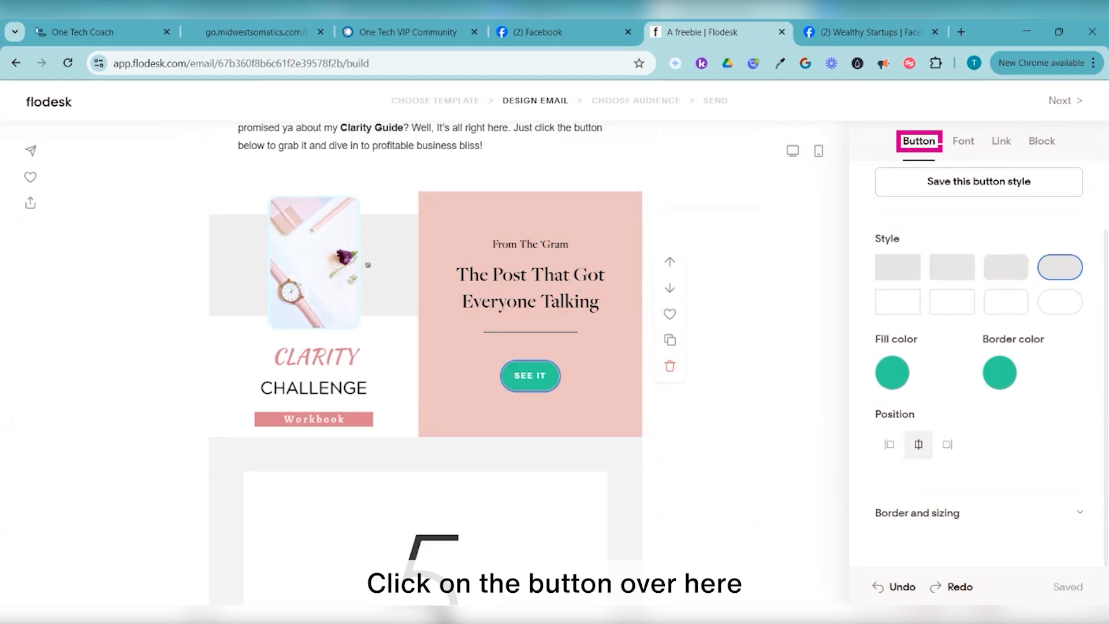
{"action": "scroll", "coordinate": [978, 370], "scroll_direction": "up", "scroll_amount": 2}
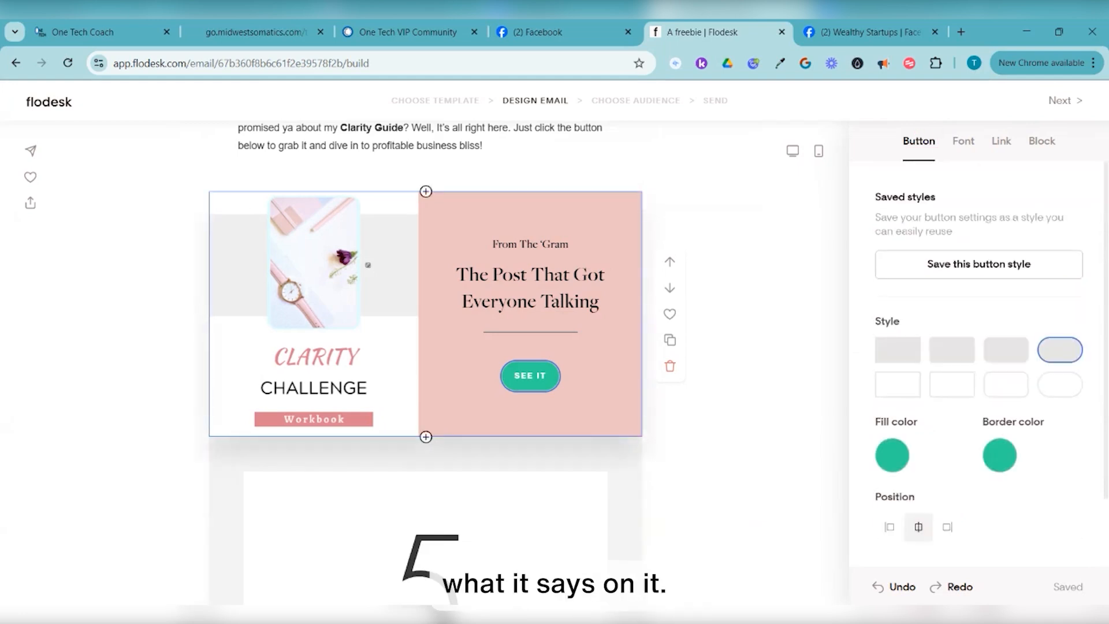
{"action": "double_click", "coordinate": [541, 376]}
{"action": "left_click", "coordinate": [1042, 141]}
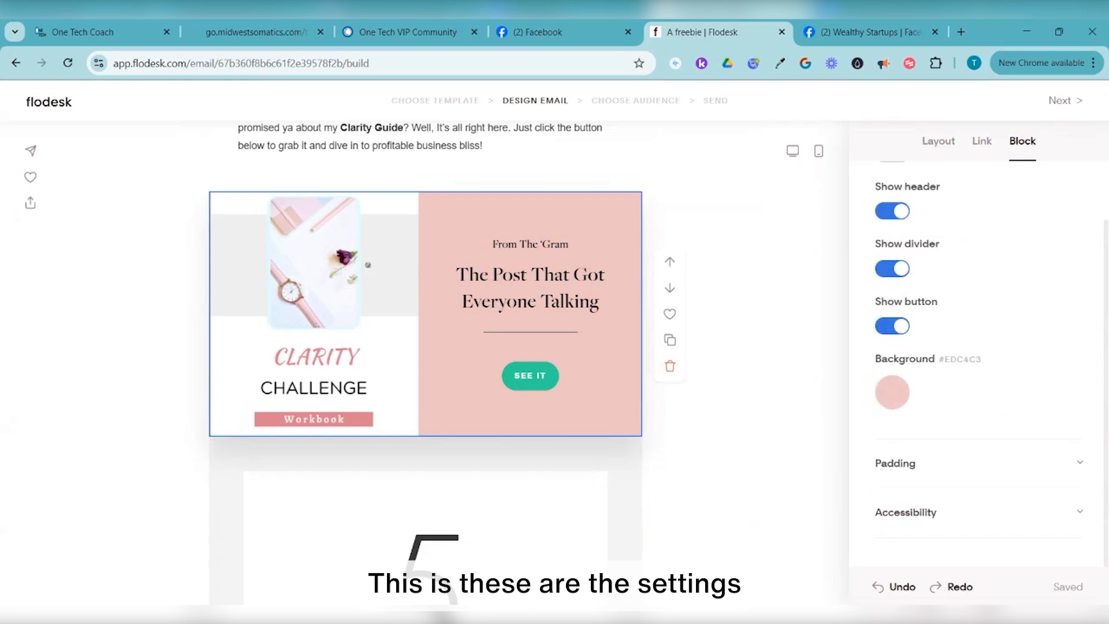
{"action": "left_click", "coordinate": [981, 141]}
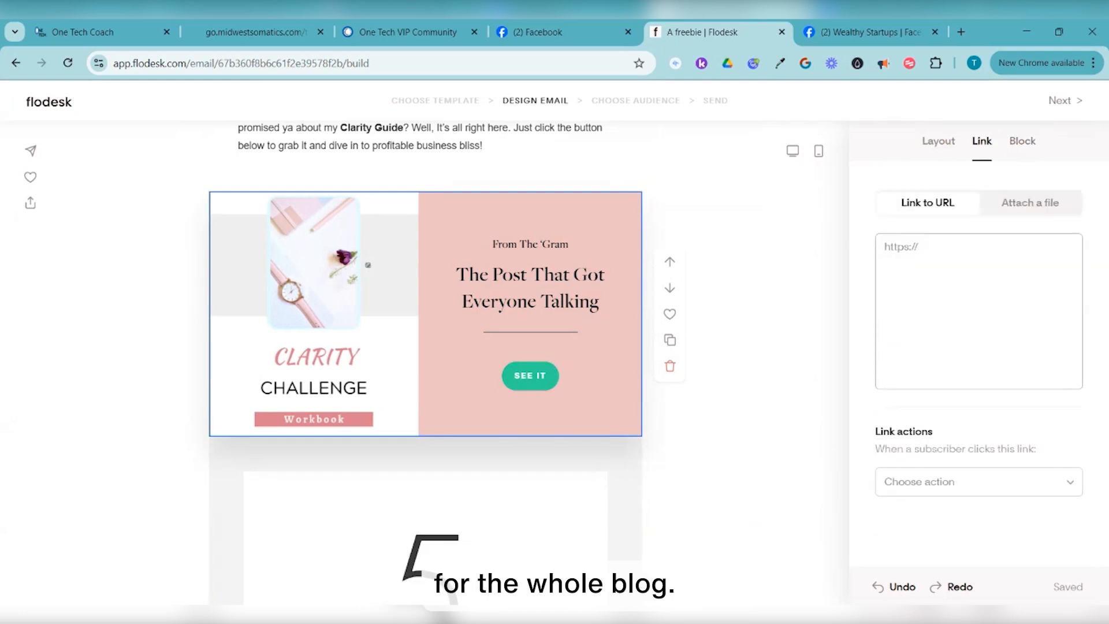
{"action": "left_click", "coordinate": [938, 141]}
{"action": "left_click", "coordinate": [530, 375]}
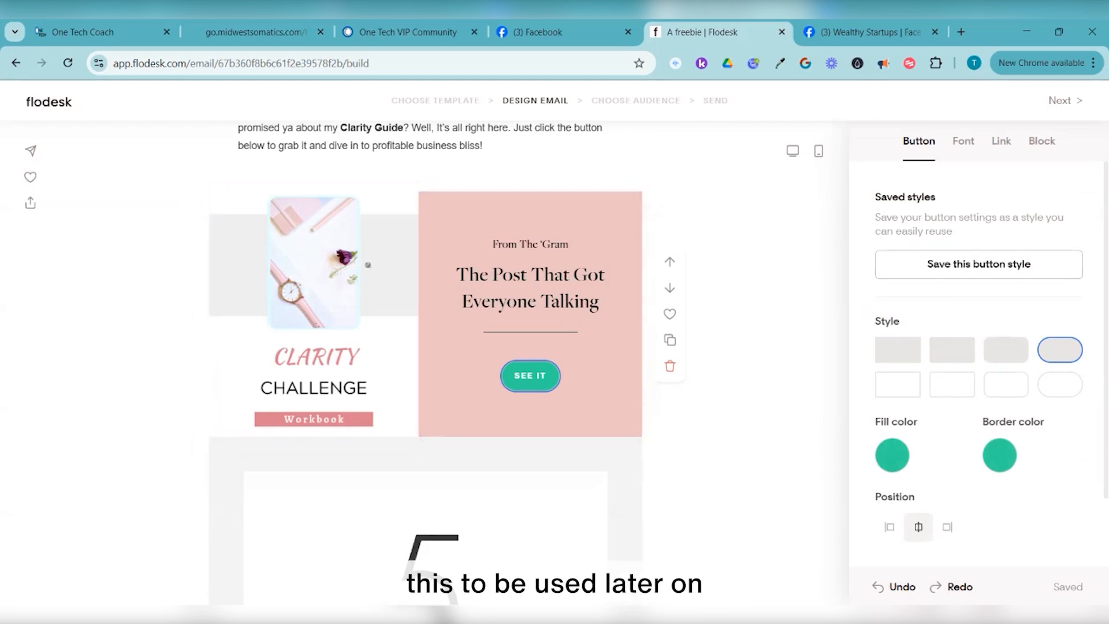
Change the button label from SEE IT to DOWNLOAD
{"action": "scroll", "coordinate": [979, 370], "scroll_direction": "down", "scroll_amount": 2}
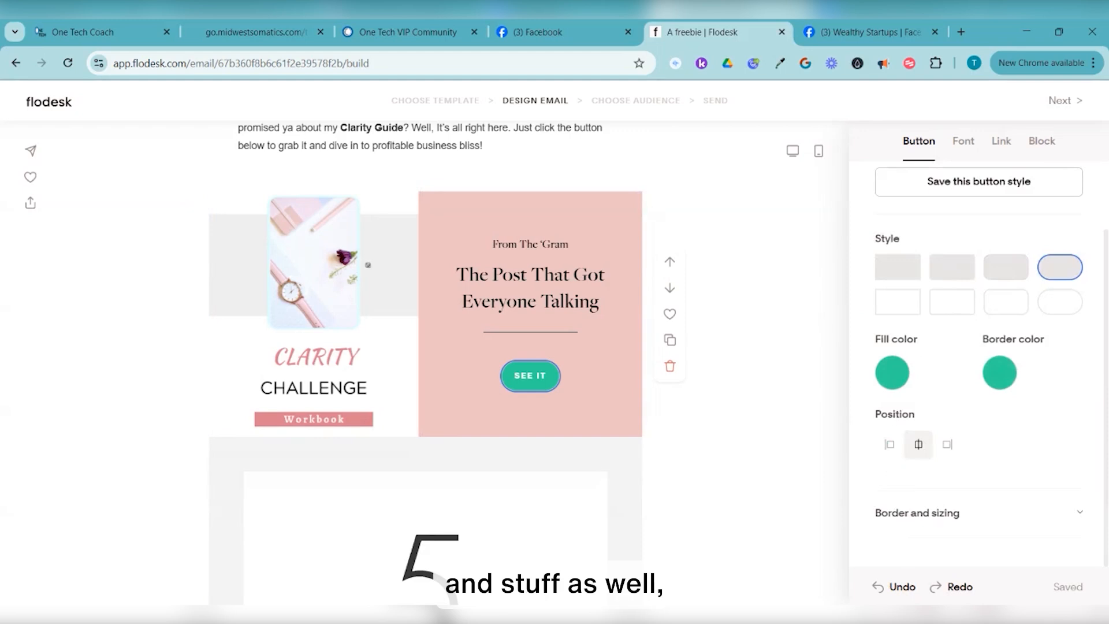
{"action": "scroll", "coordinate": [979, 369], "scroll_direction": "up", "scroll_amount": 2}
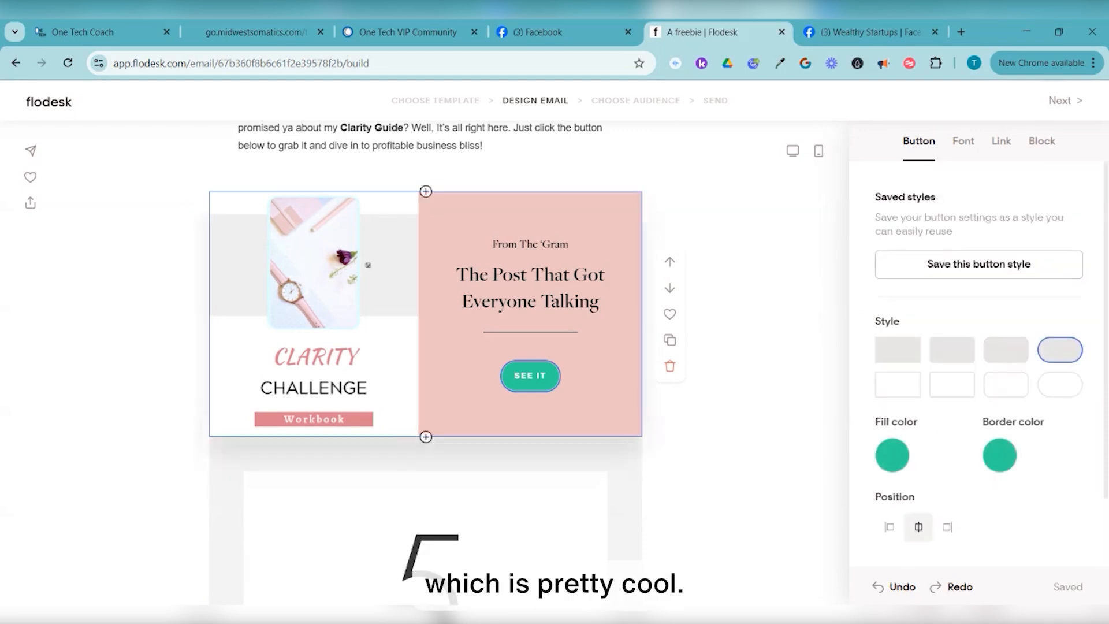
{"action": "left_click_drag", "start_coordinate": [514, 375], "coordinate": [532, 375]}
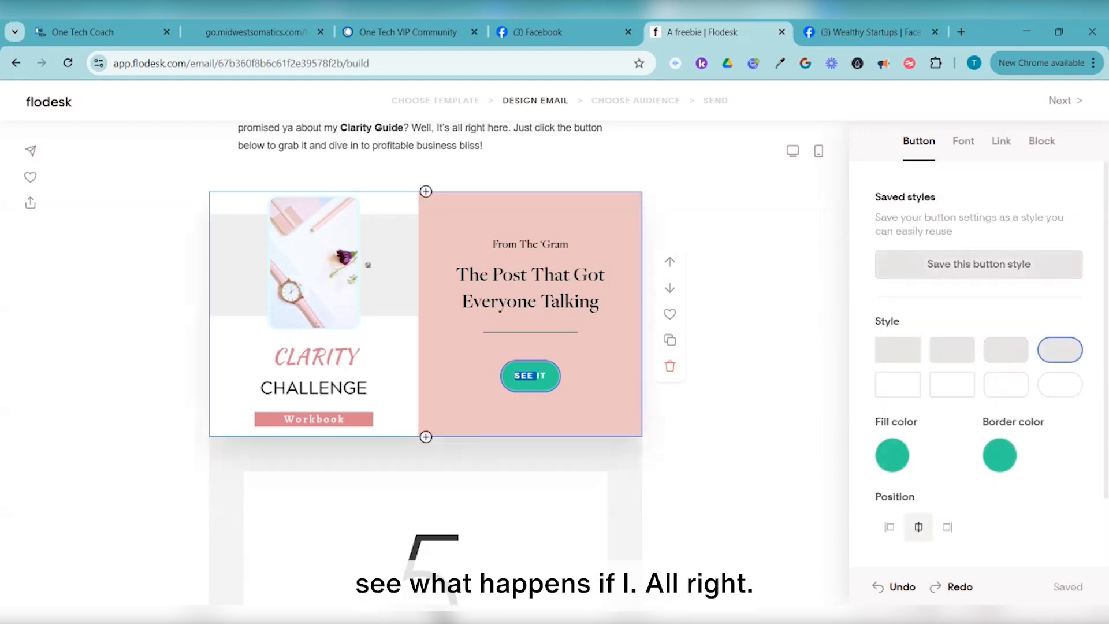
{"action": "type", "text": "DOWNLOAD"}
{"action": "key", "text": "Delete"}
{"action": "key", "text": "Delete"}
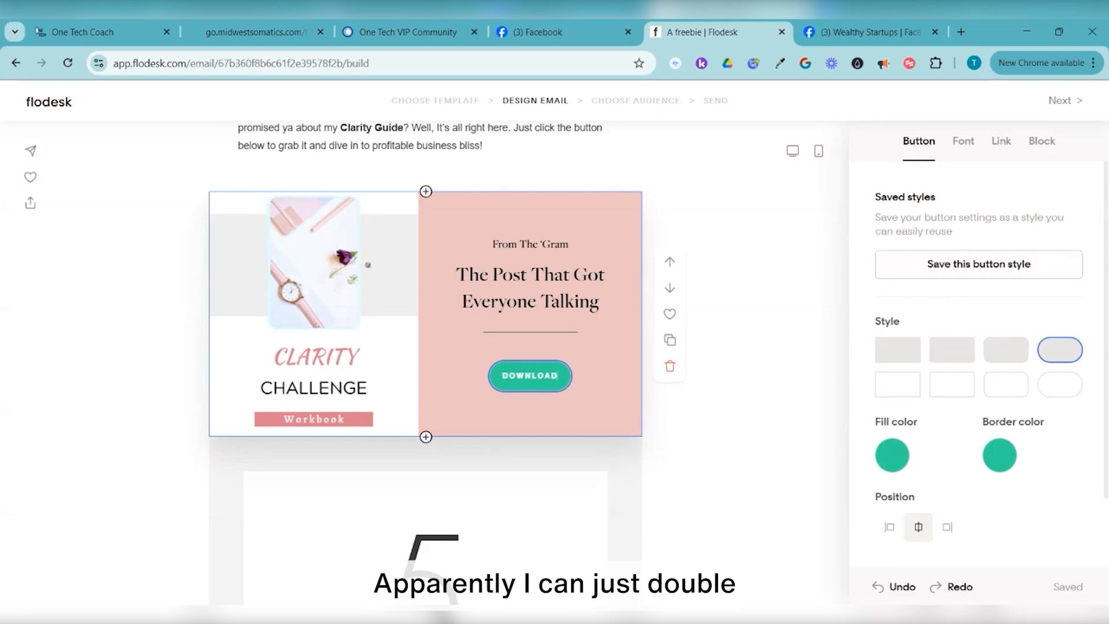
{"action": "key", "text": "ctrl+a"}
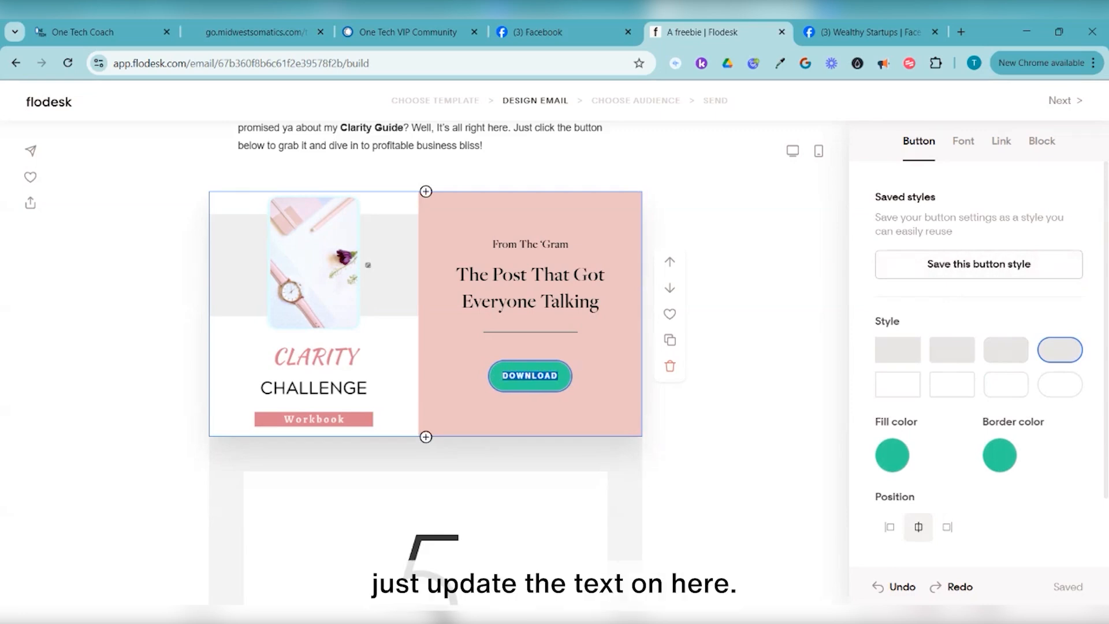
{"action": "left_click", "coordinate": [530, 332]}
Retitle the freebie block's small heading to 'As Promised ...'
{"action": "left_click", "coordinate": [530, 288]}
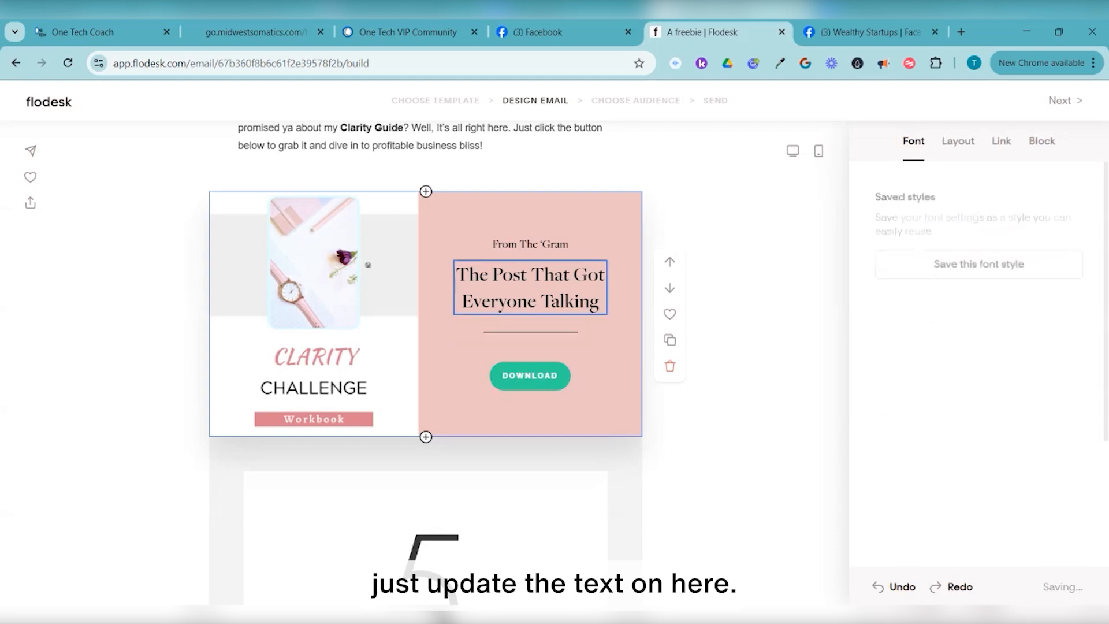
{"action": "triple_click", "coordinate": [530, 244]}
{"action": "type", "text": "As P"}
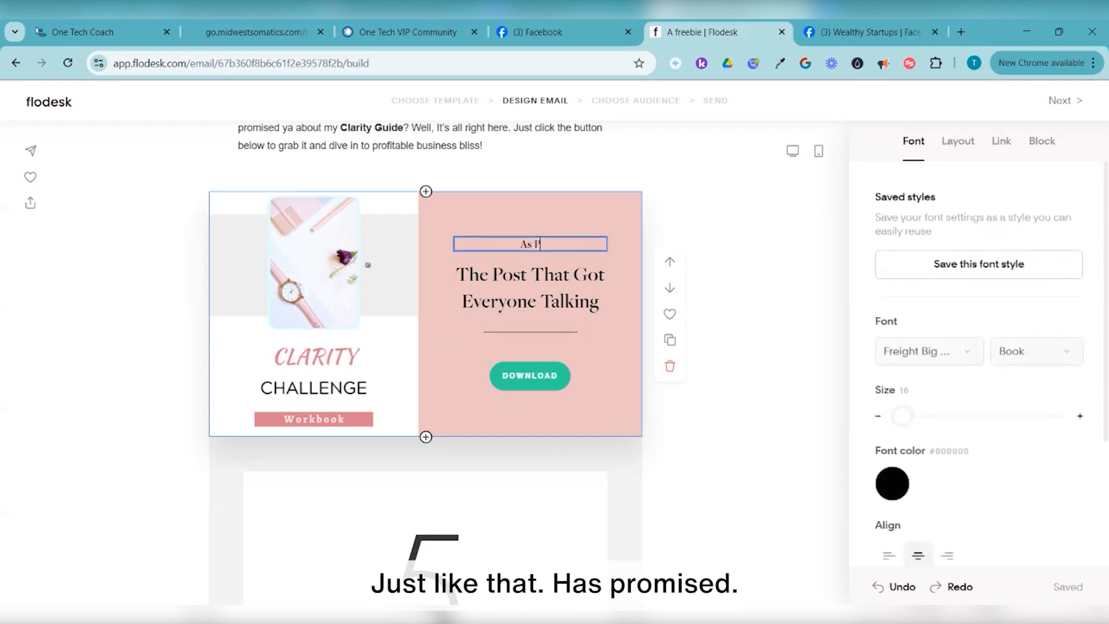
{"action": "type", "text": "romised ..."}
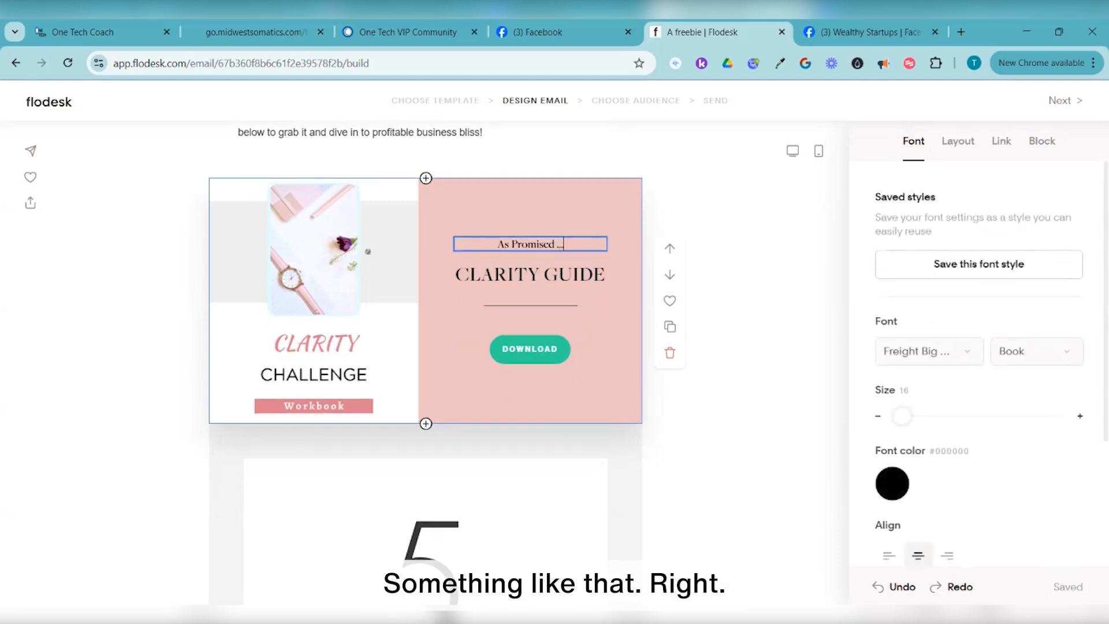
{"action": "left_click", "coordinate": [530, 400]}
Delete the 5 Tips for Better Open Rates block, then select the Praise signature block
{"action": "scroll", "coordinate": [508, 457], "scroll_direction": "down", "scroll_amount": 10}
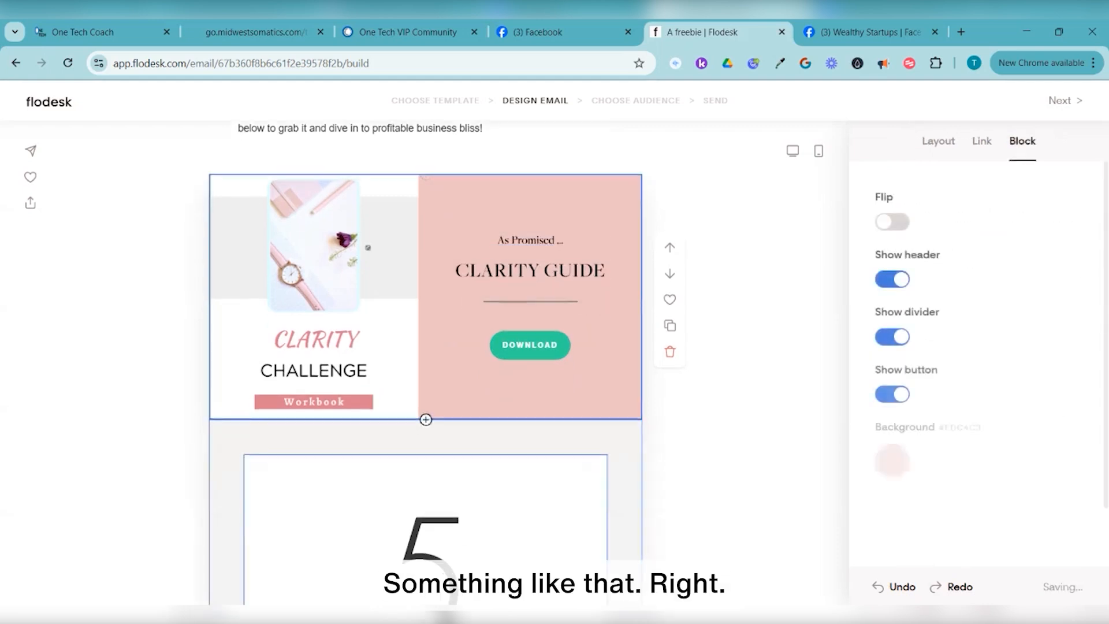
{"action": "scroll", "coordinate": [425, 370], "scroll_direction": "up", "scroll_amount": 15}
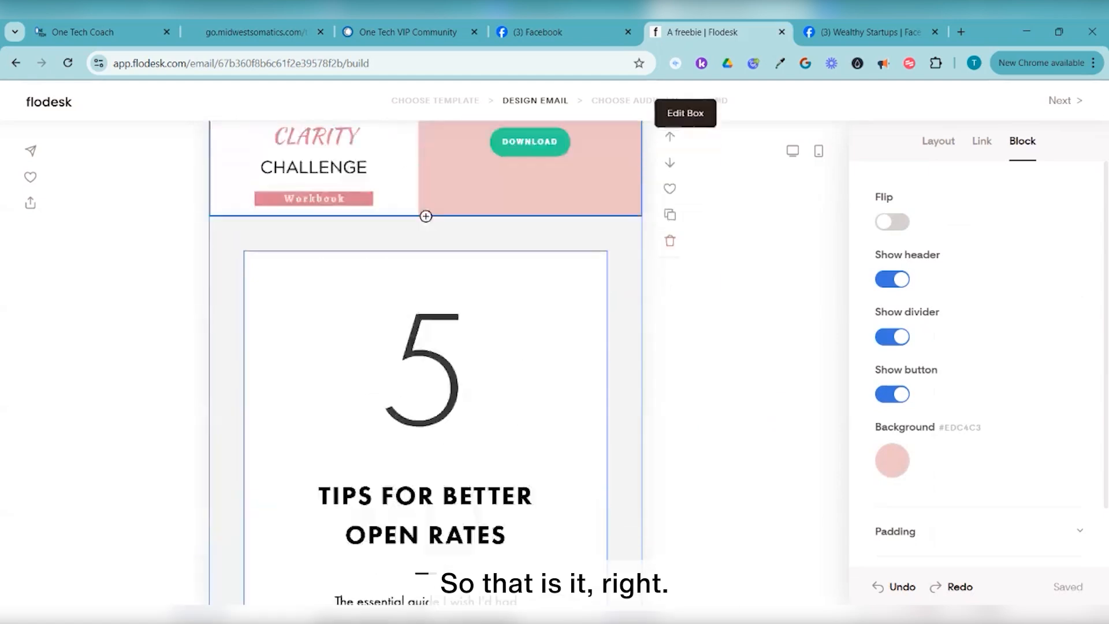
{"action": "scroll", "coordinate": [425, 370], "scroll_direction": "down", "scroll_amount": 4}
{"action": "scroll", "coordinate": [426, 440], "scroll_direction": "down", "scroll_amount": 2}
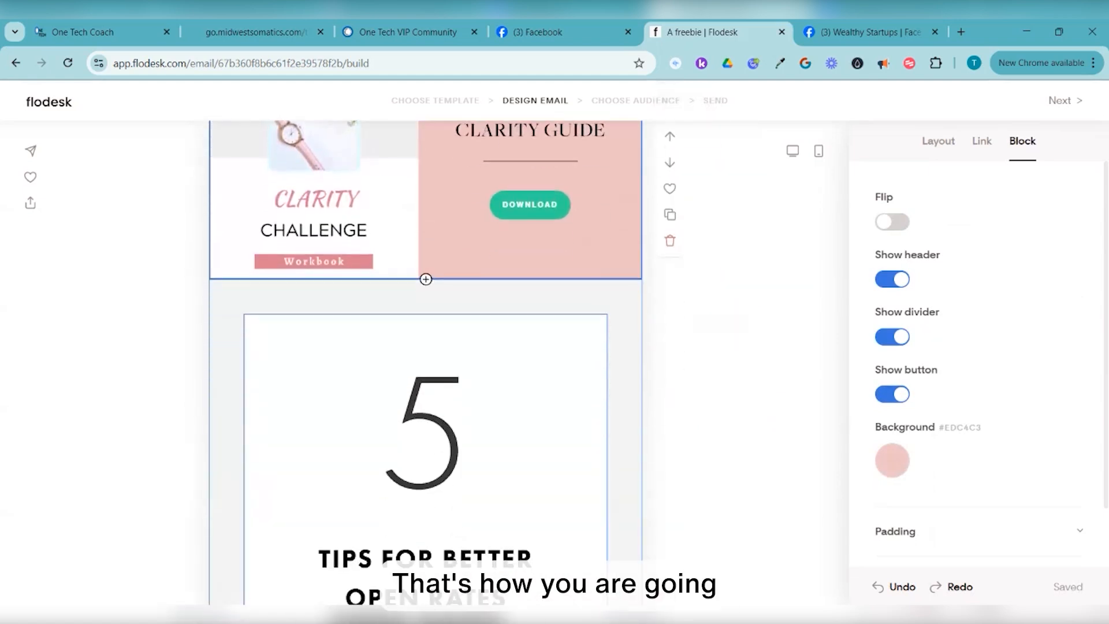
{"action": "left_click", "coordinate": [625, 416]}
{"action": "scroll", "coordinate": [669, 392], "scroll_direction": "down", "scroll_amount": 3}
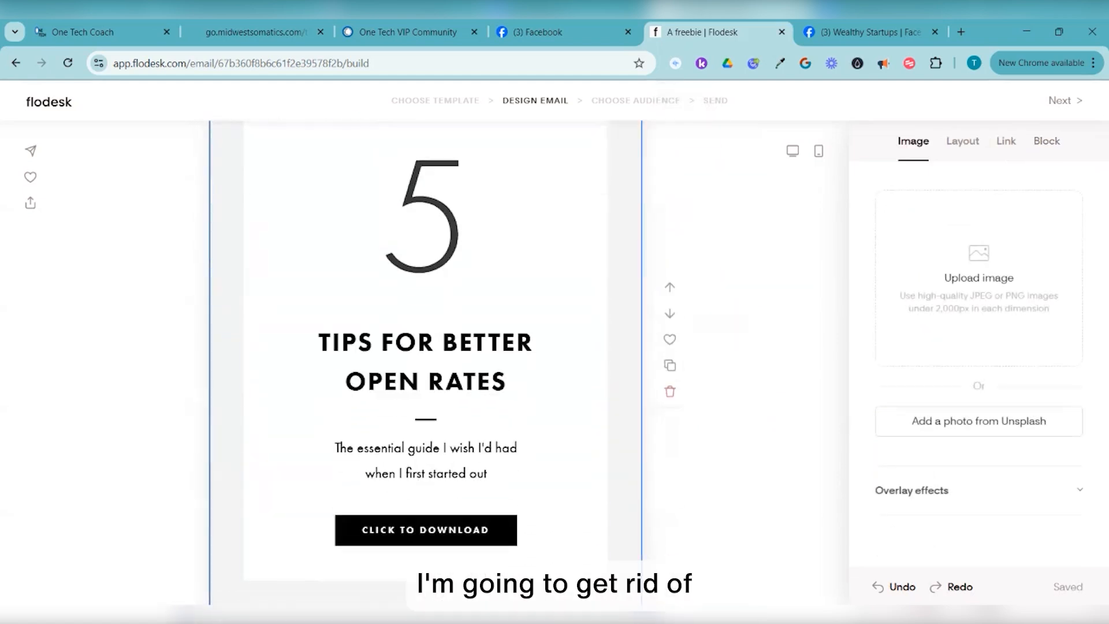
{"action": "left_click", "coordinate": [669, 389]}
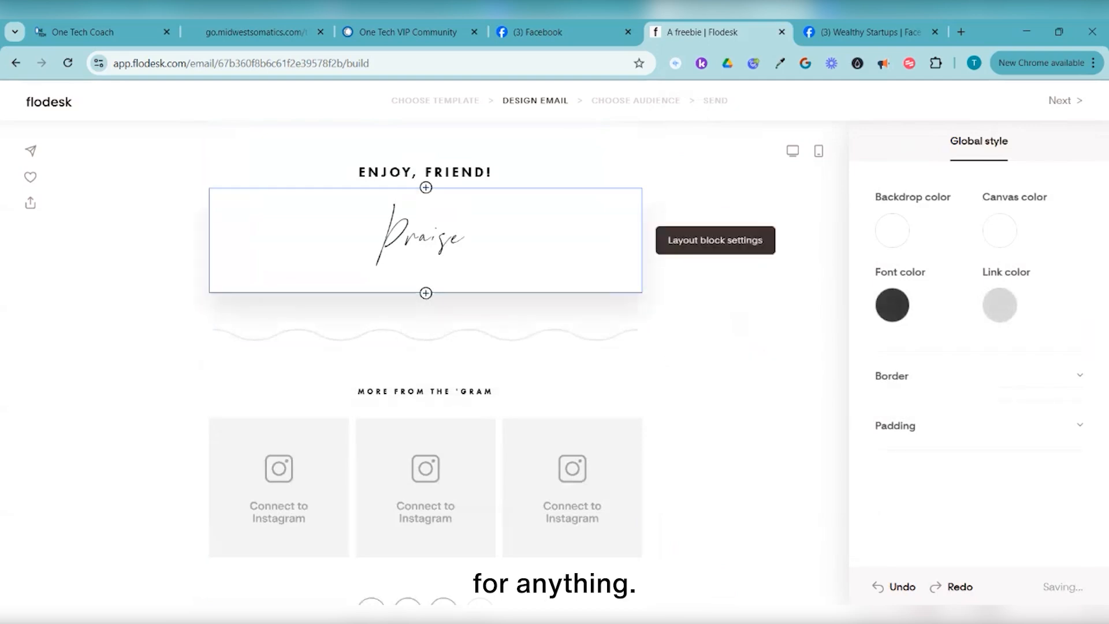
{"action": "left_click", "coordinate": [426, 238]}
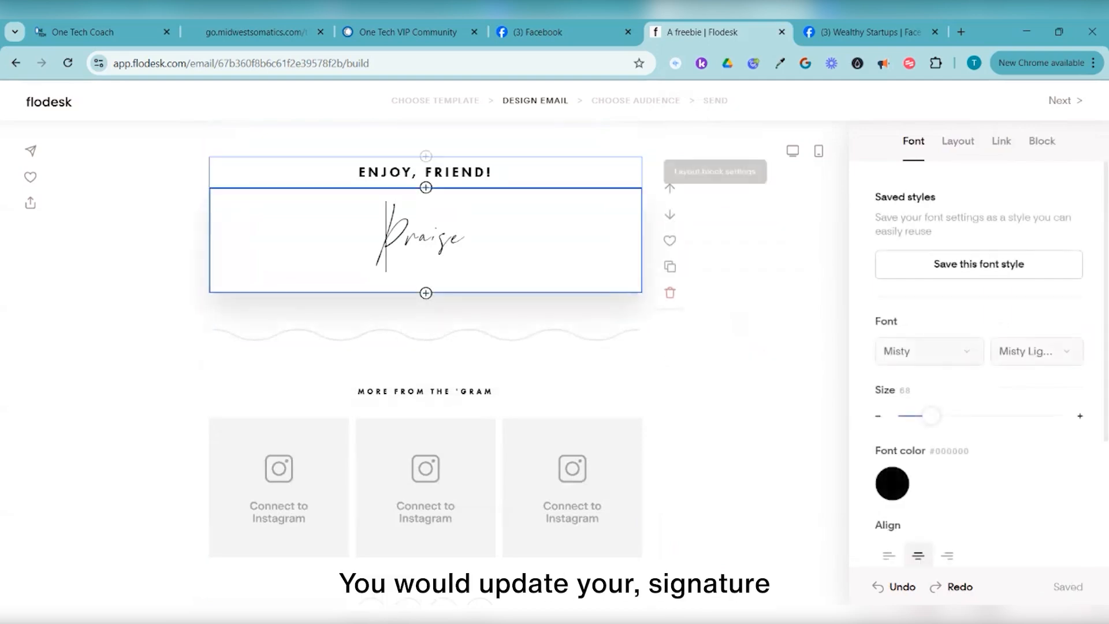
{"action": "scroll", "coordinate": [426, 289], "scroll_direction": "up", "scroll_amount": 2}
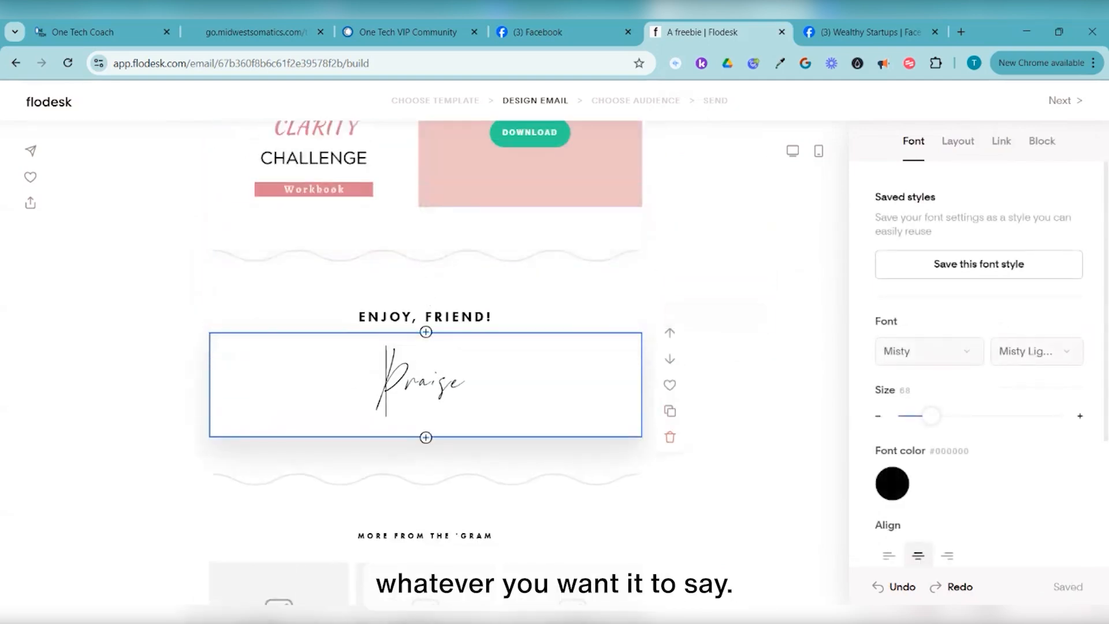
{"action": "scroll", "coordinate": [425, 376], "scroll_direction": "down", "scroll_amount": 3}
{"action": "left_click", "coordinate": [425, 415]}
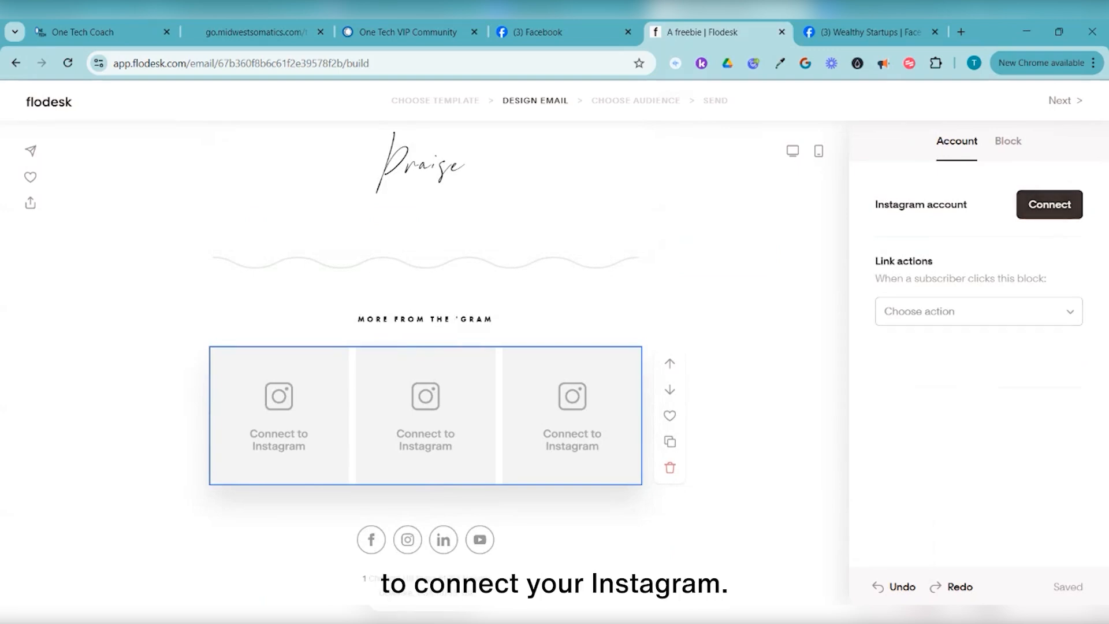
{"action": "left_click", "coordinate": [408, 540]}
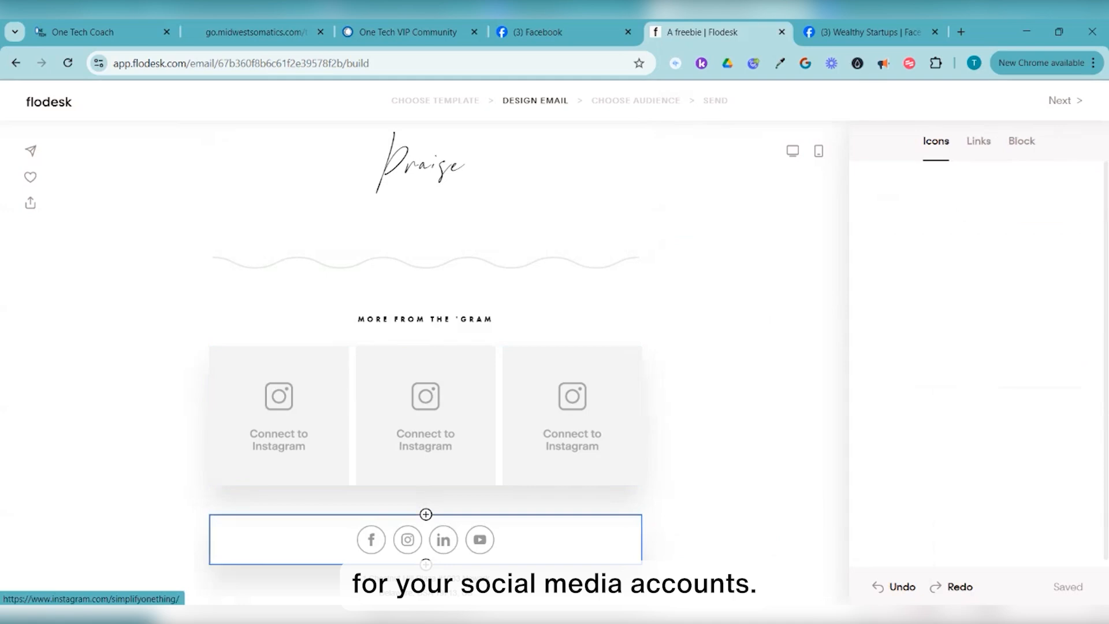
{"action": "left_click", "coordinate": [979, 141]}
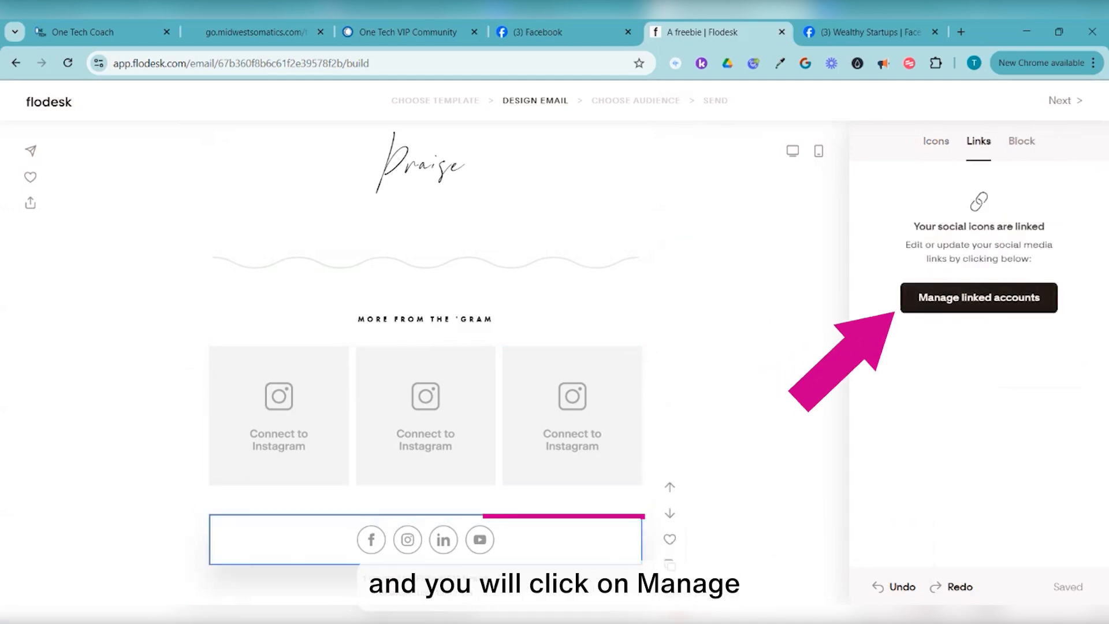
{"action": "left_click", "coordinate": [978, 298]}
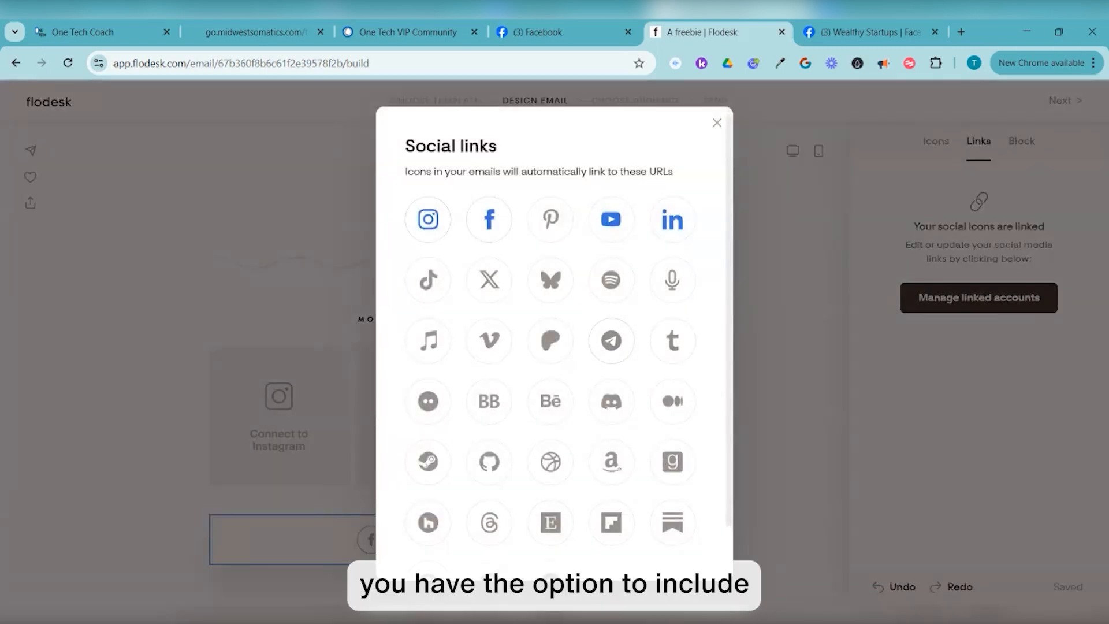
{"action": "scroll", "coordinate": [555, 341], "scroll_direction": "down", "scroll_amount": 1}
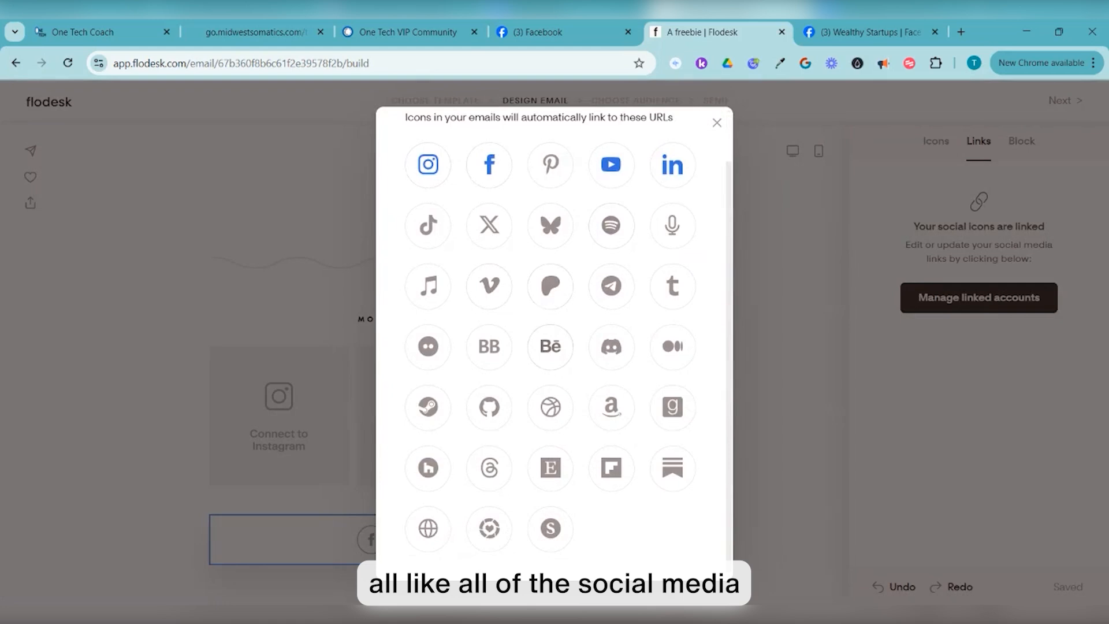
{"action": "scroll", "coordinate": [554, 341], "scroll_direction": "up", "scroll_amount": 1}
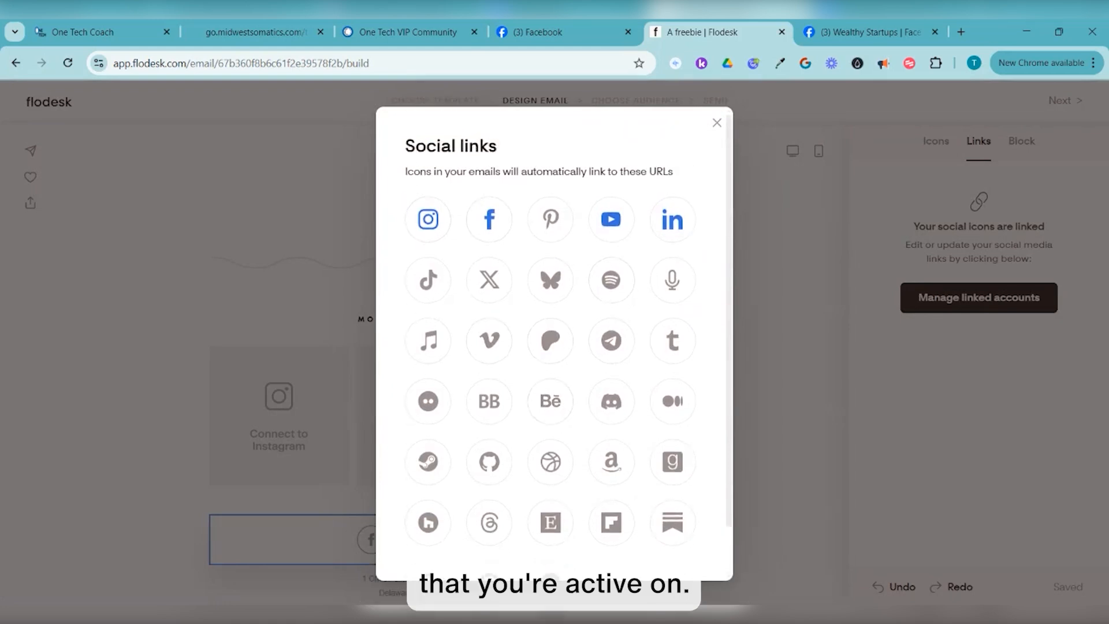
{"action": "scroll", "coordinate": [490, 222], "scroll_direction": "down", "scroll_amount": 1}
{"action": "scroll", "coordinate": [489, 222], "scroll_direction": "up", "scroll_amount": 1}
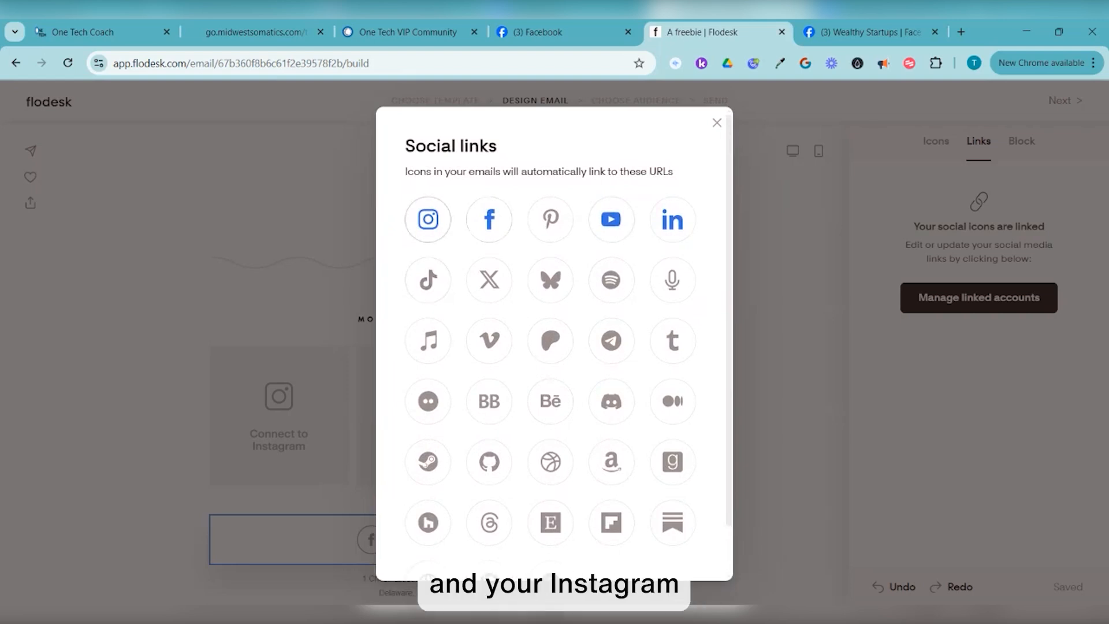
{"action": "left_click", "coordinate": [717, 122]}
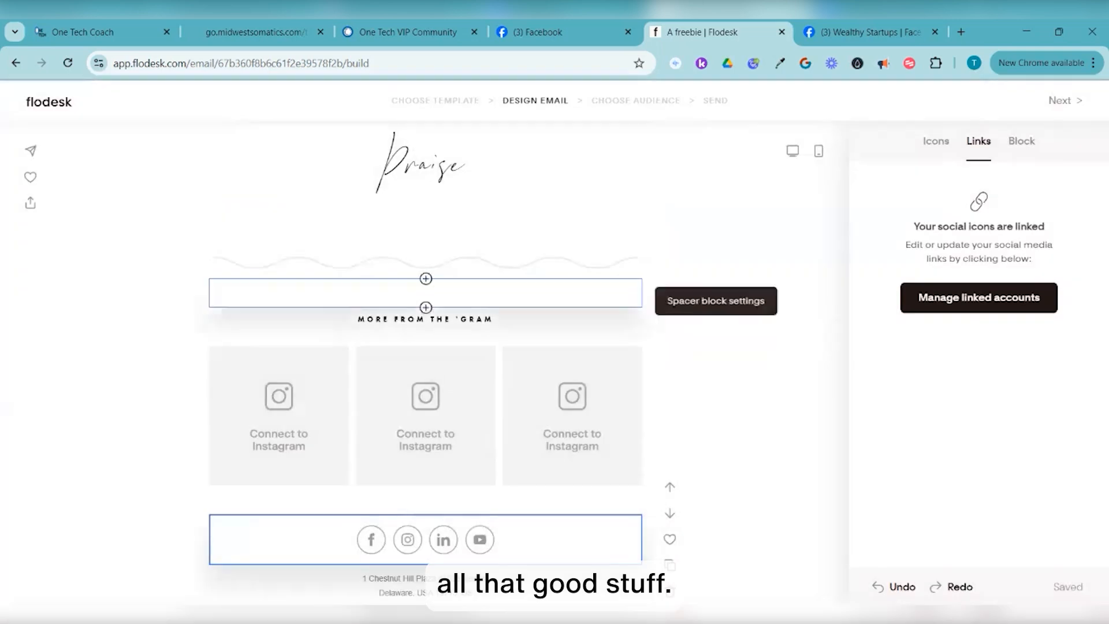
{"action": "scroll", "coordinate": [571, 312], "scroll_direction": "down", "scroll_amount": 1}
{"action": "scroll", "coordinate": [425, 369], "scroll_direction": "up", "scroll_amount": 2}
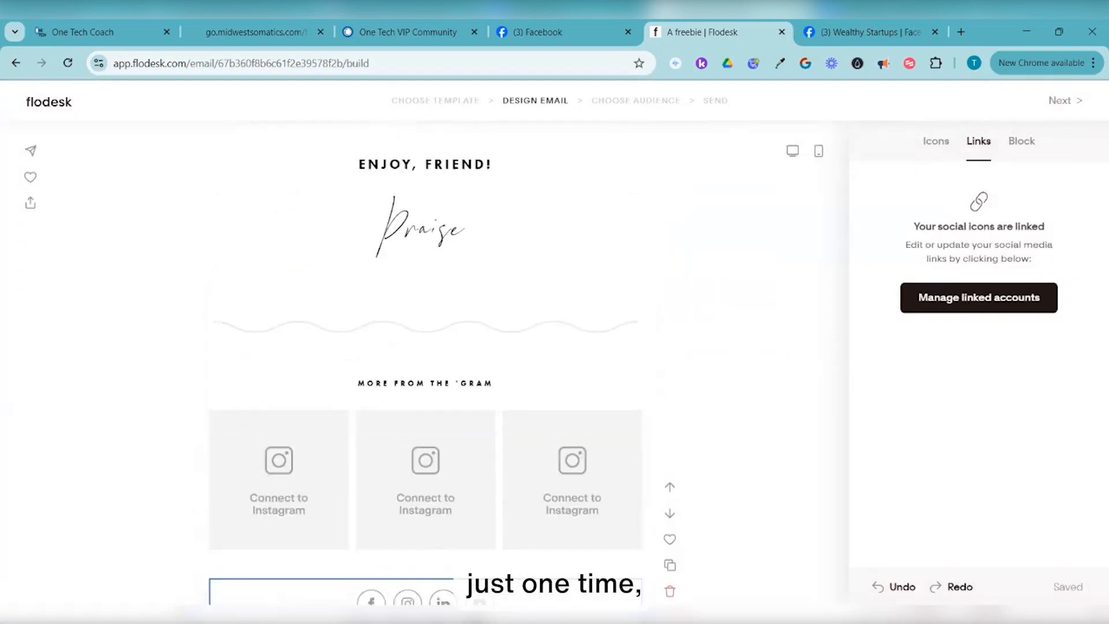
{"action": "scroll", "coordinate": [426, 370], "scroll_direction": "up", "scroll_amount": 1}
{"action": "scroll", "coordinate": [425, 369], "scroll_direction": "down", "scroll_amount": 3}
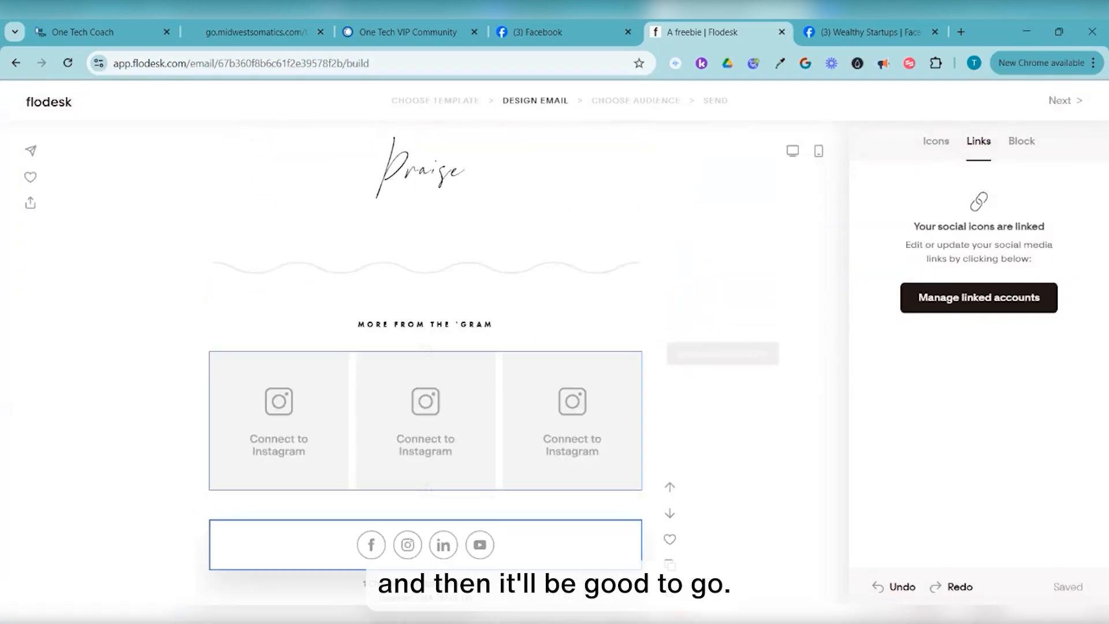
Delete the Instagram feed block and change MORE FROM THE 'GRAM to 'You are a blessing and the world needs your brilliance'
{"action": "left_click", "coordinate": [572, 427]}
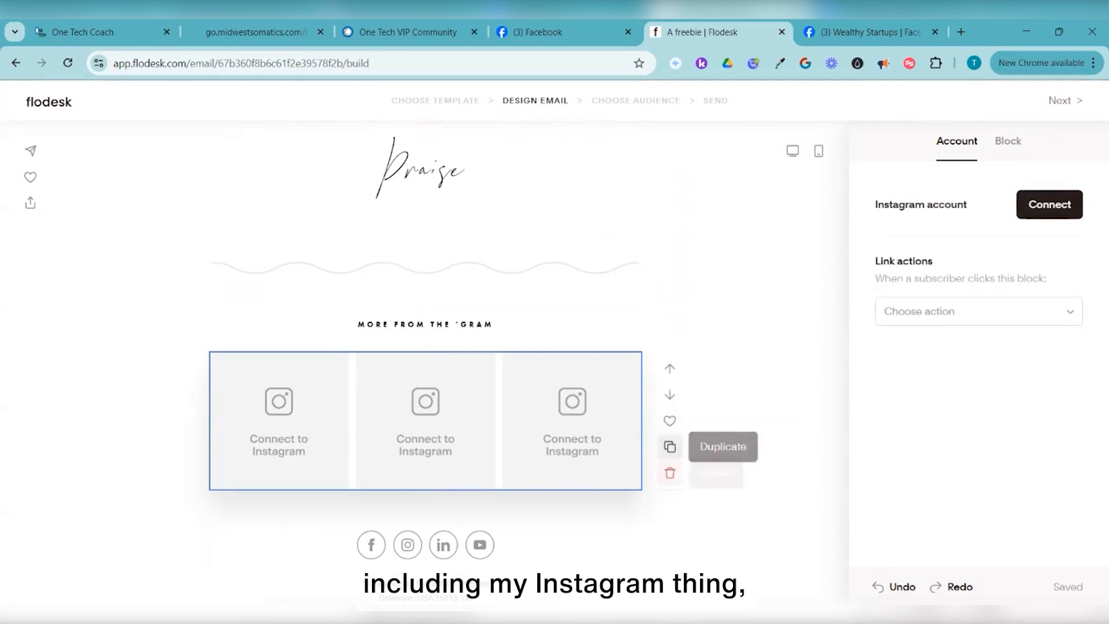
{"action": "left_click", "coordinate": [669, 473]}
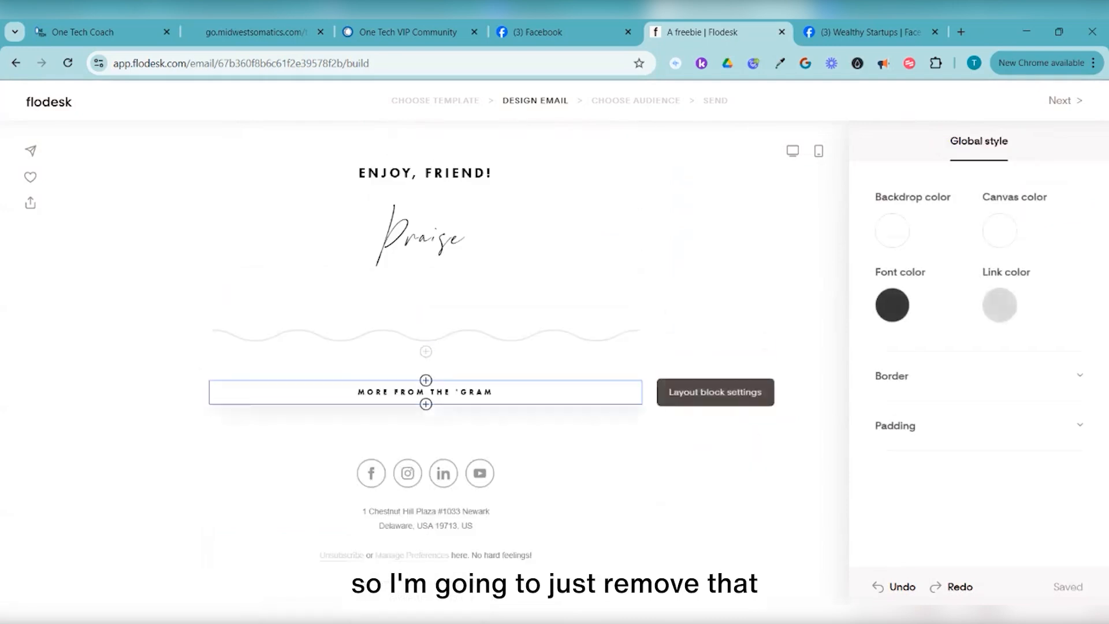
{"action": "left_click", "coordinate": [491, 392]}
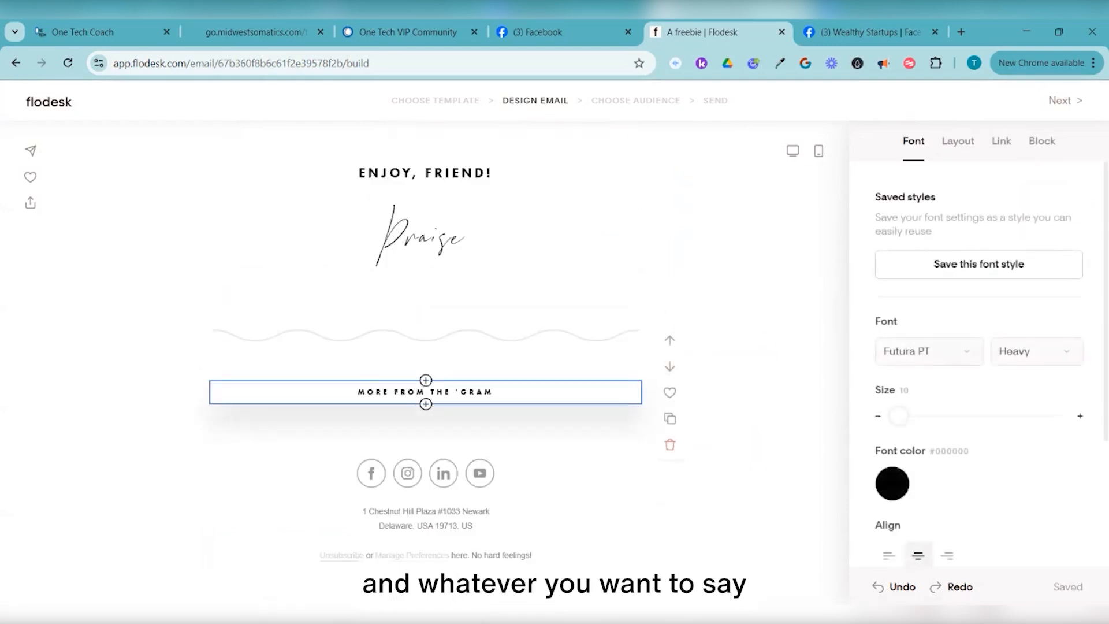
{"action": "key", "text": "ctrl+a"}
{"action": "type", "text": "You are a blessing and the "}
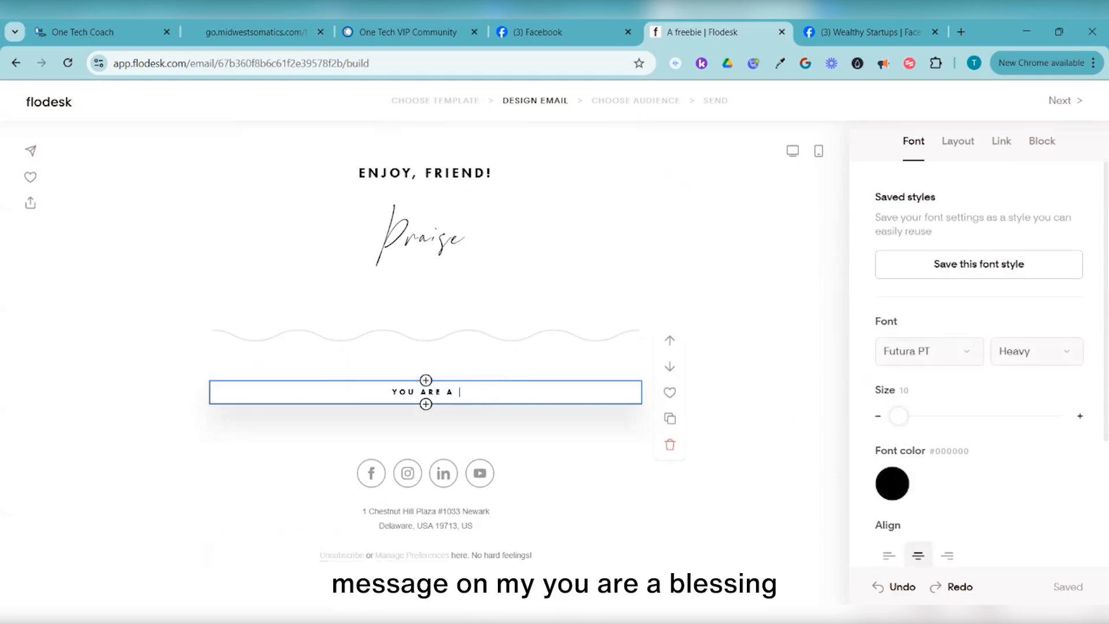
{"action": "type", "text": "world needs "}
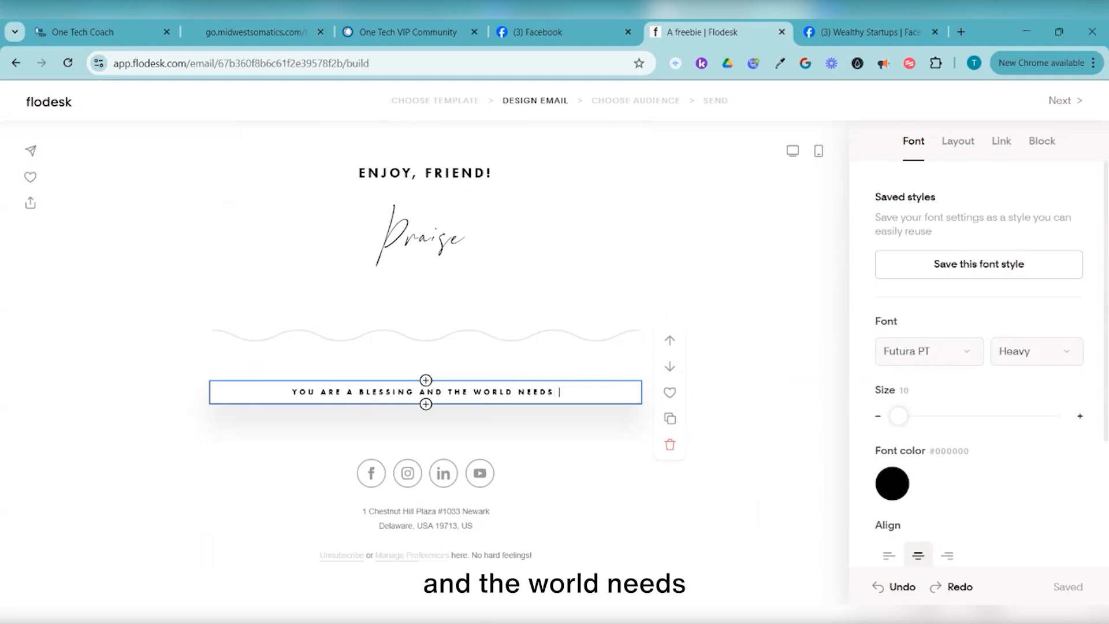
{"action": "type", "text": "your brillia"}
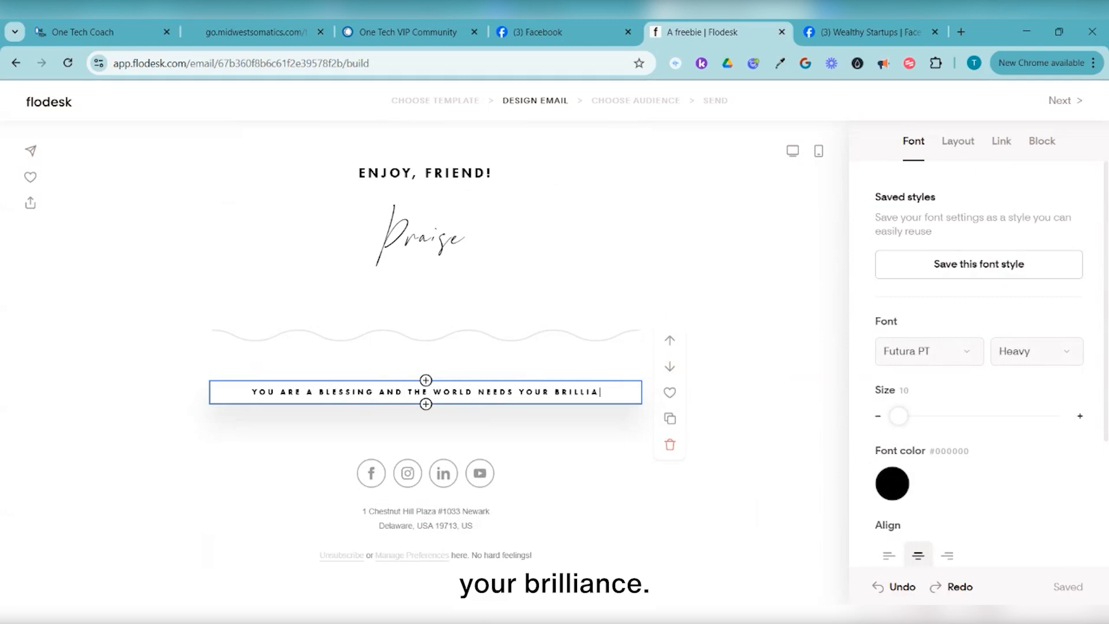
{"action": "type", "text": "nce ..."}
{"action": "key", "text": "BackSpace"}
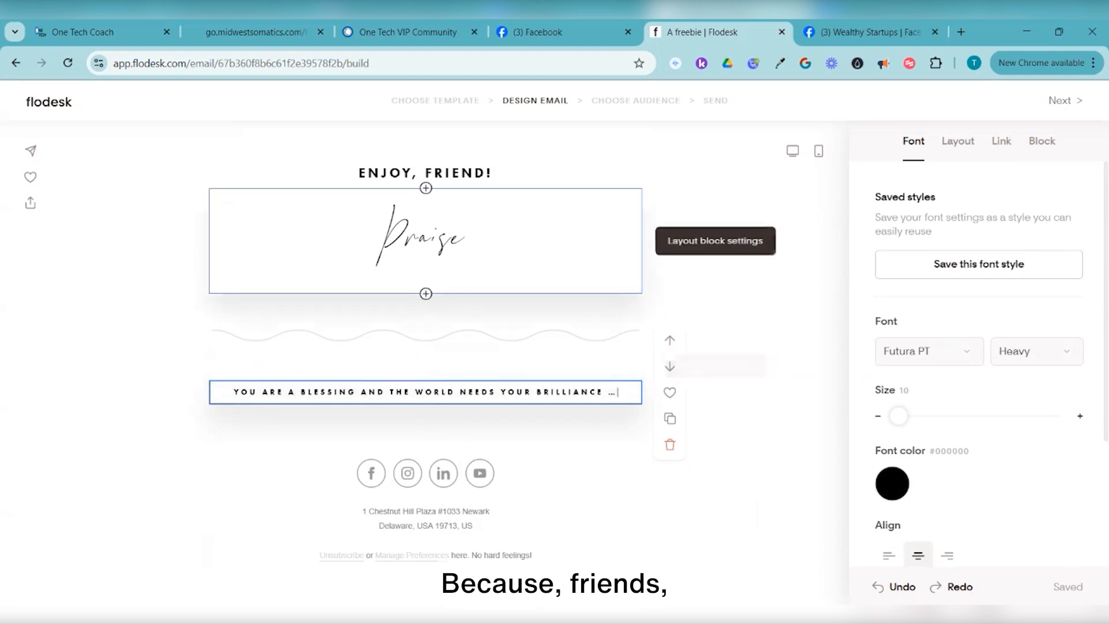
Replace the 'Praise' signature with the sender's name
{"action": "double_click", "coordinate": [424, 239]}
{"action": "type", "text": "Timmie"}
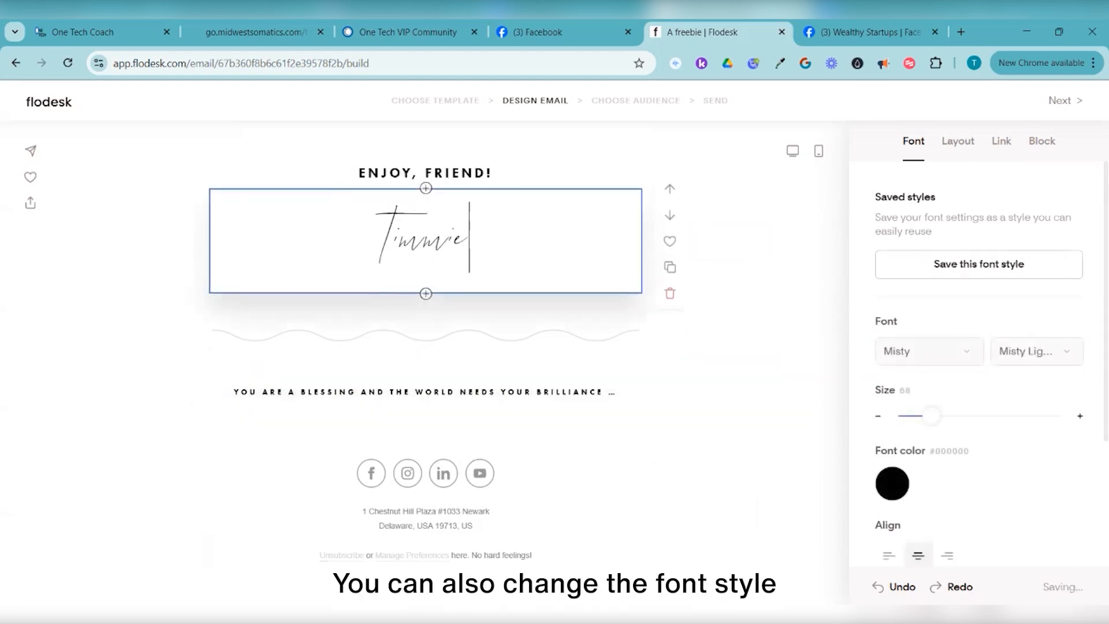
{"action": "left_click", "coordinate": [719, 249]}
{"action": "left_click", "coordinate": [425, 239]}
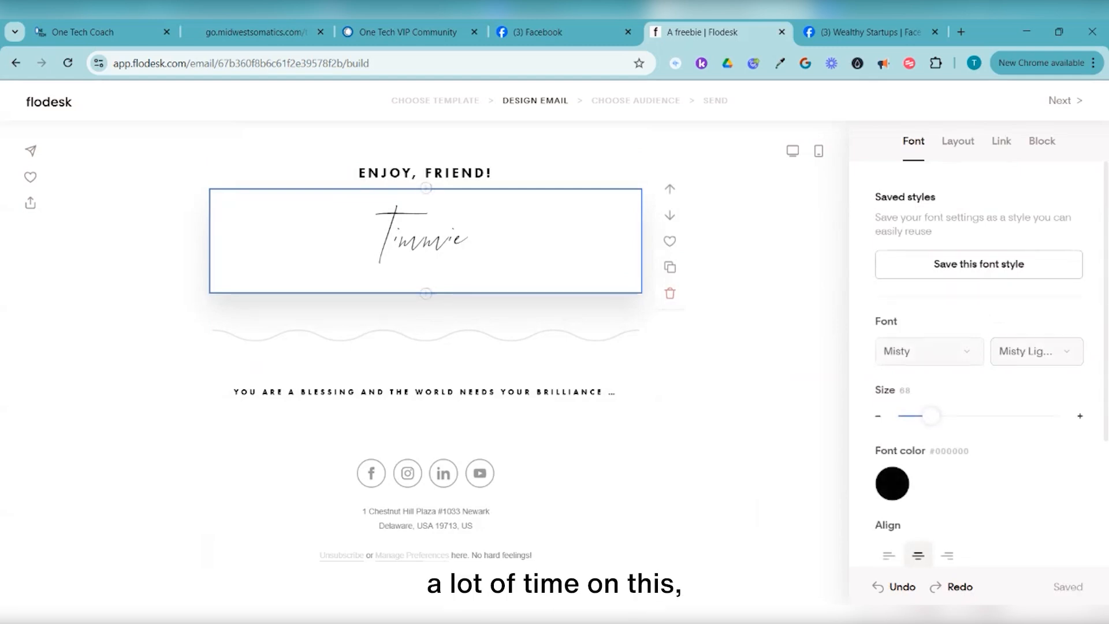
Change the DOWNLOAD button's fill colour to the soft teal #81BDB3
{"action": "scroll", "coordinate": [670, 300], "scroll_direction": "up", "scroll_amount": 6}
{"action": "scroll", "coordinate": [670, 300], "scroll_direction": "up", "scroll_amount": 7}
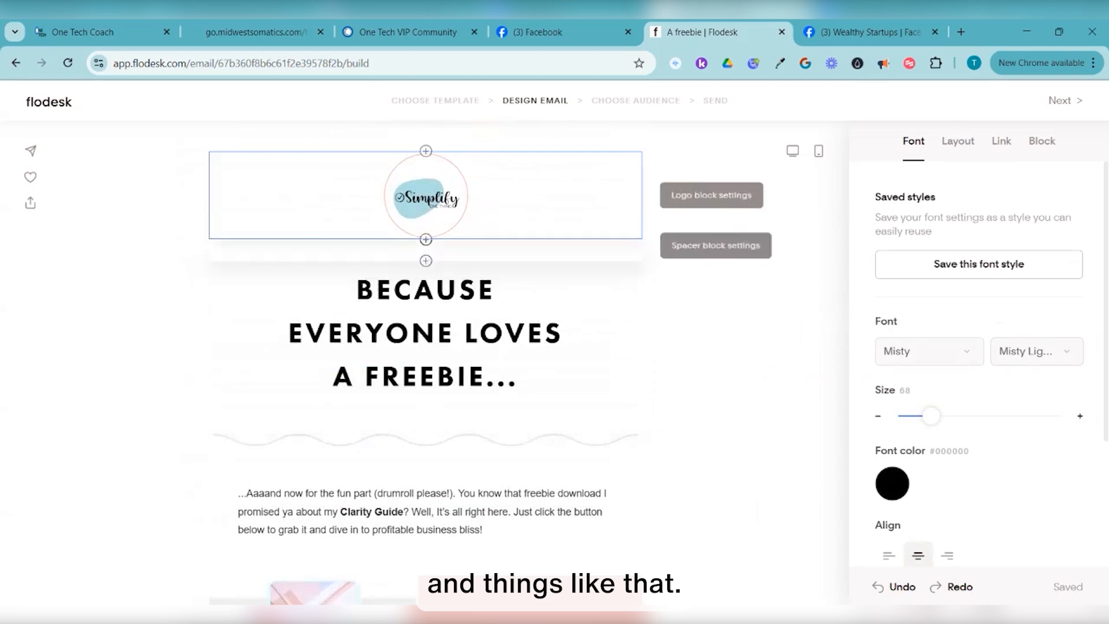
{"action": "scroll", "coordinate": [426, 346], "scroll_direction": "down", "scroll_amount": 13}
{"action": "scroll", "coordinate": [670, 301], "scroll_direction": "up", "scroll_amount": 10}
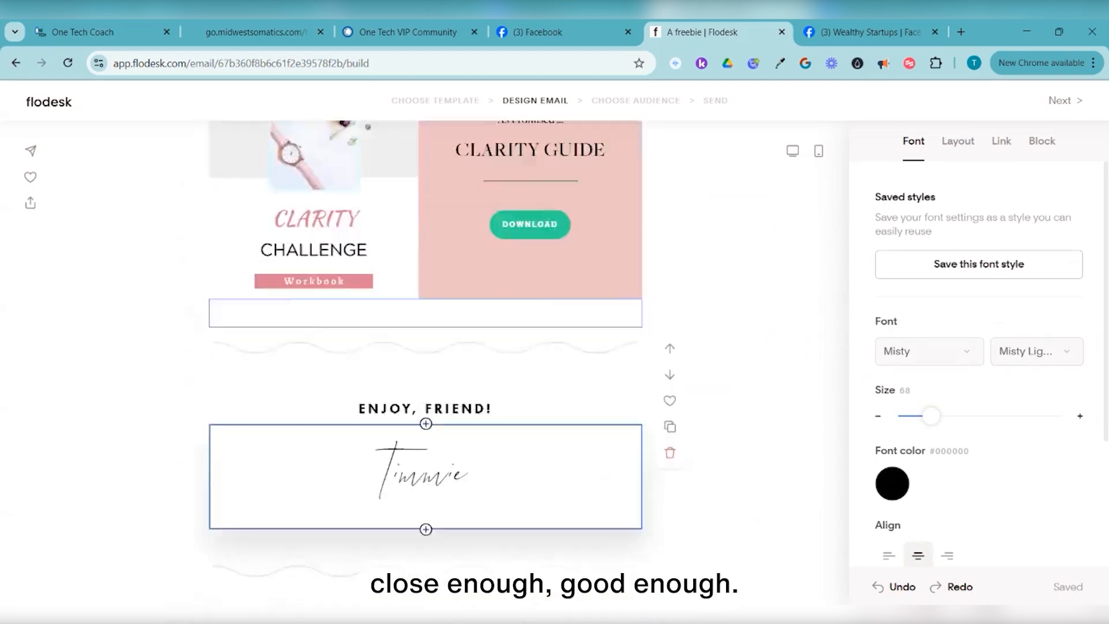
{"action": "scroll", "coordinate": [670, 300], "scroll_direction": "down", "scroll_amount": 4}
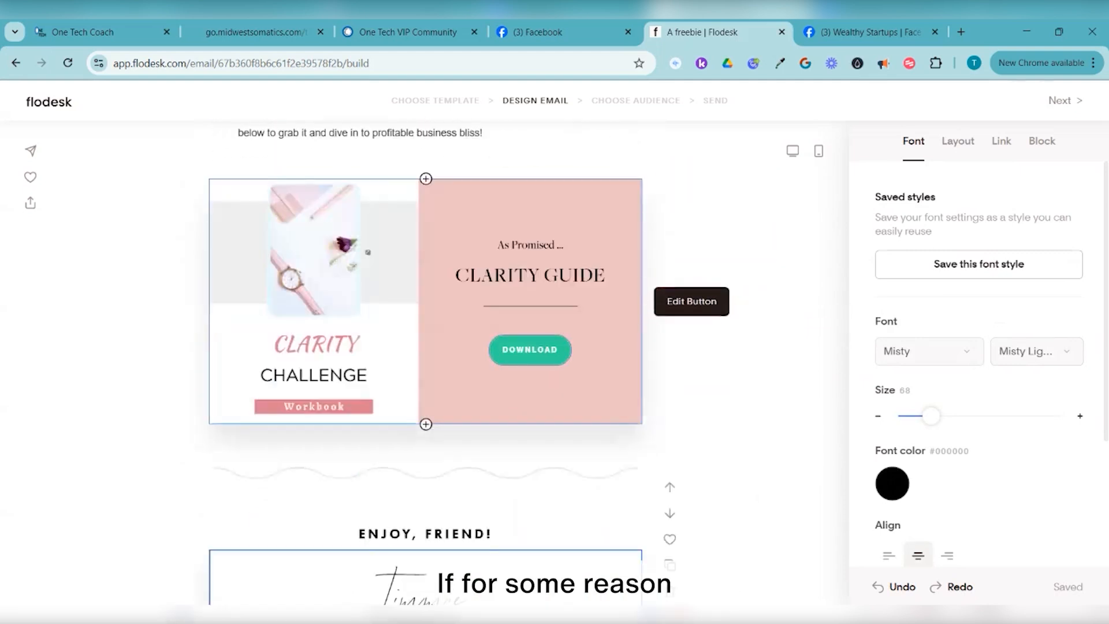
{"action": "left_click", "coordinate": [530, 349]}
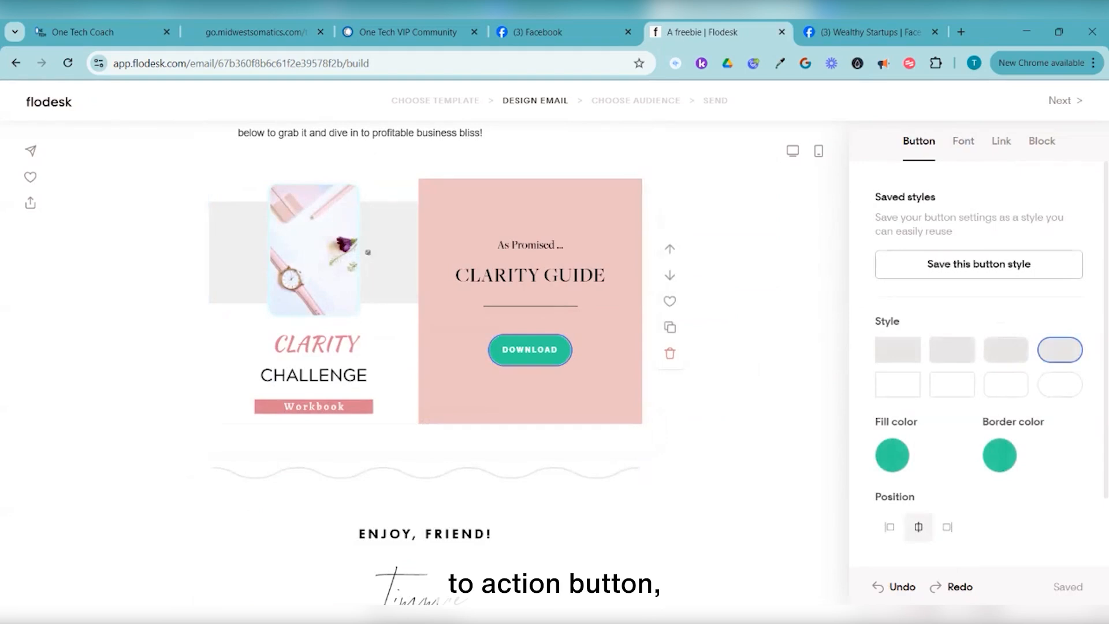
{"action": "left_click", "coordinate": [893, 455]}
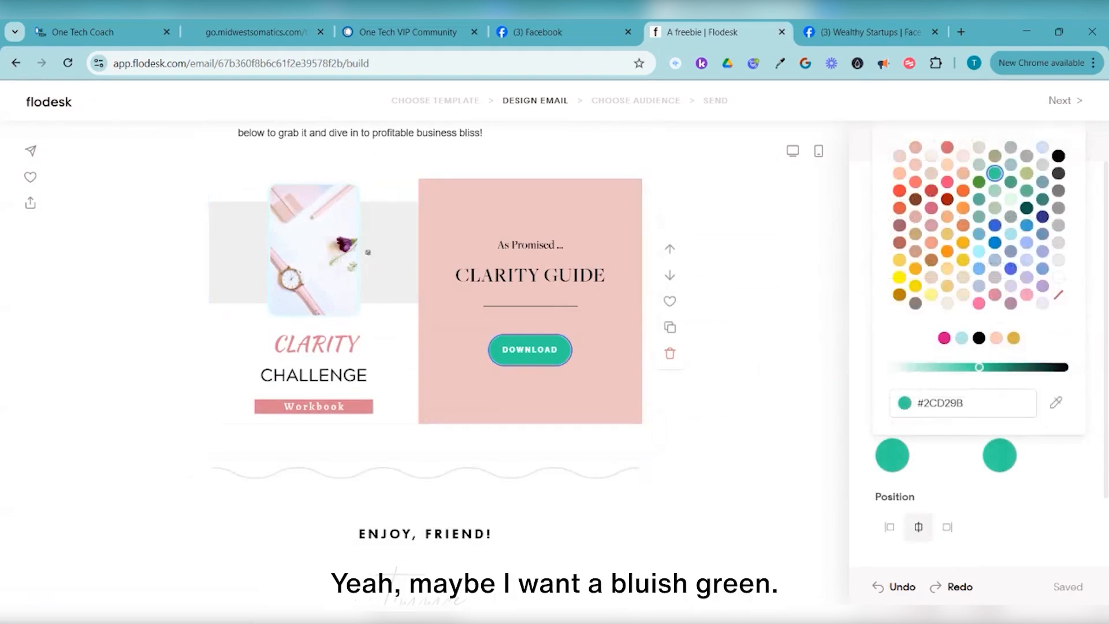
{"action": "left_click", "coordinate": [978, 217]}
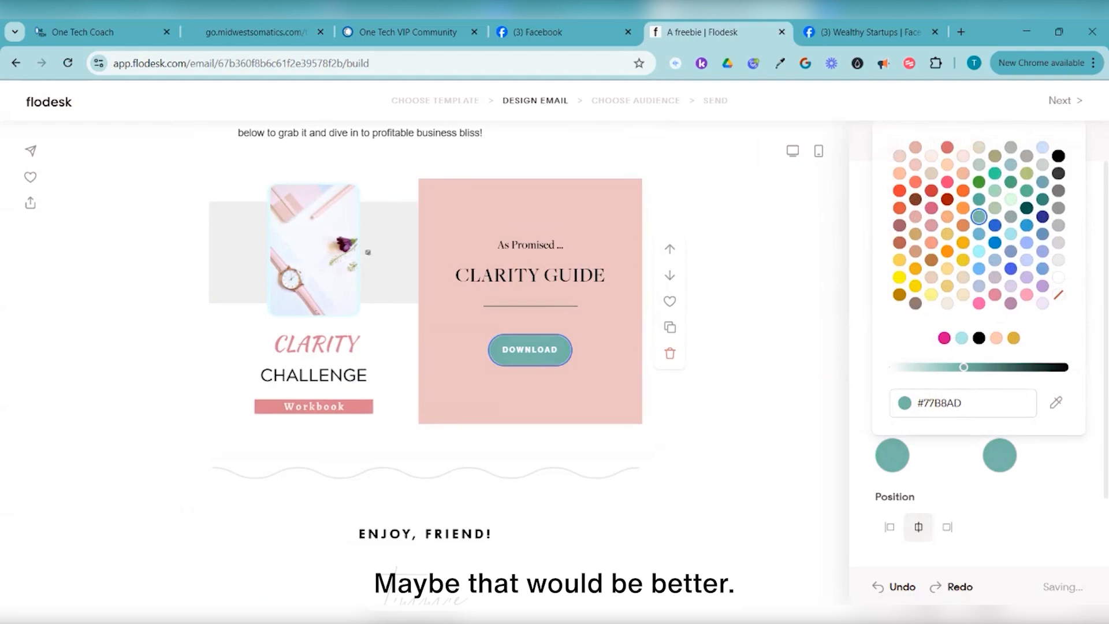
{"action": "left_click_drag", "start_coordinate": [964, 368], "coordinate": [959, 367]}
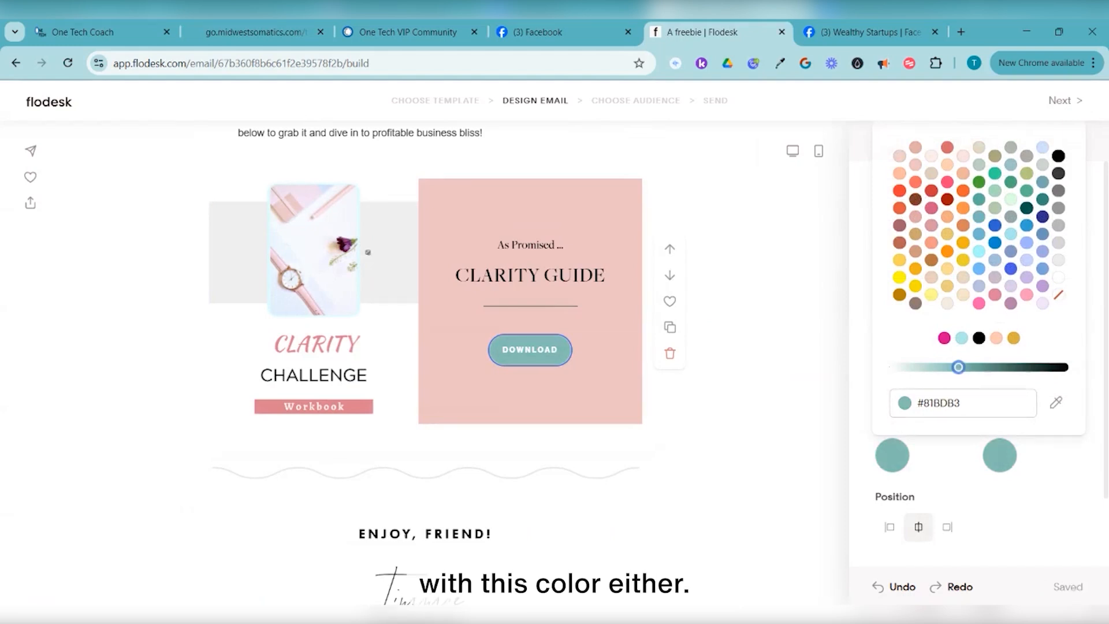
{"action": "left_click", "coordinate": [768, 361]}
{"action": "scroll", "coordinate": [669, 347], "scroll_direction": "up", "scroll_amount": 1}
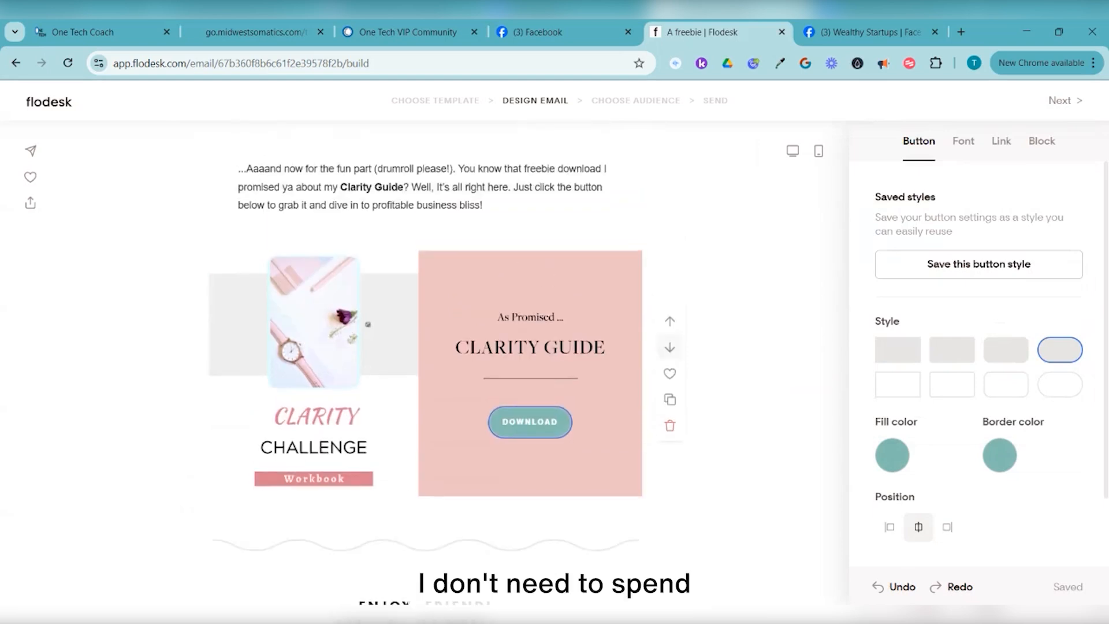
{"action": "scroll", "coordinate": [669, 347], "scroll_direction": "up", "scroll_amount": 5}
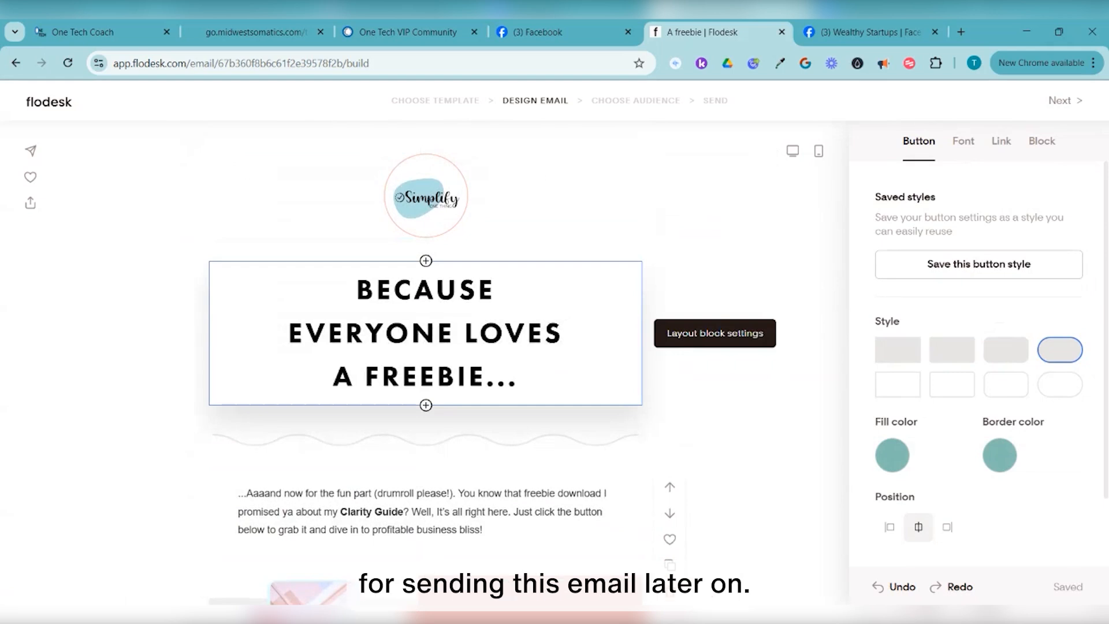
{"action": "scroll", "coordinate": [426, 335], "scroll_direction": "down", "scroll_amount": 6}
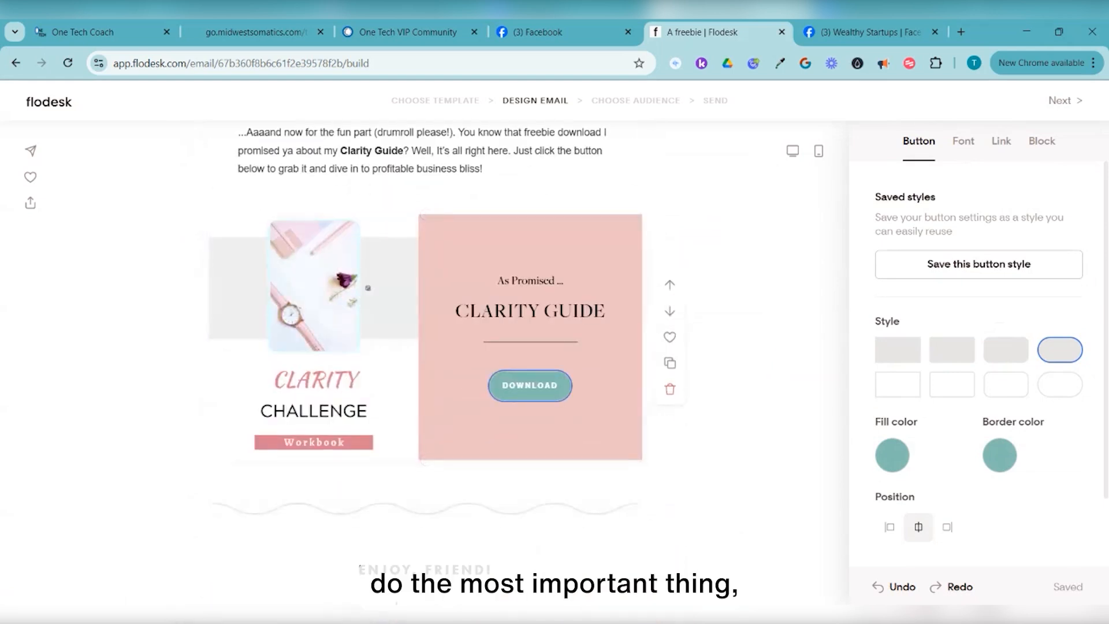
Reselect the DOWNLOAD button and show the Clarity Guide block's Link settings
{"action": "left_click", "coordinate": [722, 393]}
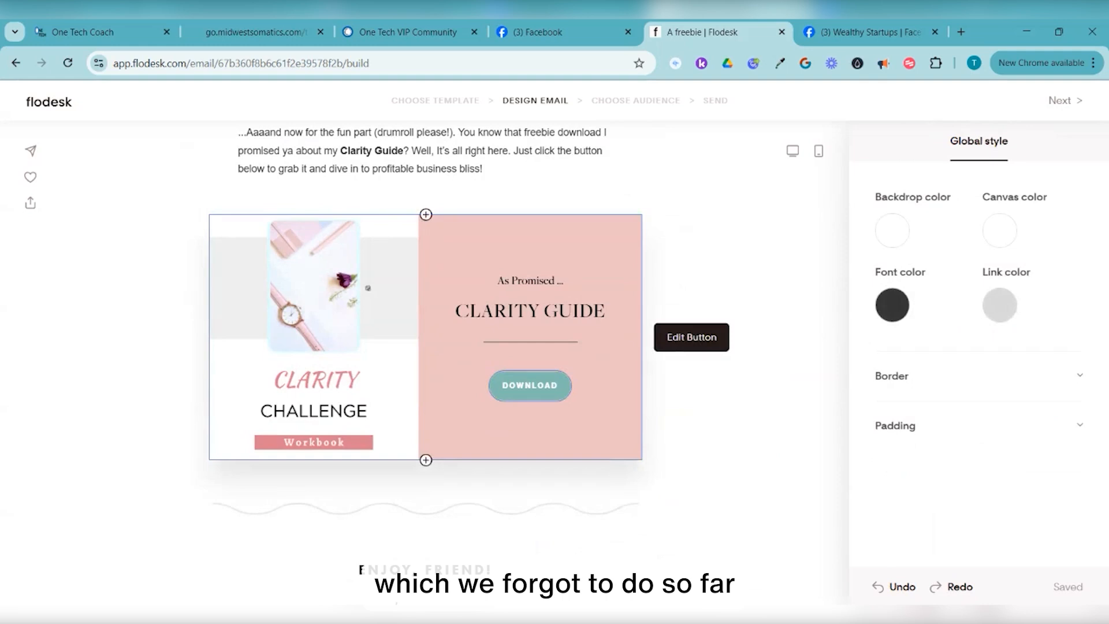
{"action": "left_click", "coordinate": [529, 386]}
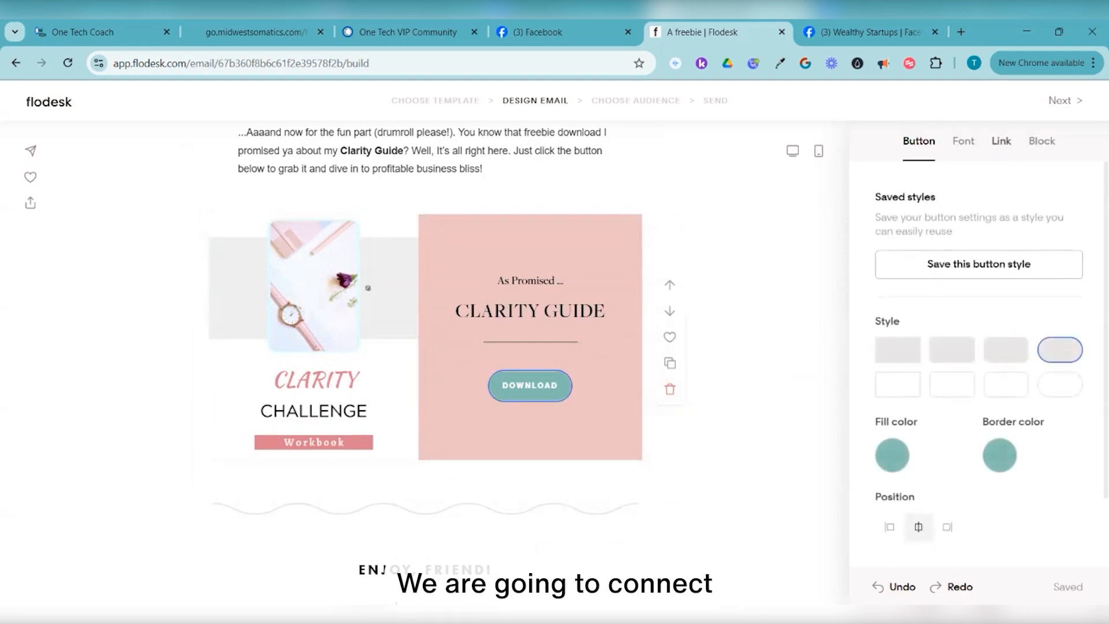
{"action": "left_click", "coordinate": [1001, 141]}
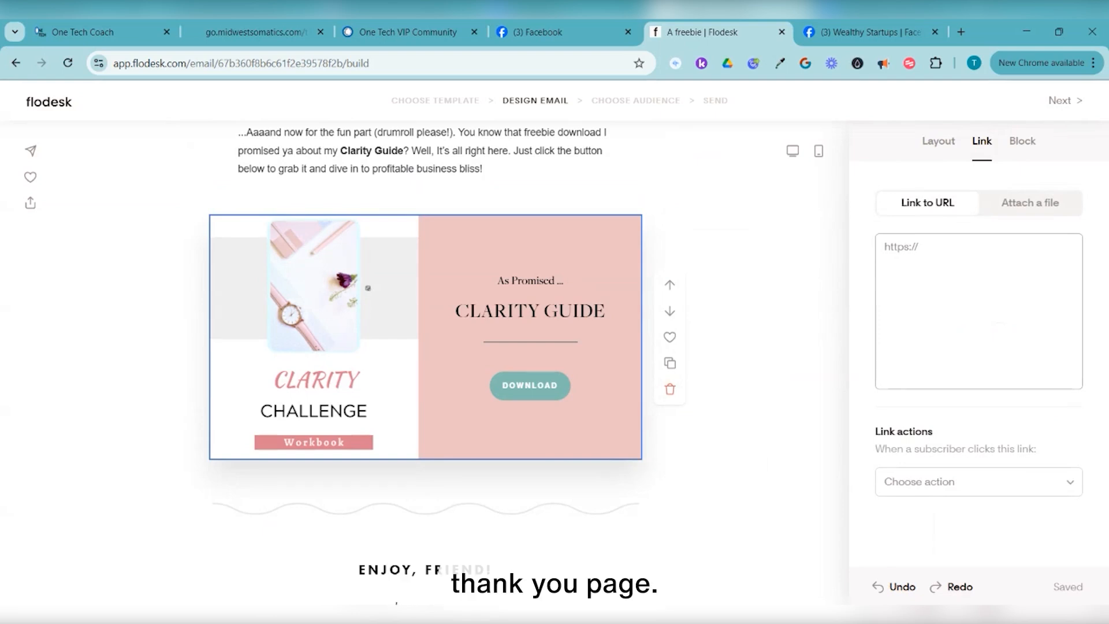
{"action": "left_click", "coordinate": [978, 481]}
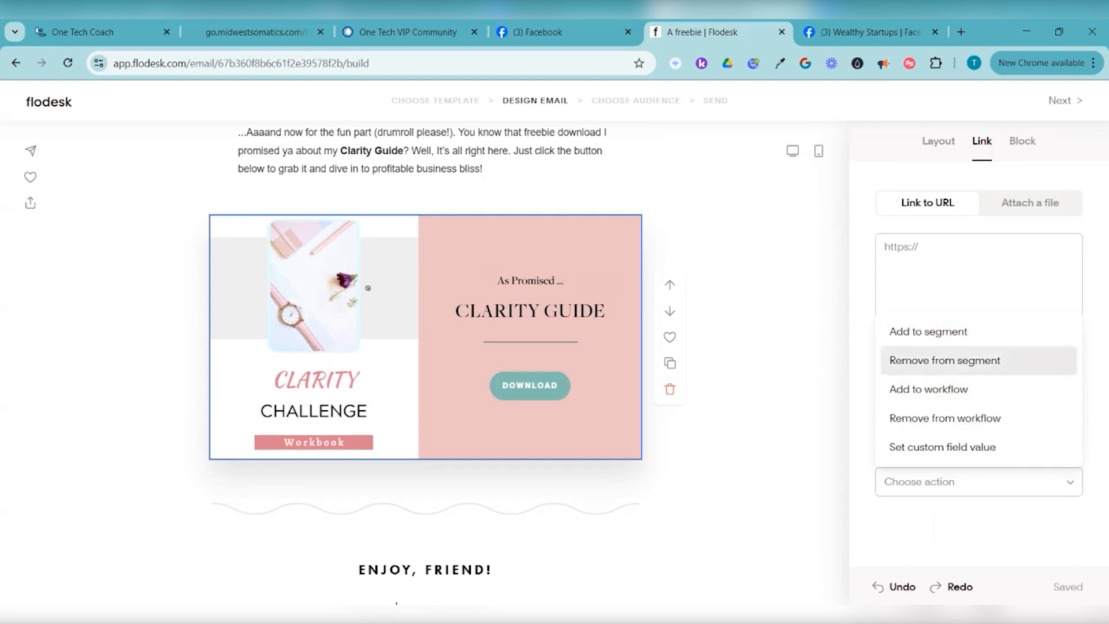
{"action": "key", "text": "Escape"}
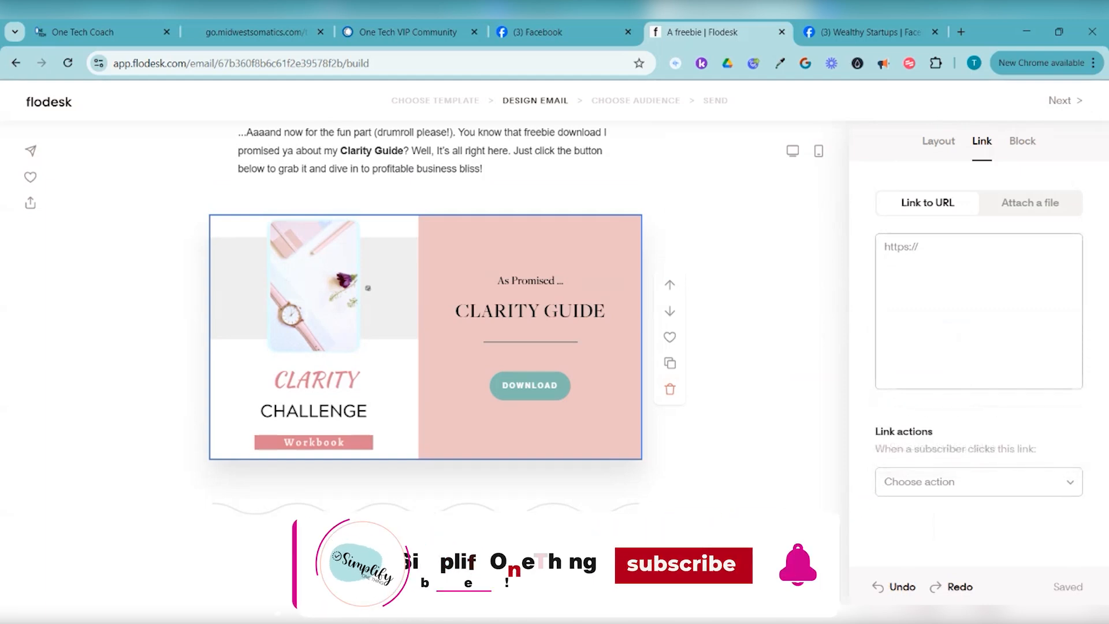
{"action": "key", "text": "space"}
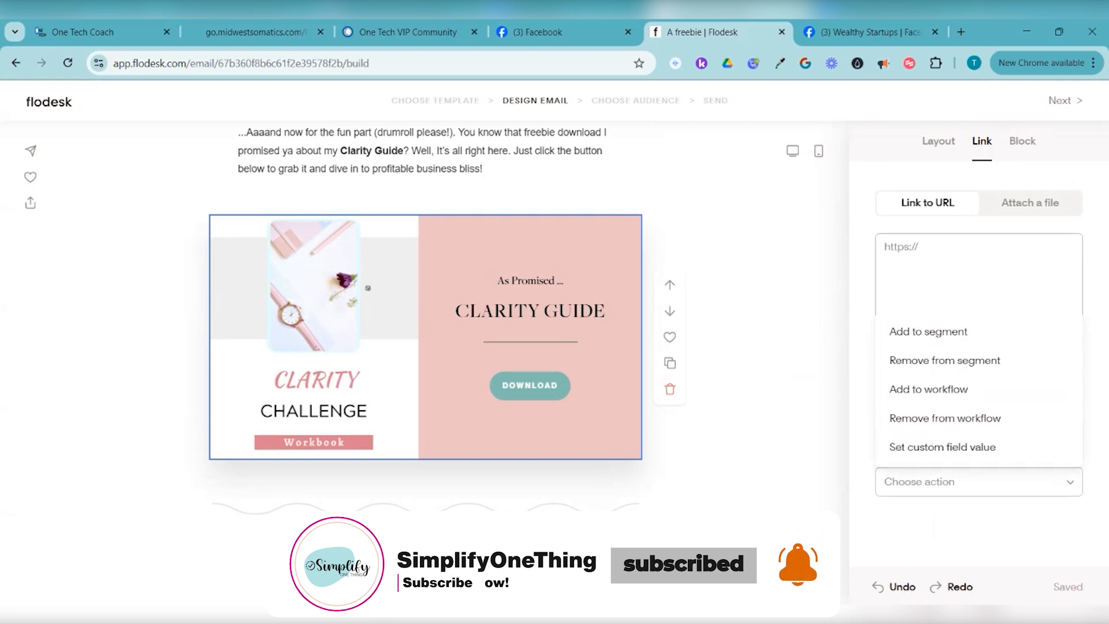
{"action": "key", "text": "Down"}
{"action": "key", "text": "Down"}
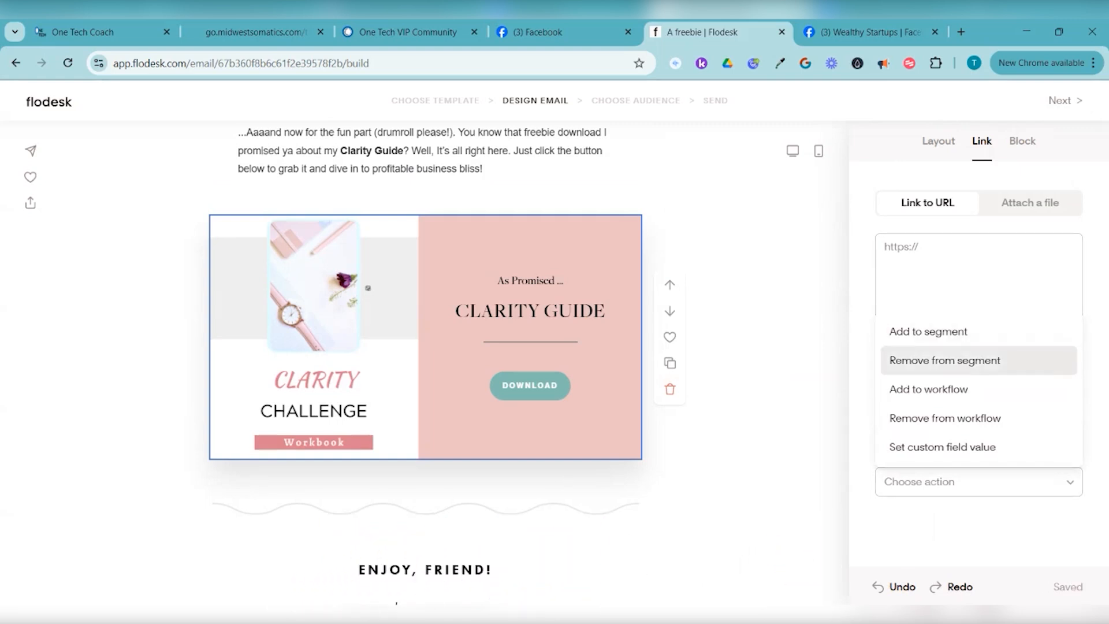
{"action": "key", "text": "Up"}
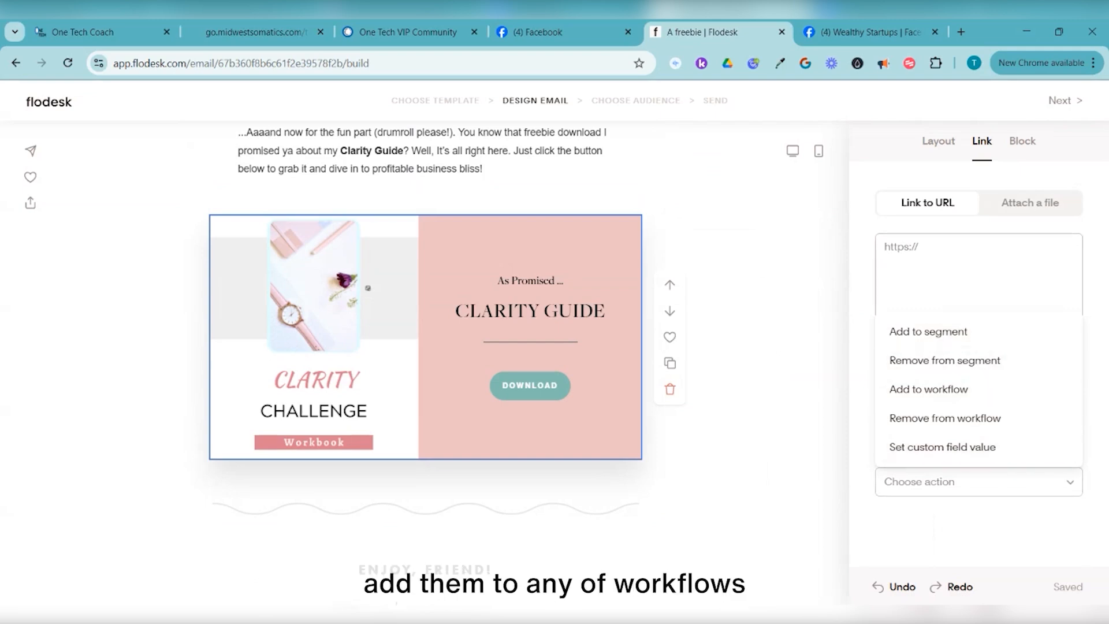
{"action": "left_click", "coordinate": [978, 274]}
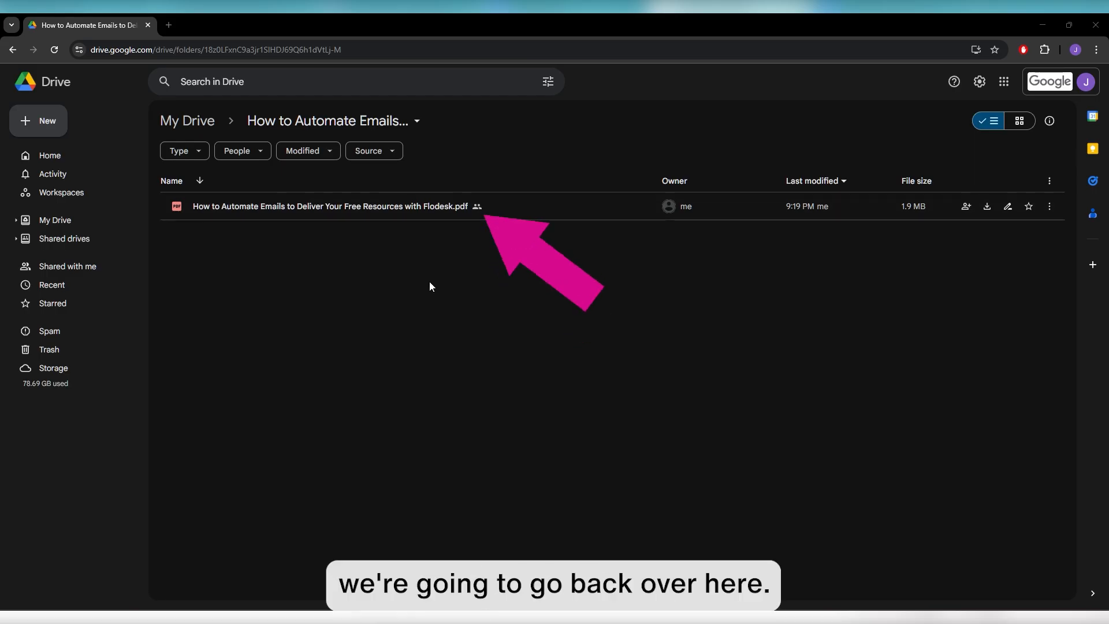
Share the How to Automate Emails PDF as Anyone with the link (Viewer) and copy its link
{"action": "right_click", "coordinate": [500, 209]}
{"action": "mouse_move", "coordinate": [585, 321]}
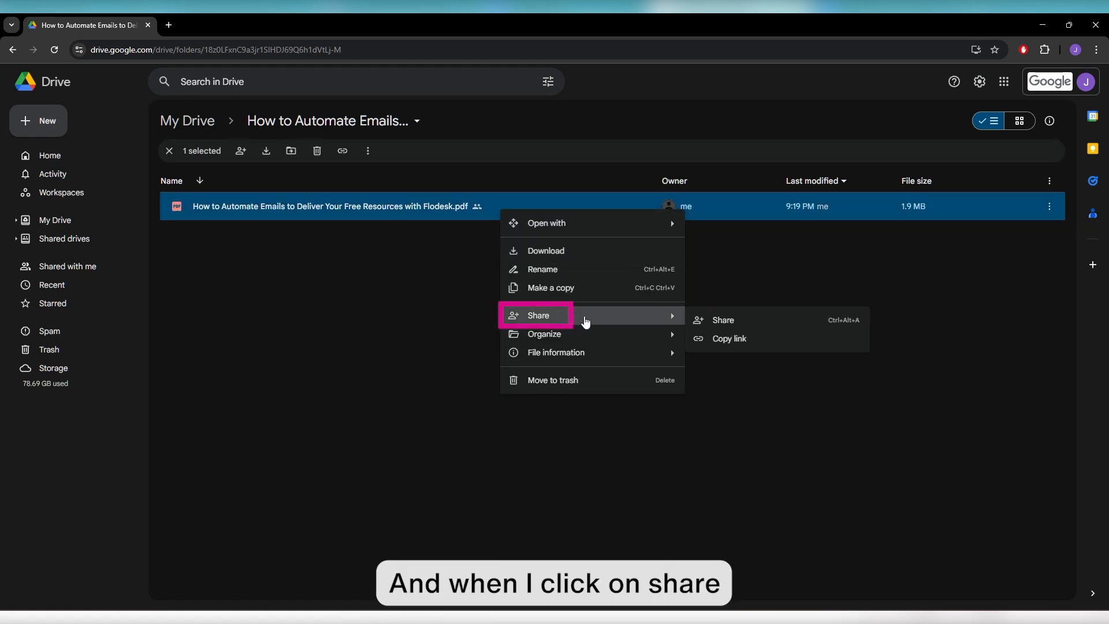
{"action": "left_click", "coordinate": [755, 318]}
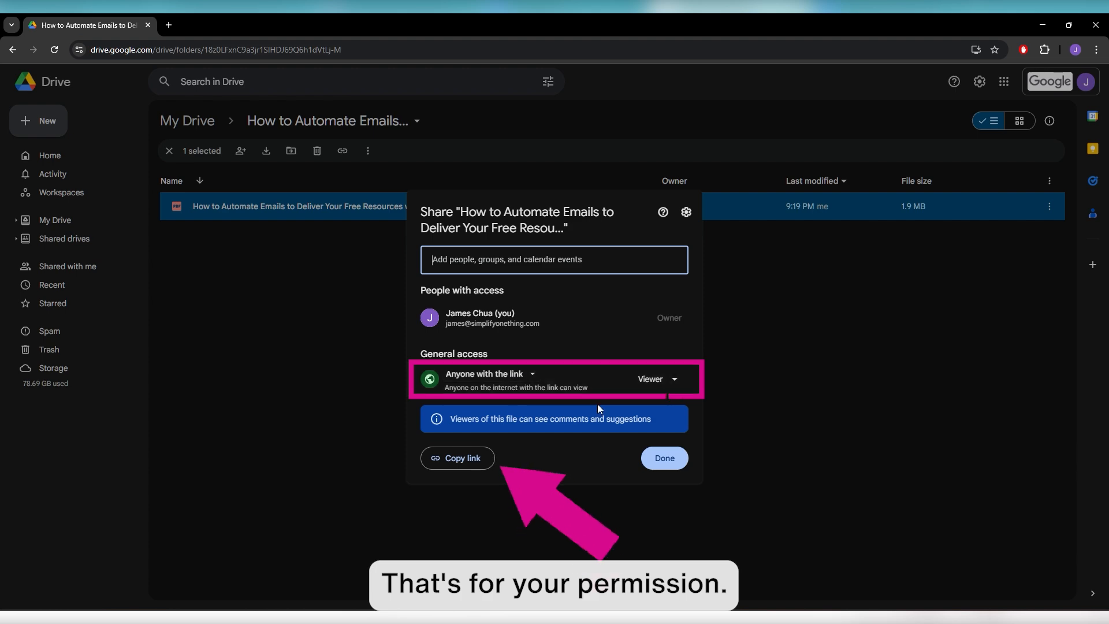
{"action": "key", "text": "Escape"}
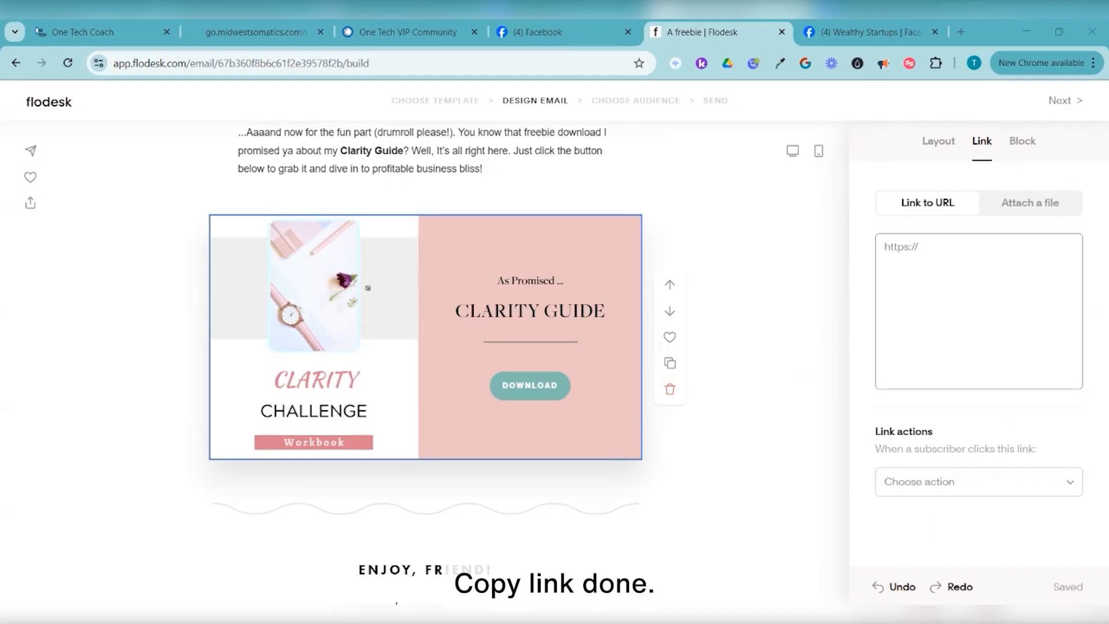
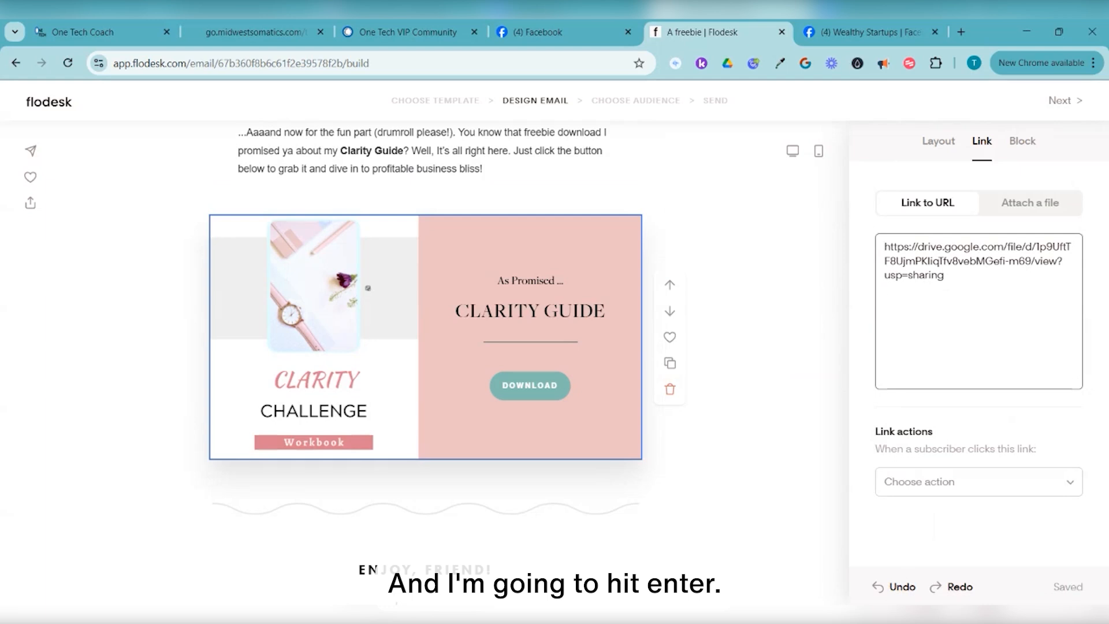
Set the DOWNLOAD button's Link to URL to the Drive link and go to Choose audience
{"action": "key", "text": "Return"}
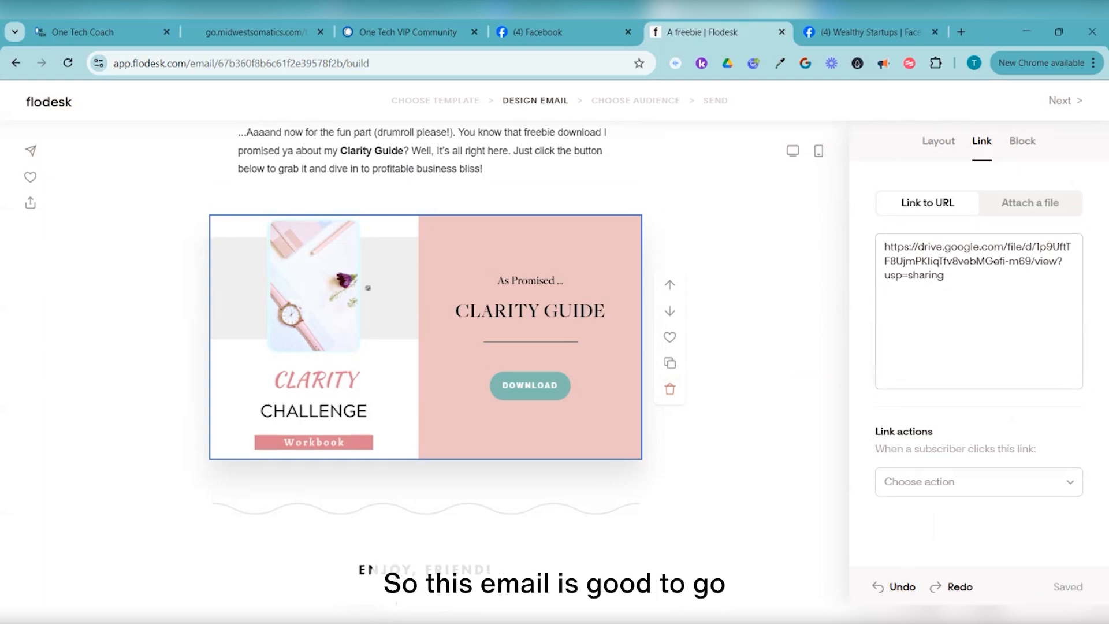
{"action": "left_click", "coordinate": [1065, 101]}
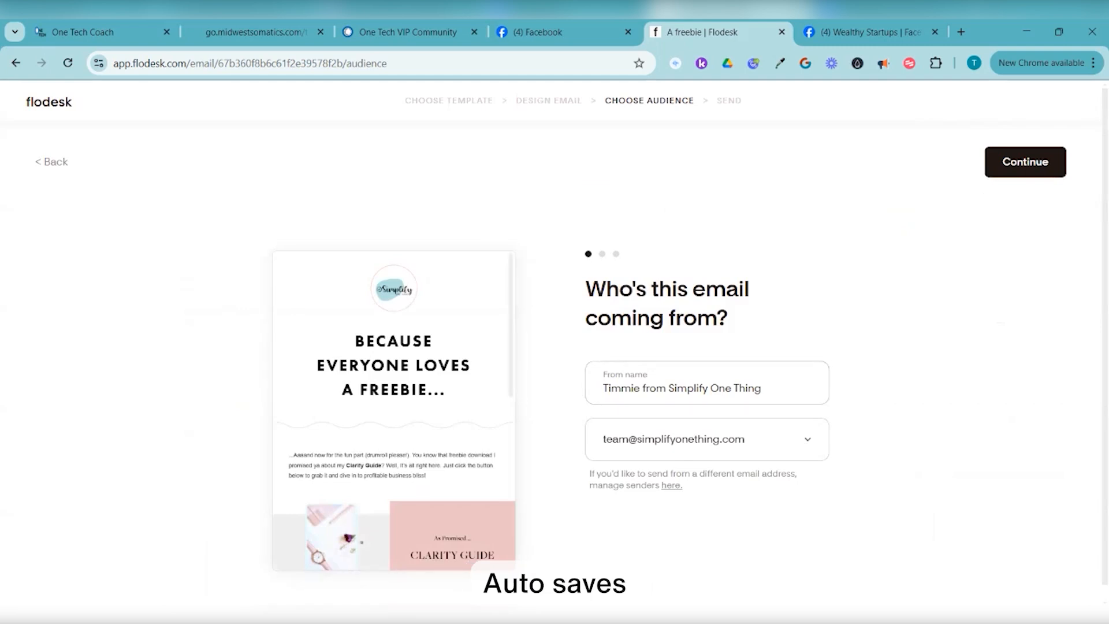
Leave the From name and sender address unchanged and continue to the subject line
{"action": "scroll", "coordinate": [554, 351], "scroll_direction": "down", "scroll_amount": 1}
{"action": "scroll", "coordinate": [555, 351], "scroll_direction": "up", "scroll_amount": 1}
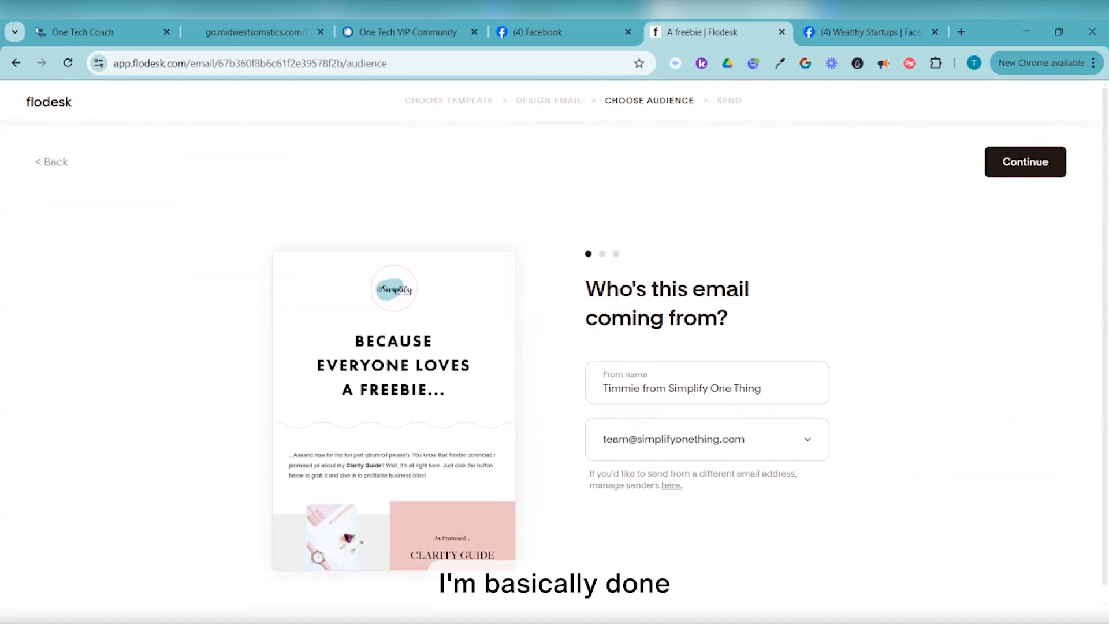
{"action": "scroll", "coordinate": [393, 411], "scroll_direction": "down", "scroll_amount": 6}
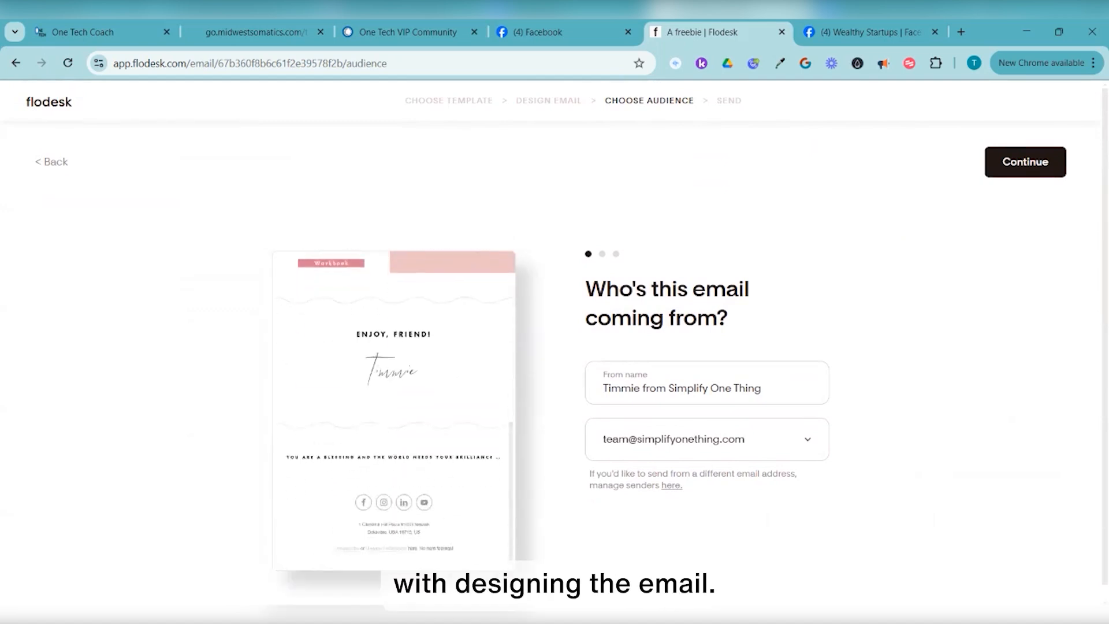
{"action": "scroll", "coordinate": [393, 411], "scroll_direction": "up", "scroll_amount": 6}
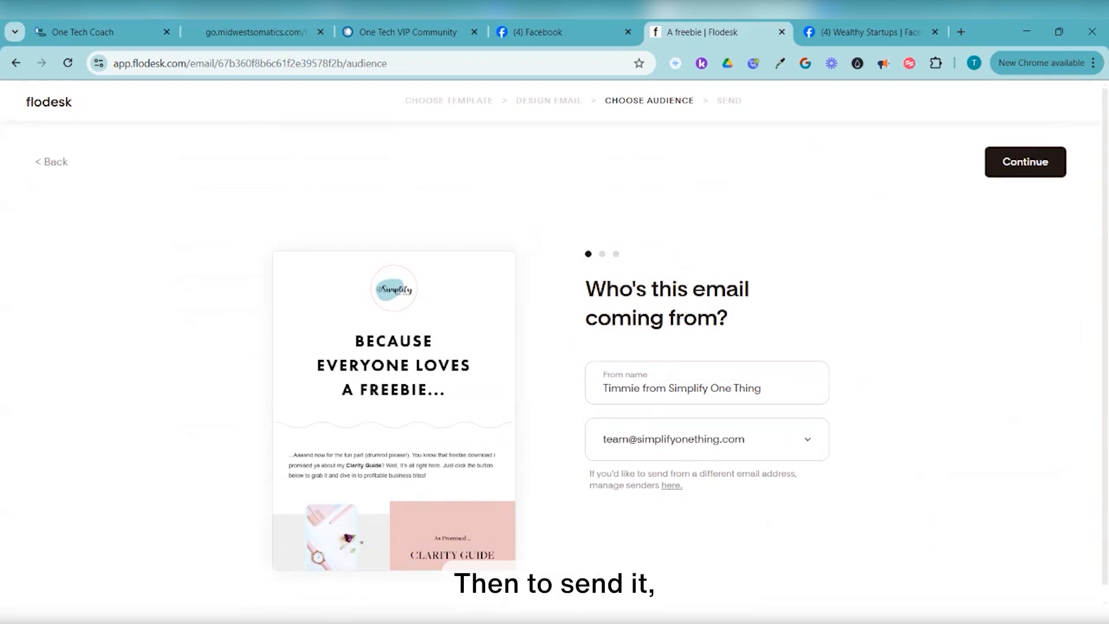
{"action": "scroll", "coordinate": [554, 341], "scroll_direction": "down", "scroll_amount": 1}
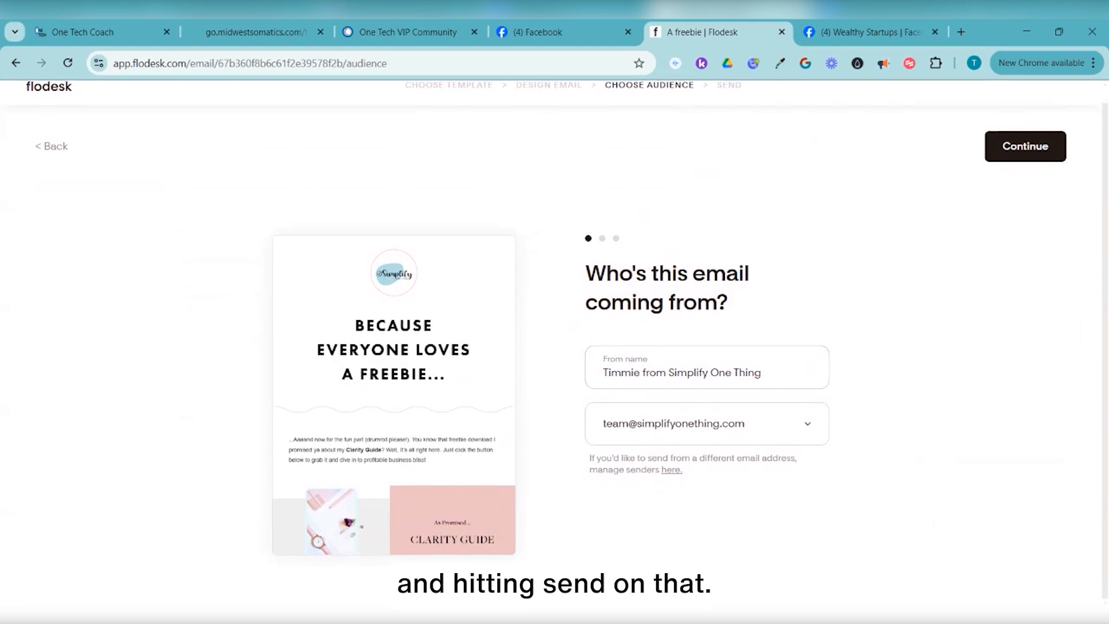
{"action": "scroll", "coordinate": [554, 341], "scroll_direction": "up", "scroll_amount": 1}
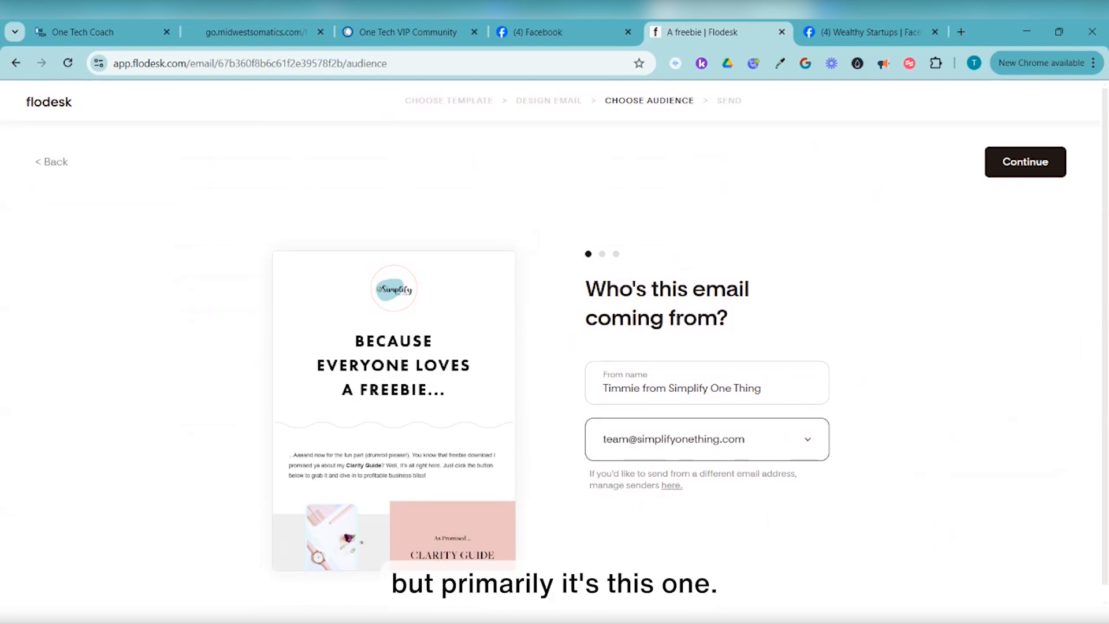
{"action": "left_click", "coordinate": [1025, 163]}
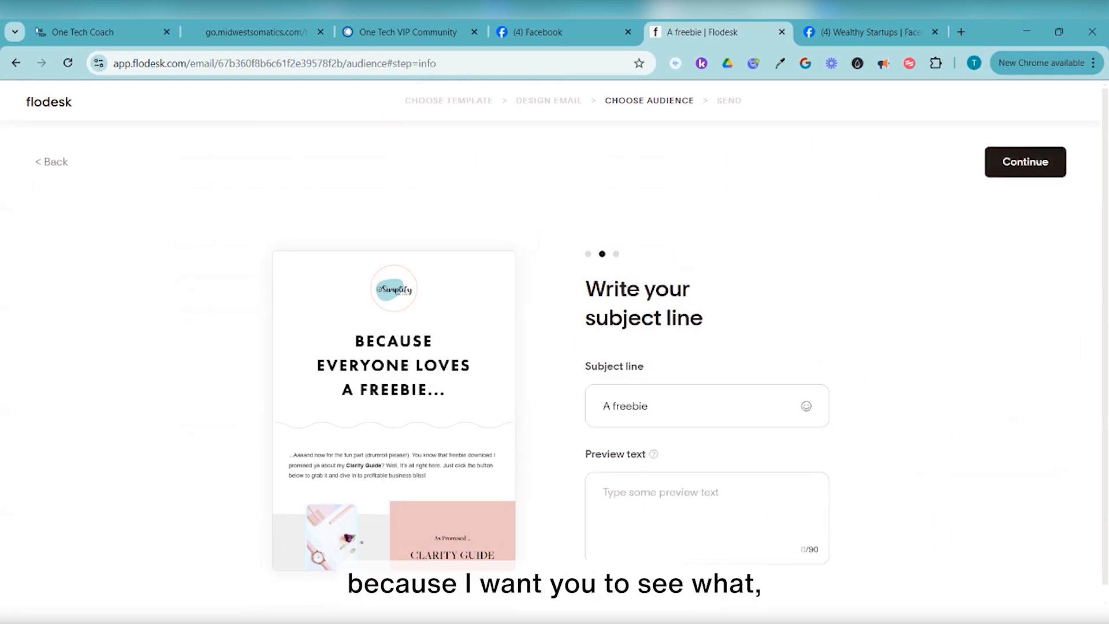
Set subject 'Here is the Clarity Guide that you requested ...' and preview 'Clarity in business is a beautiful thing ...'
{"action": "key", "text": "ctrl+a"}
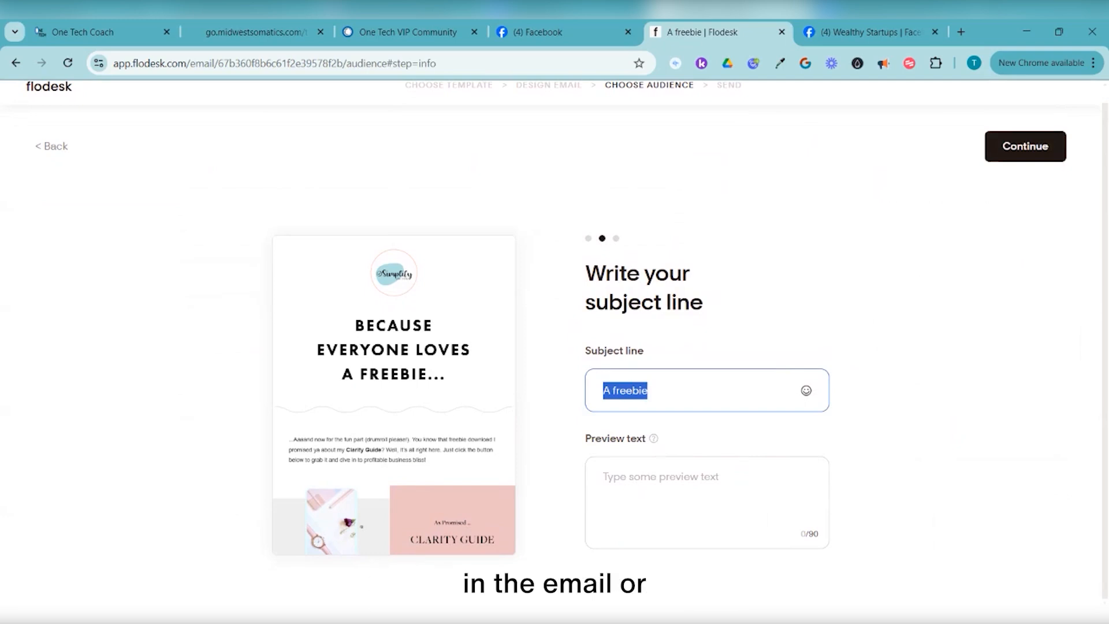
{"action": "type", "text": "Here is the "}
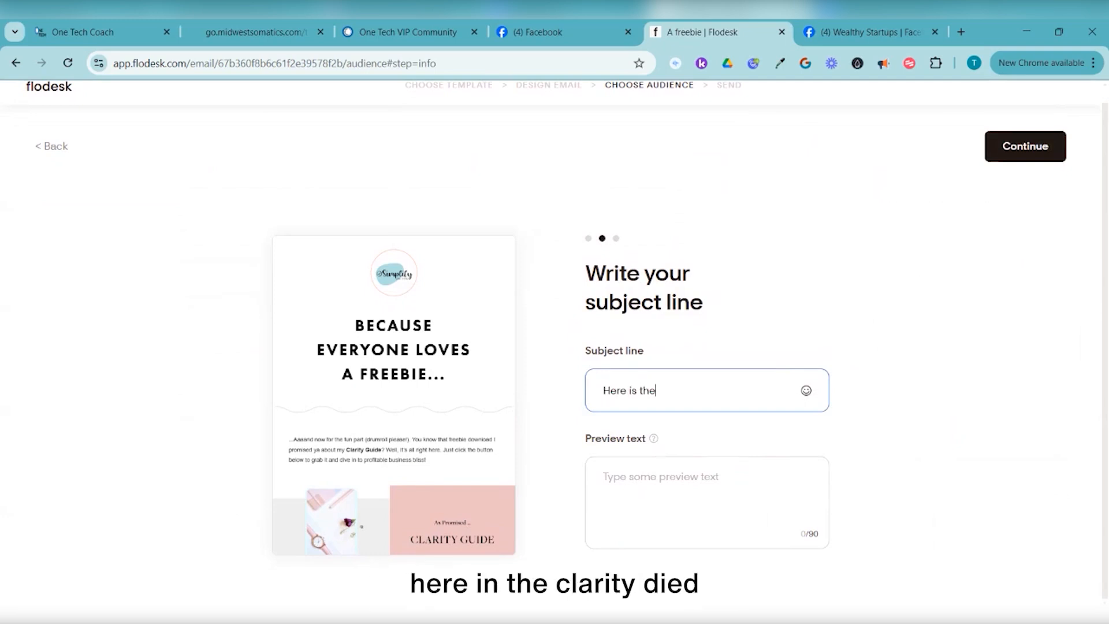
{"action": "type", "text": "Clarity Guide that your"}
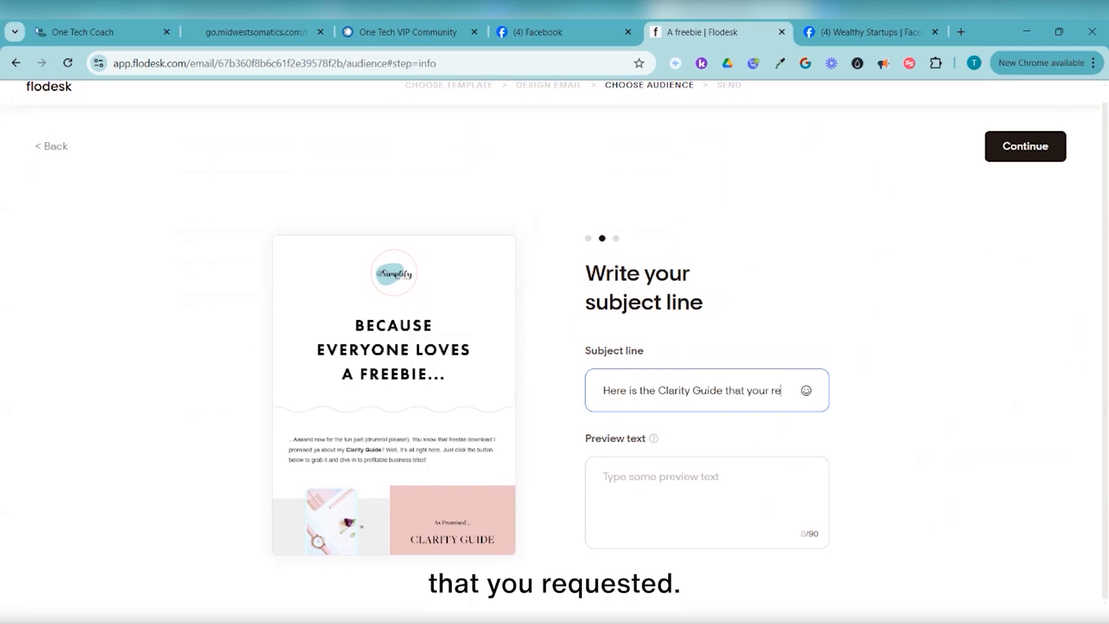
{"action": "key", "text": "BackSpace"}
{"action": "type", "text": "requested ..."}
{"action": "key", "text": "Tab"}
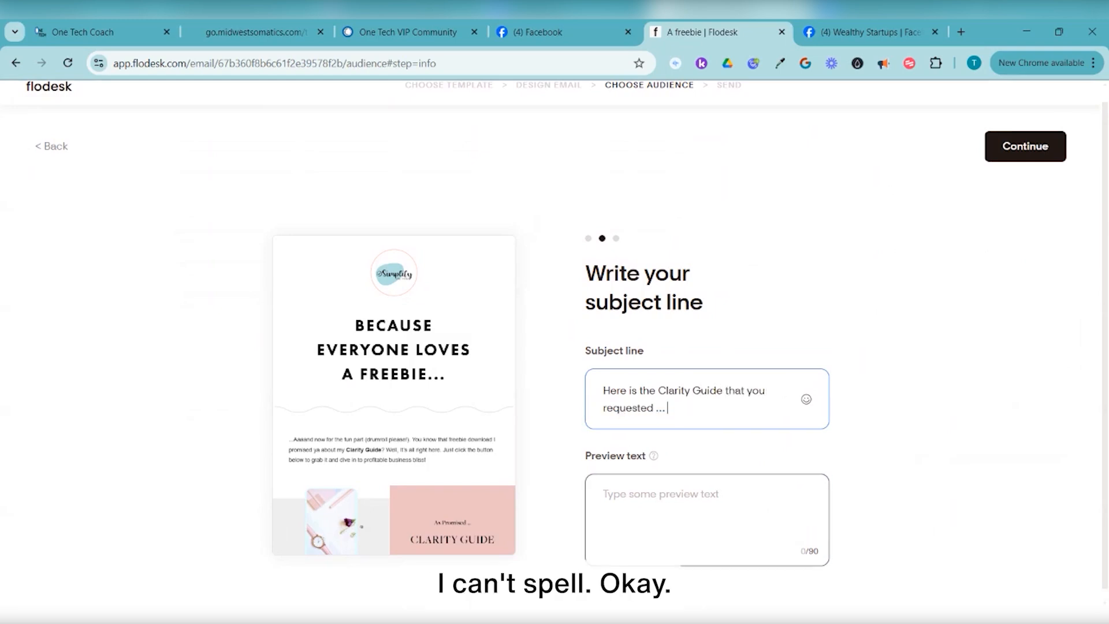
{"action": "type", "text": "Clari"}
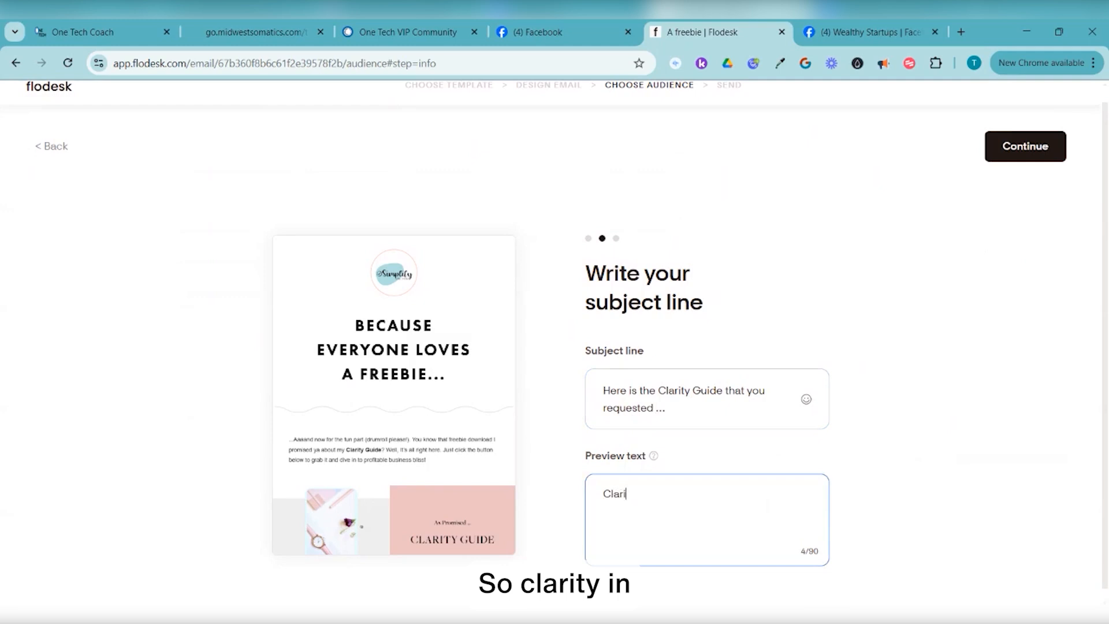
{"action": "type", "text": "ty in business"}
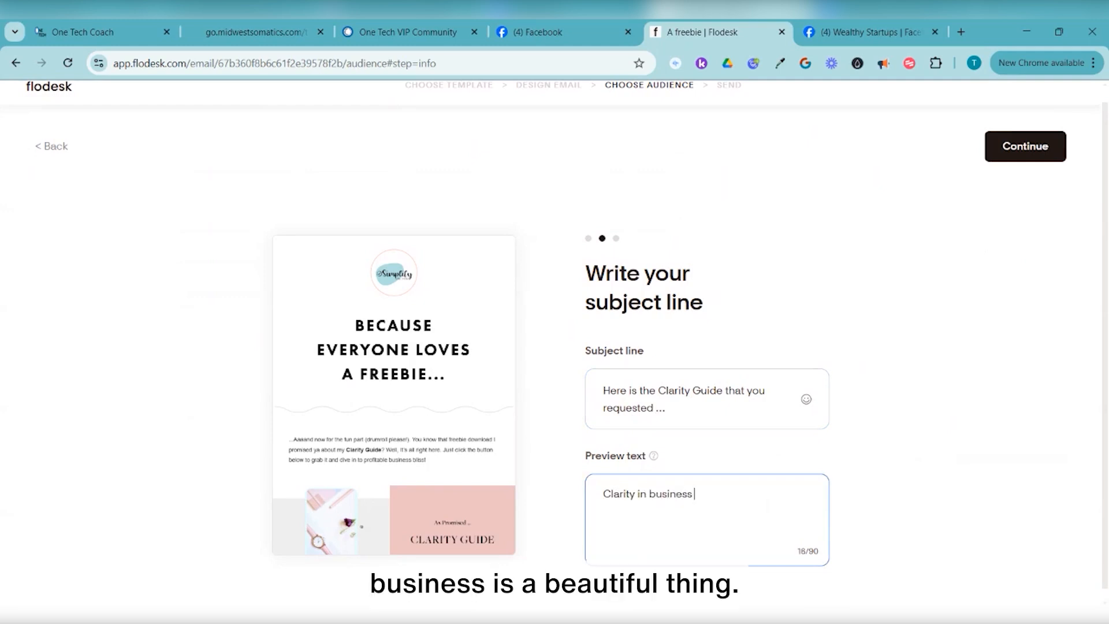
{"action": "type", "text": " is a beautiful thing ... use this guide to ..."}
{"action": "scroll", "coordinate": [554, 347], "scroll_direction": "down", "scroll_amount": 1}
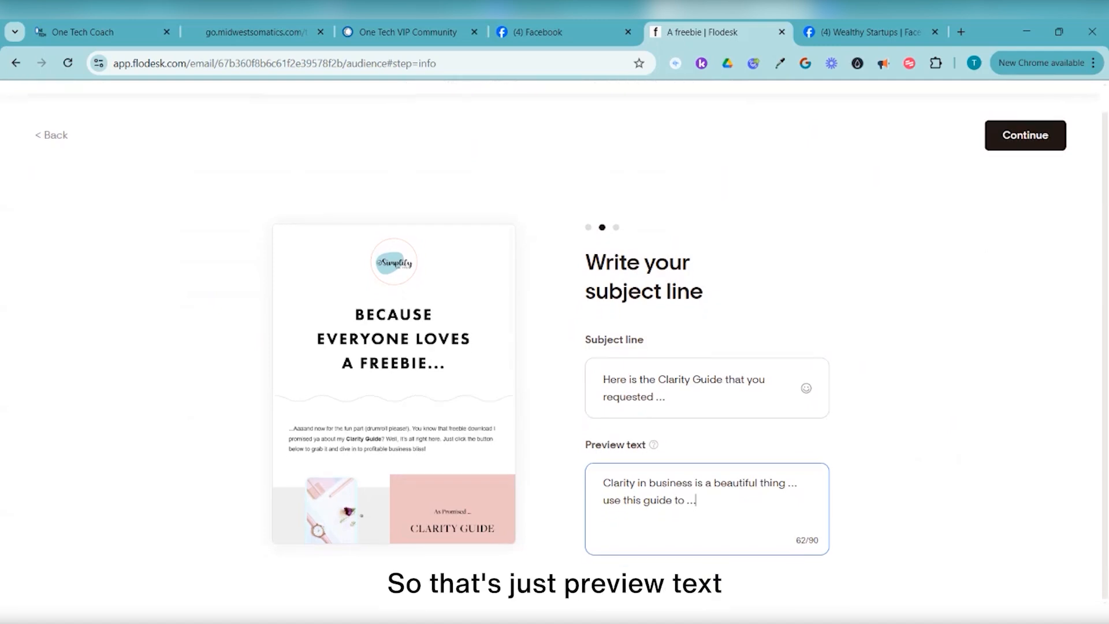
{"action": "scroll", "coordinate": [555, 347], "scroll_direction": "up", "scroll_amount": 1}
{"action": "left_click", "coordinate": [1026, 162]}
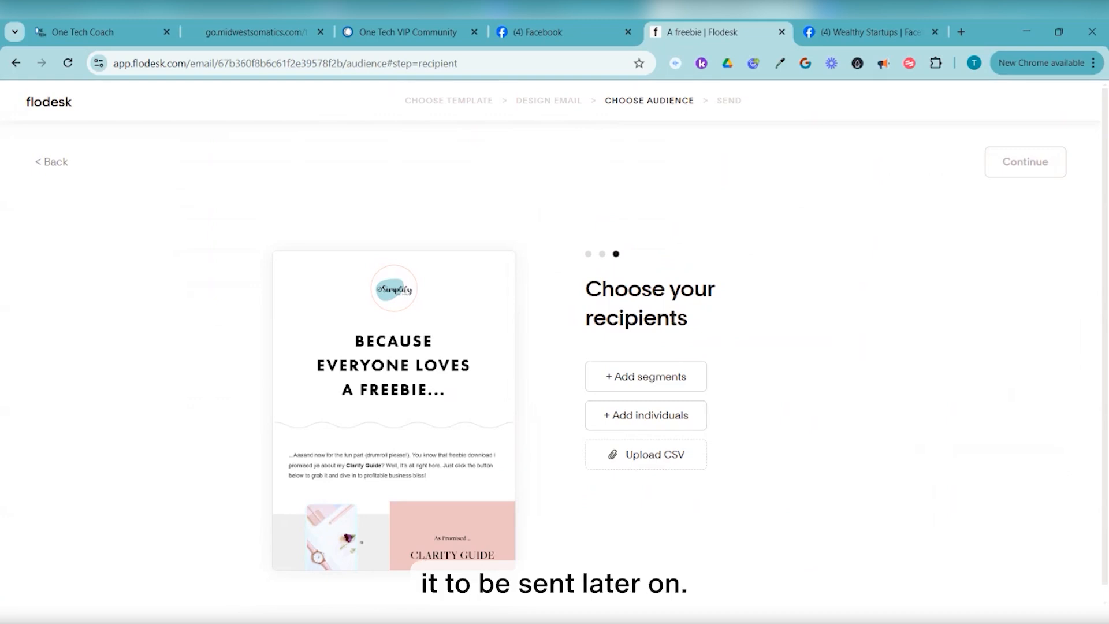
Add the Testers segment as recipients, save, and return to My emails with the draft
{"action": "left_click", "coordinate": [646, 376]}
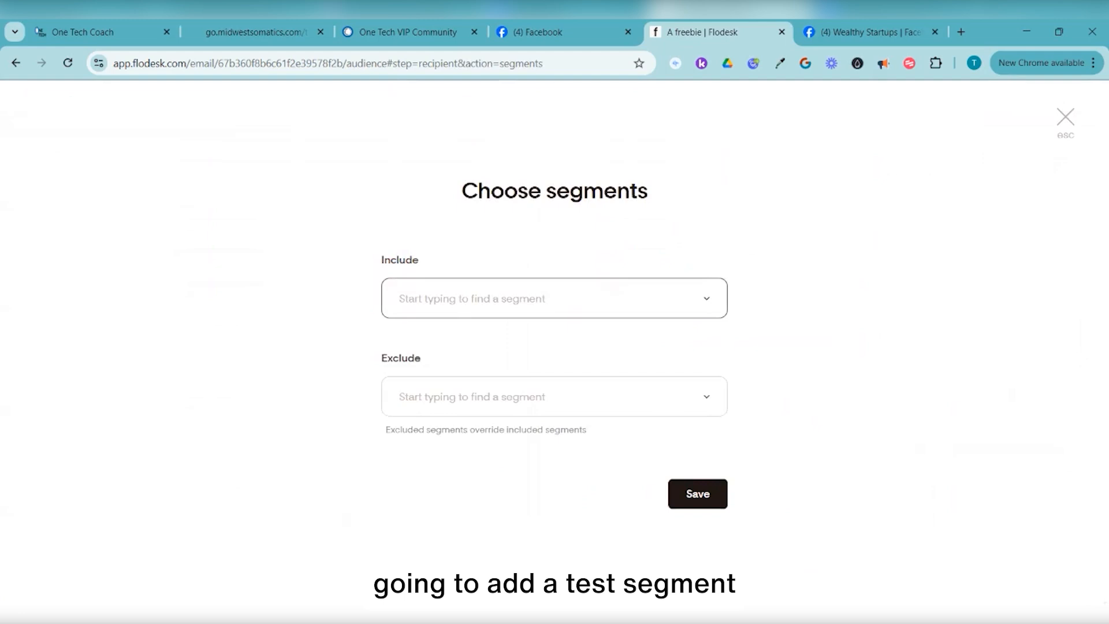
{"action": "type", "text": "e"}
{"action": "key", "text": "BackSpace"}
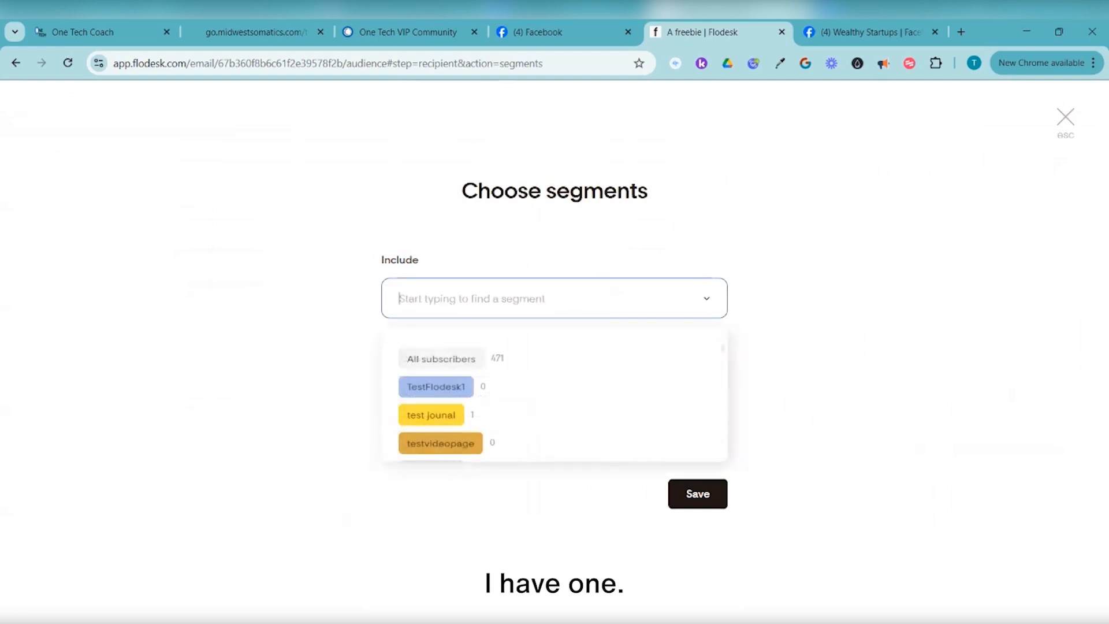
{"action": "type", "text": "test"}
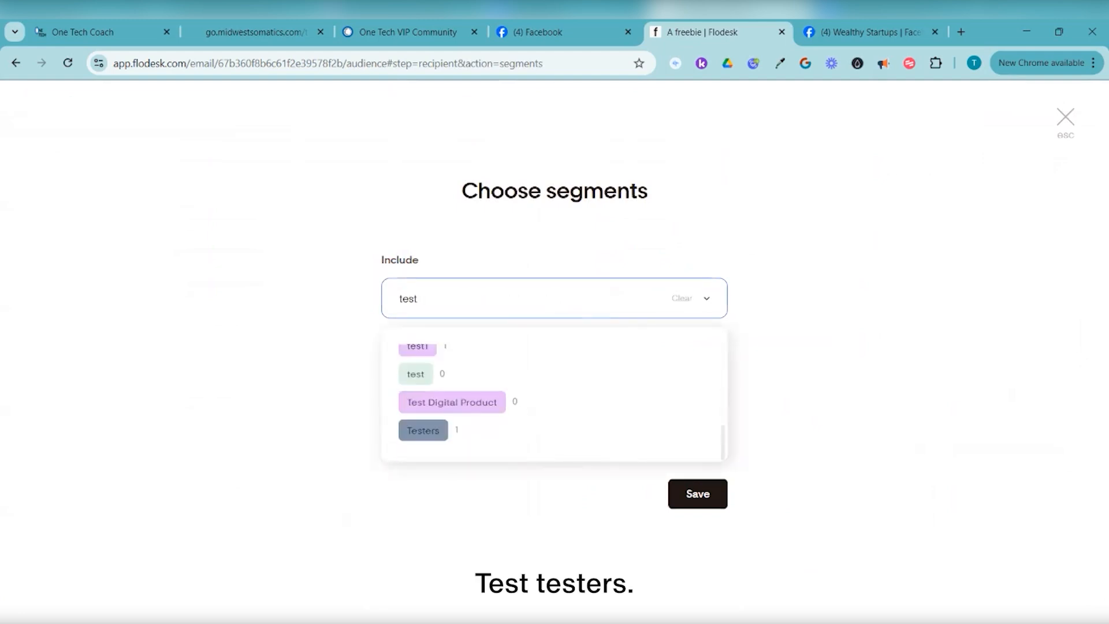
{"action": "key", "text": "Return"}
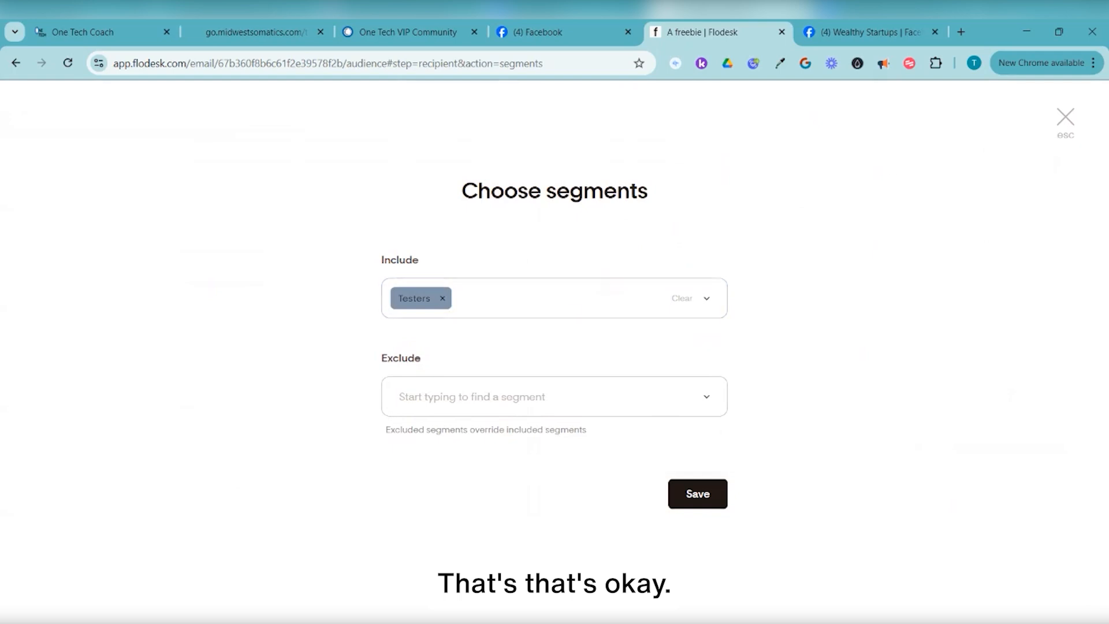
{"action": "left_click", "coordinate": [554, 396]}
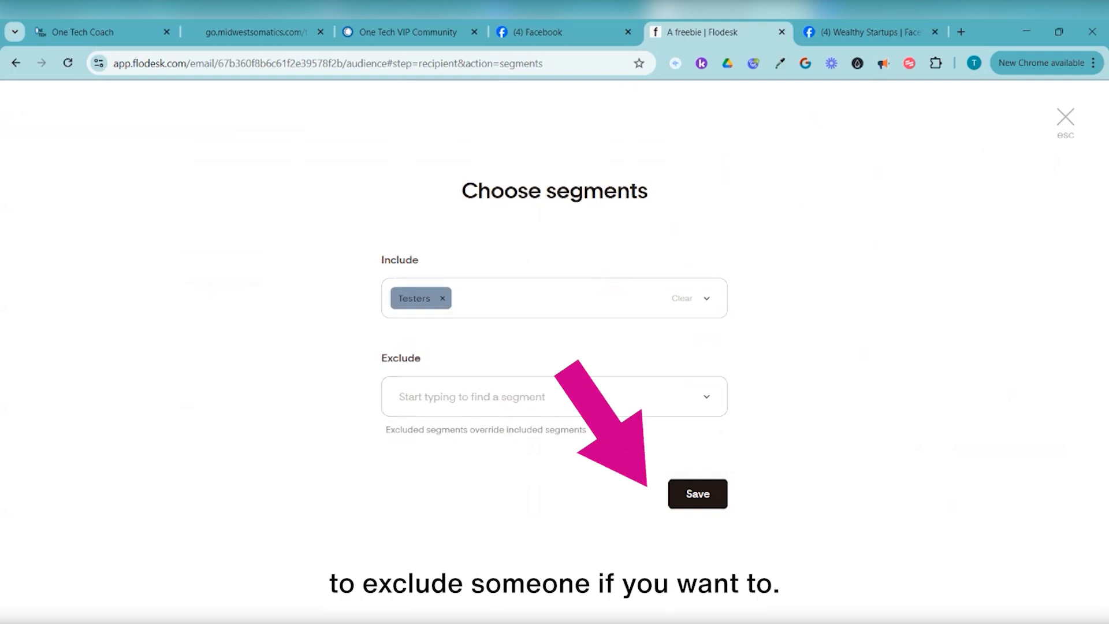
{"action": "left_click", "coordinate": [698, 493]}
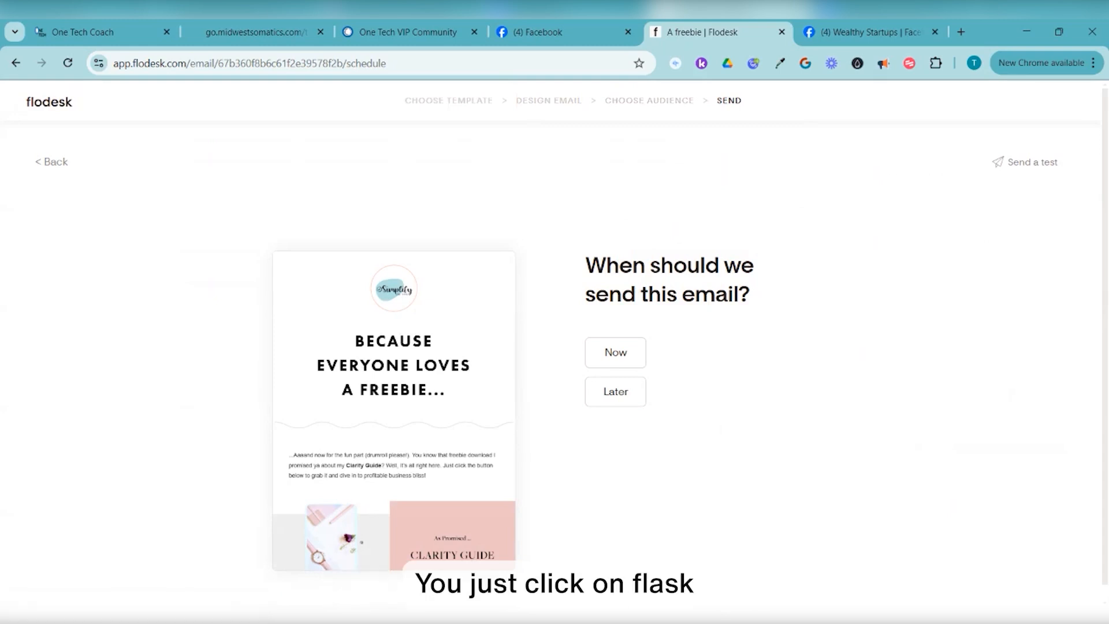
{"action": "left_click", "coordinate": [49, 101]}
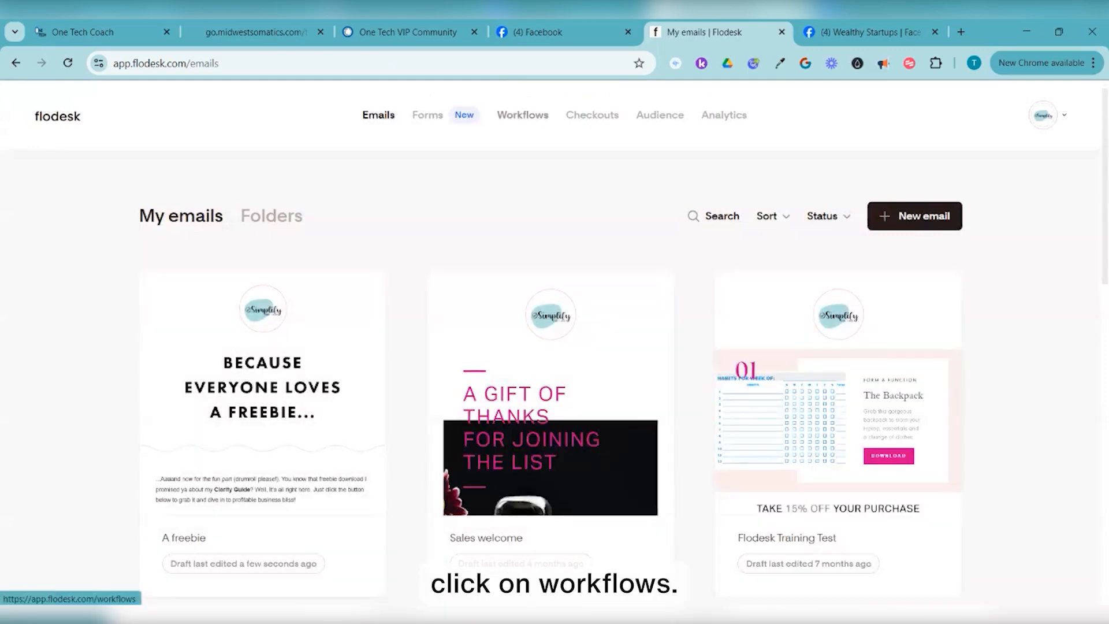
Go to Workflows and start a New workflow
{"action": "left_click", "coordinate": [523, 114]}
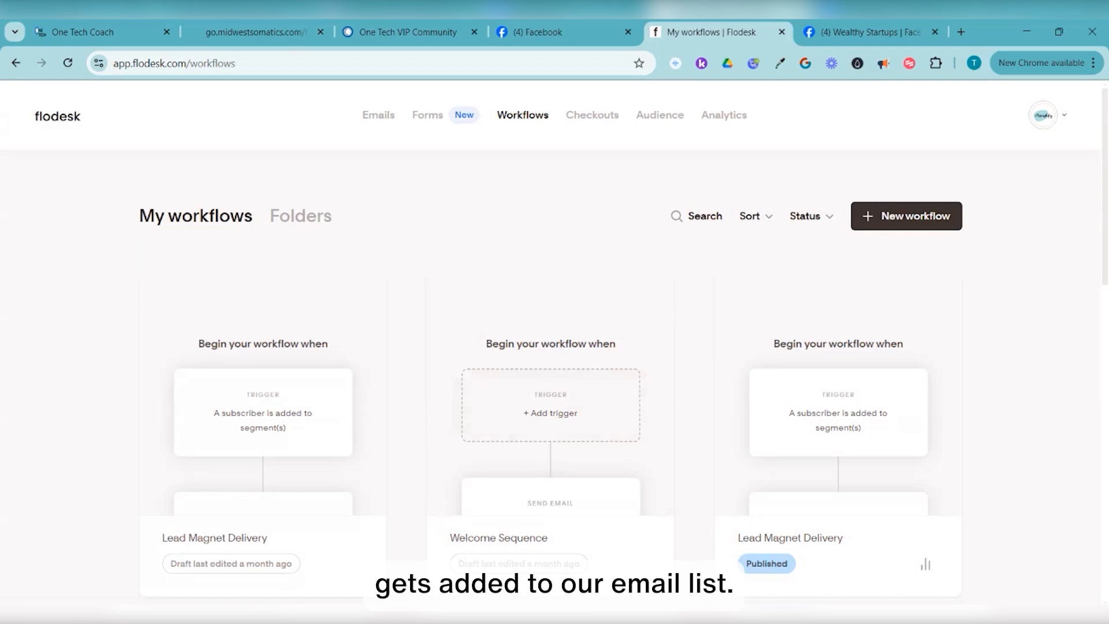
{"action": "left_click", "coordinate": [906, 216]}
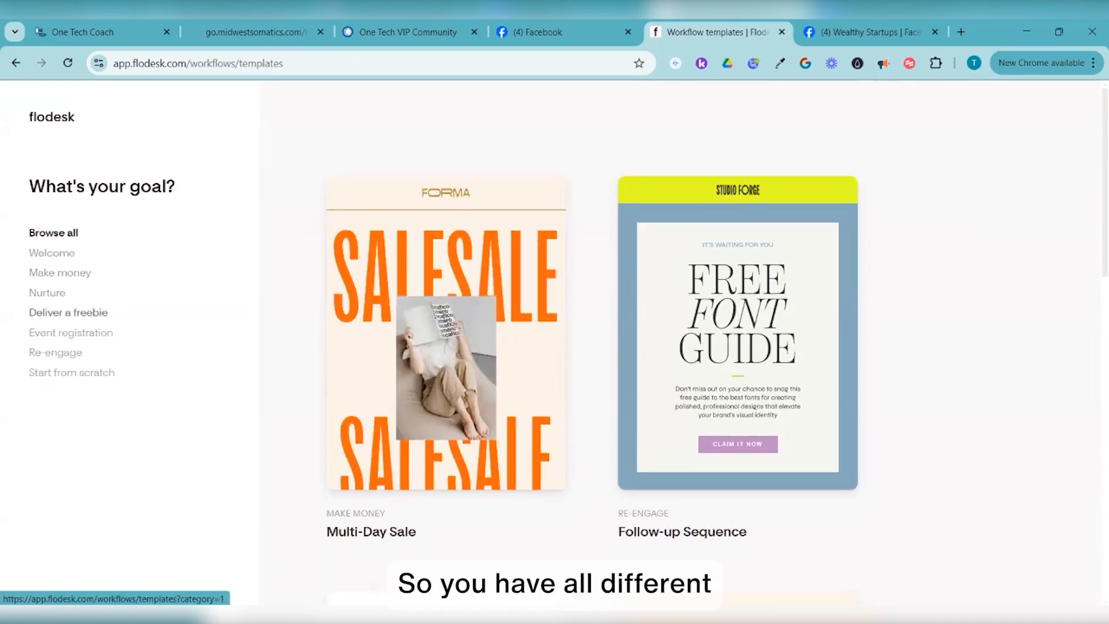
Filter templates to freebie delivery and open the Lead Magnet Delivery template's preview
{"action": "left_click", "coordinate": [68, 311]}
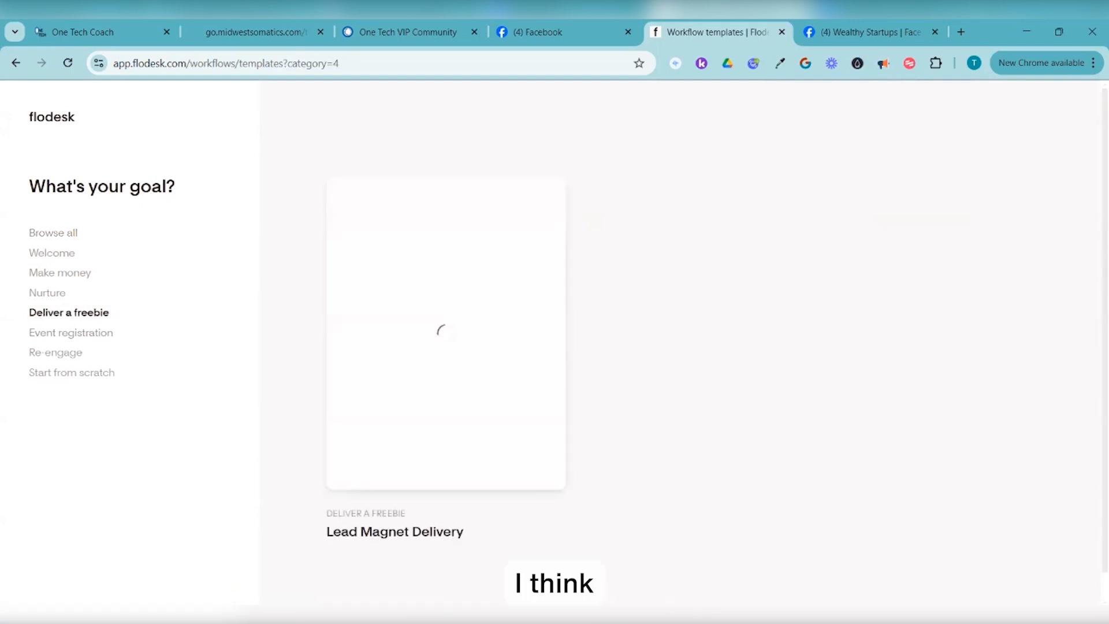
{"action": "mouse_move", "coordinate": [446, 333]}
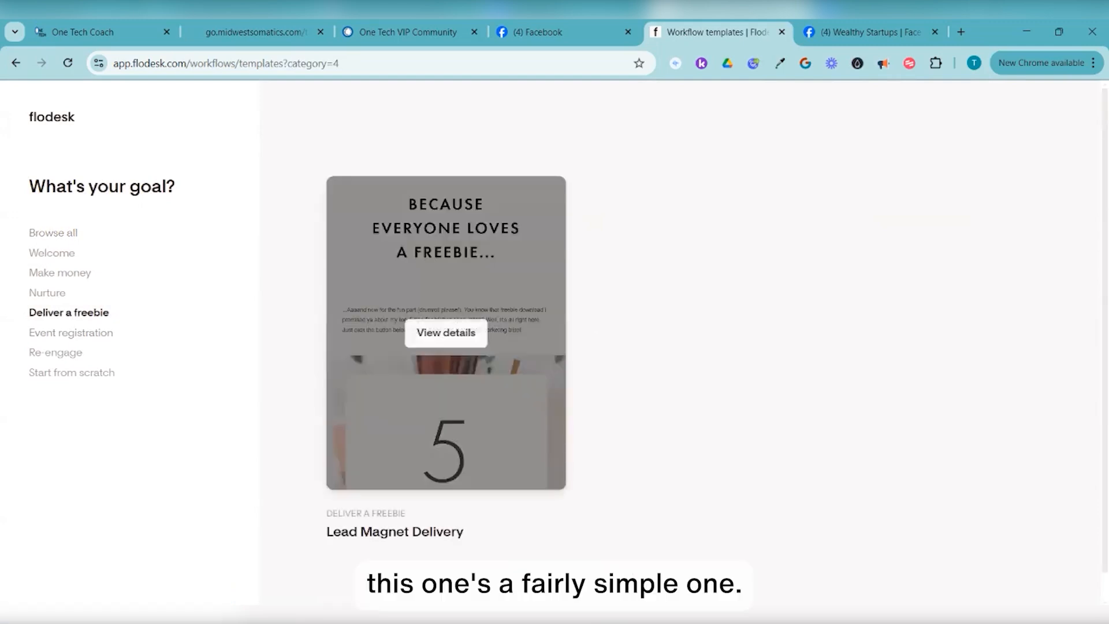
{"action": "scroll", "coordinate": [446, 334], "scroll_direction": "down", "scroll_amount": 1}
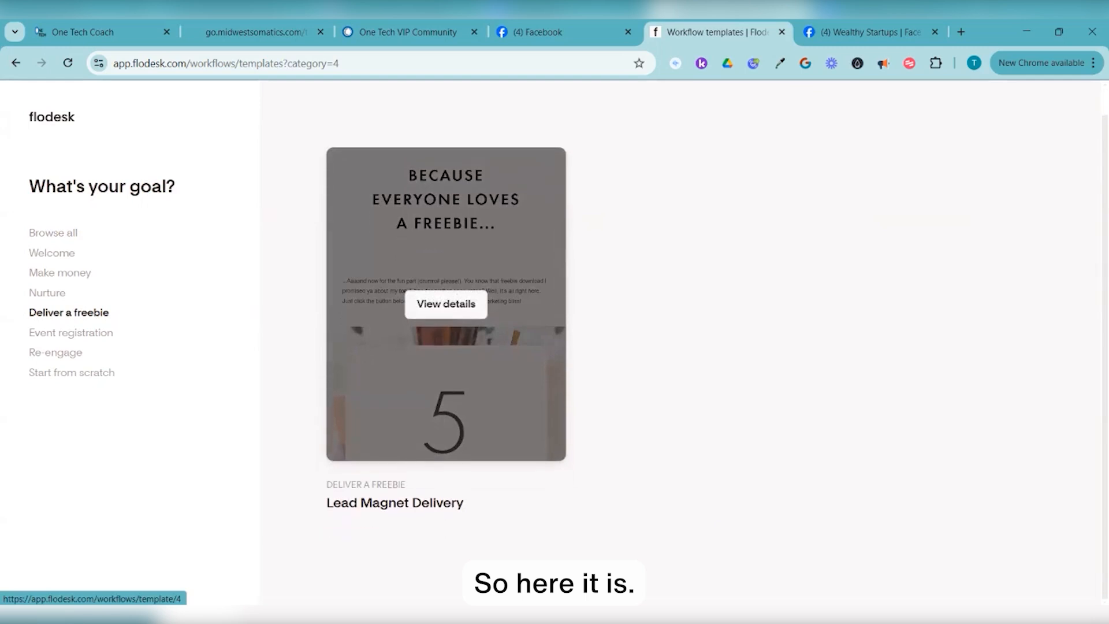
{"action": "scroll", "coordinate": [446, 312], "scroll_direction": "up", "scroll_amount": 1}
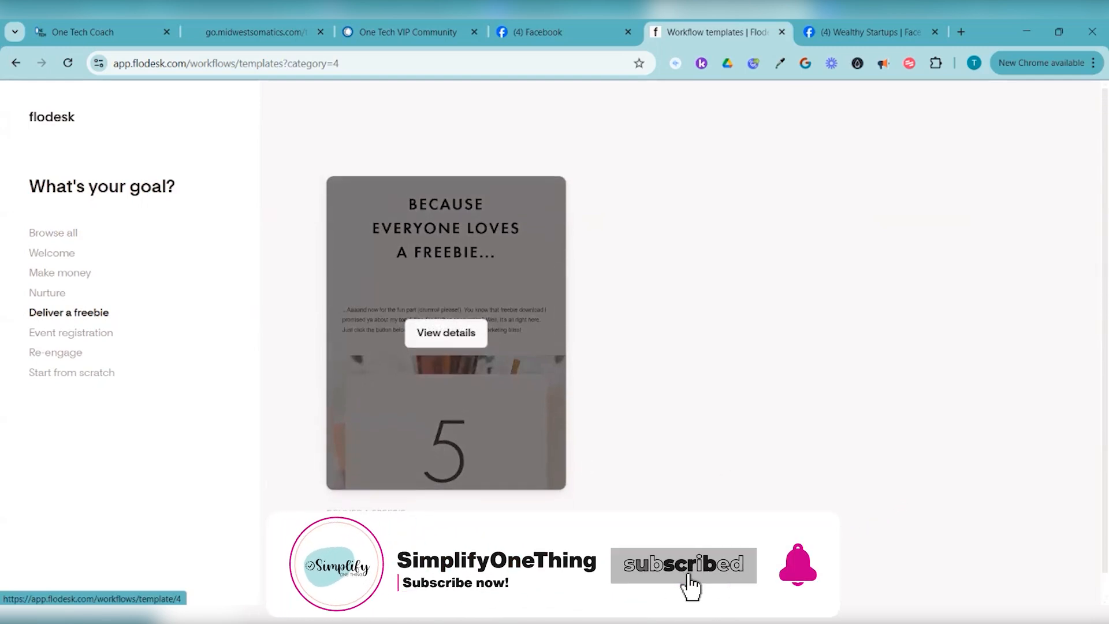
{"action": "left_click", "coordinate": [446, 333]}
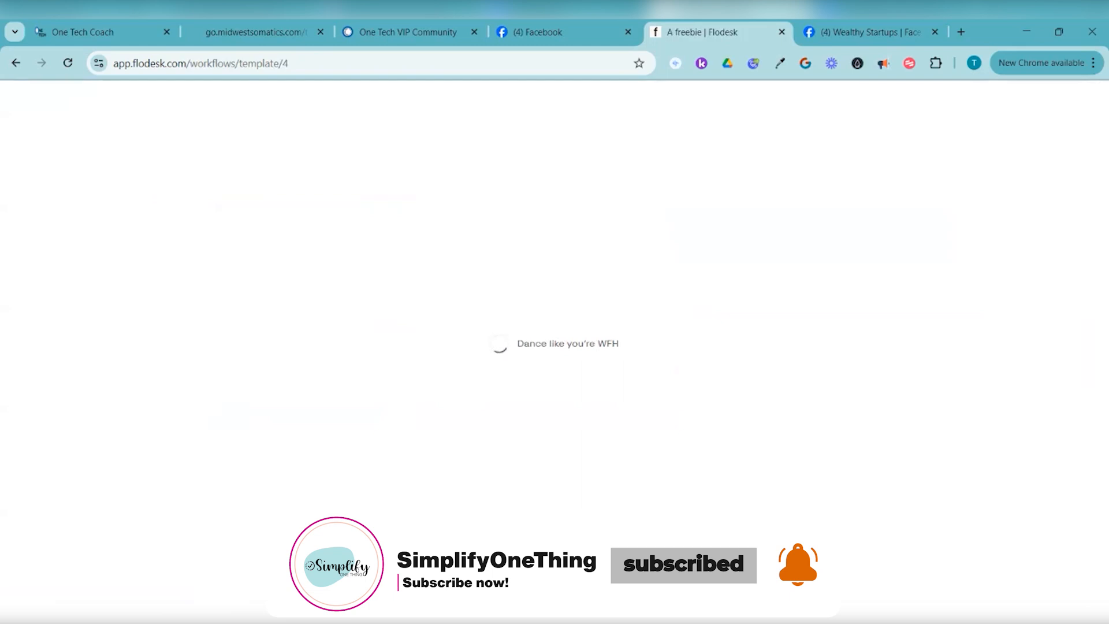
{"action": "scroll", "coordinate": [555, 346], "scroll_direction": "down", "scroll_amount": 3}
{"action": "scroll", "coordinate": [392, 312], "scroll_direction": "down", "scroll_amount": 5}
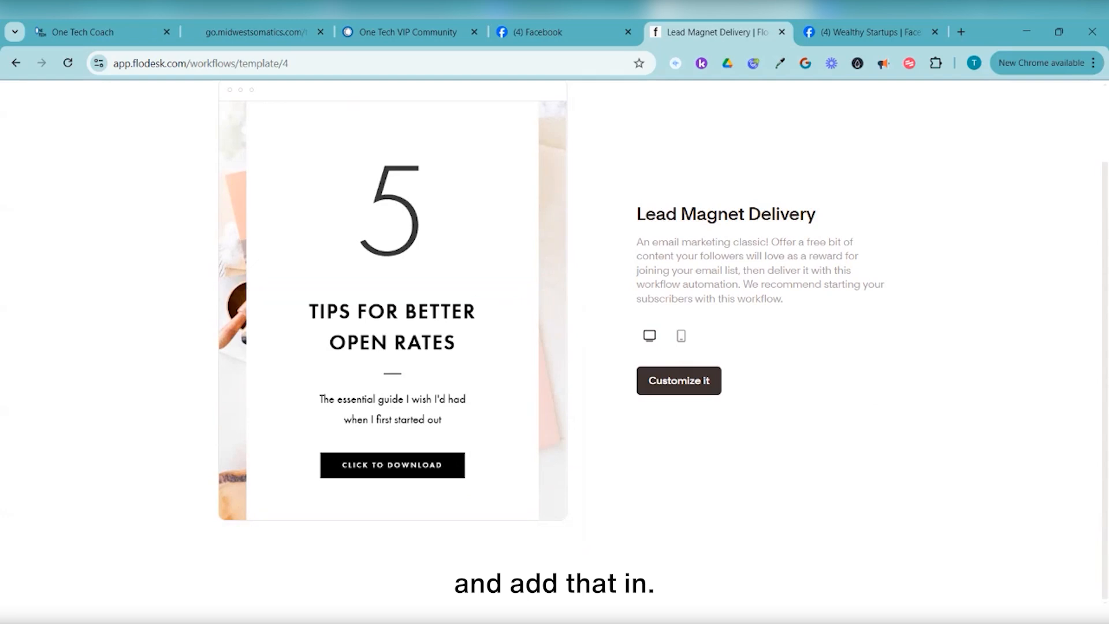
Customize the Lead Magnet Delivery template and review its trigger, A freebie email and exit steps
{"action": "left_click", "coordinate": [677, 373]}
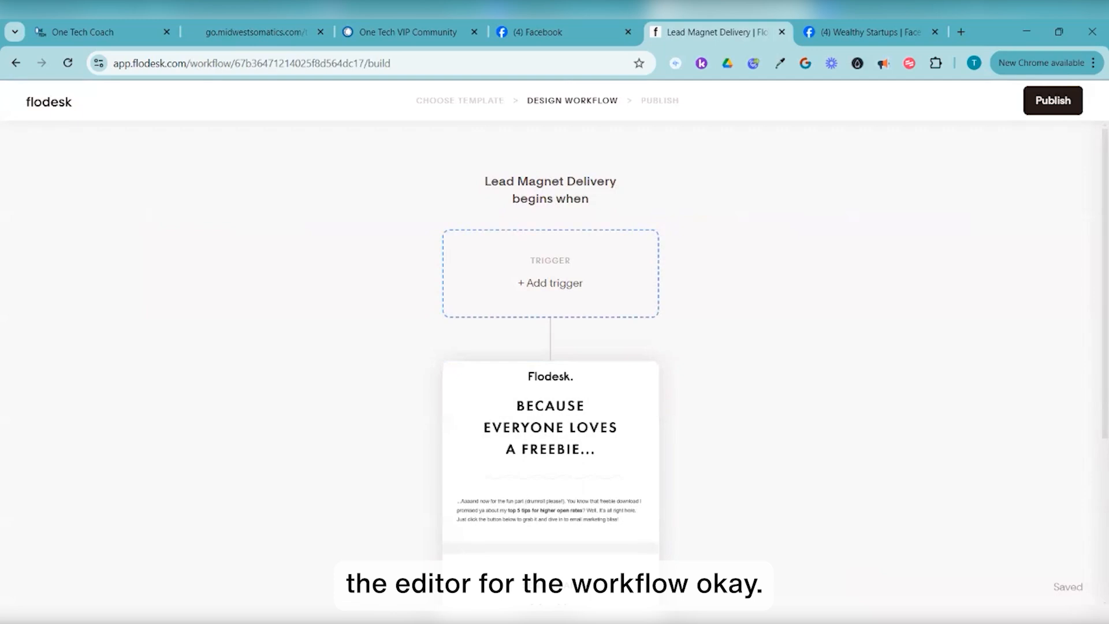
{"action": "scroll", "coordinate": [551, 346], "scroll_direction": "down", "scroll_amount": 4}
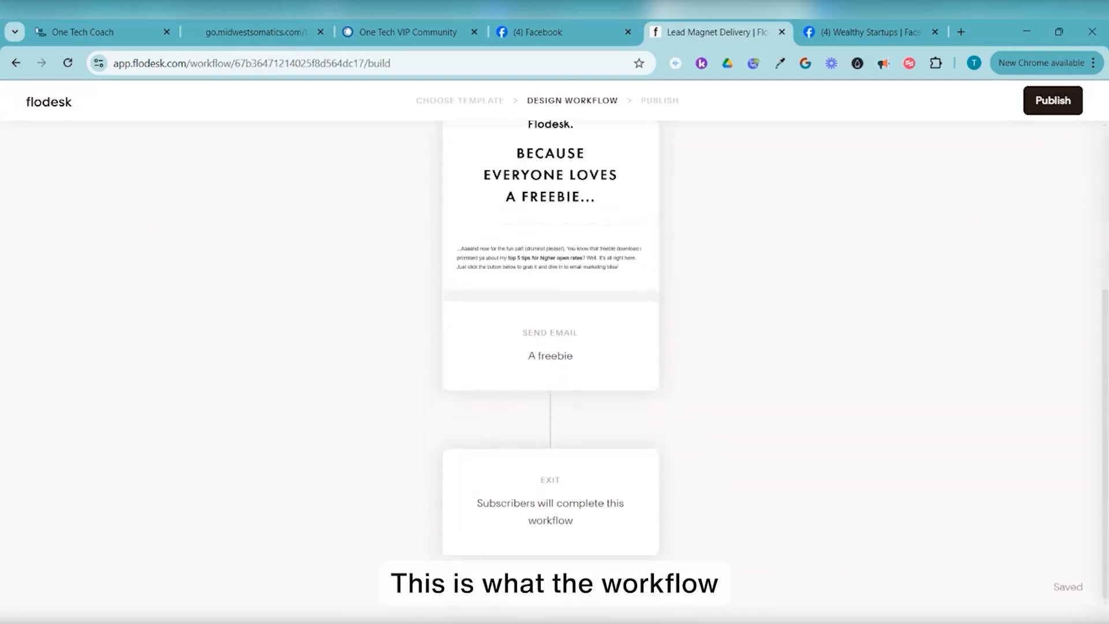
{"action": "scroll", "coordinate": [550, 346], "scroll_direction": "up", "scroll_amount": 4}
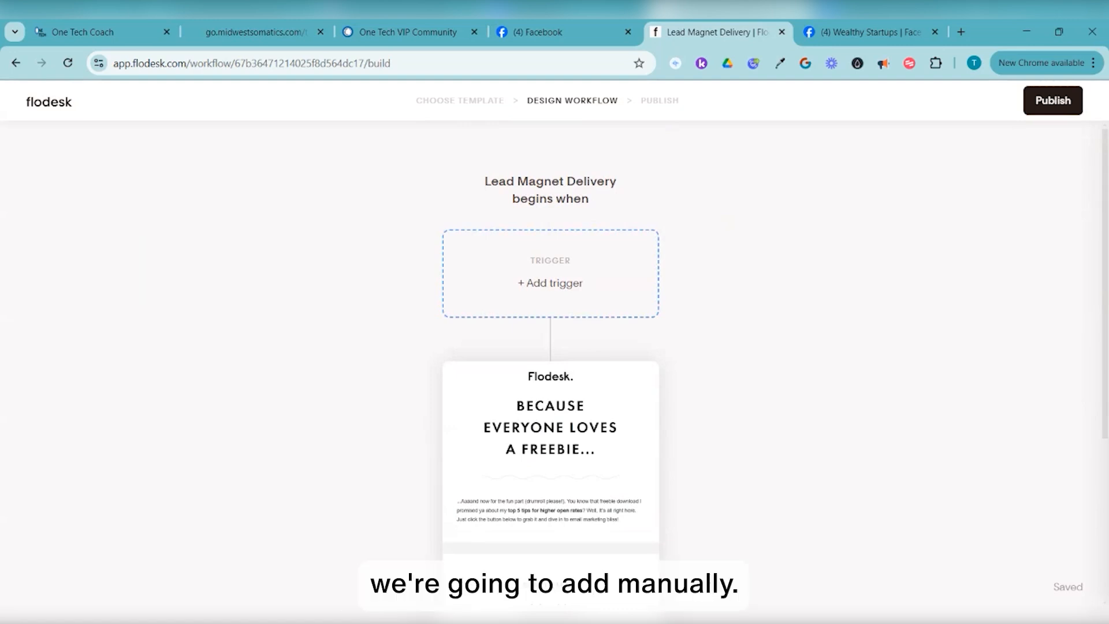
Add a workflow trigger of type 'A subscriber is added to segment(s)'
{"action": "left_click", "coordinate": [550, 283]}
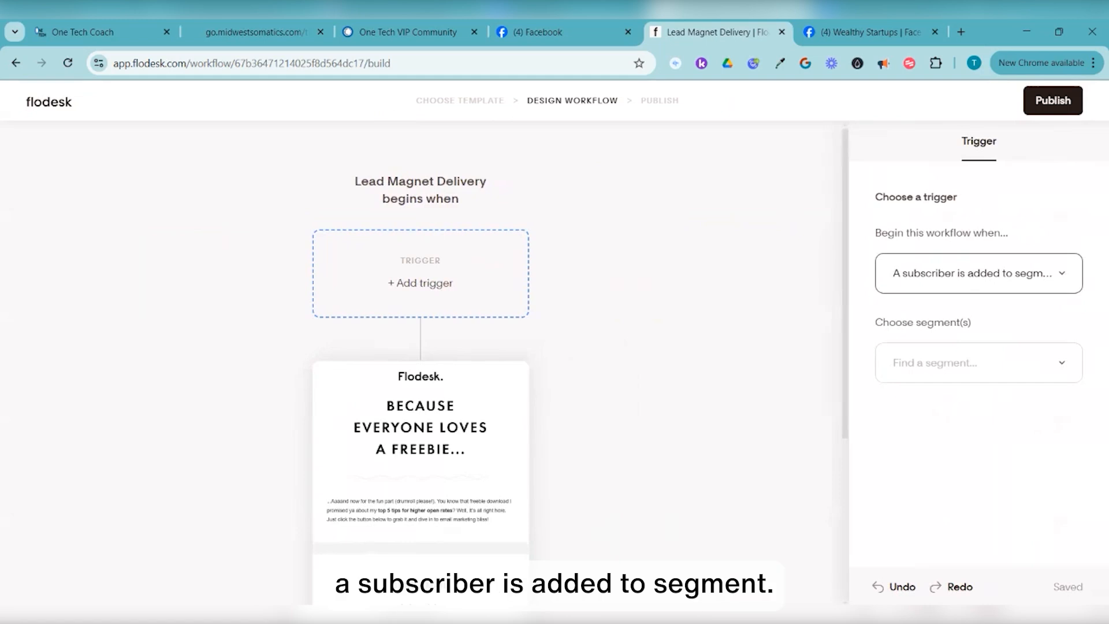
{"action": "left_click", "coordinate": [979, 274]}
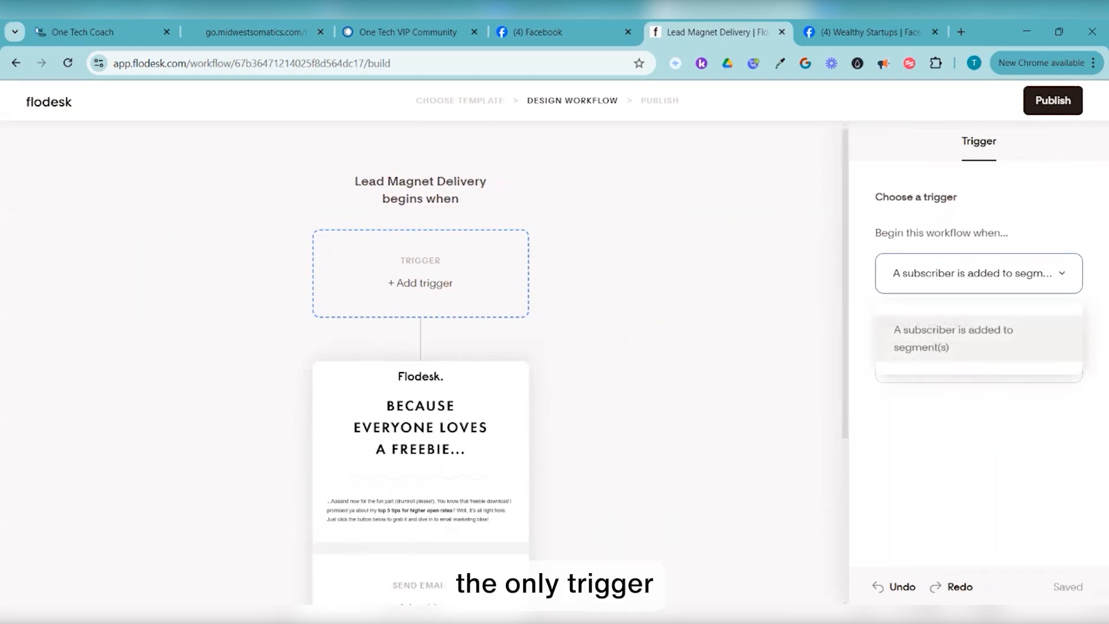
{"action": "left_click", "coordinate": [977, 346]}
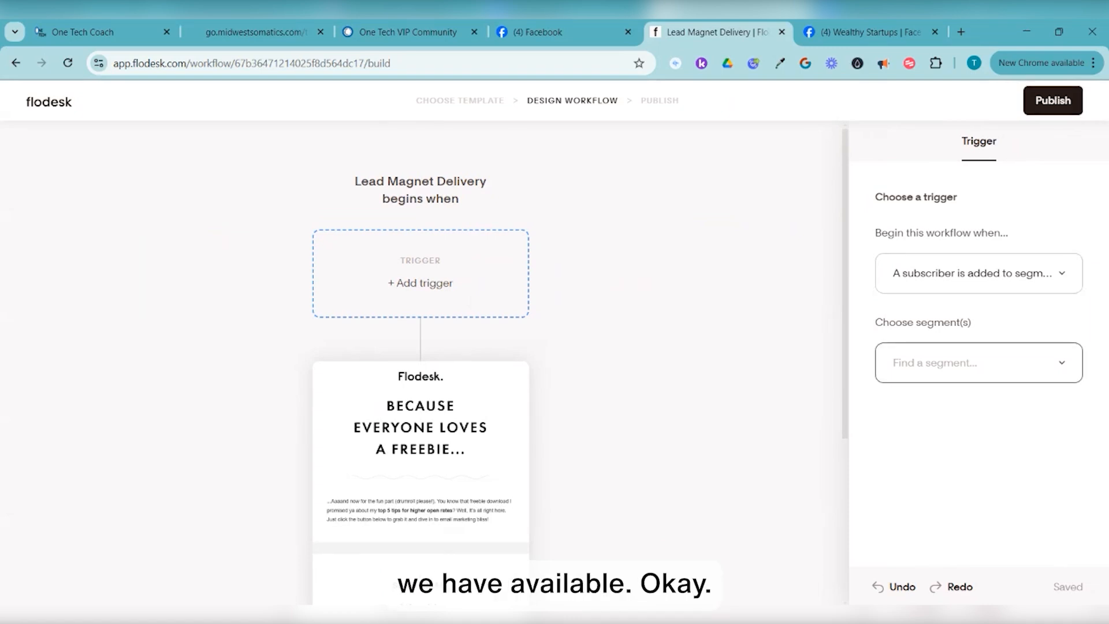
Search the segments and select TestFlodesk1 as the trigger segment
{"action": "type", "text": "clari"}
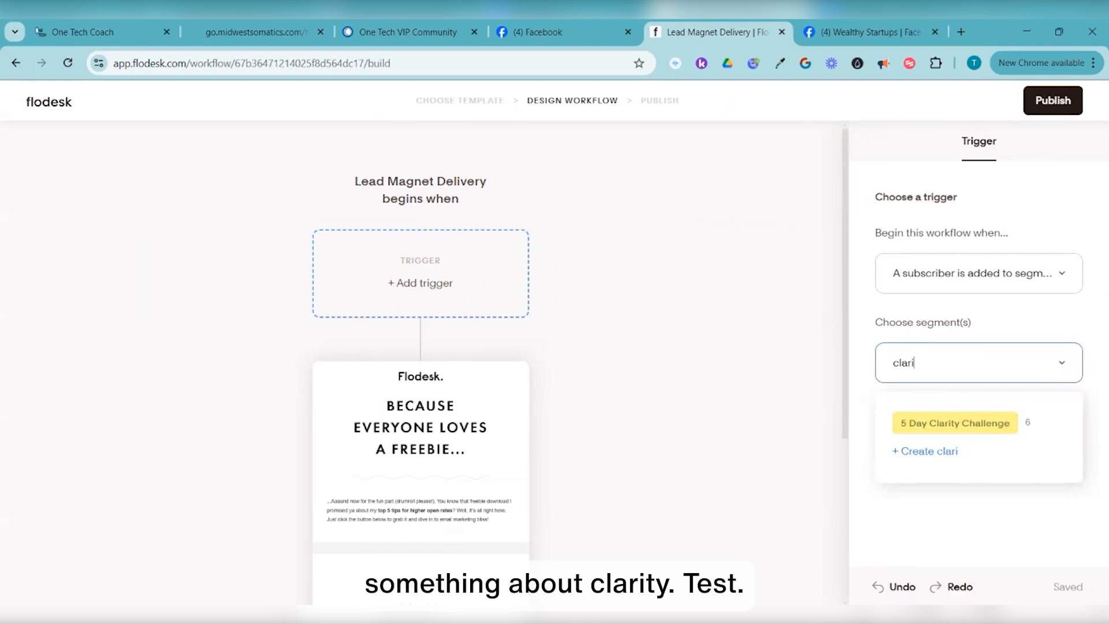
{"action": "key", "text": "ctrl+a"}
{"action": "type", "text": "test"}
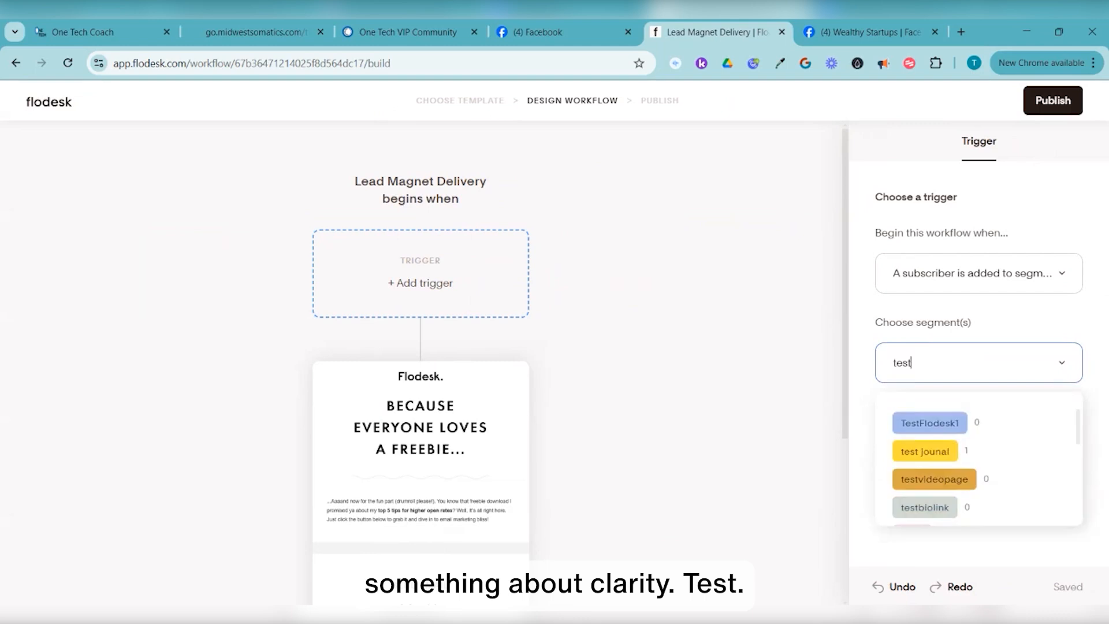
{"action": "scroll", "coordinate": [979, 463], "scroll_direction": "down", "scroll_amount": 5}
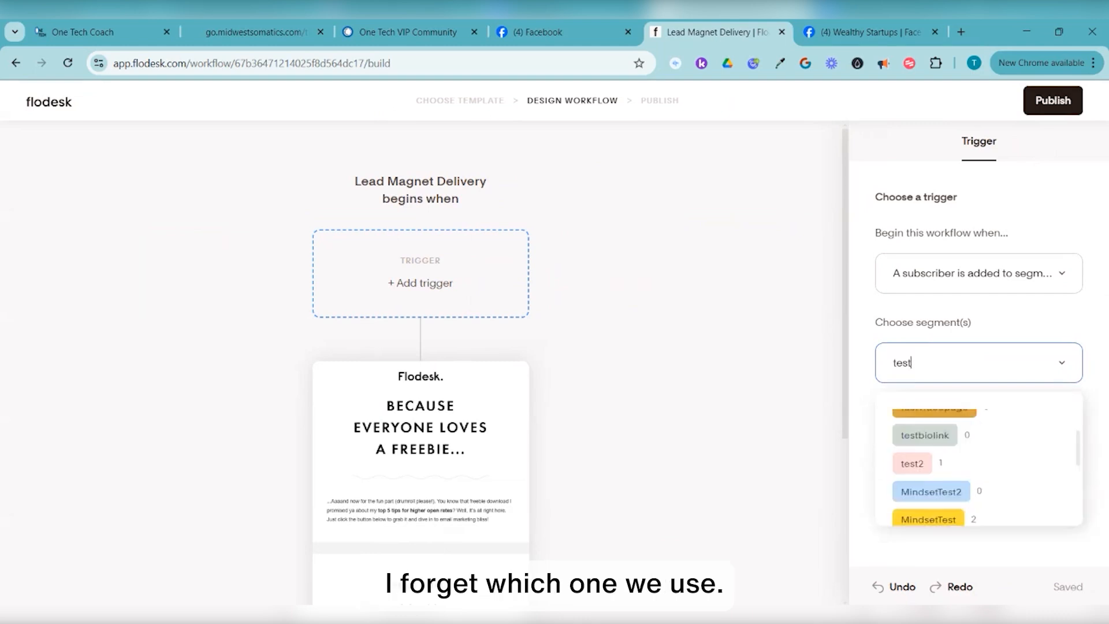
{"action": "scroll", "coordinate": [979, 463], "scroll_direction": "up", "scroll_amount": 5}
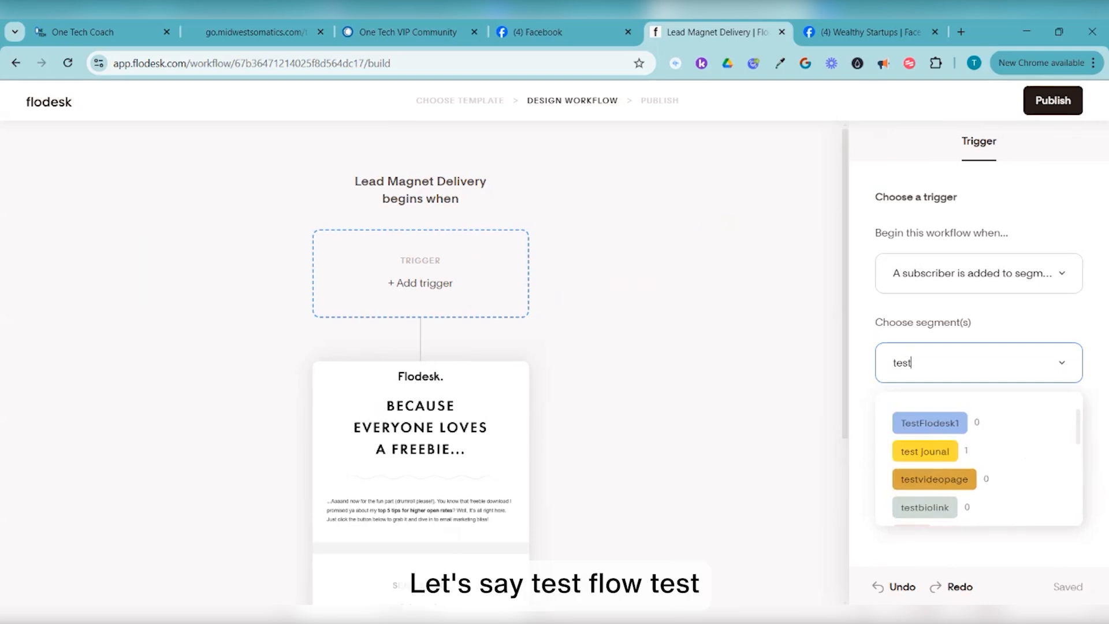
{"action": "left_click", "coordinate": [930, 422]}
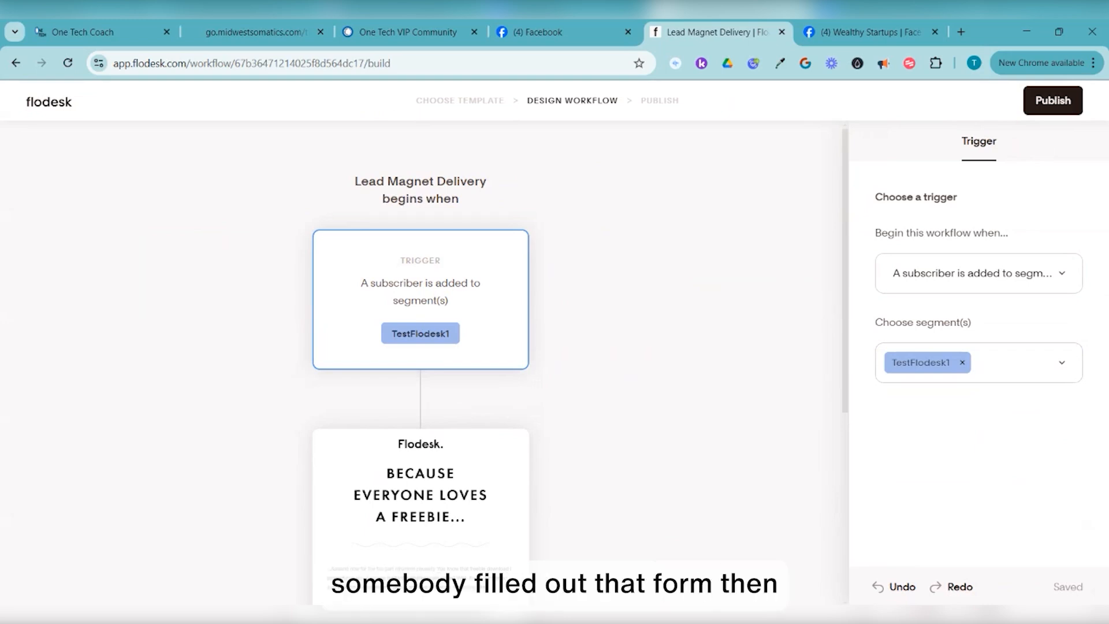
{"action": "scroll", "coordinate": [421, 346], "scroll_direction": "down", "scroll_amount": 2}
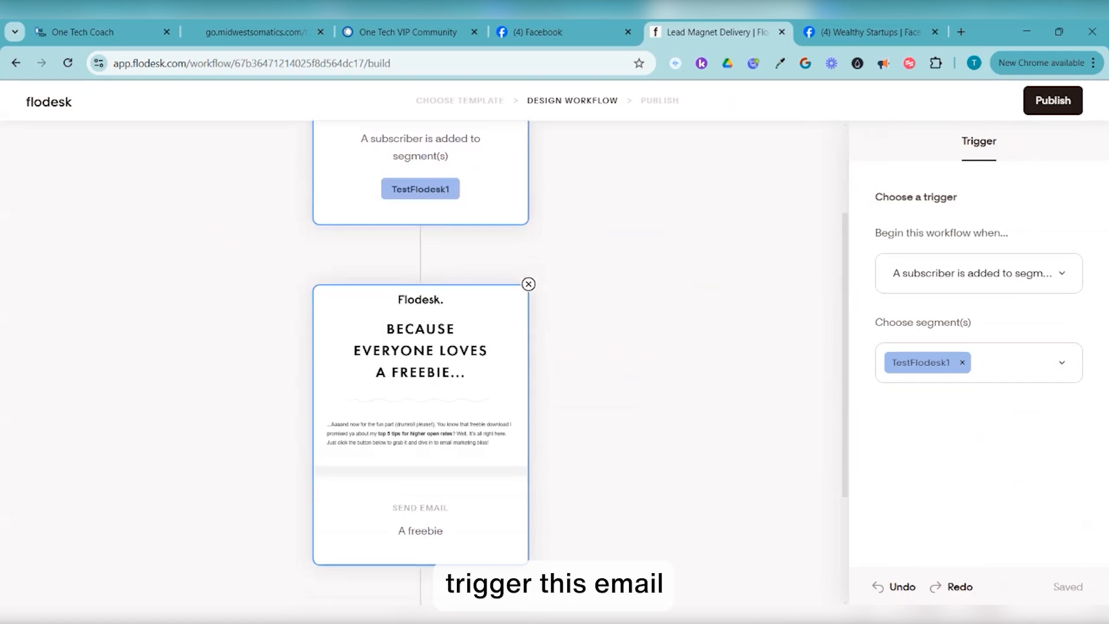
{"action": "scroll", "coordinate": [421, 346], "scroll_direction": "down", "scroll_amount": 3}
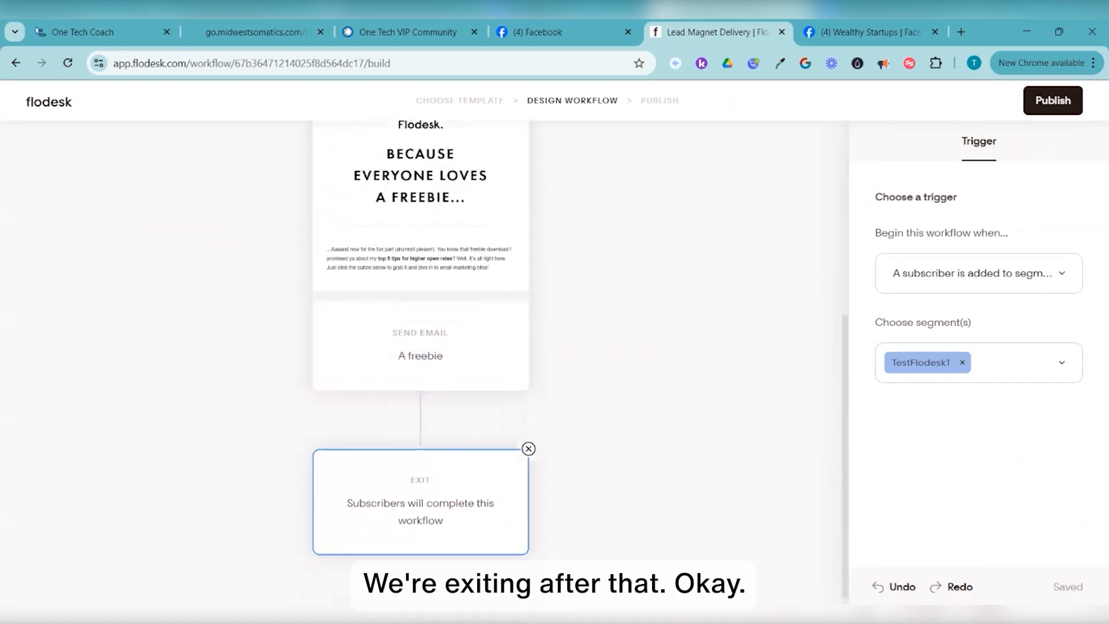
{"action": "scroll", "coordinate": [420, 346], "scroll_direction": "up", "scroll_amount": 1}
Set the Send Email step to a copy of the existing 'A freebie' email
{"action": "left_click", "coordinate": [420, 322]}
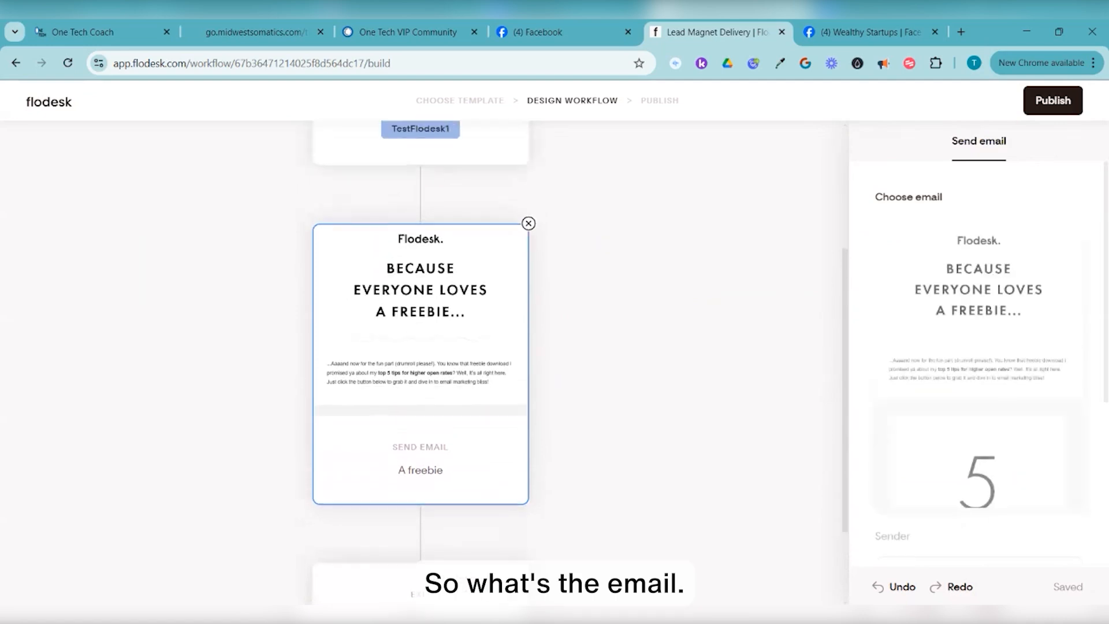
{"action": "mouse_move", "coordinate": [979, 367]}
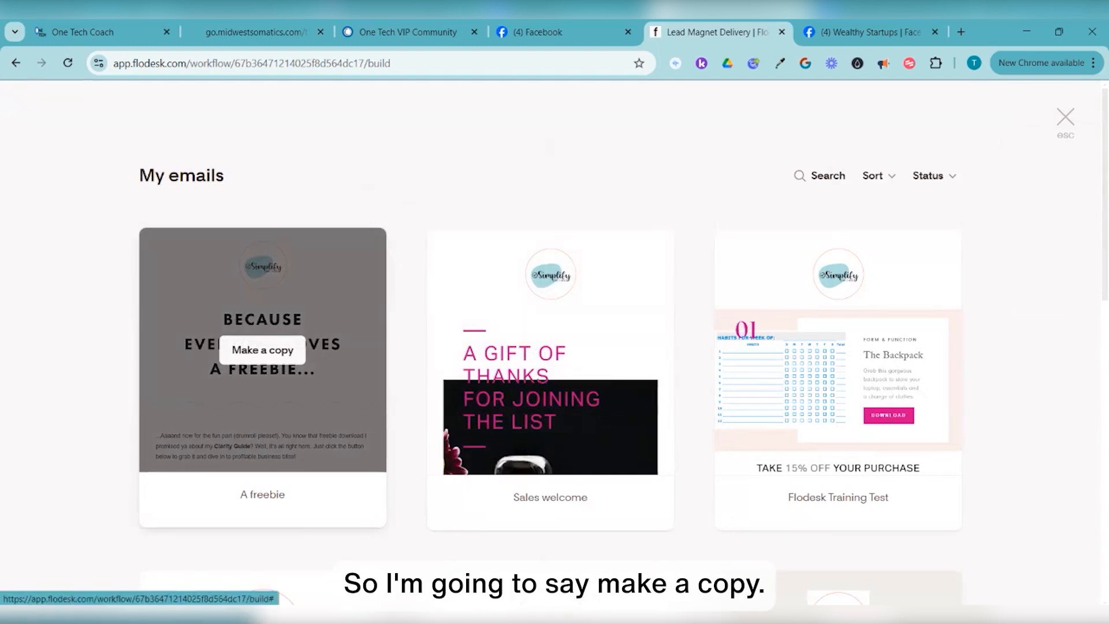
{"action": "left_click", "coordinate": [263, 350]}
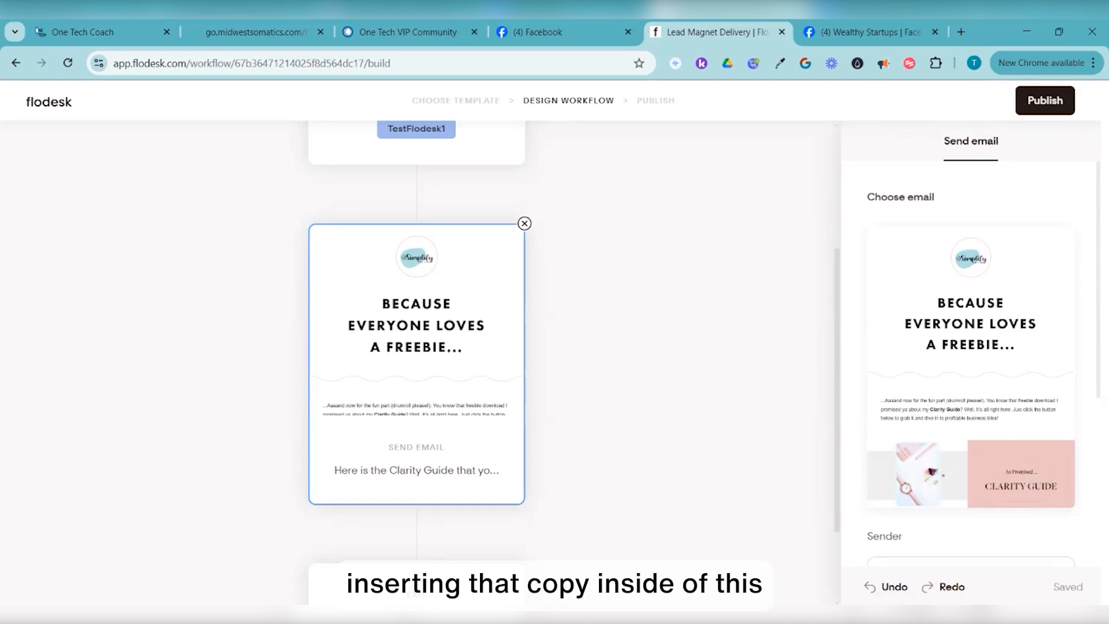
{"action": "scroll", "coordinate": [971, 366], "scroll_direction": "down", "scroll_amount": 1}
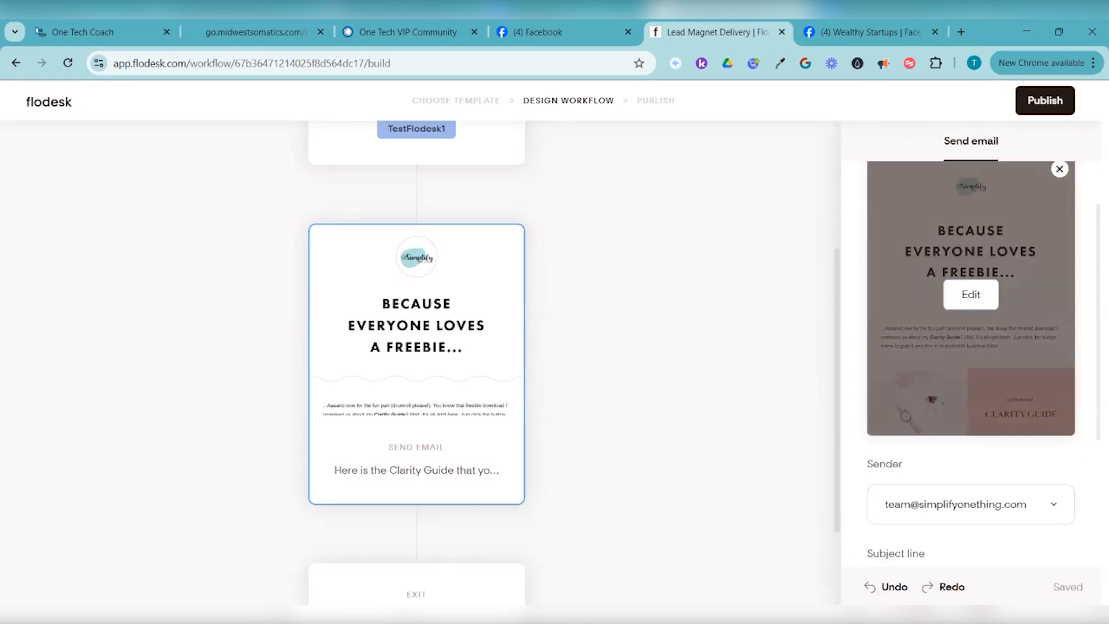
{"action": "scroll", "coordinate": [970, 366], "scroll_direction": "up", "scroll_amount": 1}
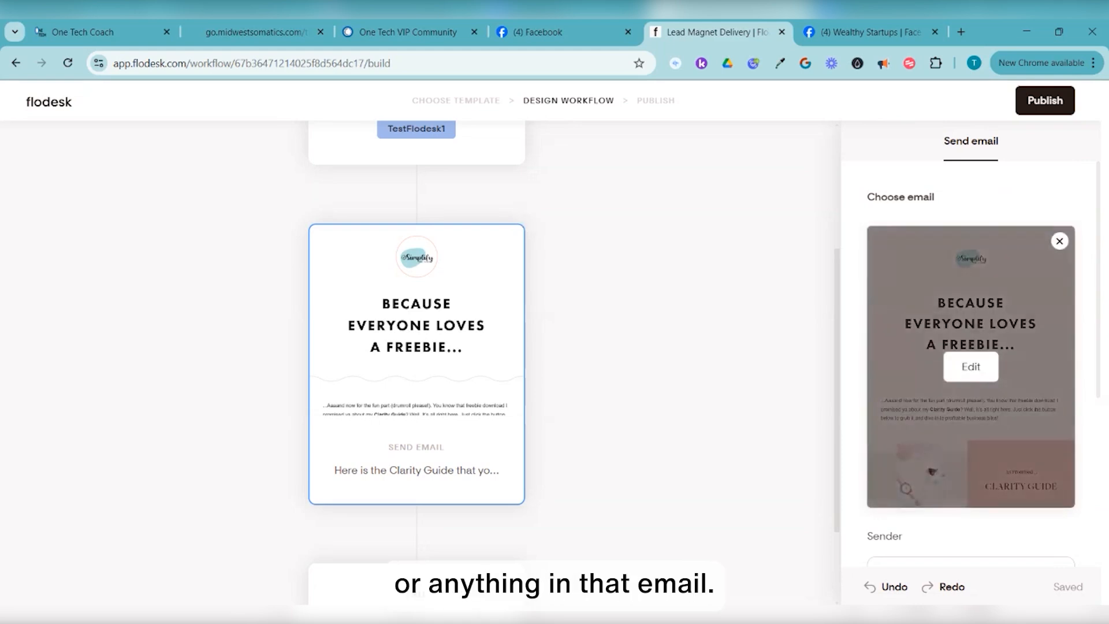
{"action": "scroll", "coordinate": [970, 347], "scroll_direction": "down", "scroll_amount": 1}
{"action": "scroll", "coordinate": [971, 346], "scroll_direction": "down", "scroll_amount": 1}
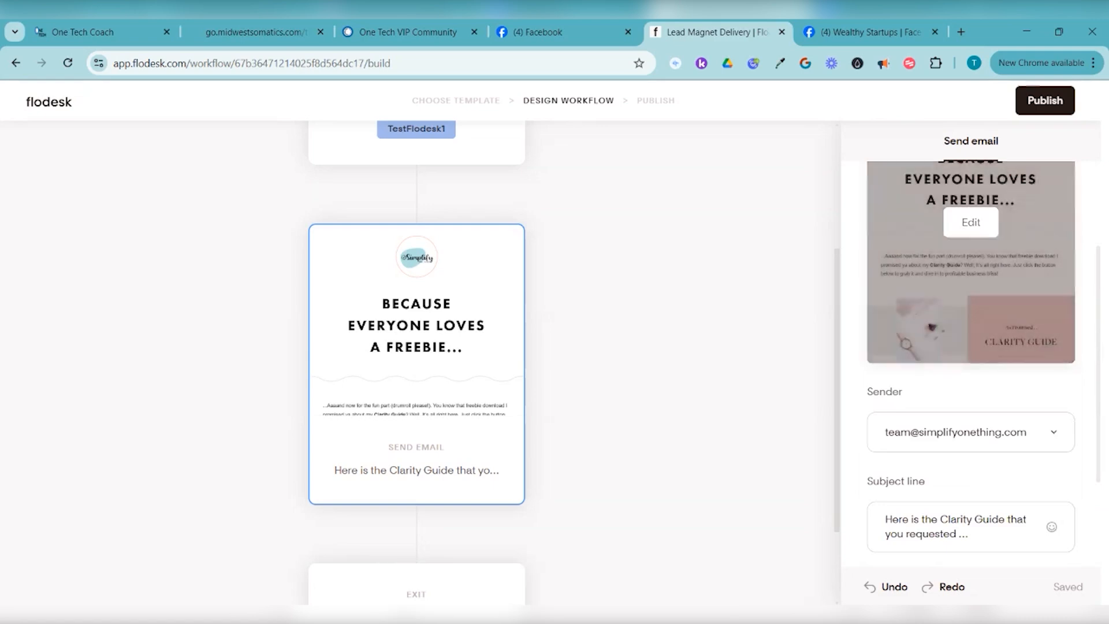
{"action": "scroll", "coordinate": [970, 347], "scroll_direction": "down", "scroll_amount": 1}
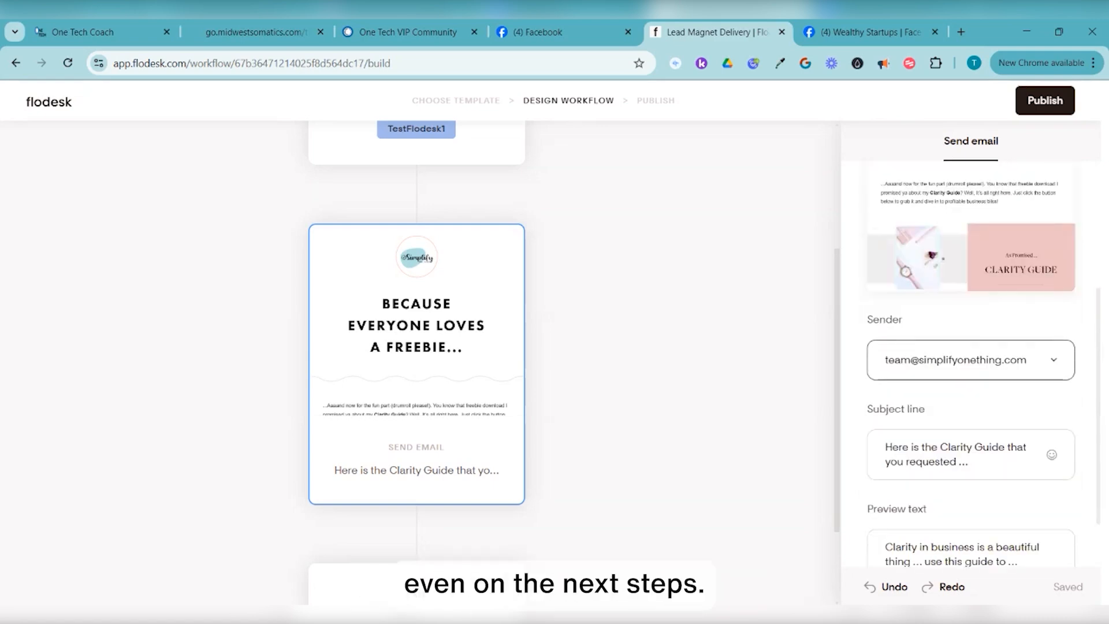
{"action": "scroll", "coordinate": [971, 370], "scroll_direction": "down", "scroll_amount": 1}
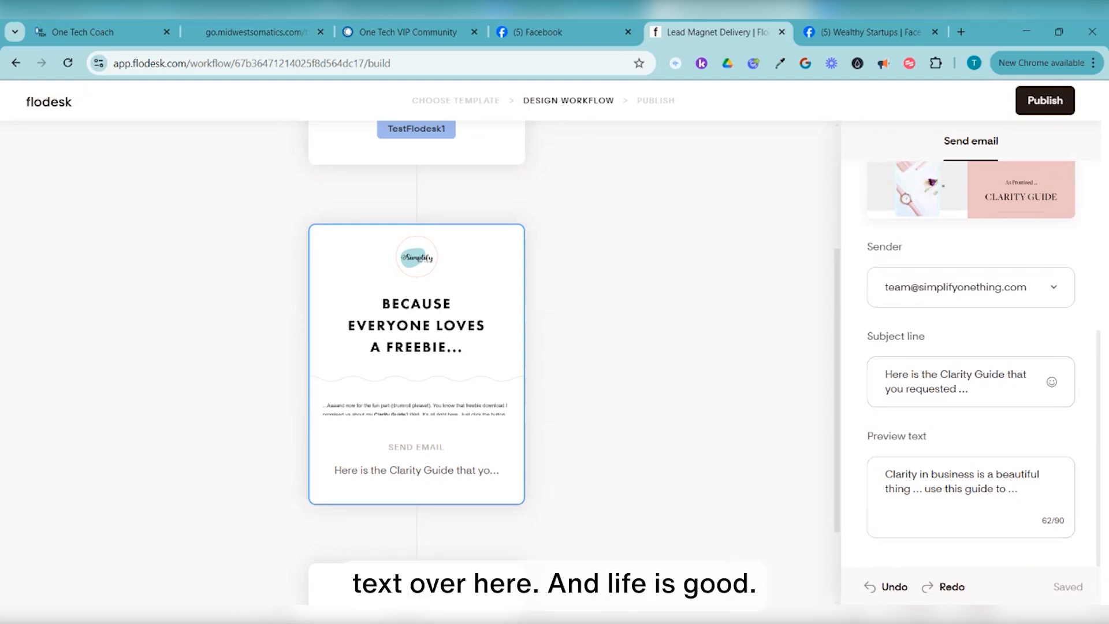
{"action": "scroll", "coordinate": [416, 346], "scroll_direction": "down", "scroll_amount": 2}
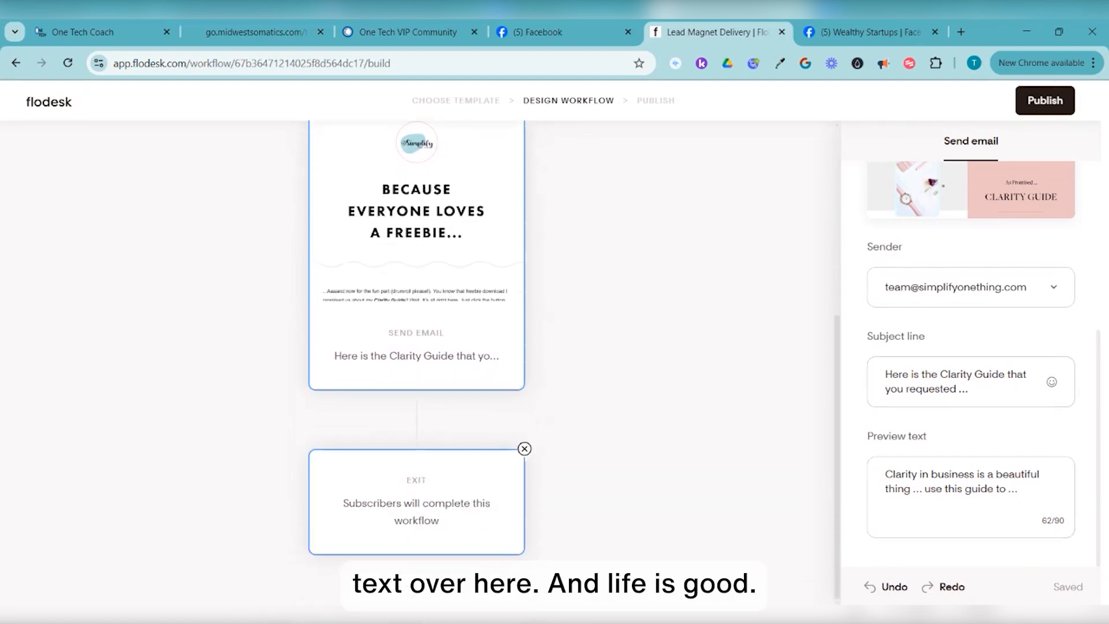
Insert an Action step before the exit and open its 'Take the following action' choices
{"action": "left_click", "coordinate": [417, 502]}
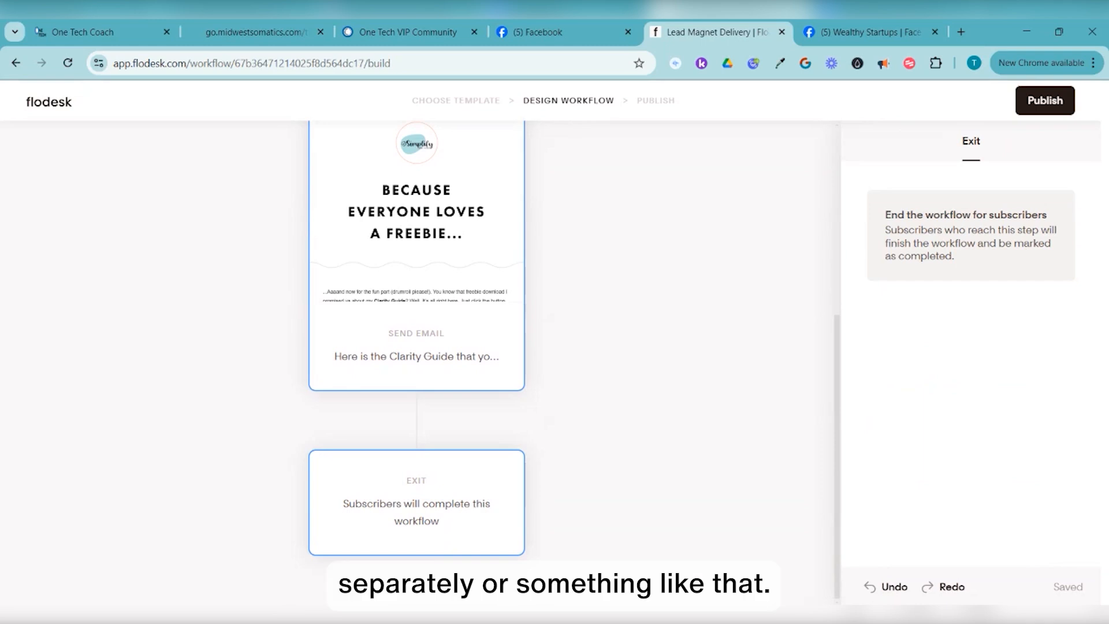
{"action": "left_click", "coordinate": [417, 420]}
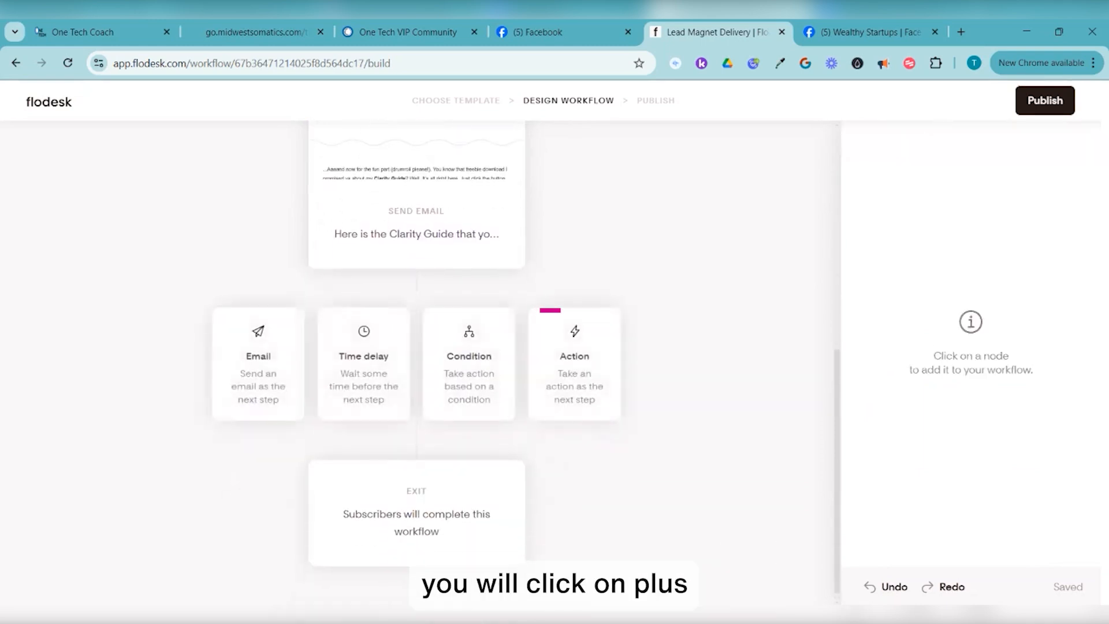
{"action": "left_click", "coordinate": [574, 365]}
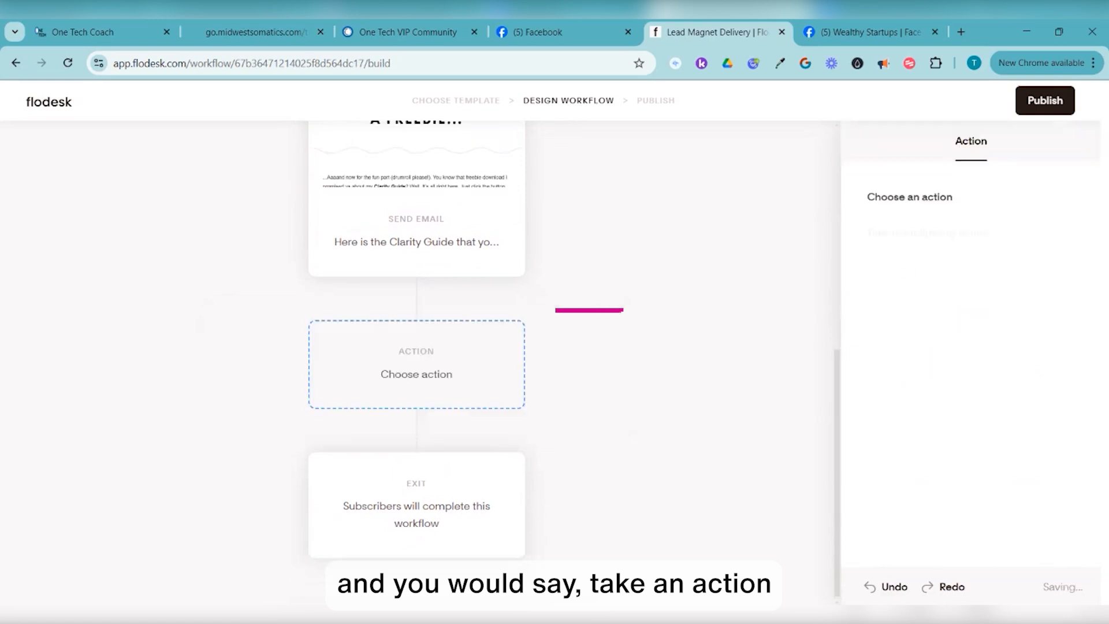
{"action": "left_click", "coordinate": [970, 273]}
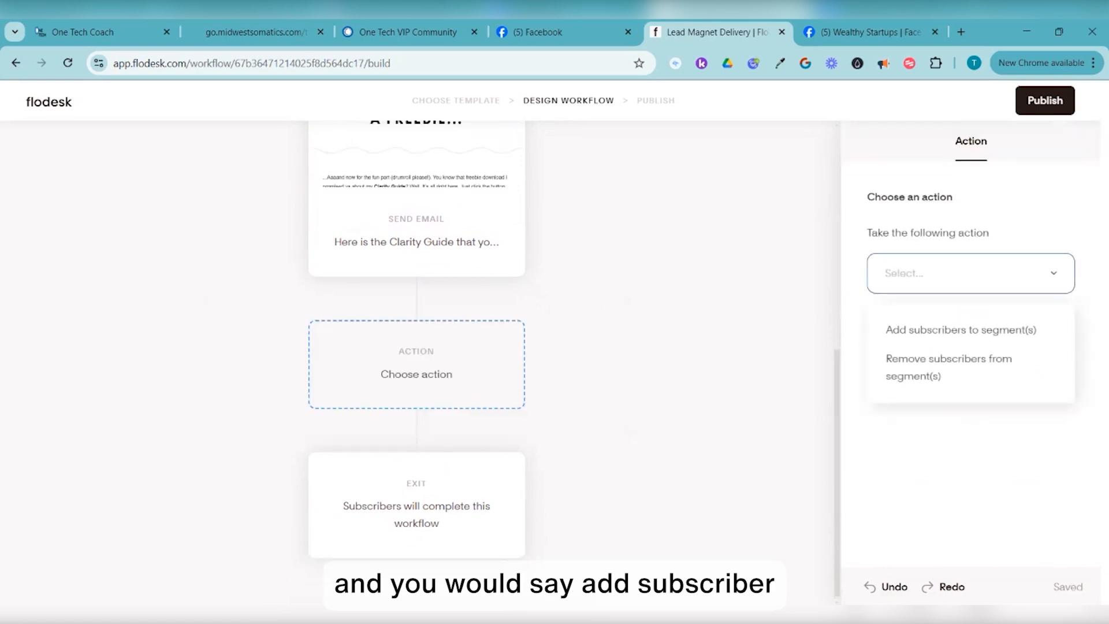
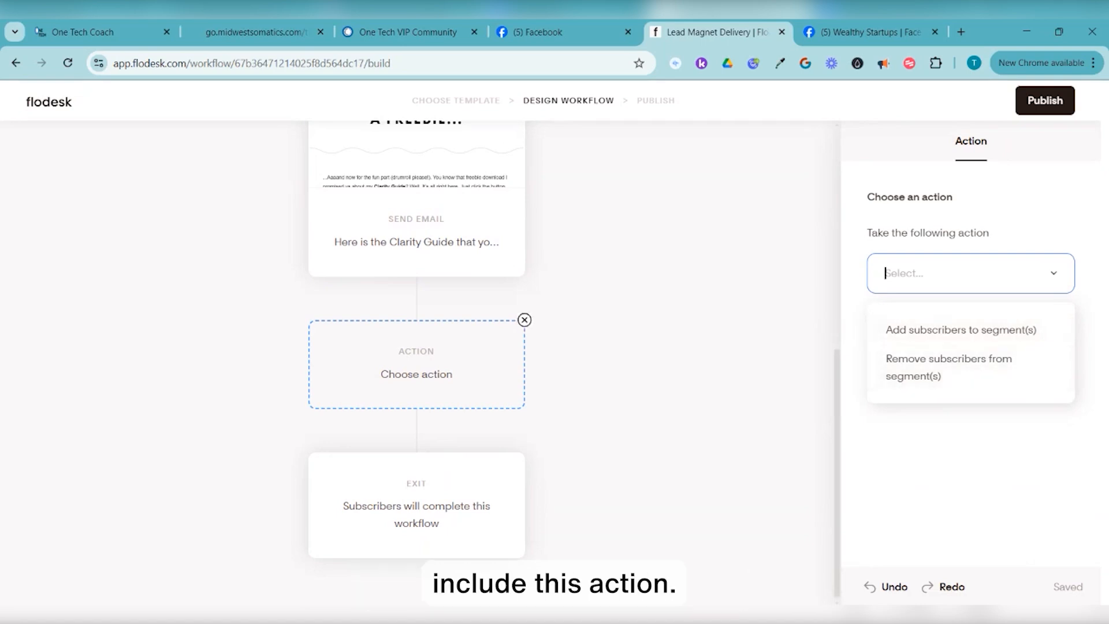
Delete the empty Action step and bring up the step types after the Clarity Guide email
{"action": "left_click", "coordinate": [524, 319]}
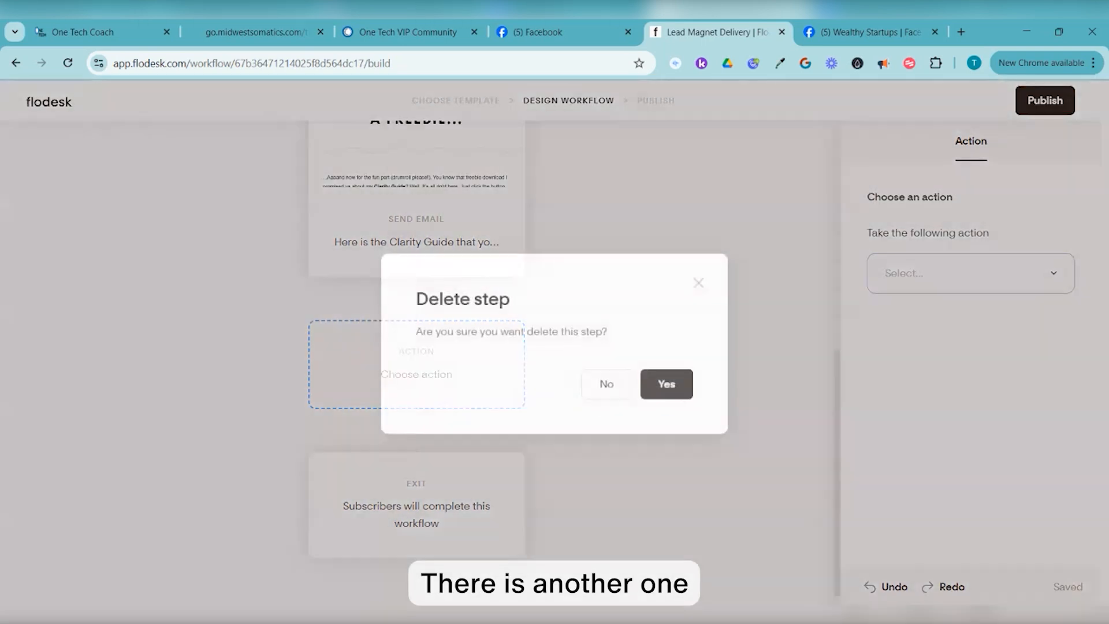
{"action": "left_click", "coordinate": [666, 384]}
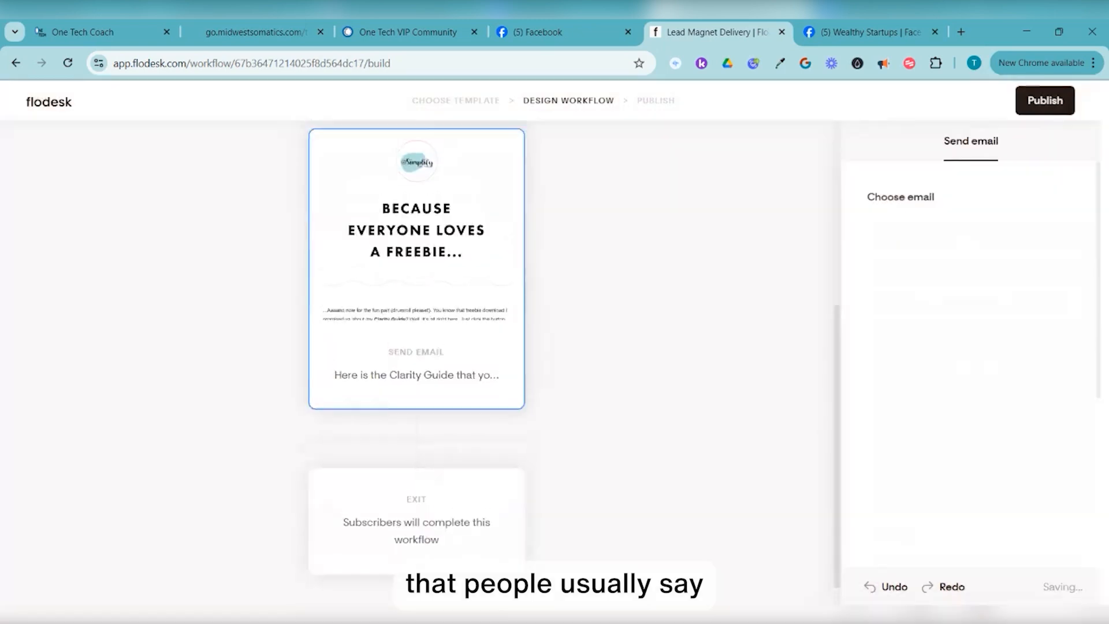
{"action": "left_click", "coordinate": [417, 419]}
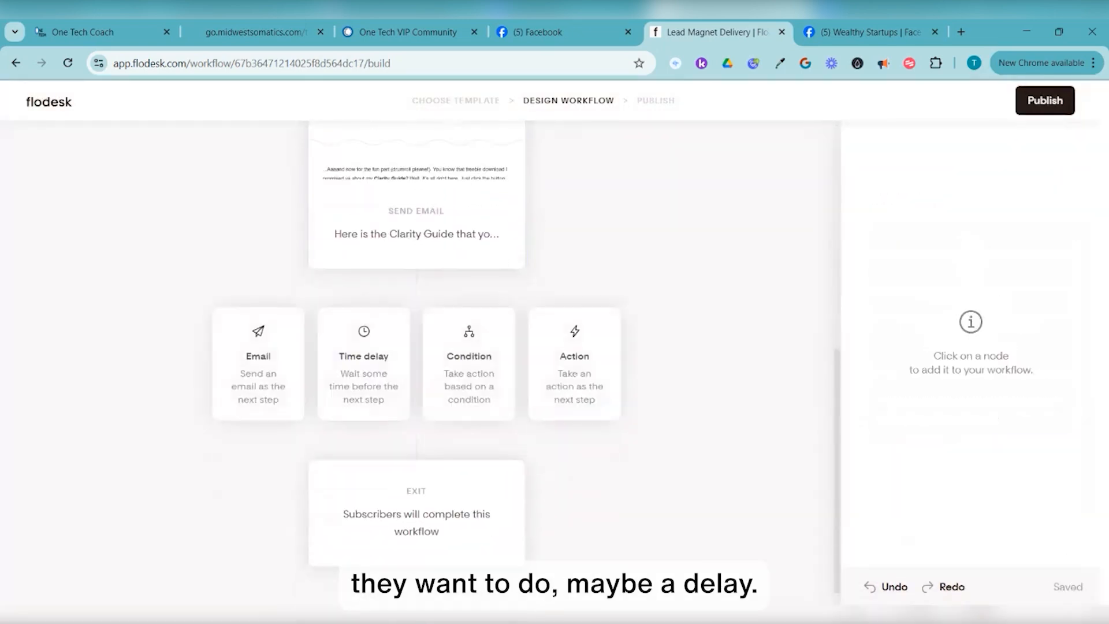
Add a Time delay step of 'A certain period of time', 1 Day, after the email
{"action": "left_click", "coordinate": [363, 364]}
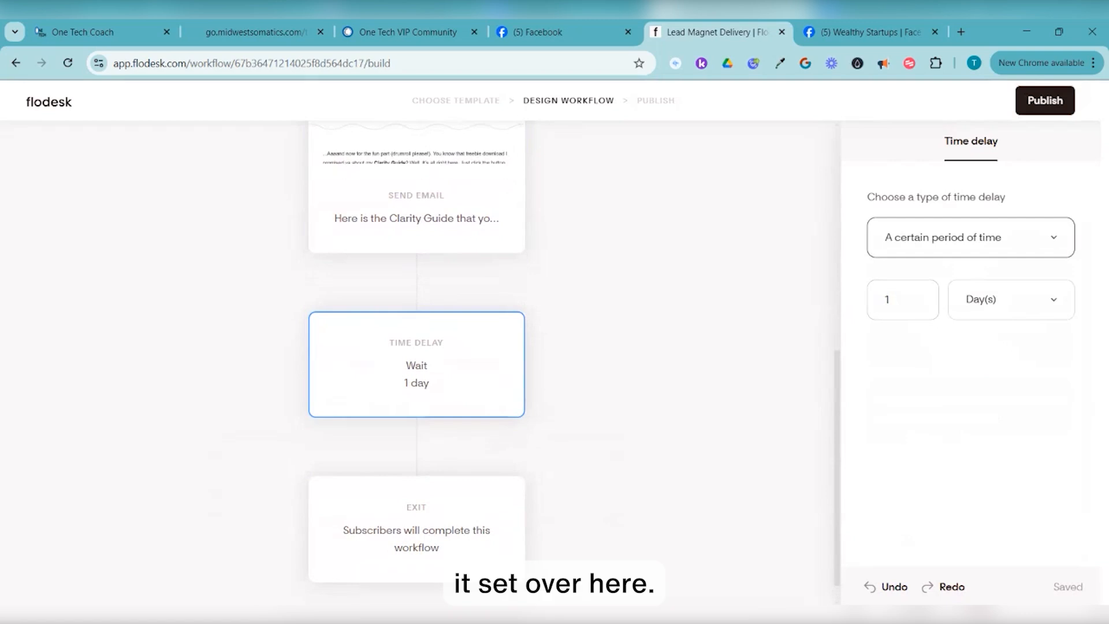
{"action": "left_click", "coordinate": [970, 237]}
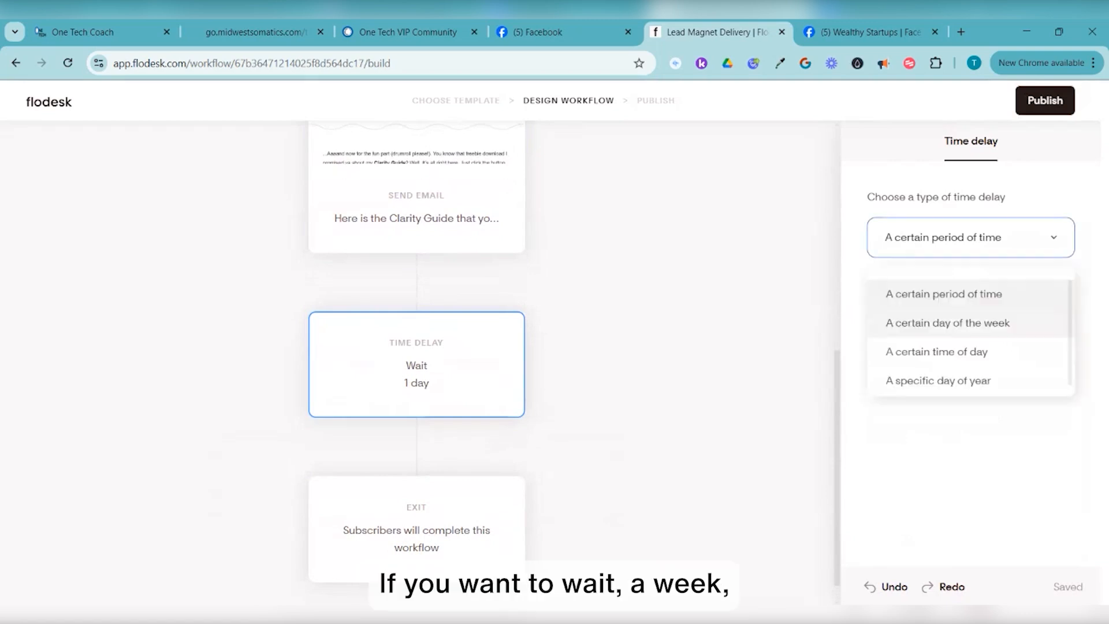
{"action": "scroll", "coordinate": [971, 345], "scroll_direction": "down", "scroll_amount": 1}
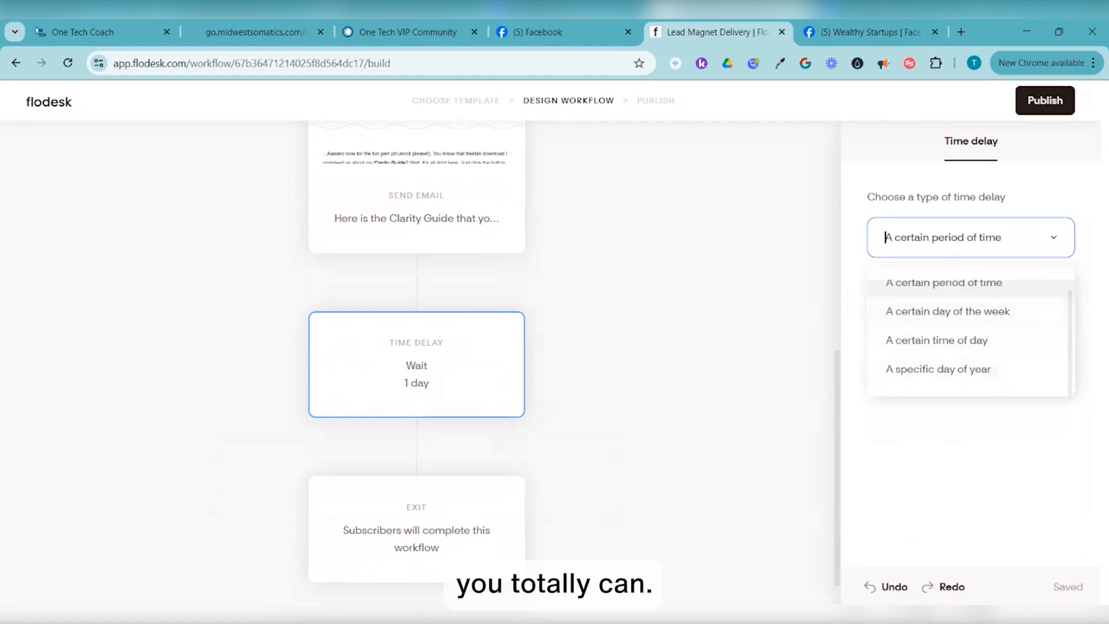
{"action": "scroll", "coordinate": [970, 345], "scroll_direction": "up", "scroll_amount": 1}
{"action": "left_click", "coordinate": [944, 294]}
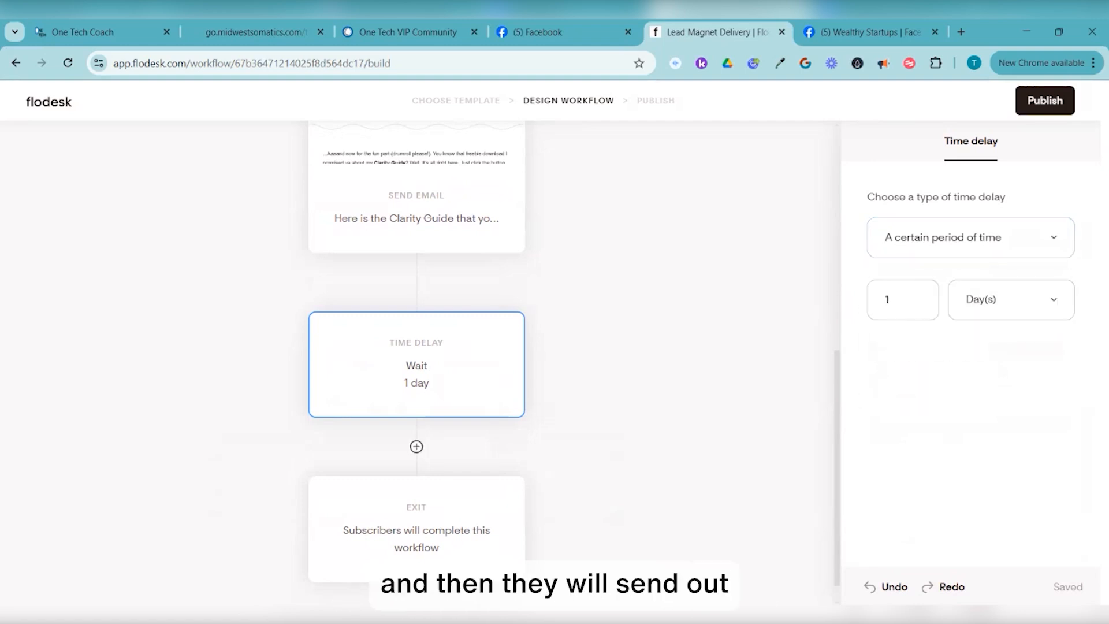
{"action": "left_click", "coordinate": [416, 445]}
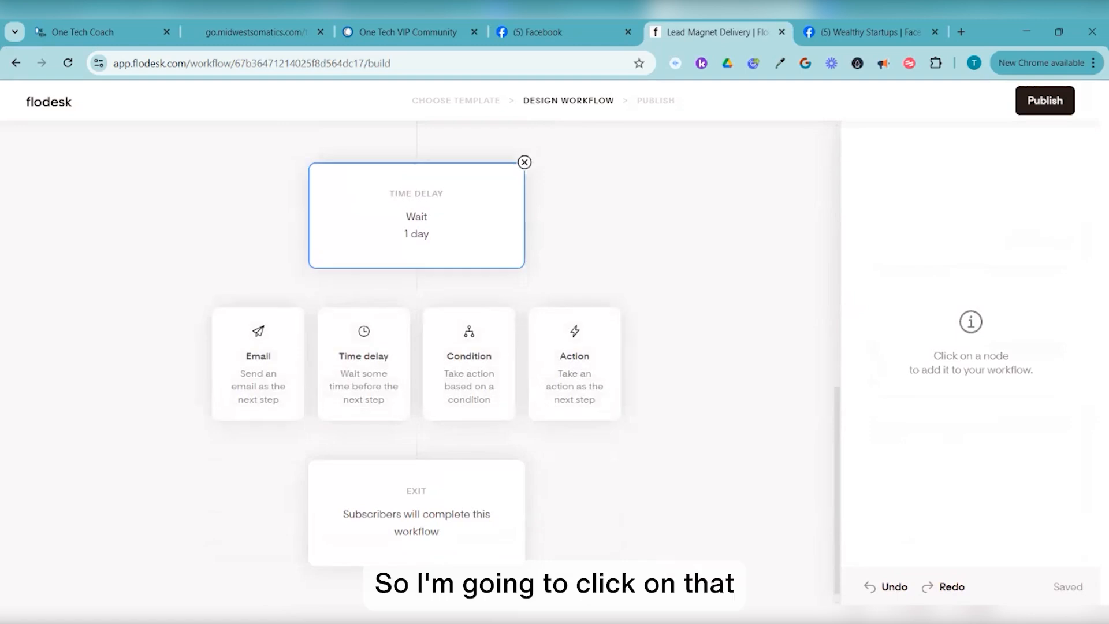
Add a Send email step after the 1-day wait, leaving the email unchosen after browsing templates
{"action": "left_click", "coordinate": [259, 364]}
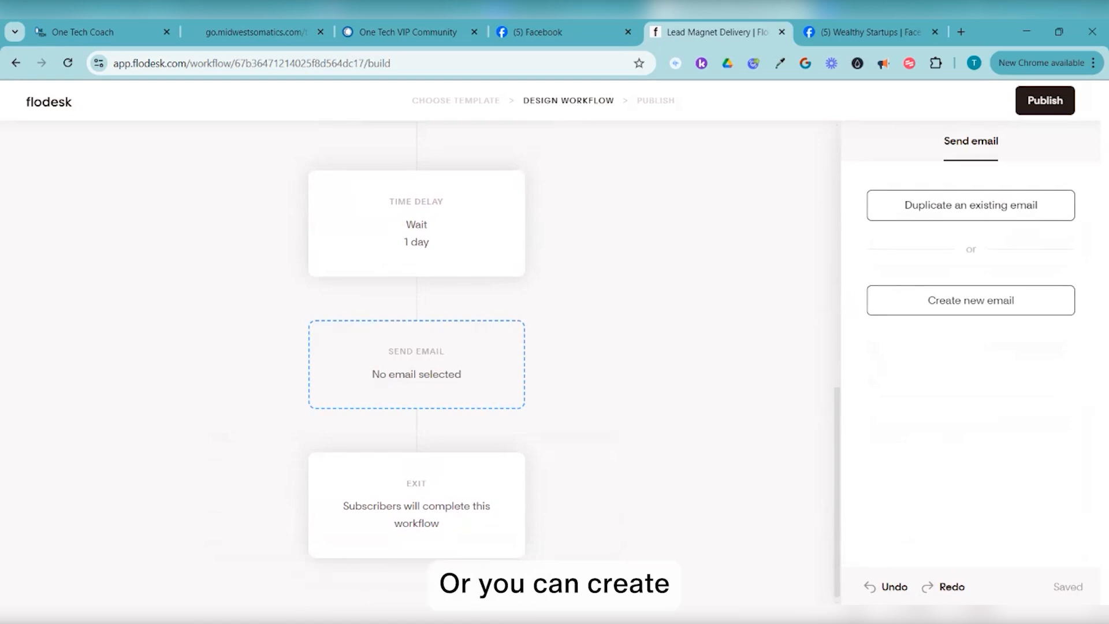
{"action": "left_click", "coordinate": [970, 301]}
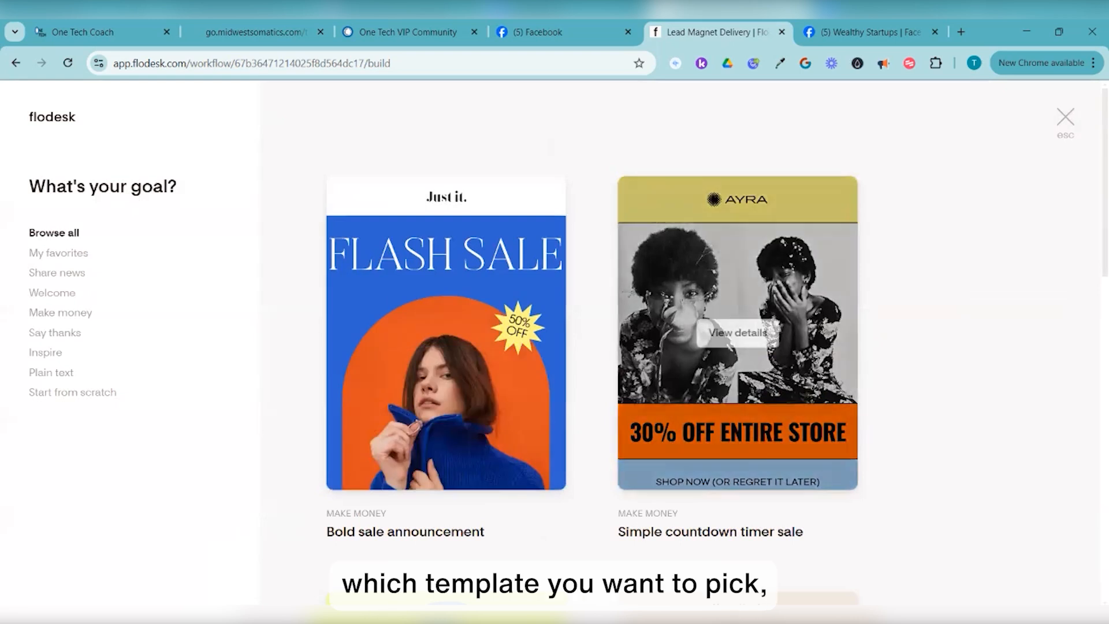
{"action": "scroll", "coordinate": [737, 329], "scroll_direction": "down", "scroll_amount": 10}
{"action": "scroll", "coordinate": [738, 330], "scroll_direction": "down", "scroll_amount": 2}
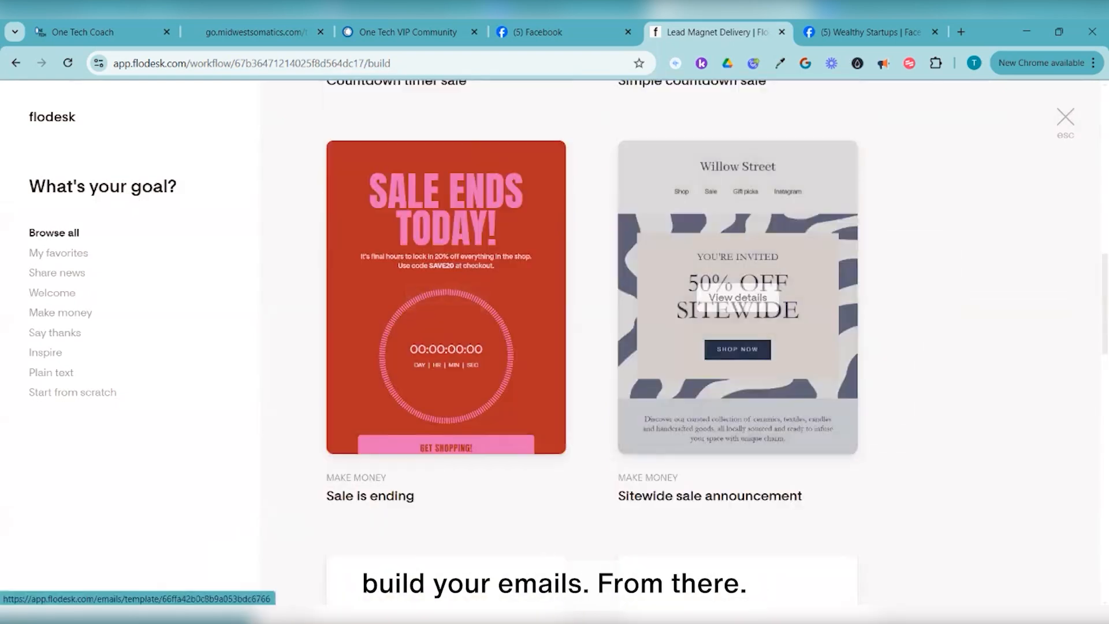
{"action": "scroll", "coordinate": [737, 288], "scroll_direction": "down", "scroll_amount": 7}
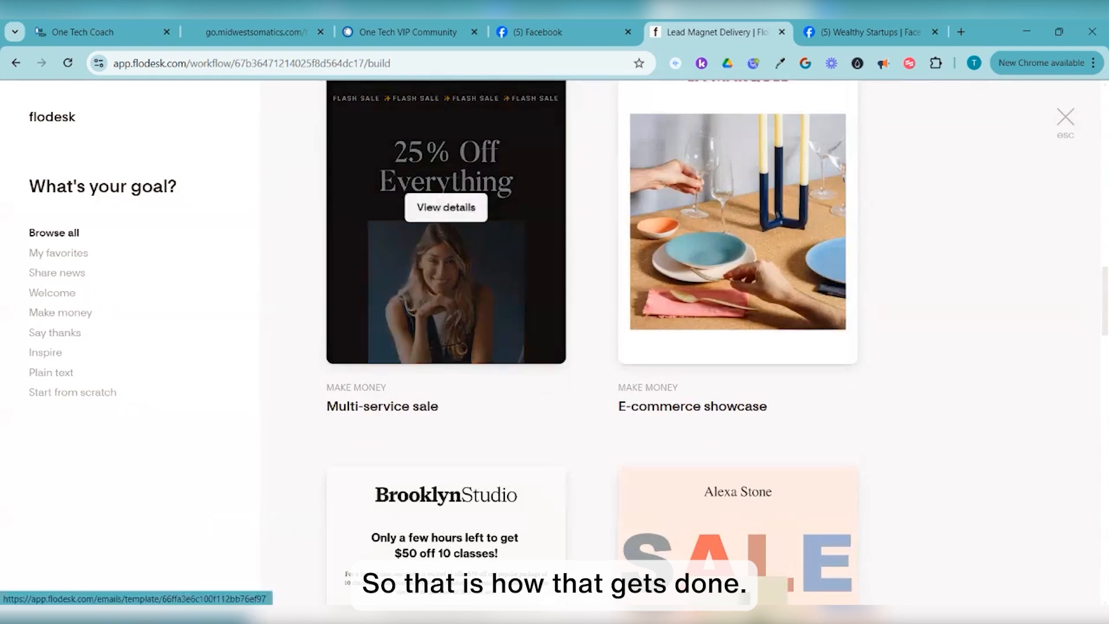
{"action": "scroll", "coordinate": [592, 341], "scroll_direction": "up", "scroll_amount": 1}
{"action": "scroll", "coordinate": [592, 340], "scroll_direction": "up", "scroll_amount": 7}
{"action": "key", "text": "Escape"}
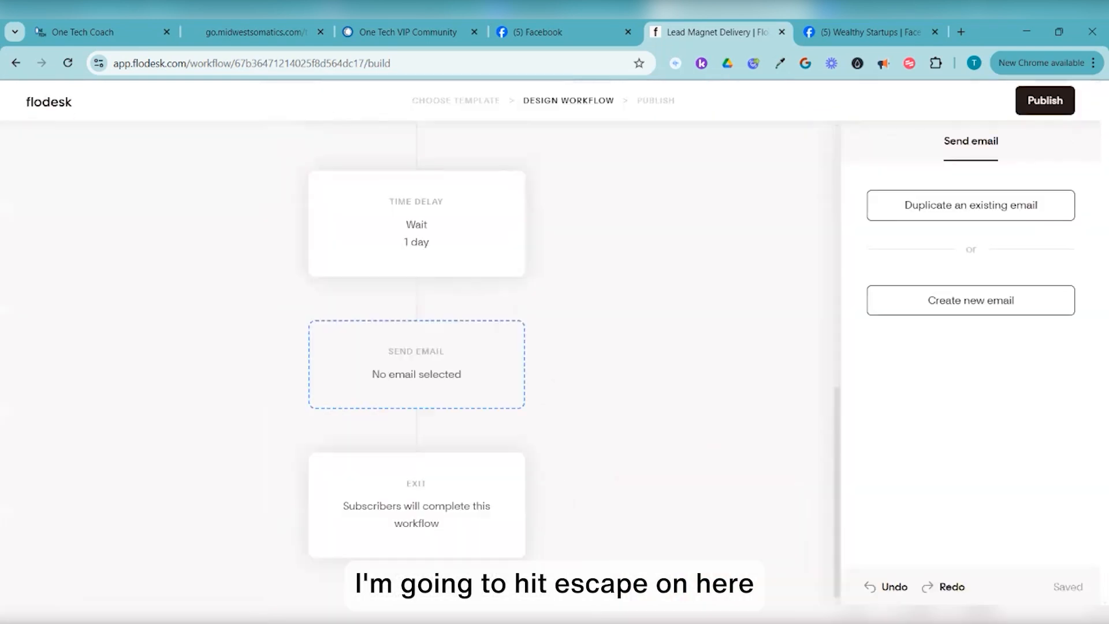
{"action": "scroll", "coordinate": [416, 346], "scroll_direction": "up", "scroll_amount": 1}
{"action": "scroll", "coordinate": [416, 347], "scroll_direction": "up", "scroll_amount": 4}
{"action": "scroll", "coordinate": [416, 347], "scroll_direction": "down", "scroll_amount": 5}
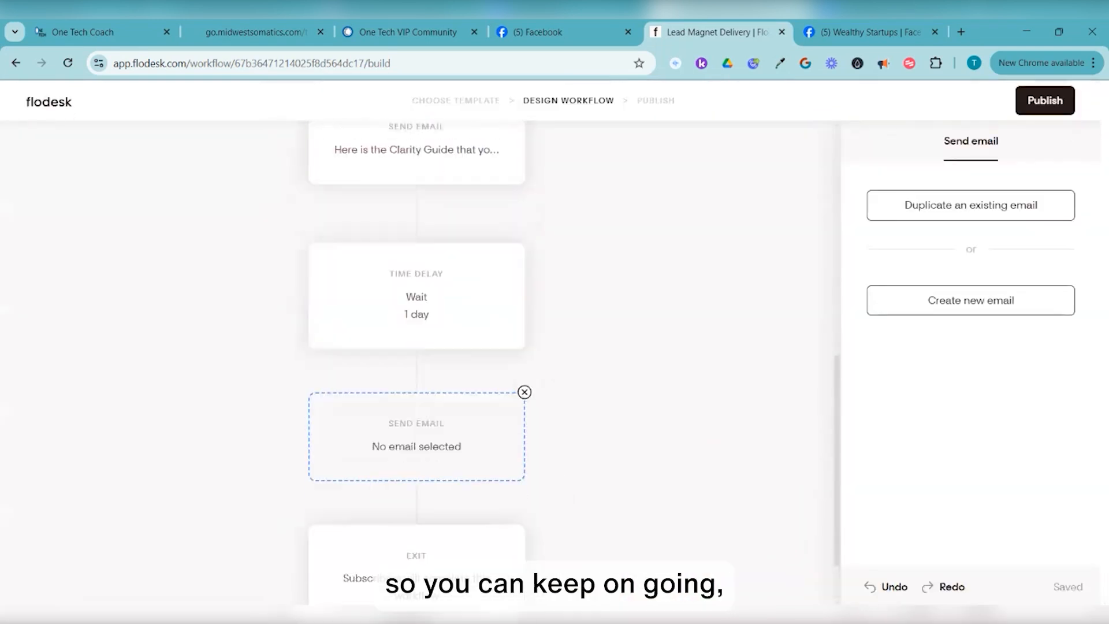
{"action": "scroll", "coordinate": [416, 347], "scroll_direction": "up", "scroll_amount": 3}
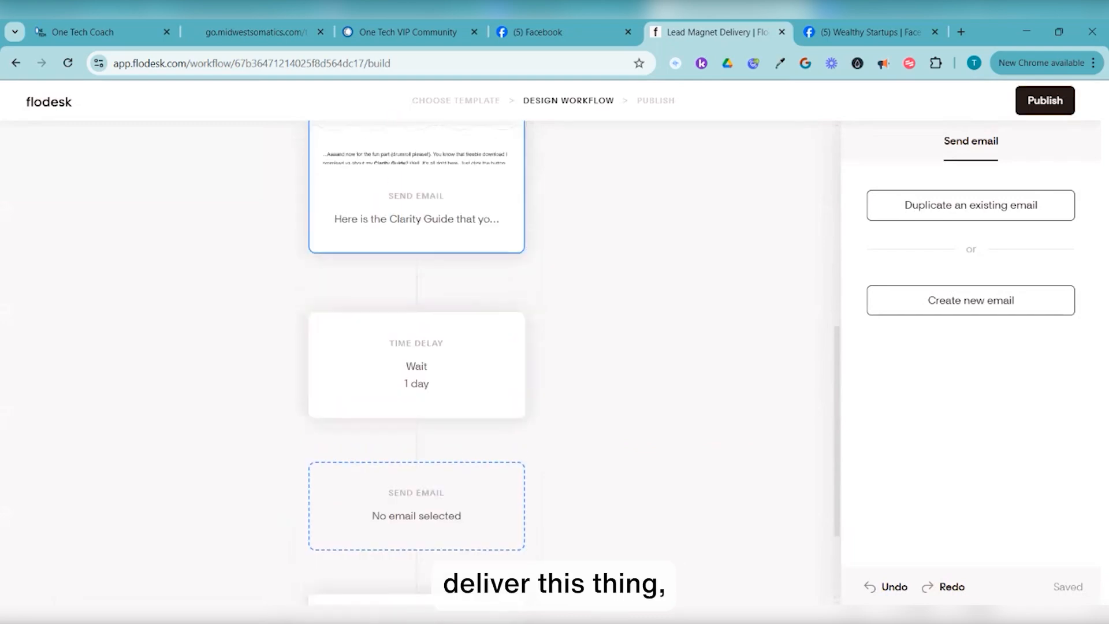
{"action": "scroll", "coordinate": [416, 346], "scroll_direction": "down", "scroll_amount": 2}
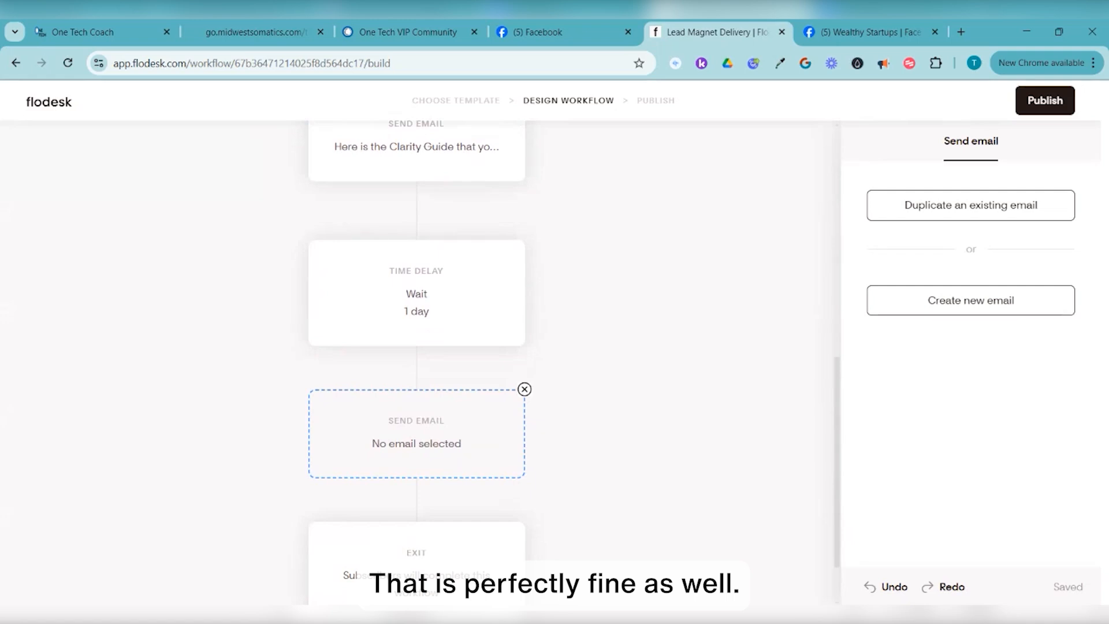
Delete the empty Send email step and the 1-day Time delay step
{"action": "left_click", "coordinate": [524, 389]}
{"action": "left_click", "coordinate": [666, 383]}
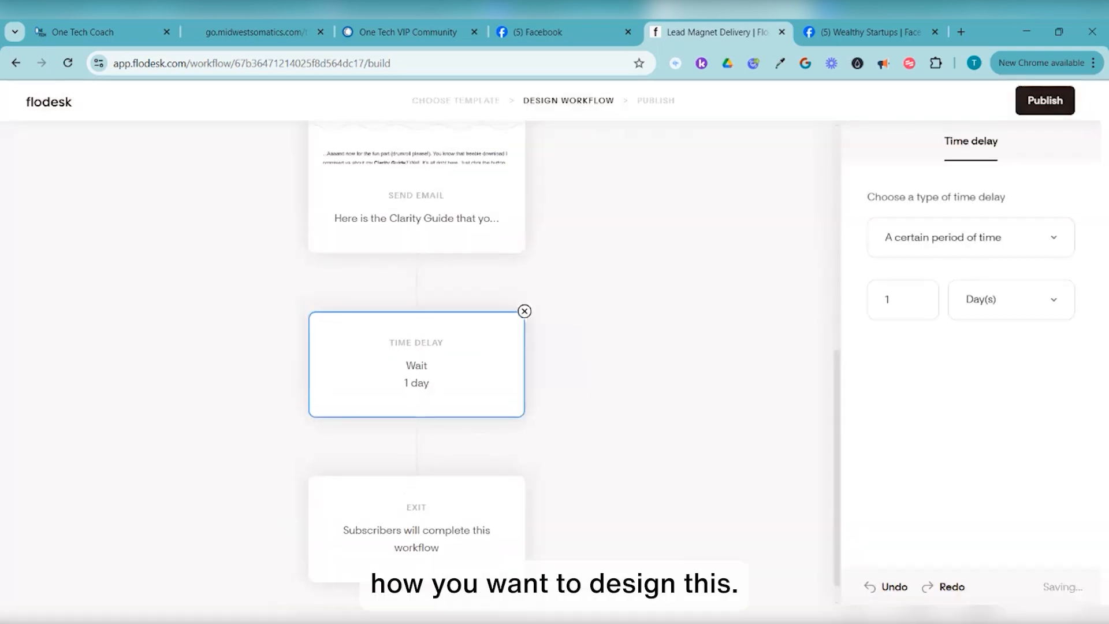
{"action": "left_click", "coordinate": [524, 311]}
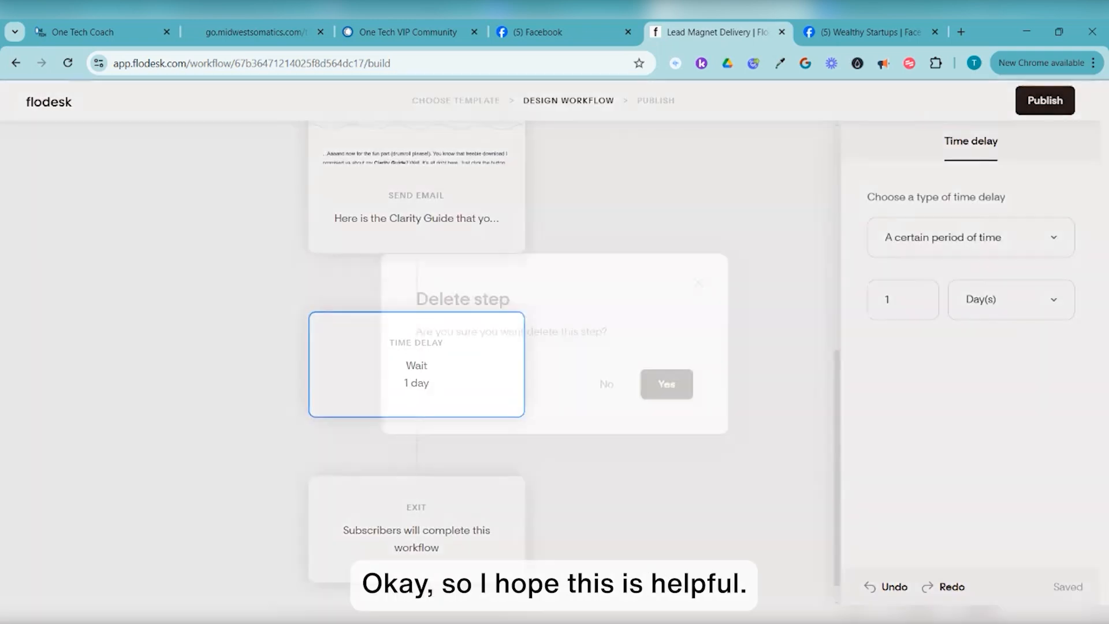
{"action": "left_click", "coordinate": [666, 383]}
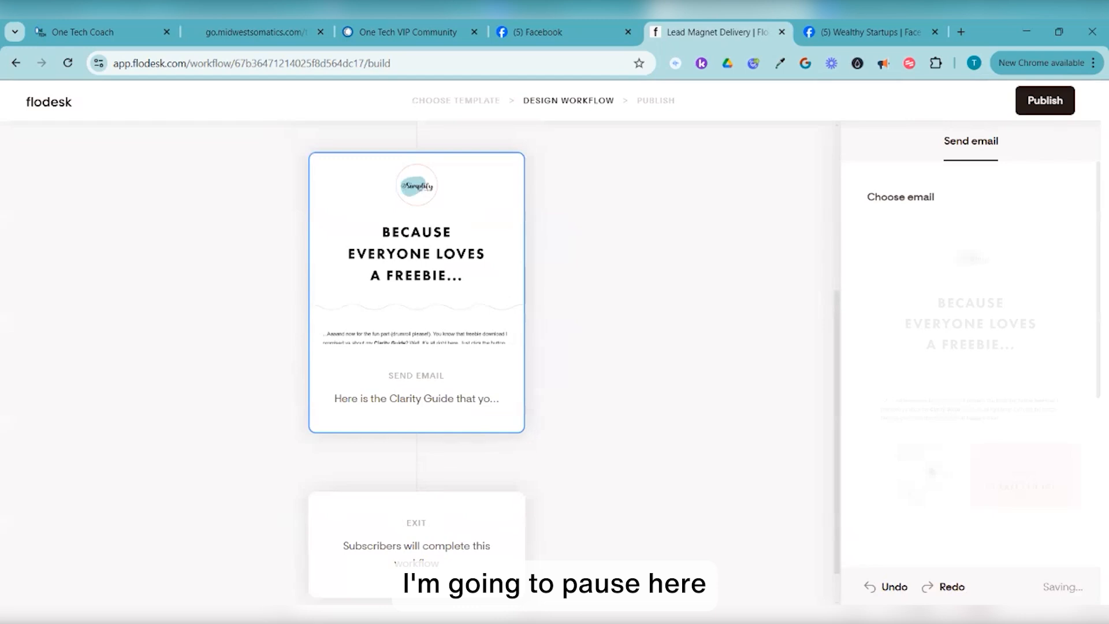
Review the workflow canvas and start publishing the Lead Magnet Delivery workflow
{"action": "scroll", "coordinate": [417, 363], "scroll_direction": "up", "scroll_amount": 1}
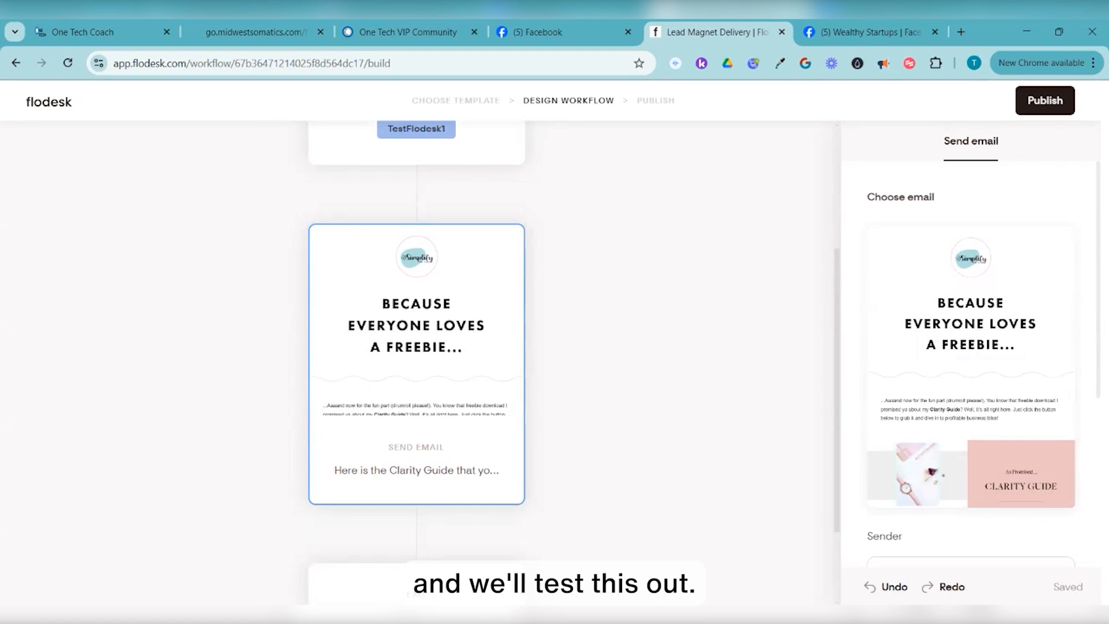
{"action": "scroll", "coordinate": [416, 347], "scroll_direction": "up", "scroll_amount": 3}
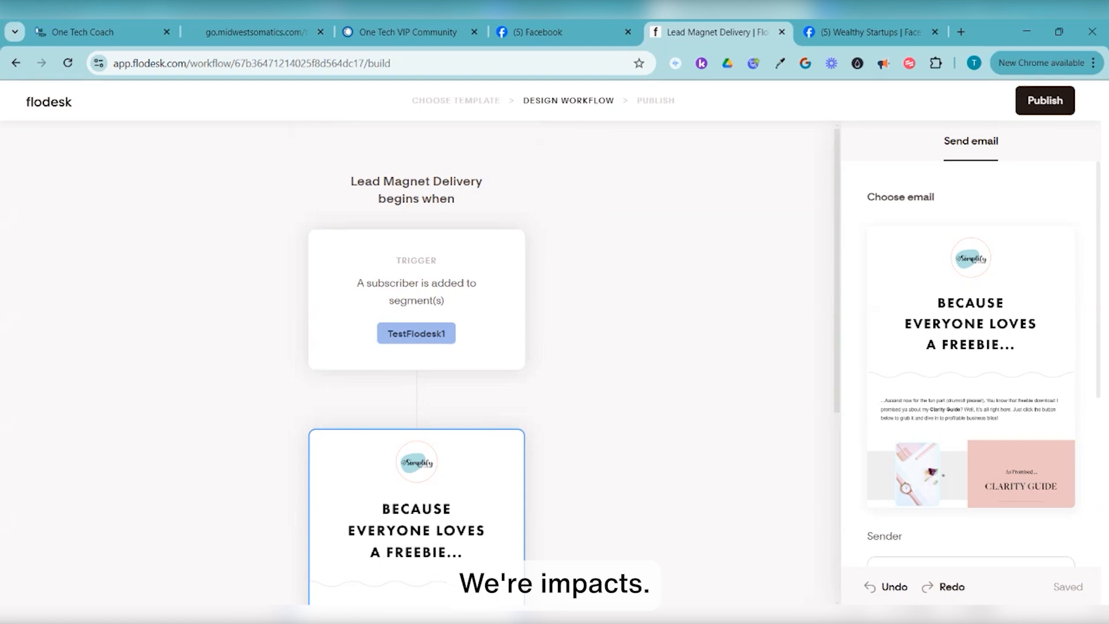
{"action": "scroll", "coordinate": [416, 327], "scroll_direction": "down", "scroll_amount": 1}
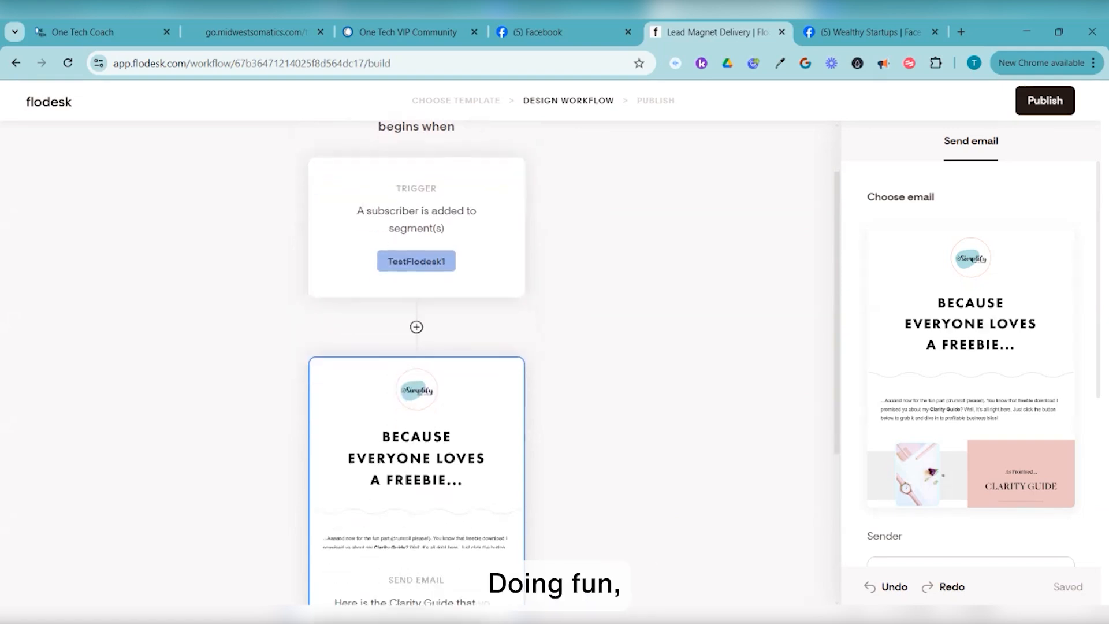
{"action": "scroll", "coordinate": [417, 326], "scroll_direction": "down", "scroll_amount": 1}
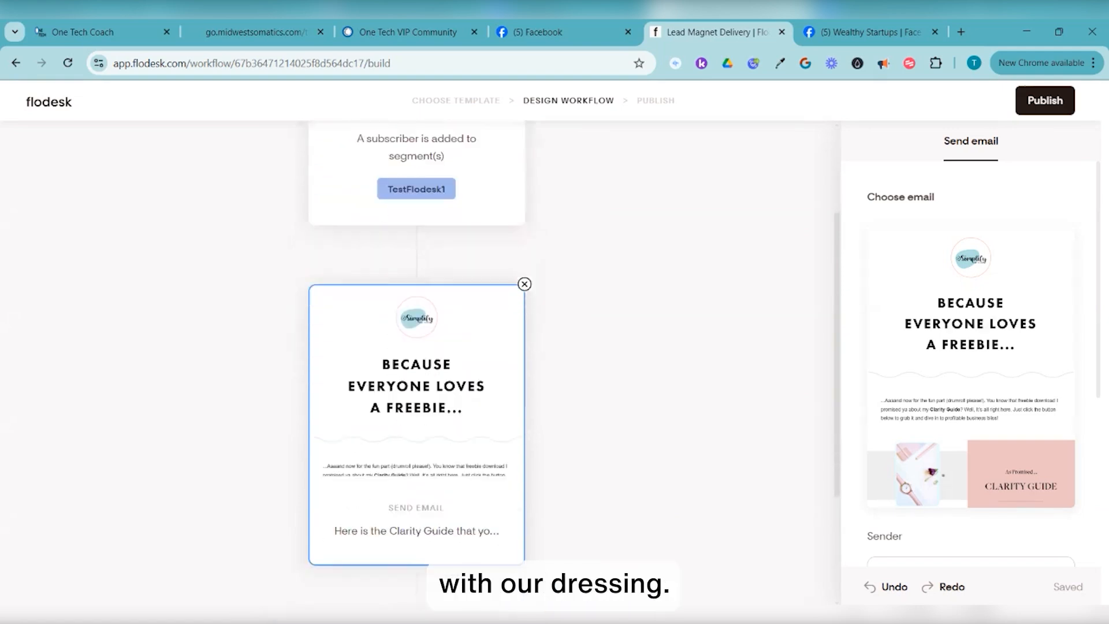
{"action": "scroll", "coordinate": [417, 327], "scroll_direction": "down", "scroll_amount": 1}
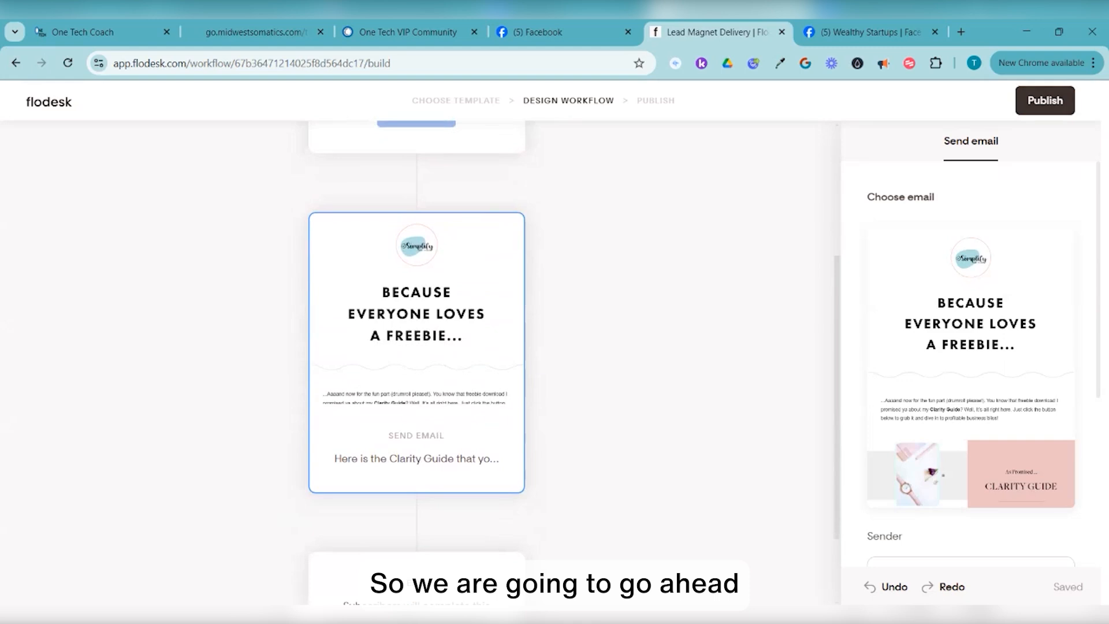
{"action": "left_click", "coordinate": [1045, 100]}
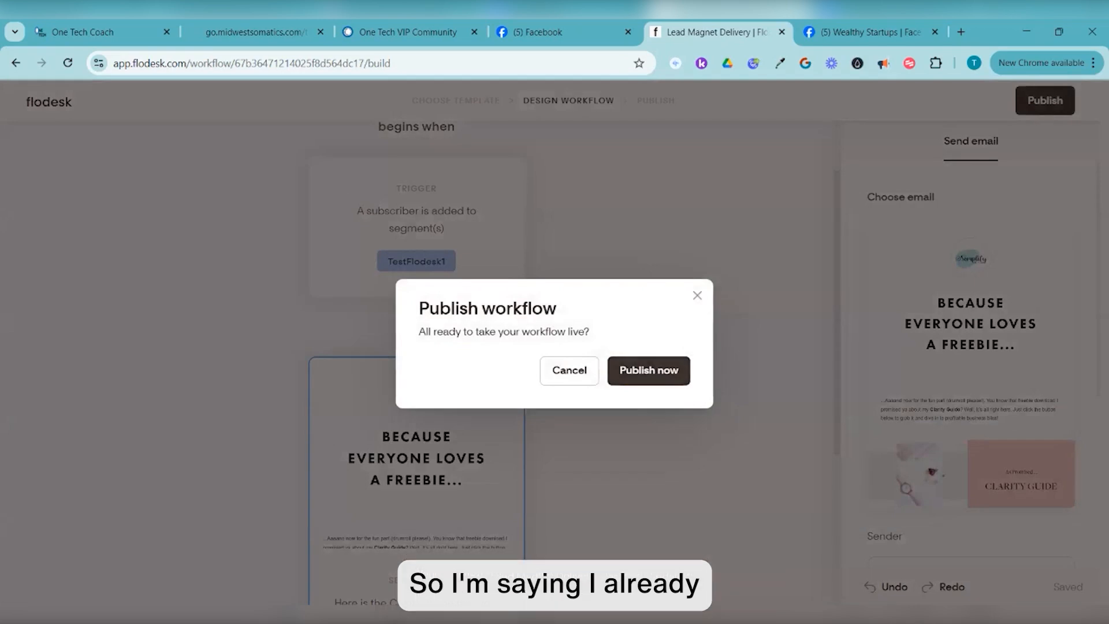
Publish the Lead Magnet Delivery workflow live, then go to the My forms list
{"action": "left_click", "coordinate": [648, 370]}
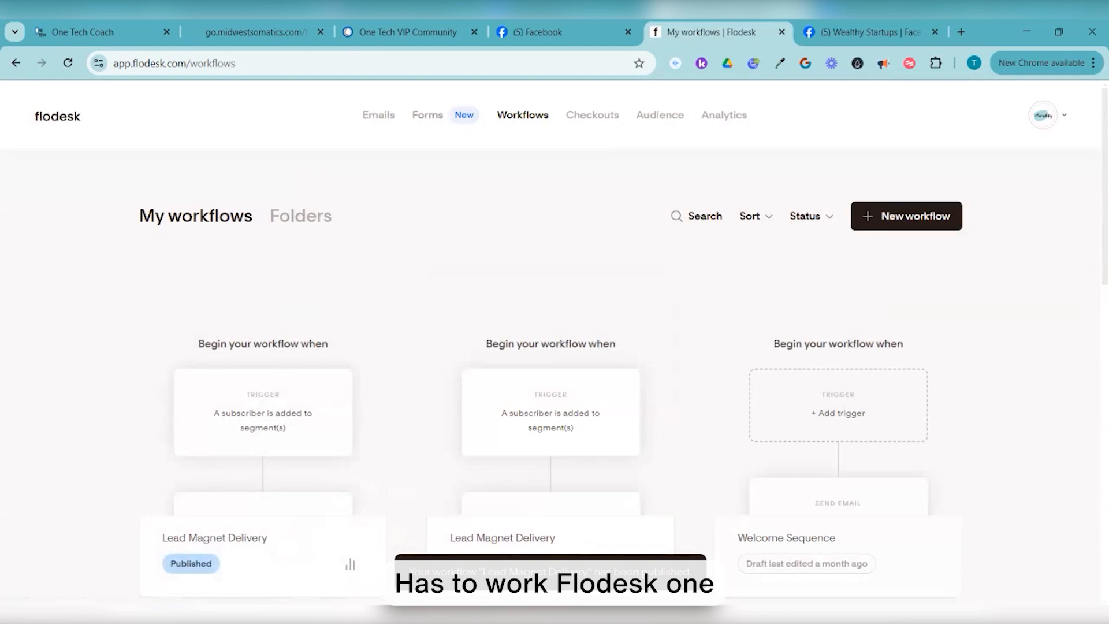
{"action": "left_click", "coordinate": [427, 115]}
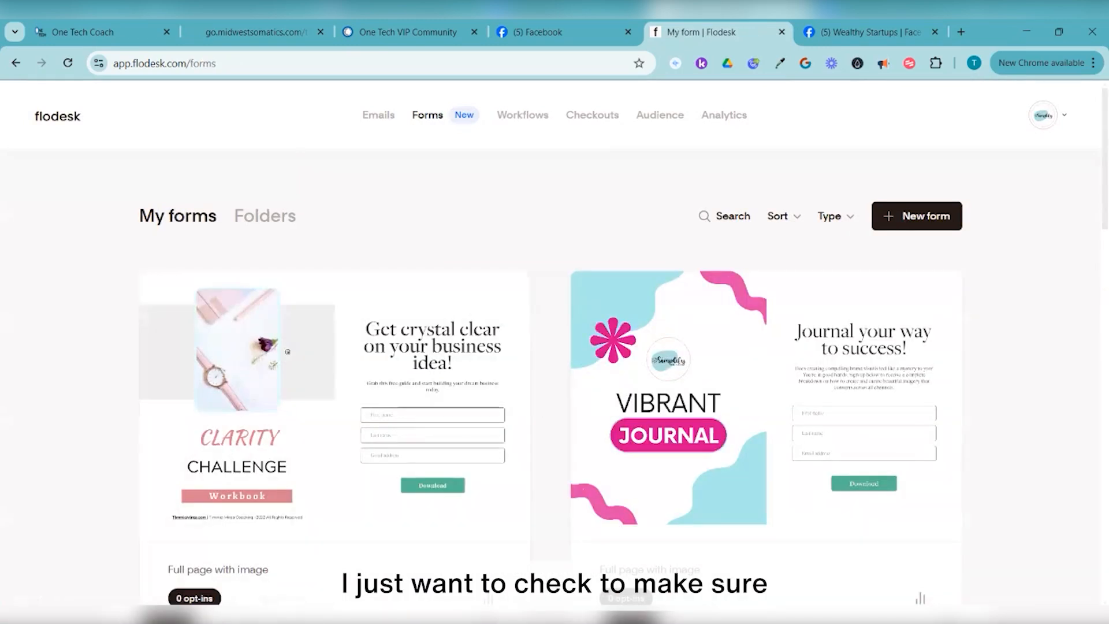
Rename the 'Full page with image' form to 'Clarity Guide - Test Flodesk Training'
{"action": "scroll", "coordinate": [334, 347], "scroll_direction": "down", "scroll_amount": 1}
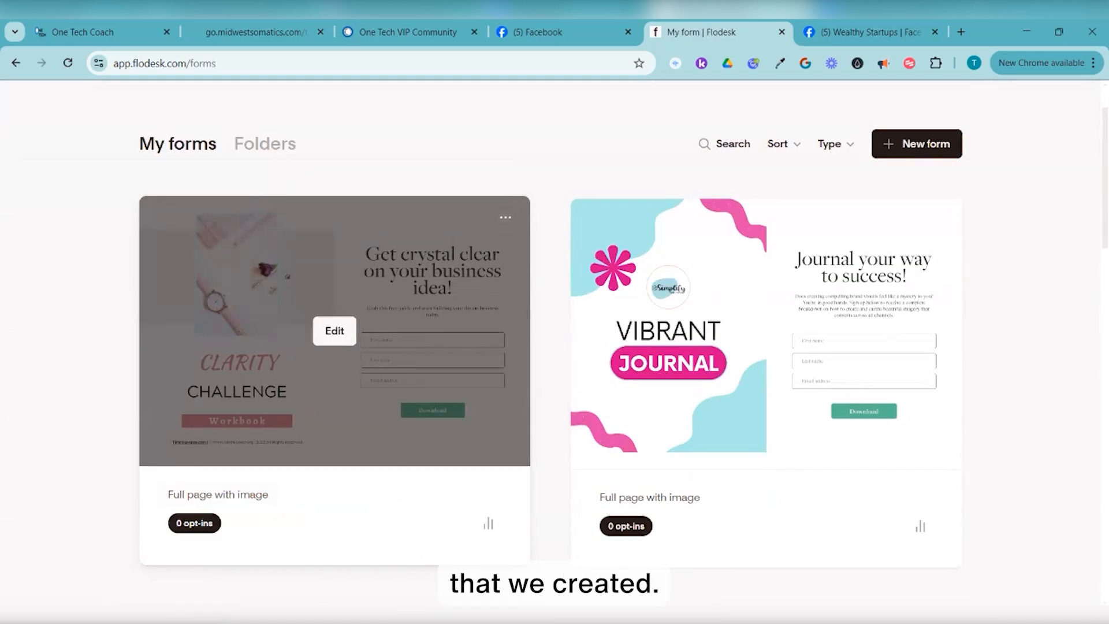
{"action": "left_click", "coordinate": [505, 217]}
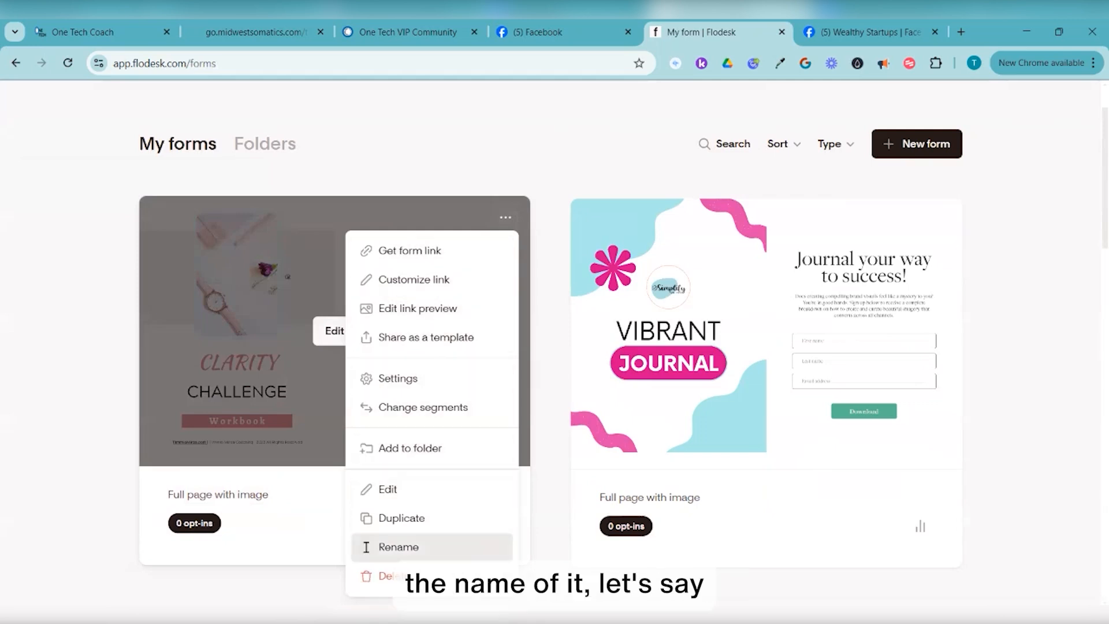
{"action": "left_click", "coordinate": [399, 546]}
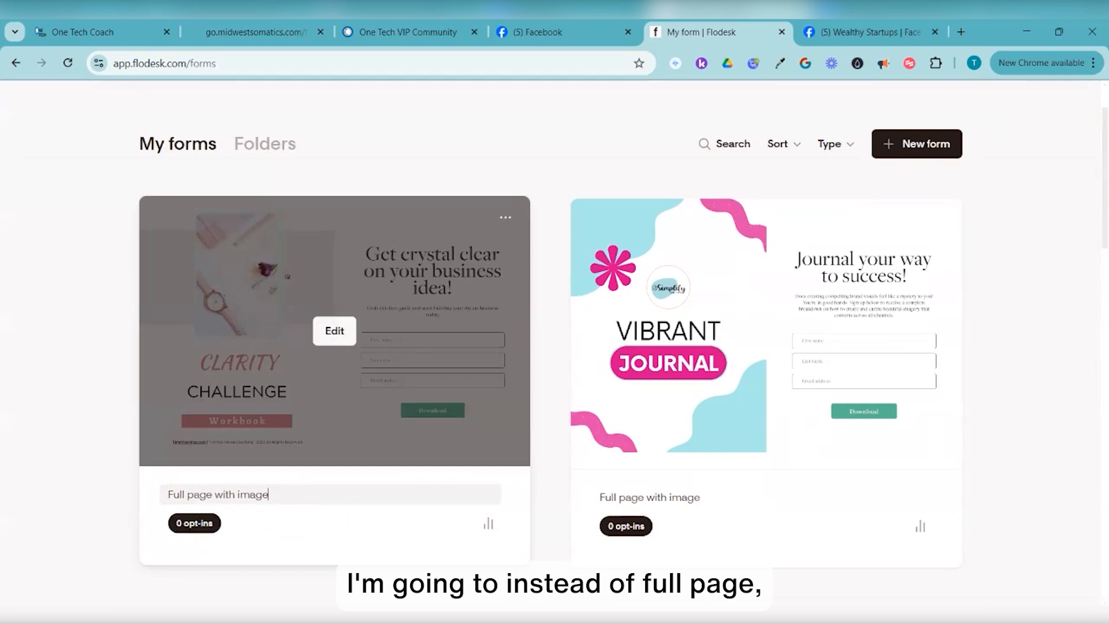
{"action": "key", "text": "ctrl+a"}
{"action": "key", "text": "BackSpace"}
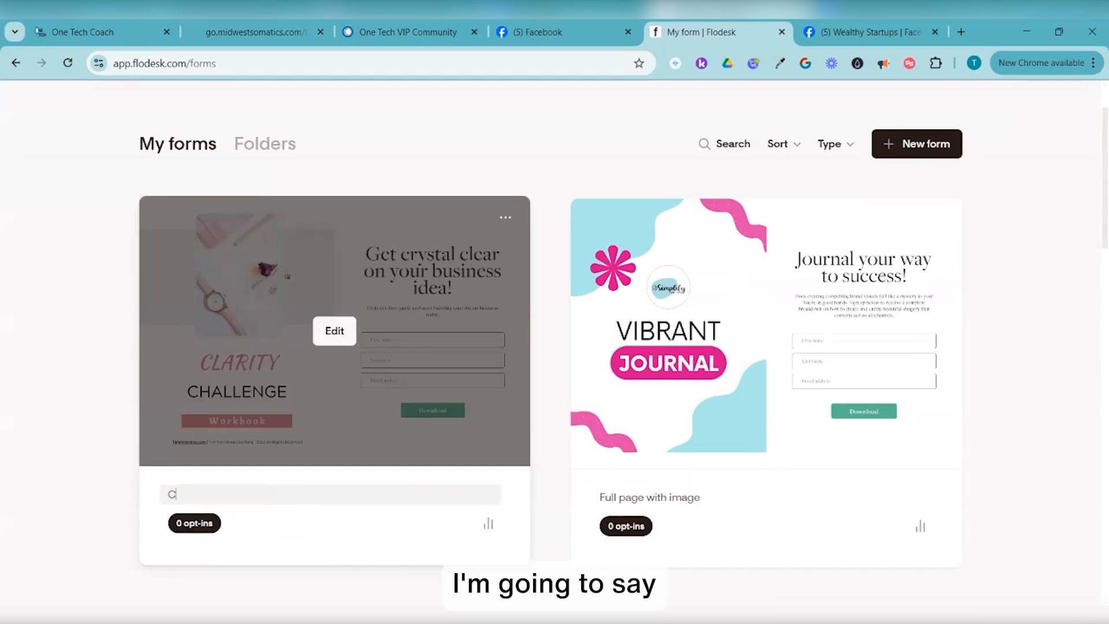
{"action": "type", "text": "Clarity"}
{"action": "type", "text": " Guide - "}
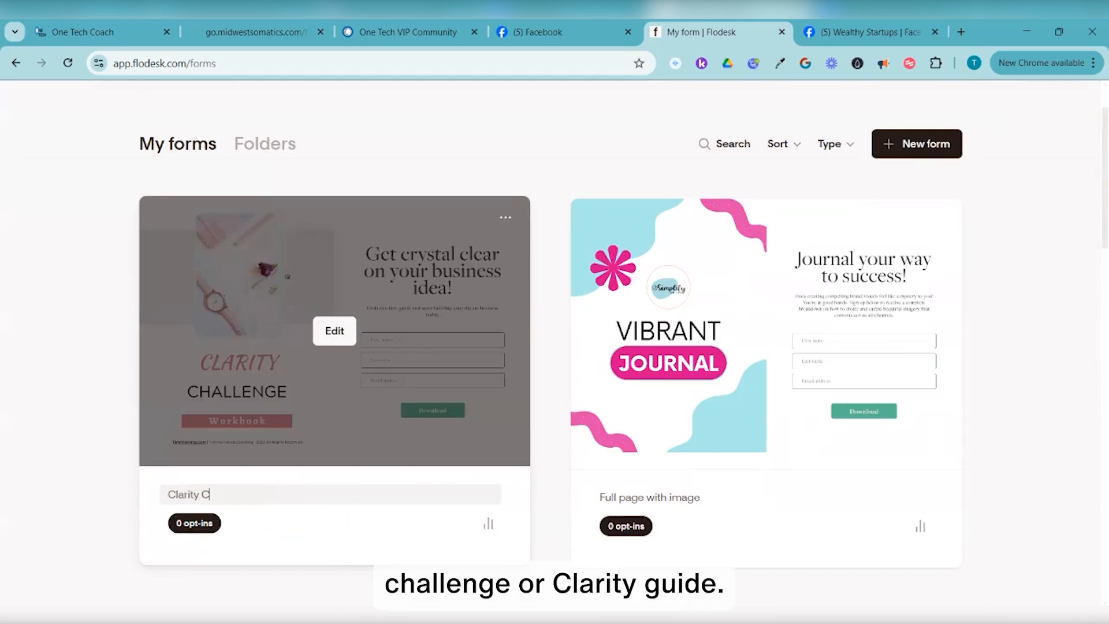
{"action": "type", "text": "Test Flodesk Training"}
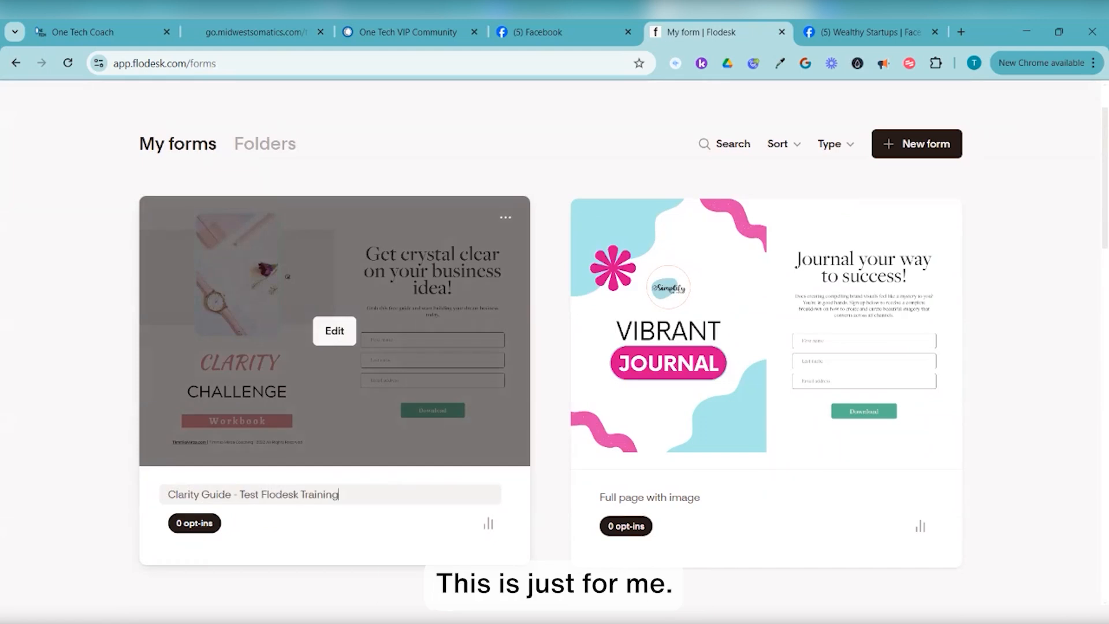
{"action": "key", "text": "Return"}
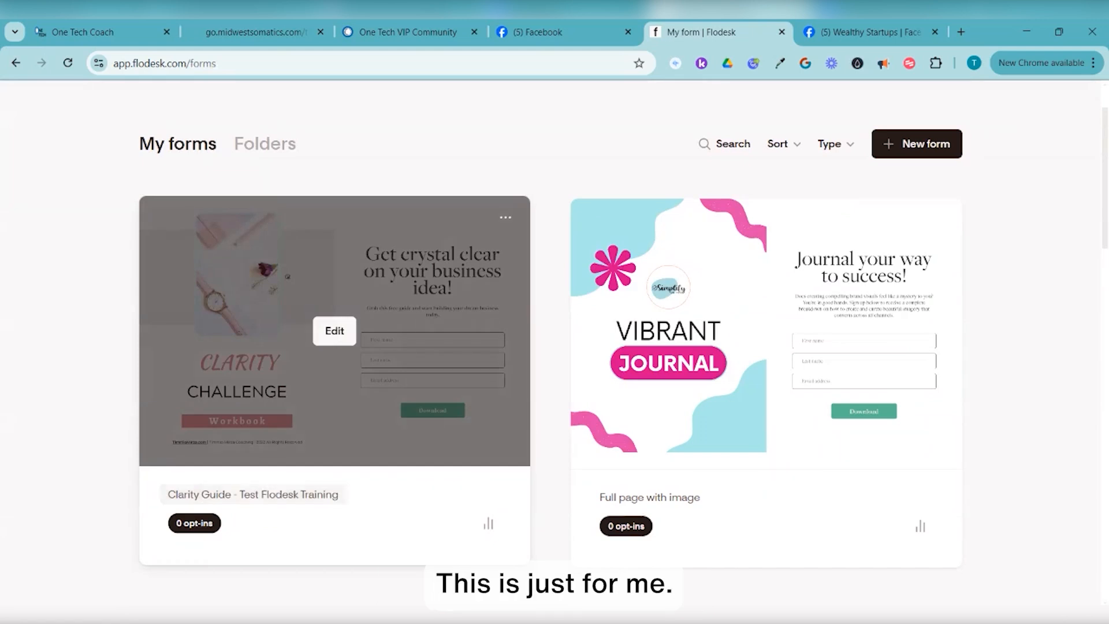
{"action": "left_click", "coordinate": [506, 217]}
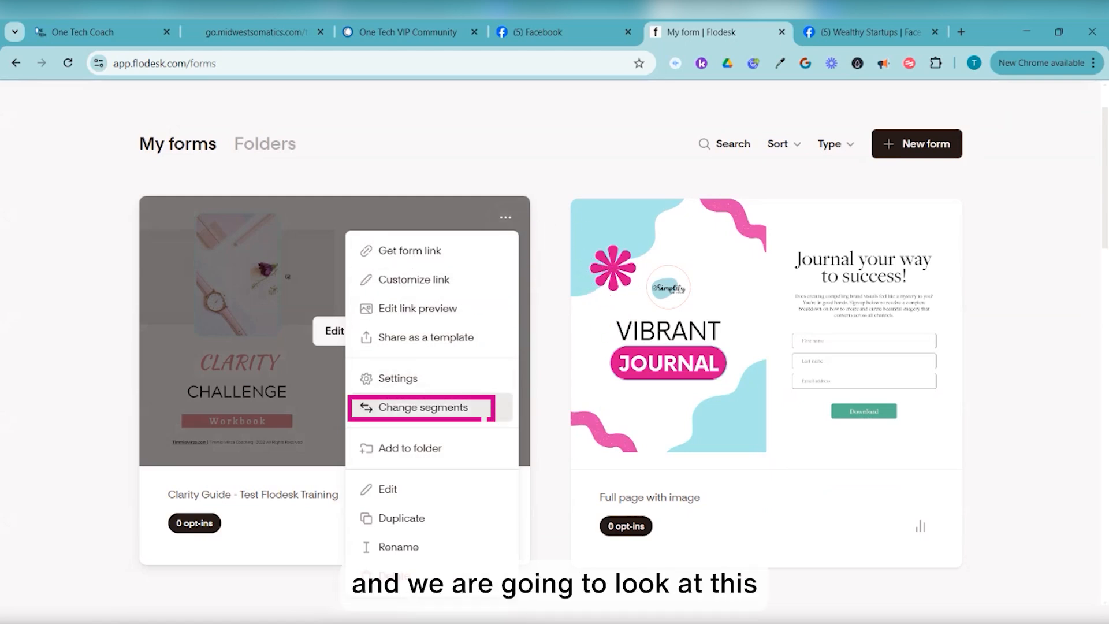
Check that the form adds opt-ins to the TestFlodesk1 segment and review its link
{"action": "left_click", "coordinate": [479, 409]}
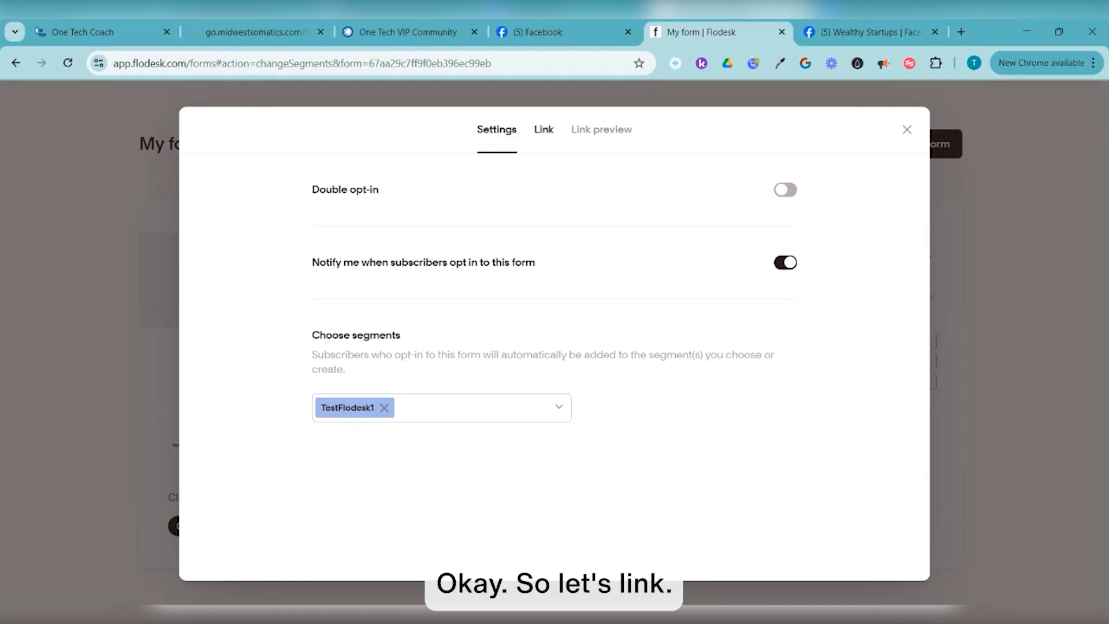
{"action": "left_click", "coordinate": [543, 129]}
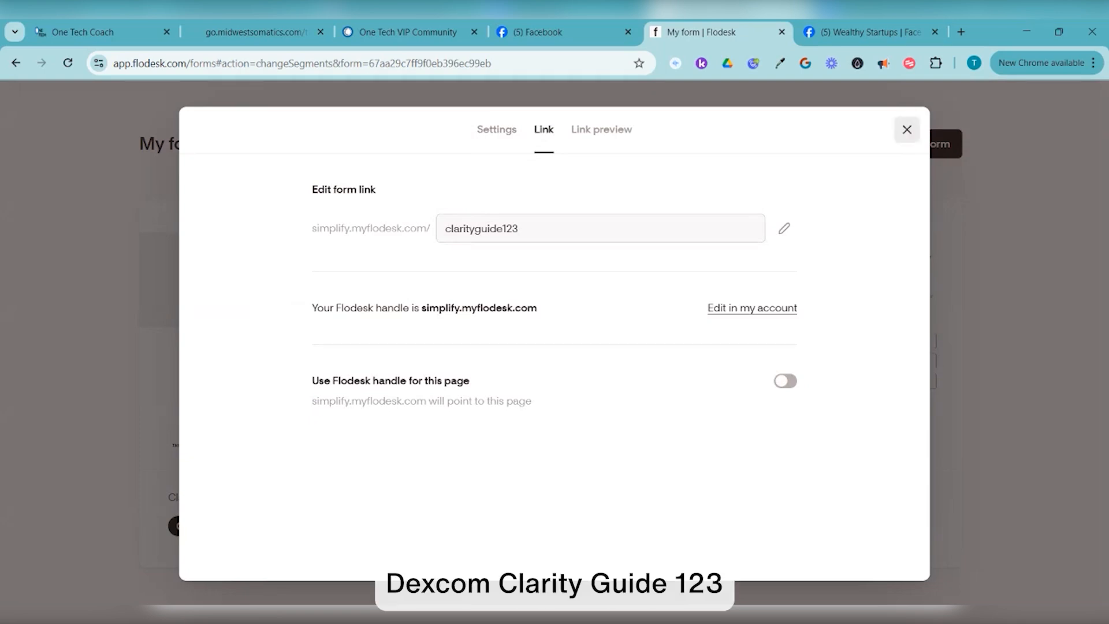
{"action": "left_click", "coordinate": [906, 129]}
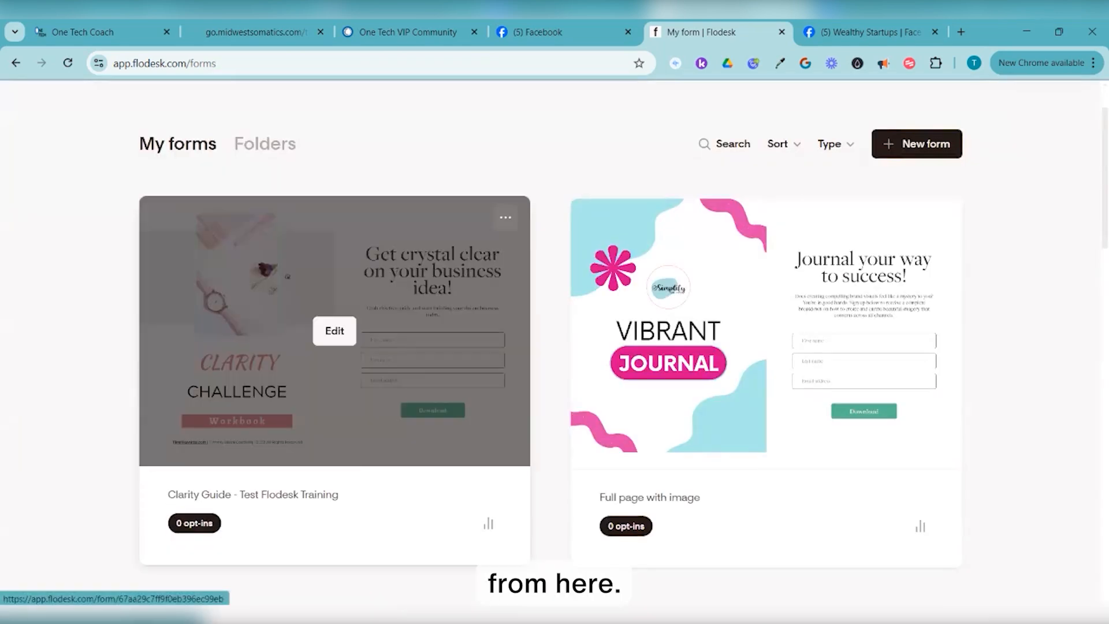
Copy the Clarity Guide form's public link ending in clarityguide123
{"action": "left_click", "coordinate": [506, 217]}
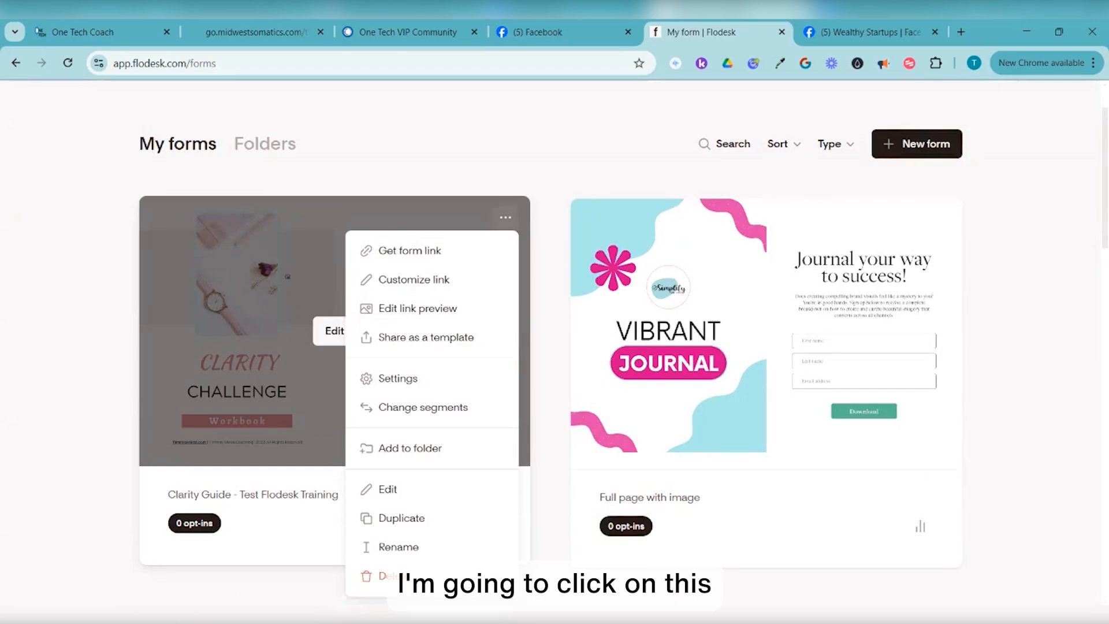
{"action": "left_click", "coordinate": [409, 251]}
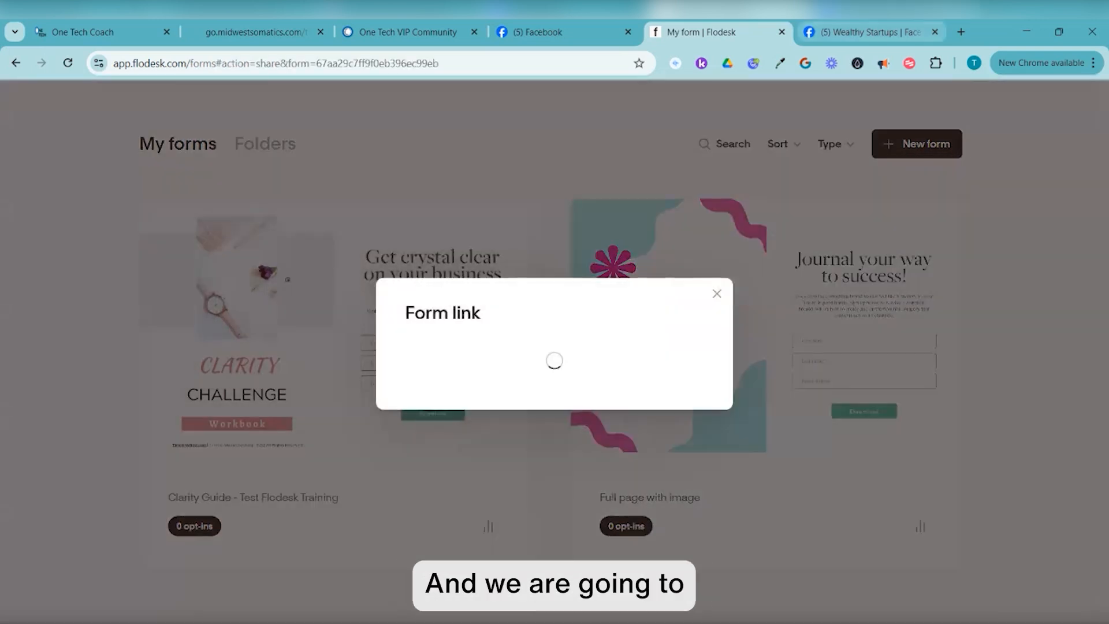
{"action": "left_click", "coordinate": [679, 339]}
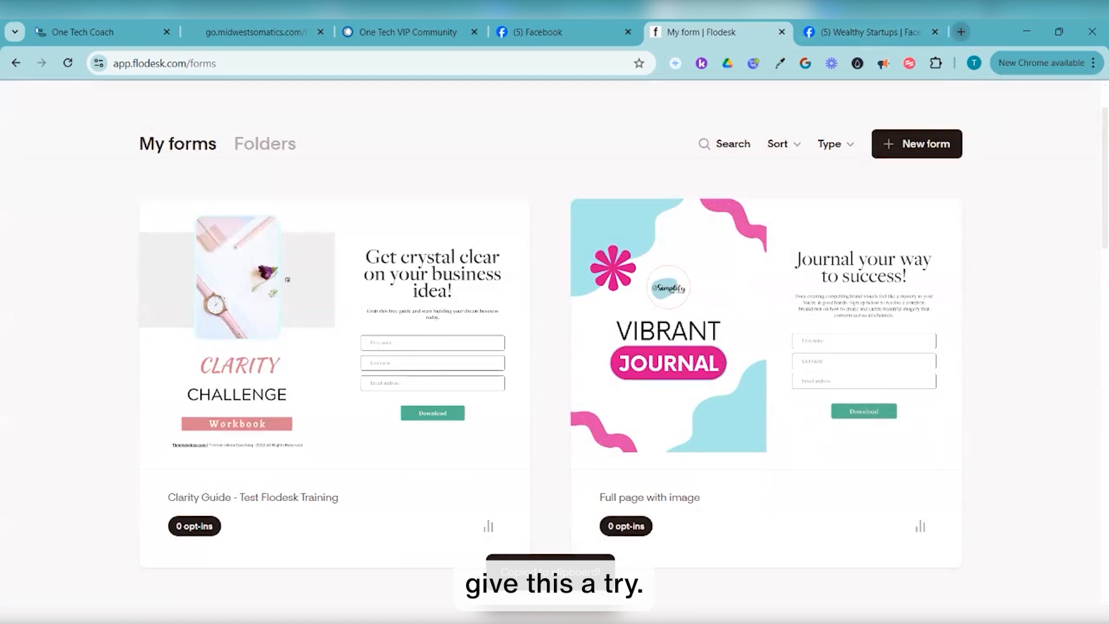
{"action": "left_click", "coordinate": [961, 32]}
Load the copied form link and enter a test subscriber's first name, last name and e-mail
{"action": "key", "text": "ctrl+v"}
{"action": "key", "text": "Return"}
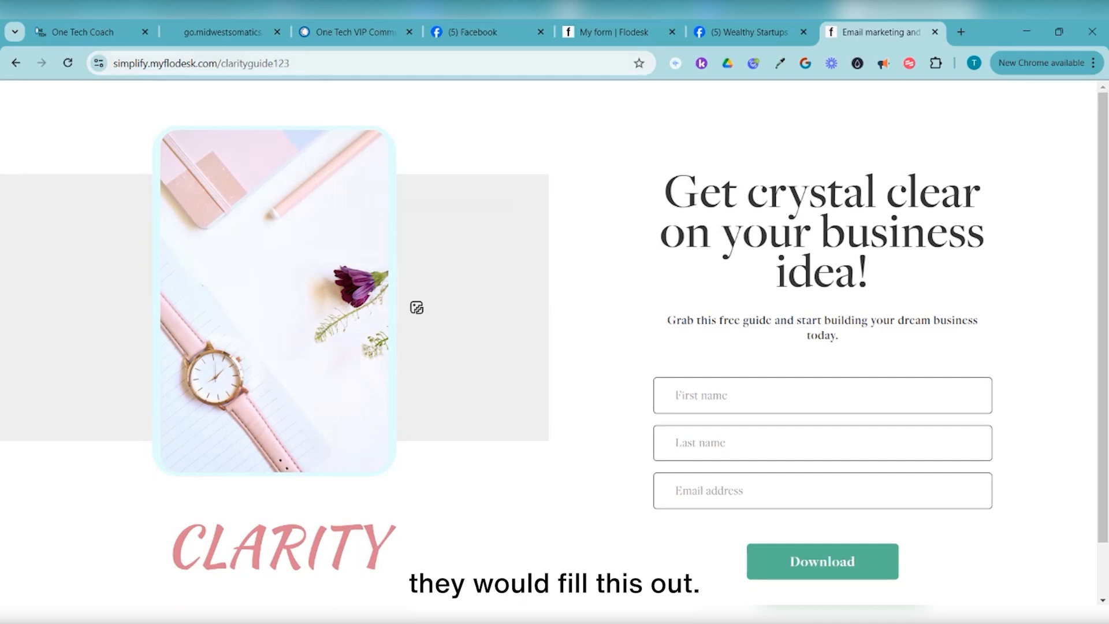
{"action": "key", "text": "Tab"}
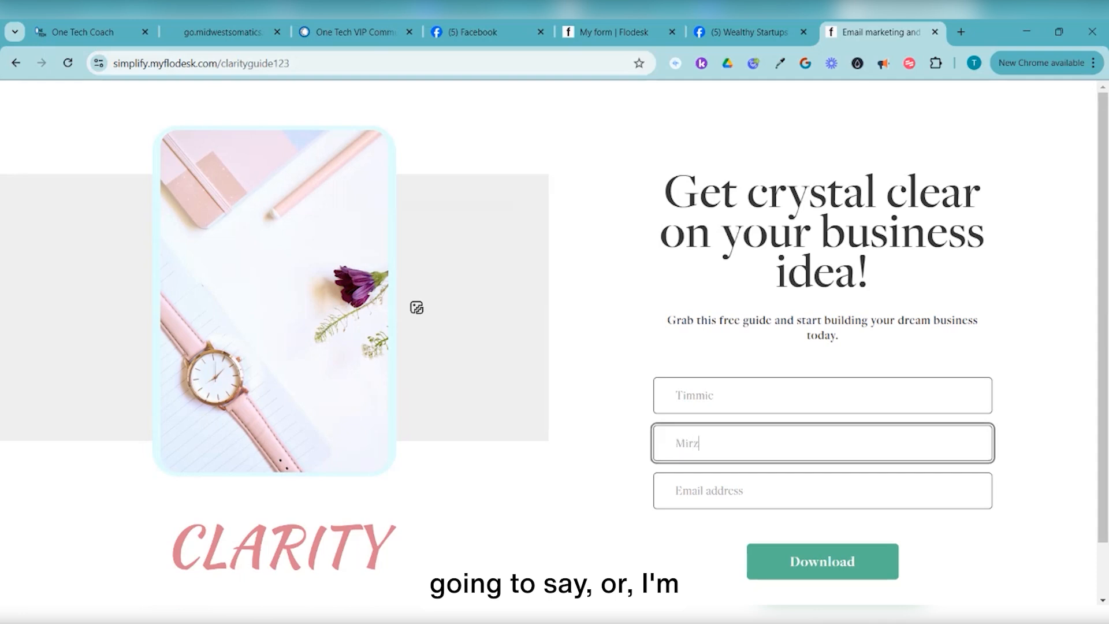
{"action": "key", "text": "Tab"}
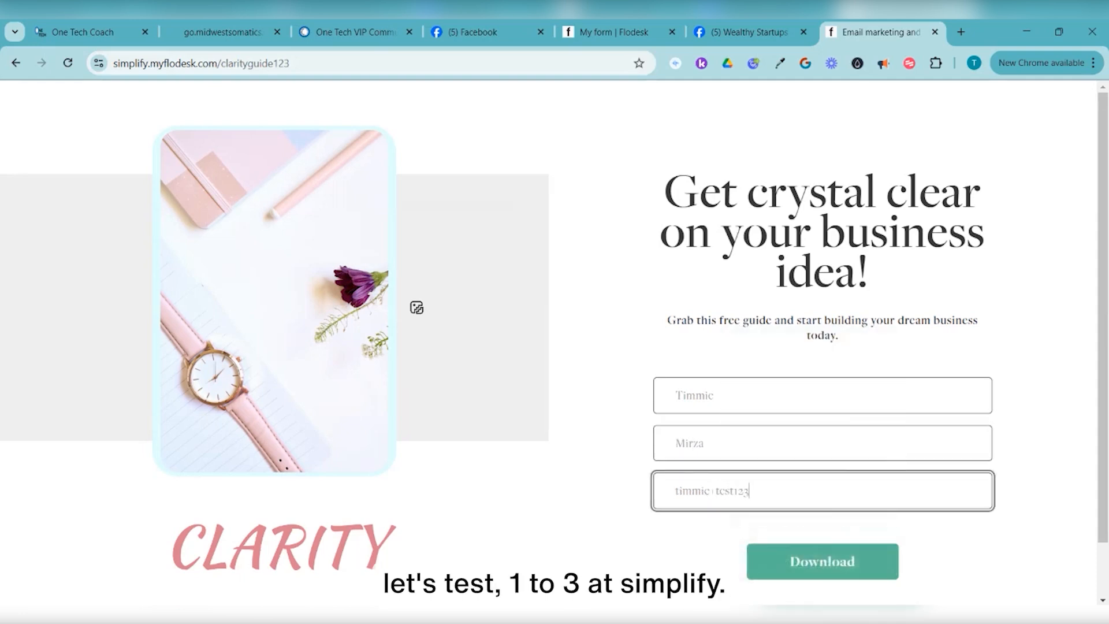
{"action": "scroll", "coordinate": [555, 346], "scroll_direction": "down", "scroll_amount": 1}
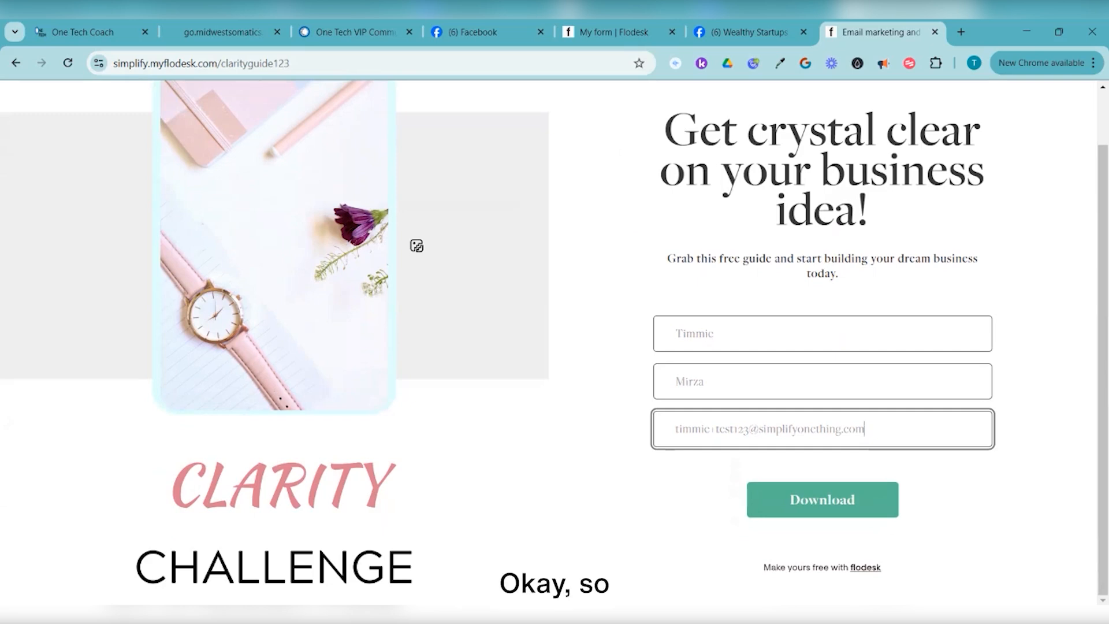
Submit the test sign-up and check the delivered 5 day clarity Workbook cover.pdf
{"action": "left_click", "coordinate": [822, 499]}
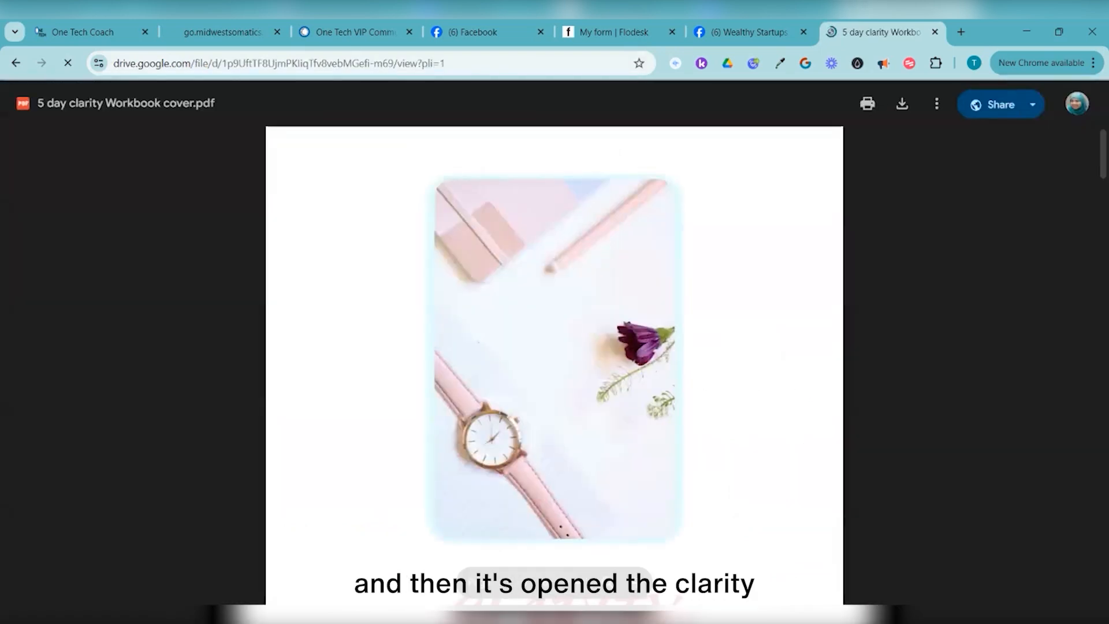
{"action": "scroll", "coordinate": [555, 283], "scroll_direction": "down", "scroll_amount": 7}
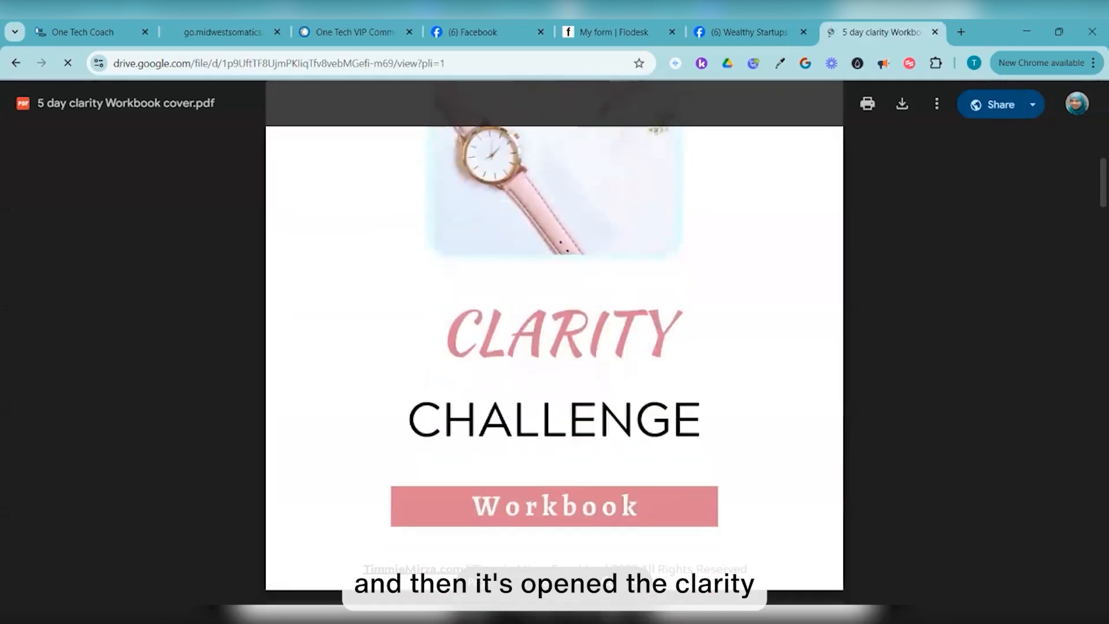
{"action": "scroll", "coordinate": [555, 283], "scroll_direction": "up", "scroll_amount": 6}
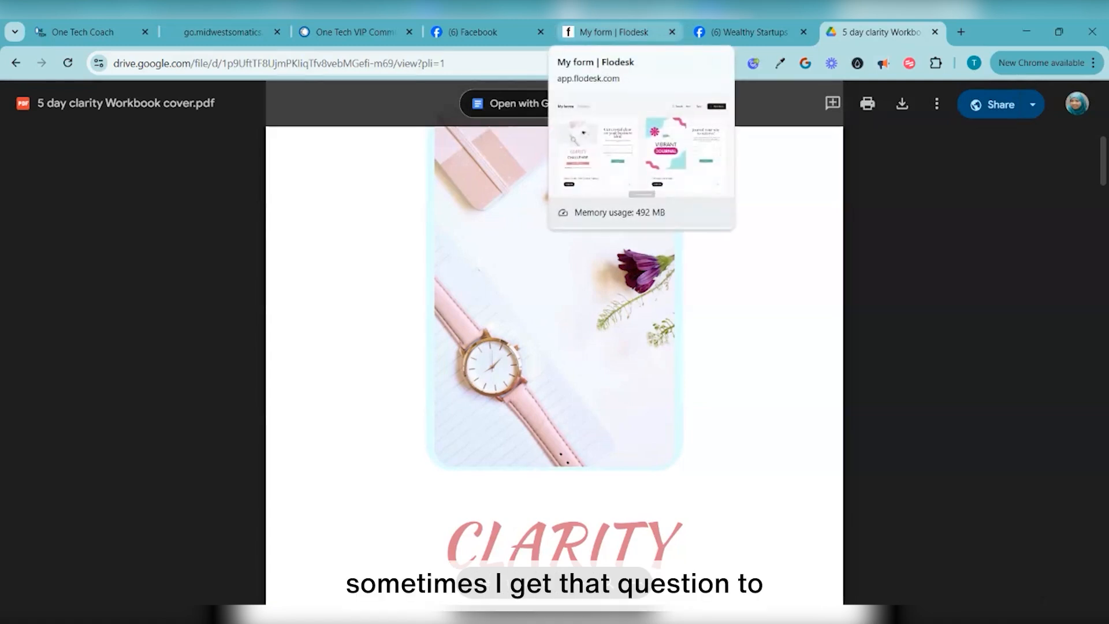
Back in Flodesk, view the TestFlodesk1 segment under Audience to find the test subscriber
{"action": "left_click", "coordinate": [614, 32]}
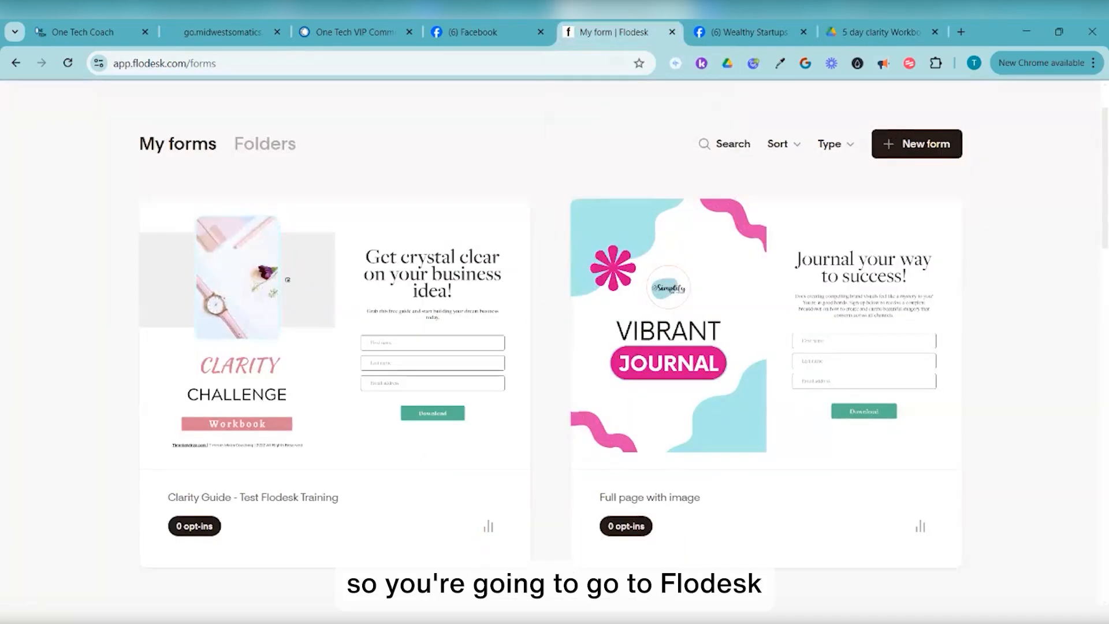
{"action": "scroll", "coordinate": [554, 323], "scroll_direction": "up", "scroll_amount": 2}
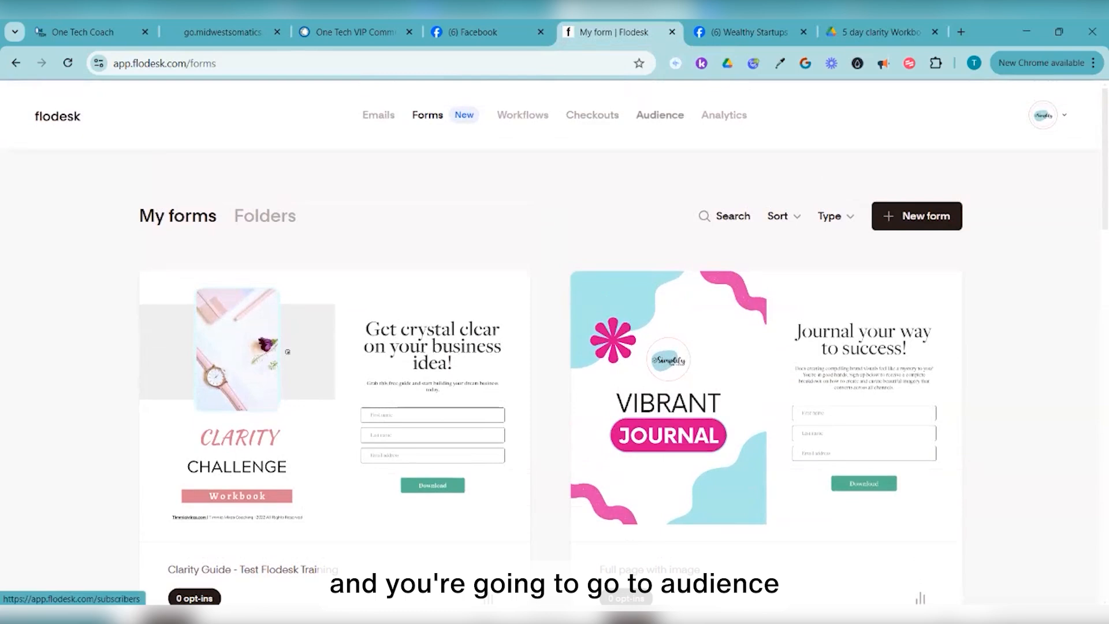
{"action": "left_click", "coordinate": [659, 115]}
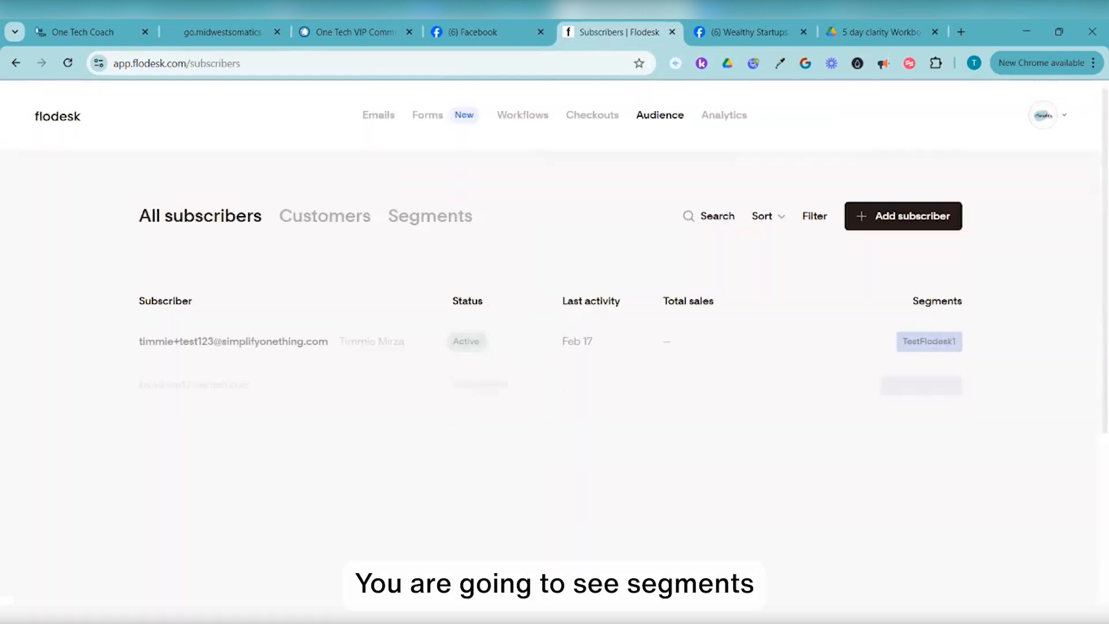
{"action": "left_click", "coordinate": [430, 215]}
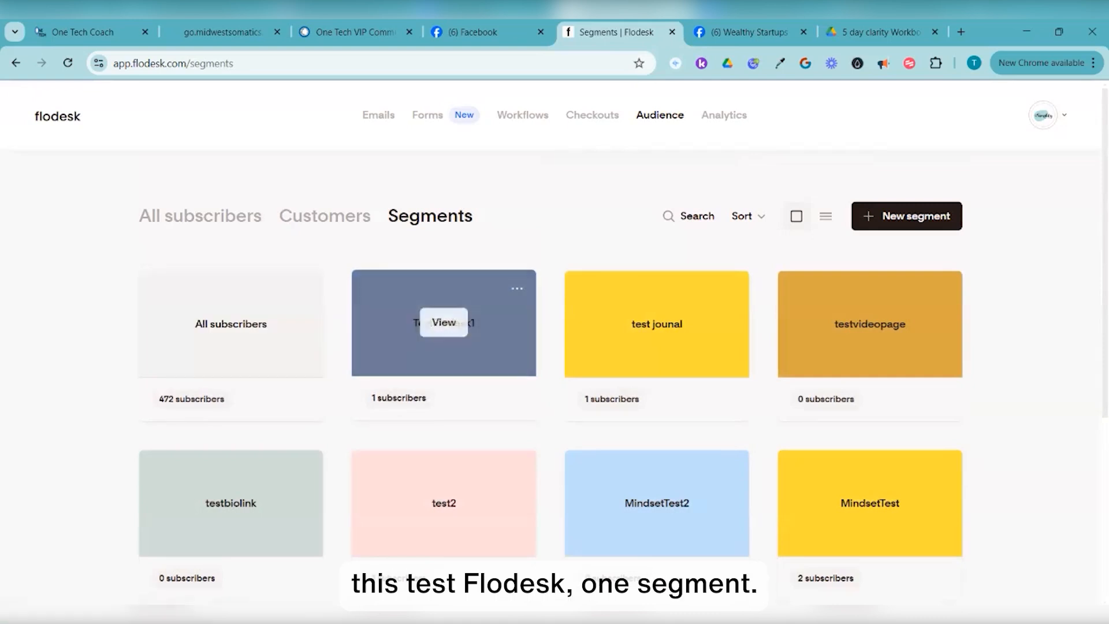
{"action": "left_click", "coordinate": [444, 322]}
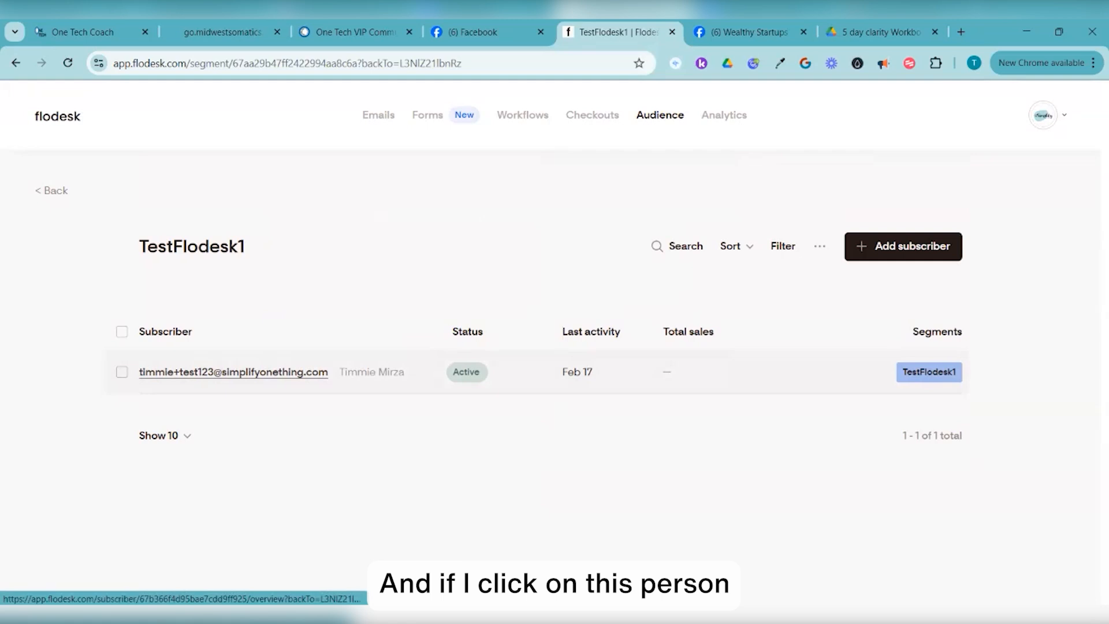
Open the test subscriber's profile from the TestFlodesk1 segment and review its At a glance, Engagement and Opens by device analytics
{"action": "left_click", "coordinate": [233, 372]}
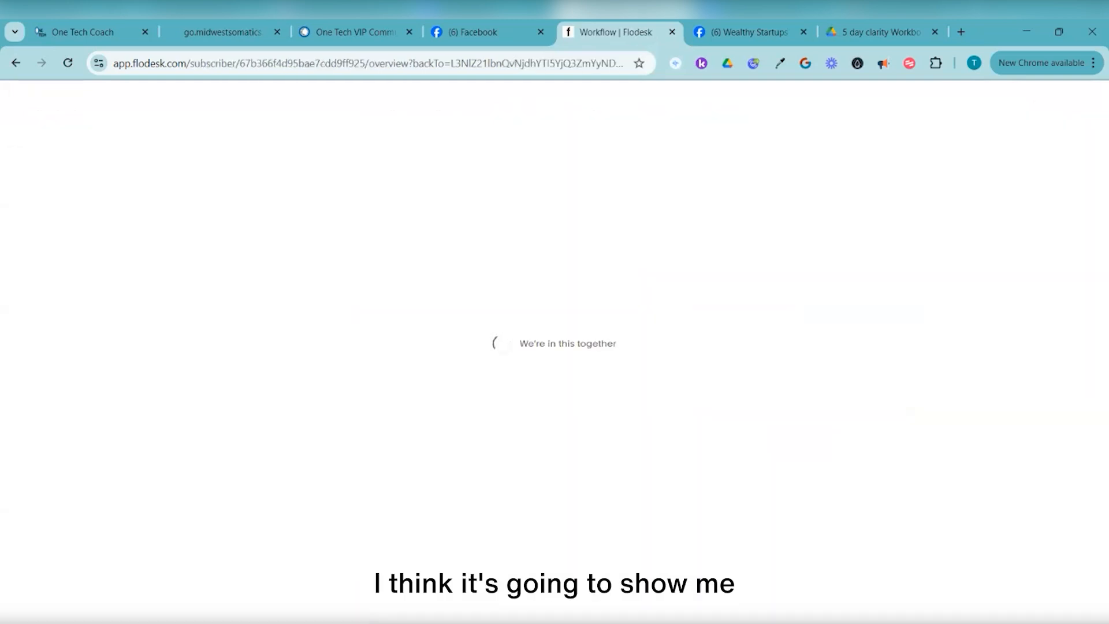
{"action": "scroll", "coordinate": [506, 358], "scroll_direction": "down", "scroll_amount": 3}
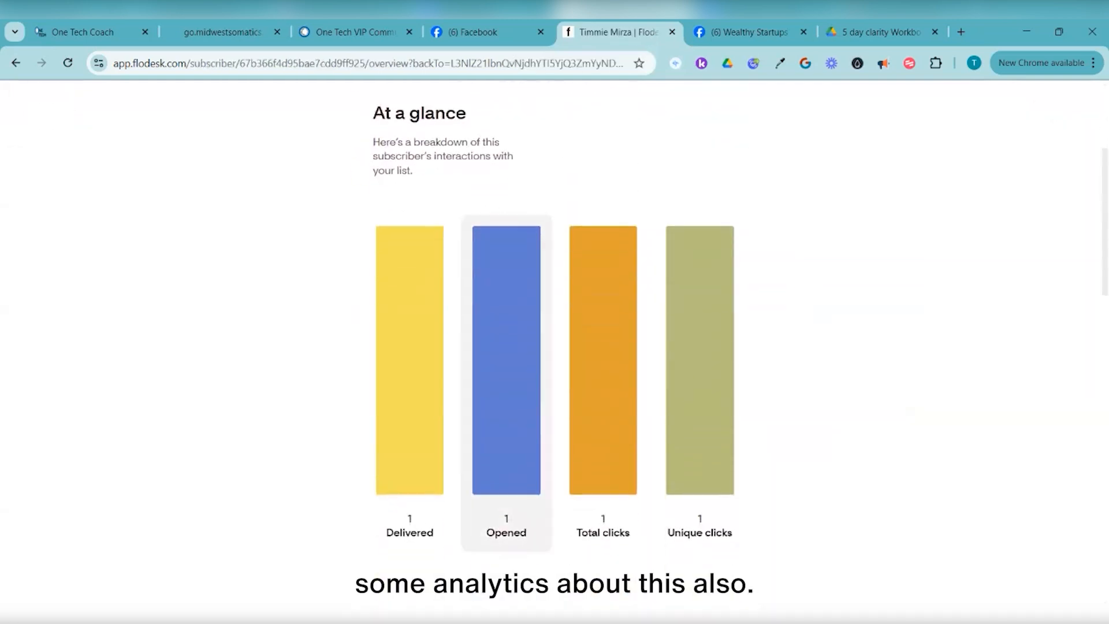
{"action": "scroll", "coordinate": [506, 346], "scroll_direction": "down", "scroll_amount": 1}
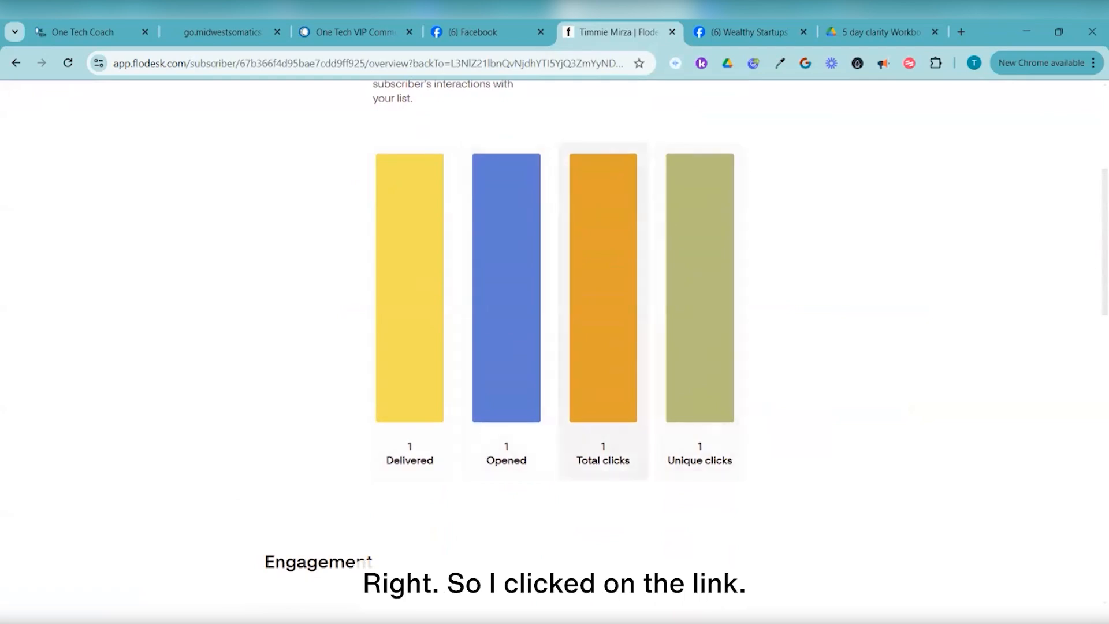
{"action": "scroll", "coordinate": [699, 289], "scroll_direction": "down", "scroll_amount": 6}
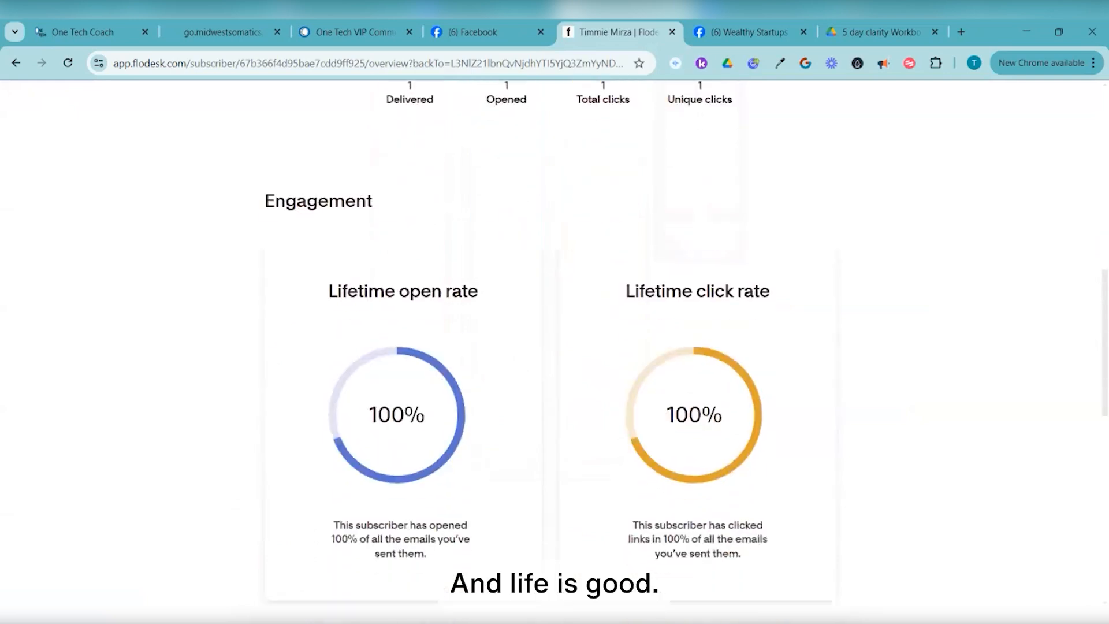
{"action": "scroll", "coordinate": [555, 347], "scroll_direction": "down", "scroll_amount": 10}
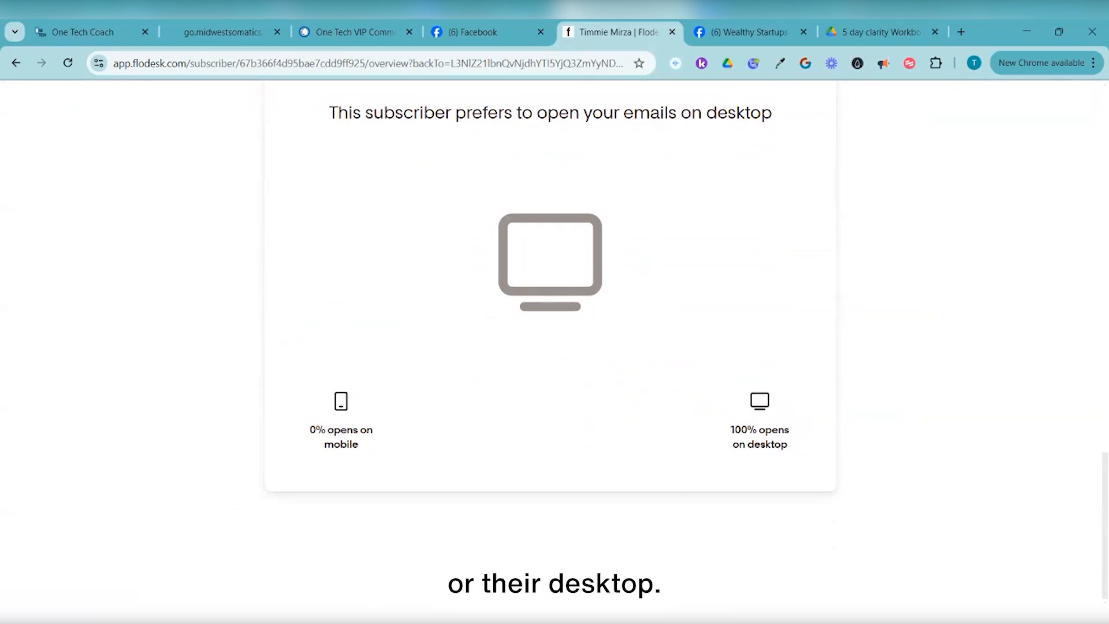
{"action": "scroll", "coordinate": [549, 347], "scroll_direction": "up", "scroll_amount": 12}
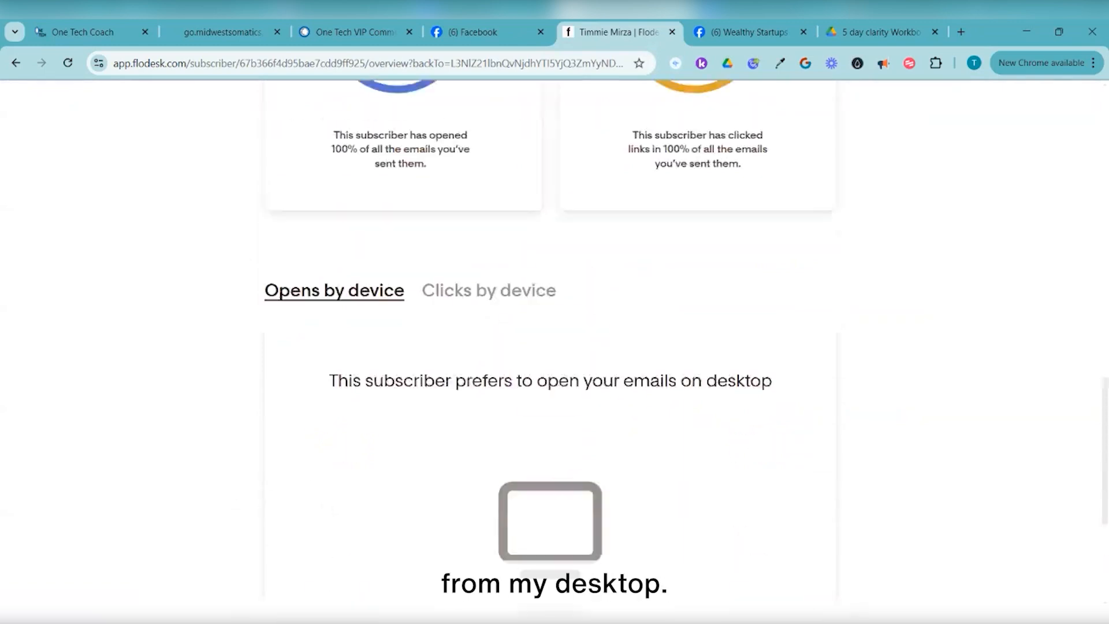
{"action": "scroll", "coordinate": [549, 347], "scroll_direction": "up", "scroll_amount": 6}
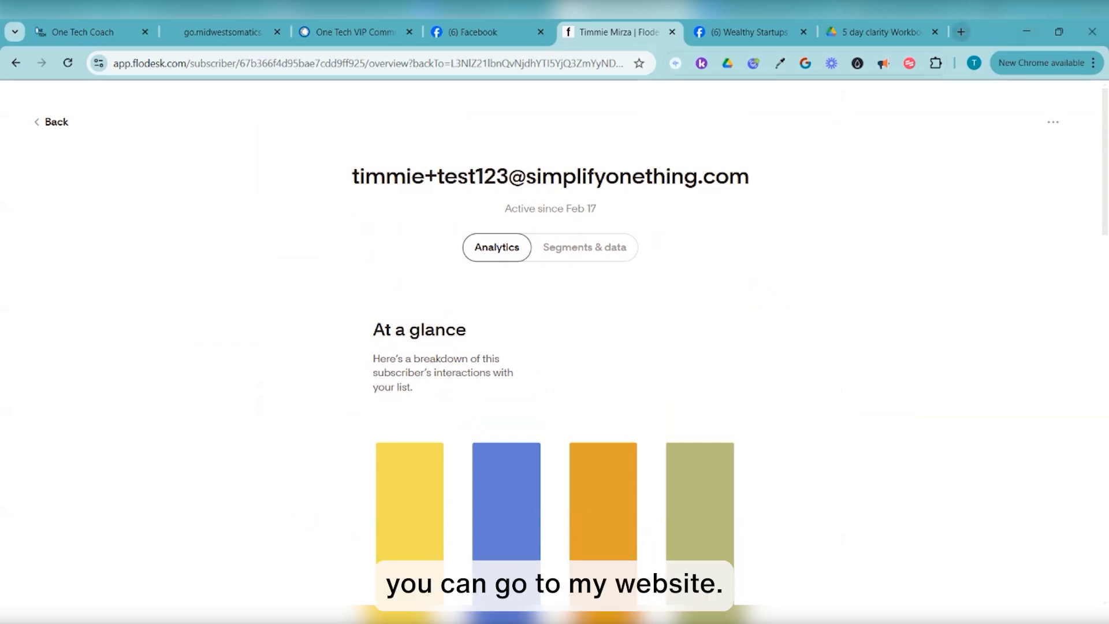
Go to simplifyonething.com in a new browser tab
{"action": "left_click", "coordinate": [960, 32]}
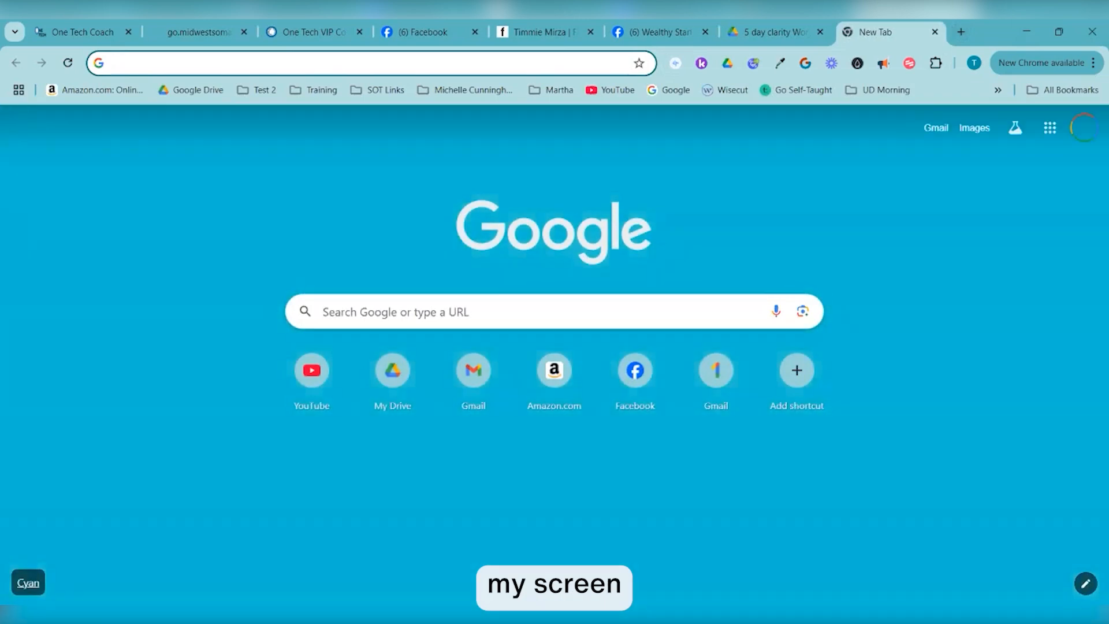
{"action": "type", "text": "simplifyonething.com"}
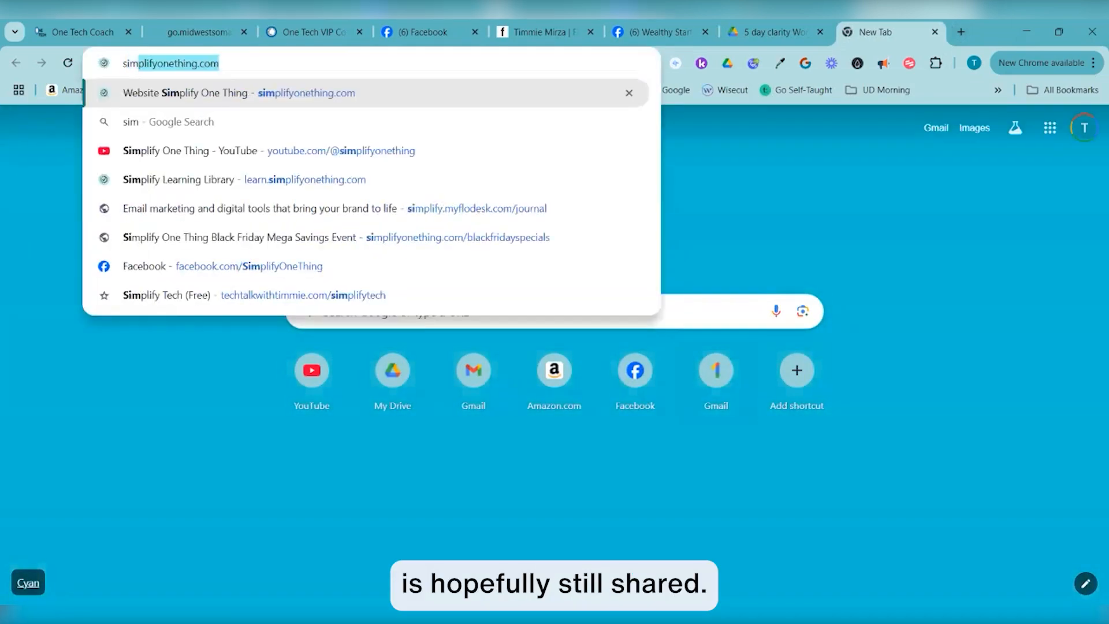
{"action": "key", "text": "Return"}
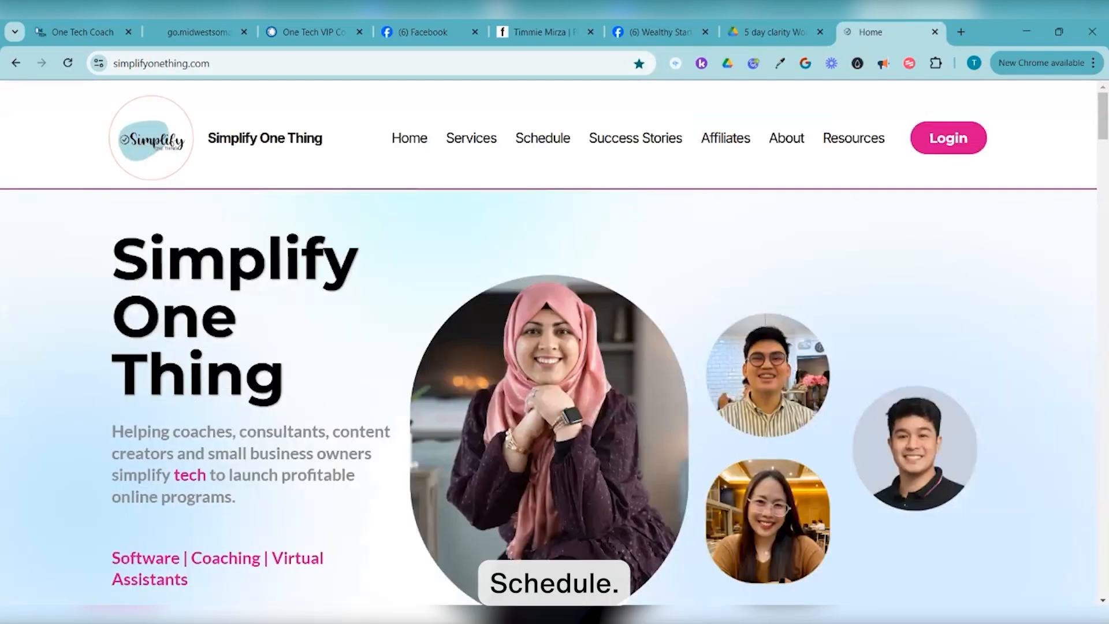
Open the site's Schedule page to see the bookable calls: Business Strategy, Quick Hit and Tech Support
{"action": "mouse_move", "coordinate": [543, 139]}
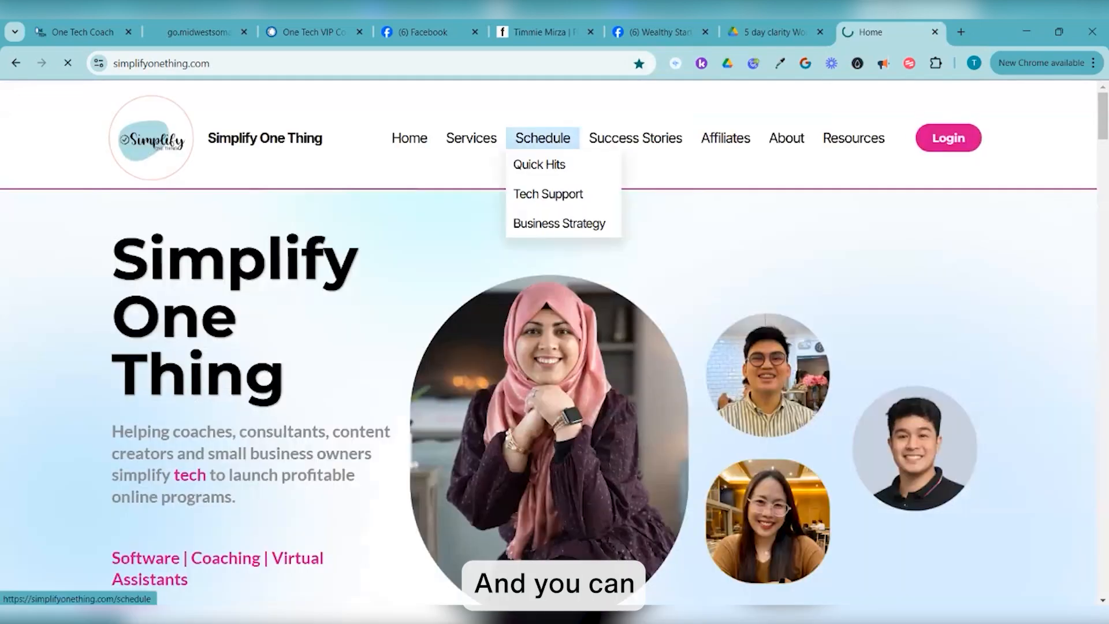
{"action": "left_click", "coordinate": [542, 138]}
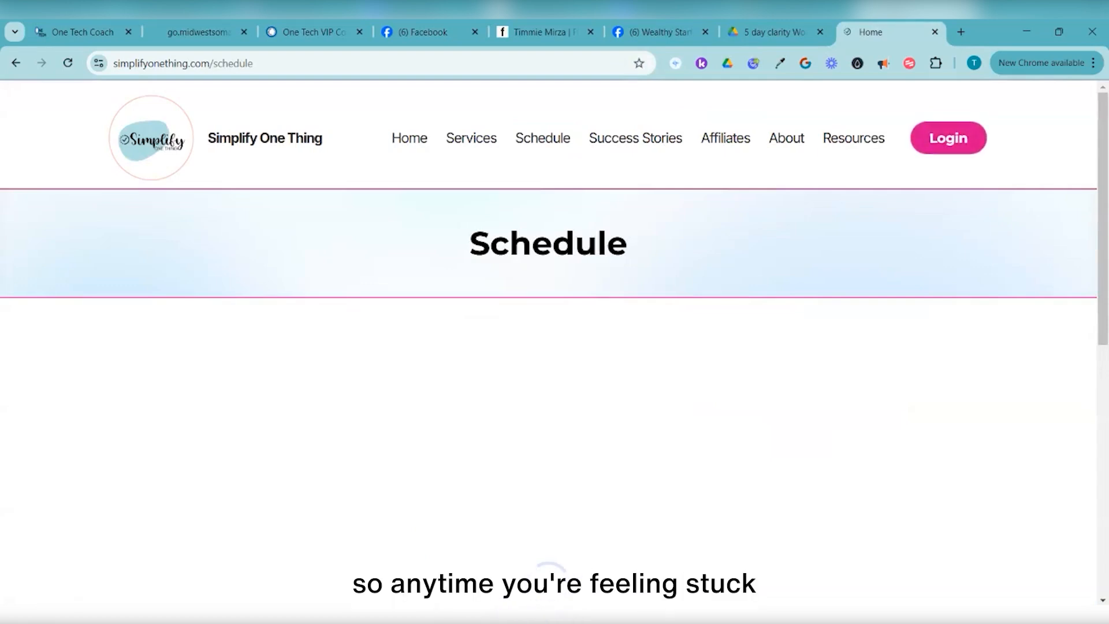
{"action": "scroll", "coordinate": [554, 338], "scroll_direction": "down", "scroll_amount": 1}
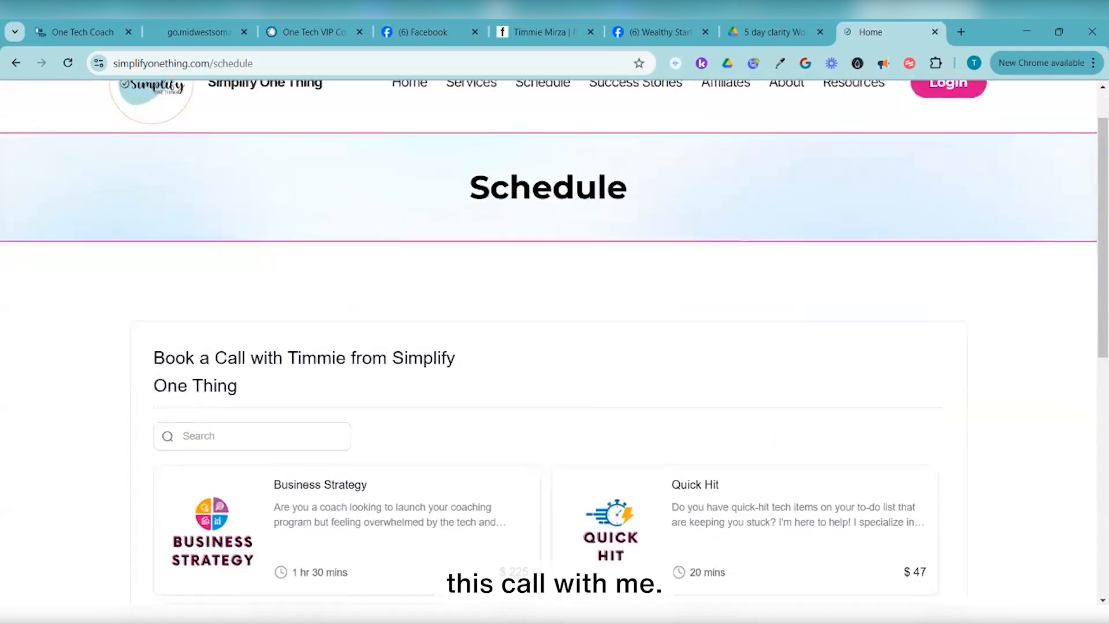
{"action": "scroll", "coordinate": [555, 347], "scroll_direction": "down", "scroll_amount": 2}
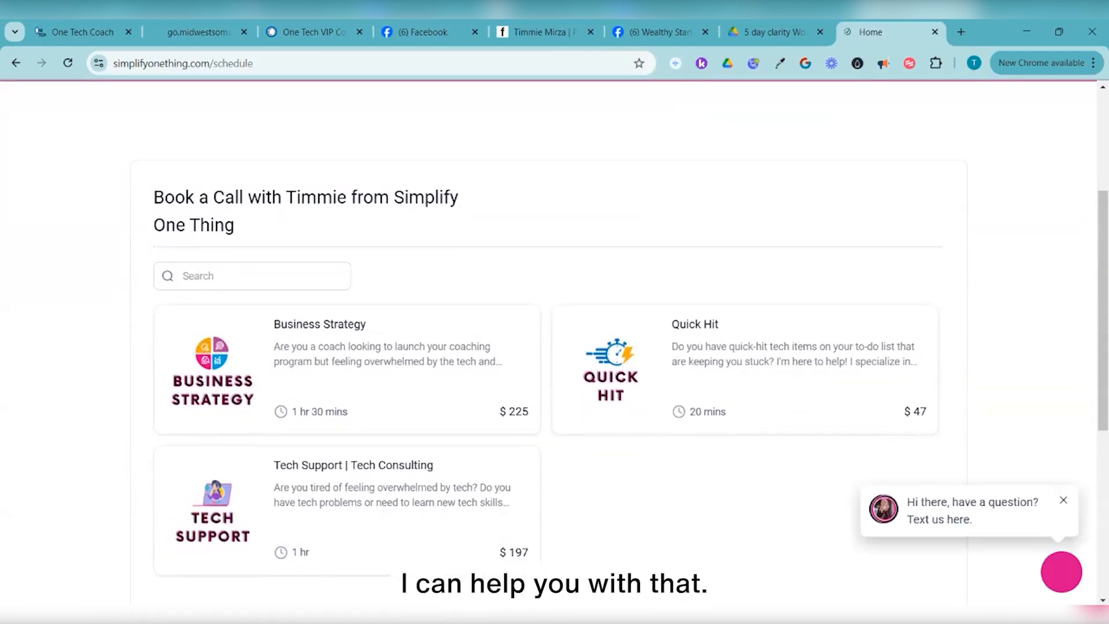